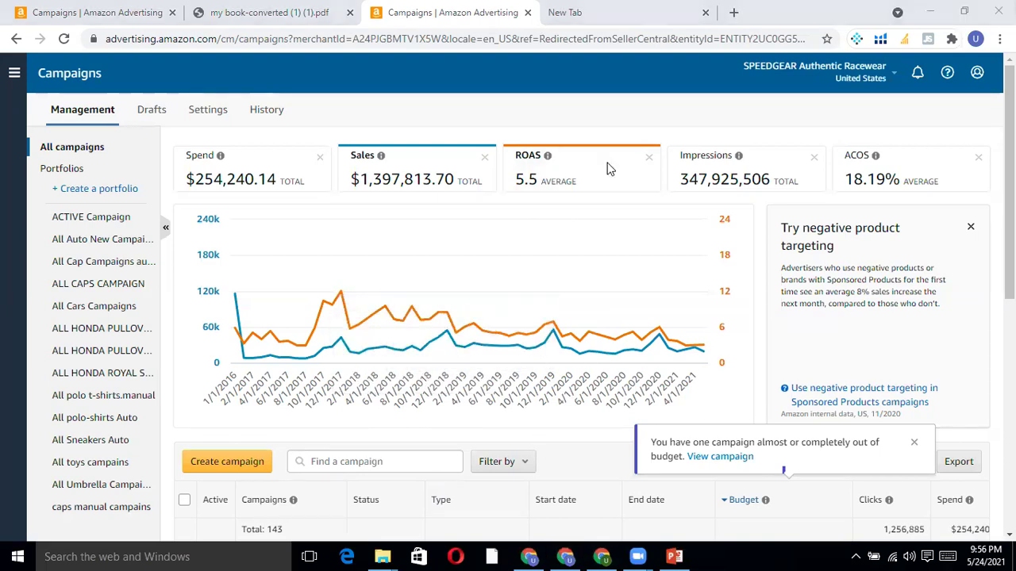
# View the draft campaigns, and open the account's Sponsored Products daily budget cap for editing.
pyautogui.click(157, 113)
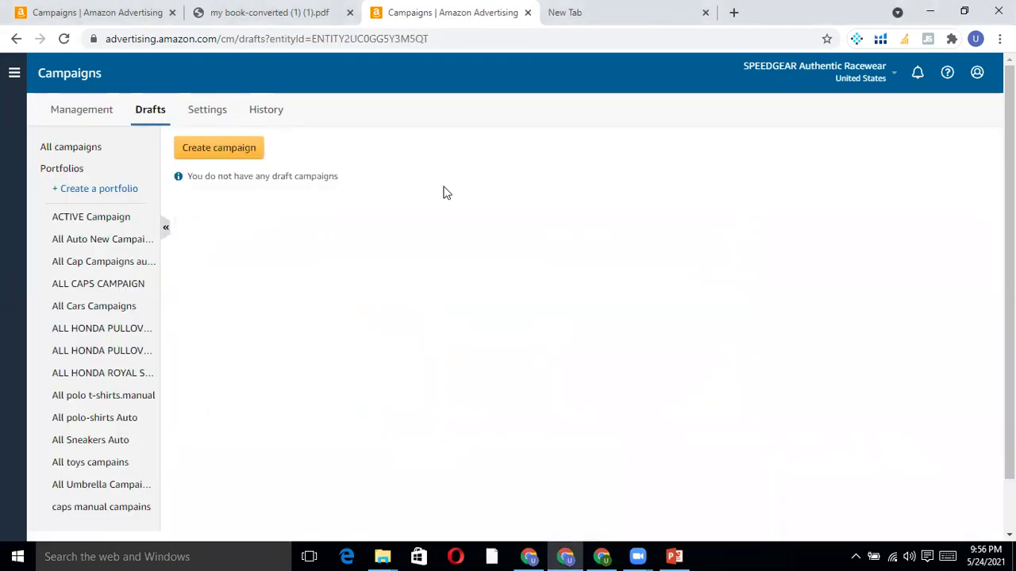
pyautogui.click(214, 117)
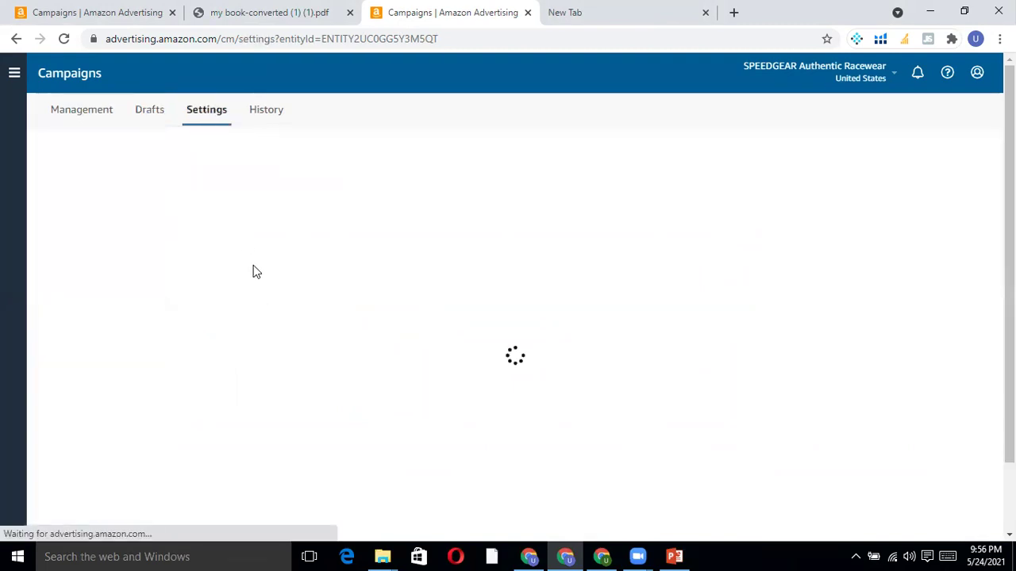
pyautogui.click(455, 193)
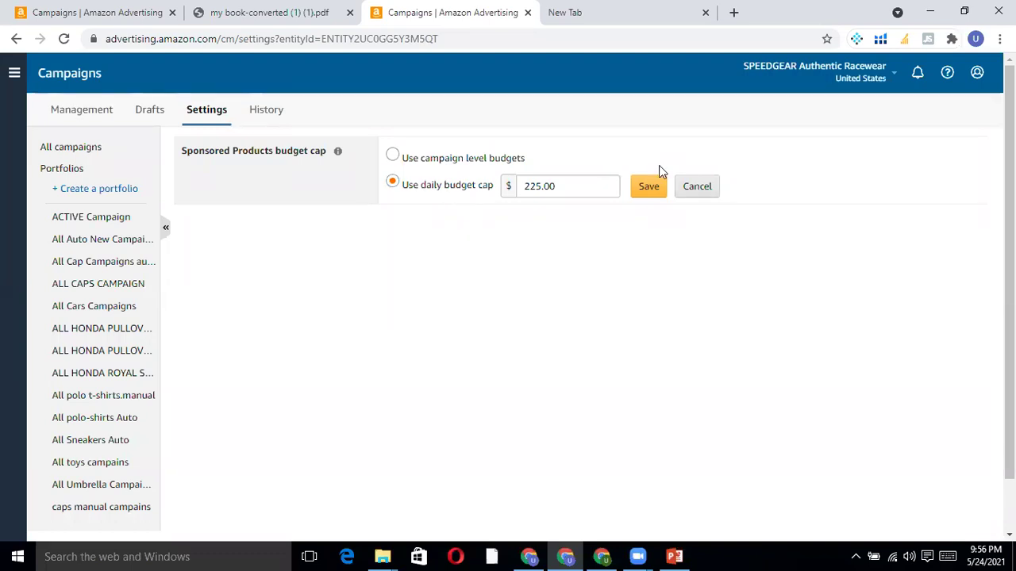
pyautogui.click(563, 186)
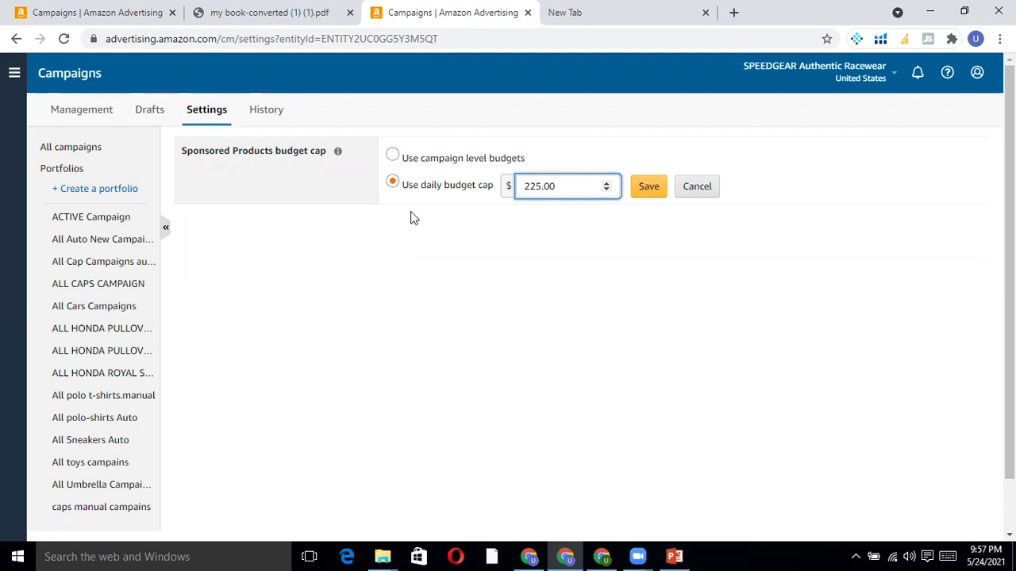
# Try campaign level budgets for the Sponsored Products budget cap, and return the choice to the daily budget cap.
pyautogui.click(406, 160)
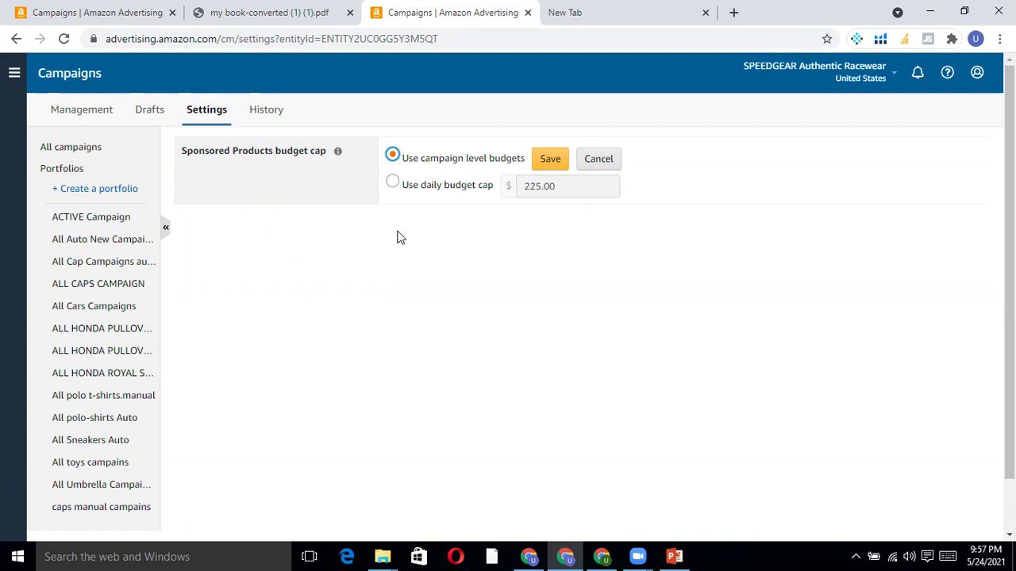
pyautogui.click(393, 184)
pyautogui.click(392, 156)
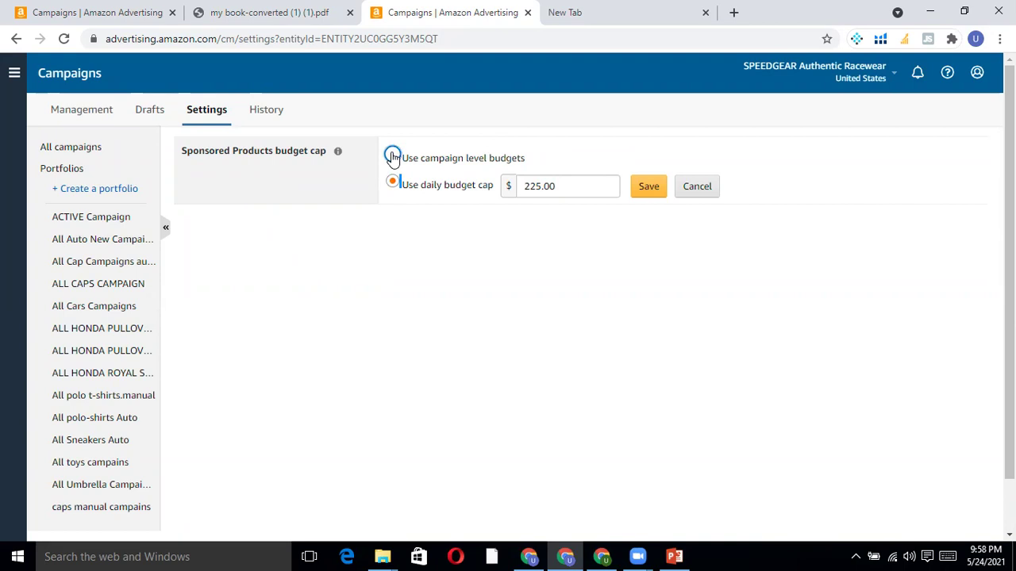
pyautogui.click(395, 184)
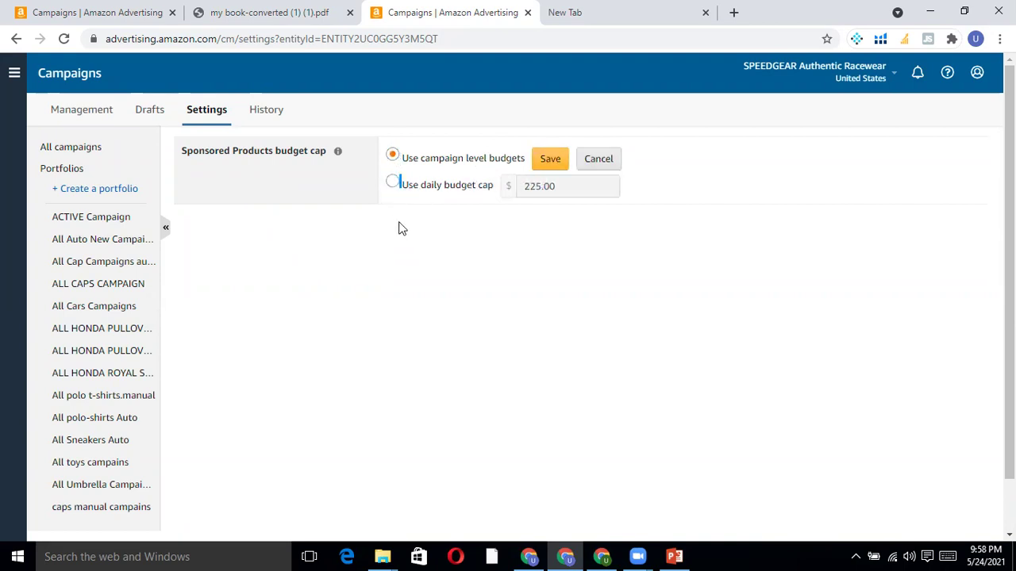
pyautogui.click(394, 182)
# Examine the campaign change history, including the performance chart and the table of changes.
pyautogui.click(278, 109)
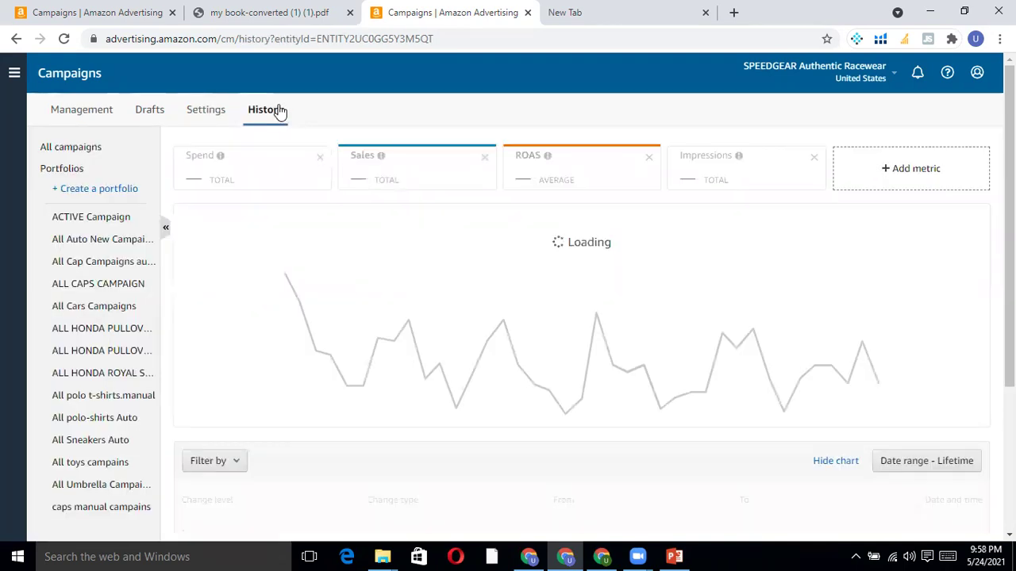
pyautogui.scroll(-3, 448, 393)
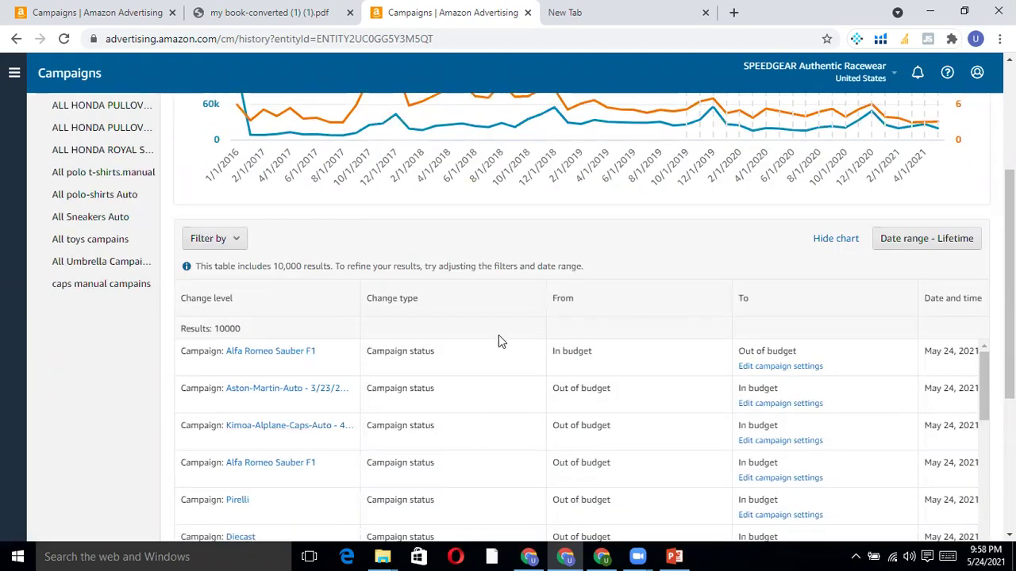
pyautogui.scroll(3, 498, 341)
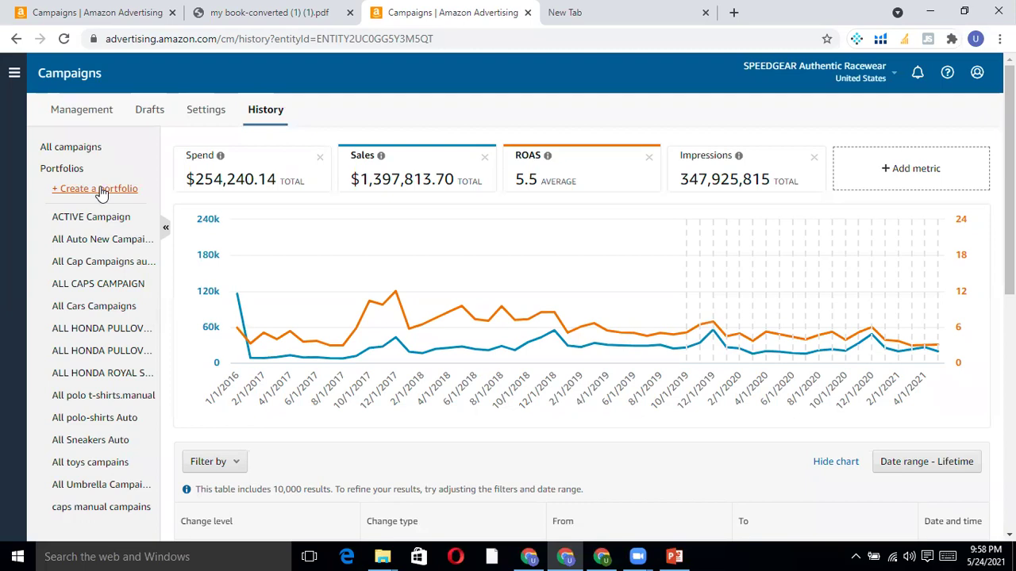
# View the performance of the ALL CAPS CAMPAIGN, All Cars Campaigns and All polo-shirts Auto portfolios.
pyautogui.click(108, 287)
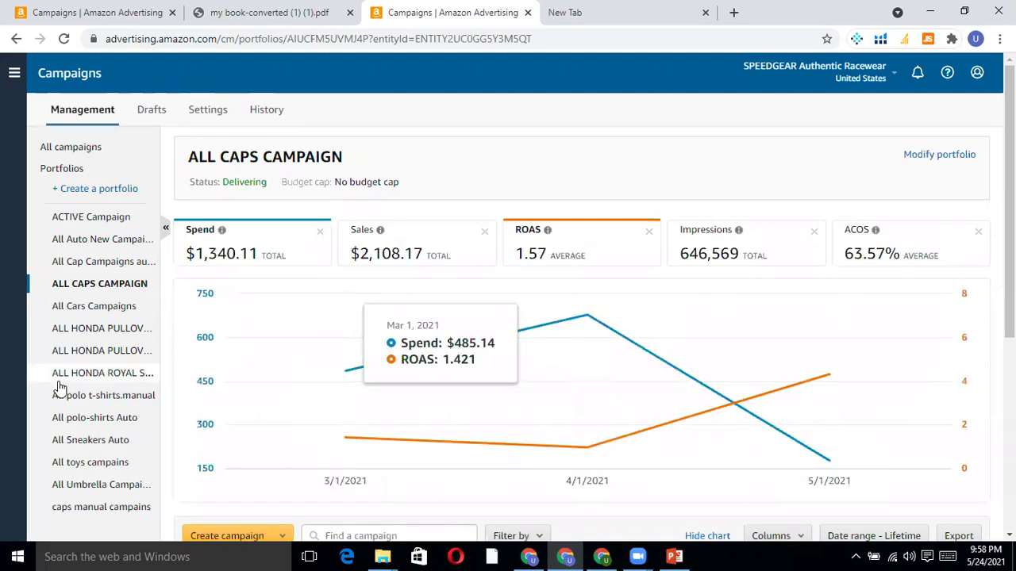
pyautogui.click(91, 307)
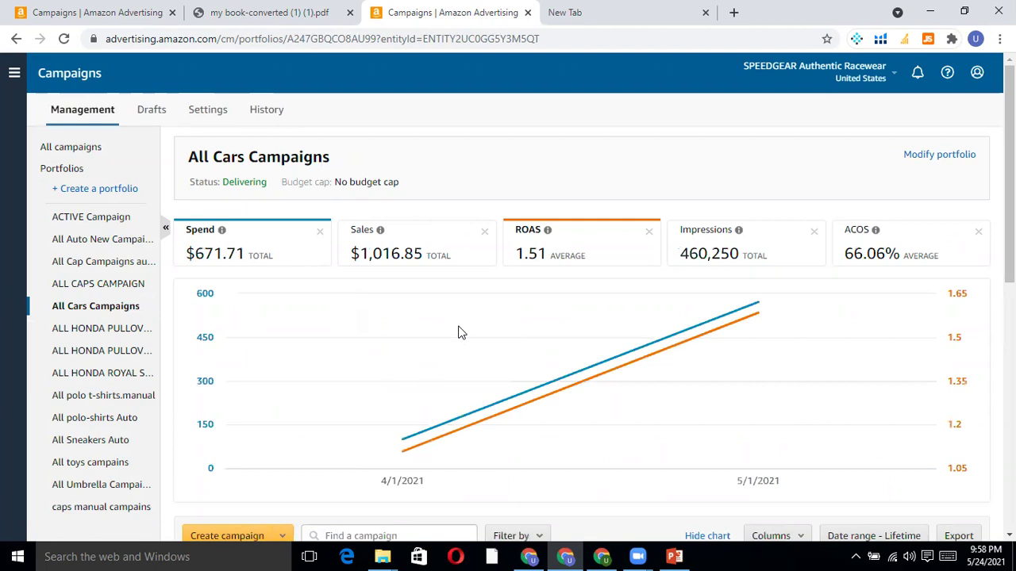
pyautogui.click(96, 418)
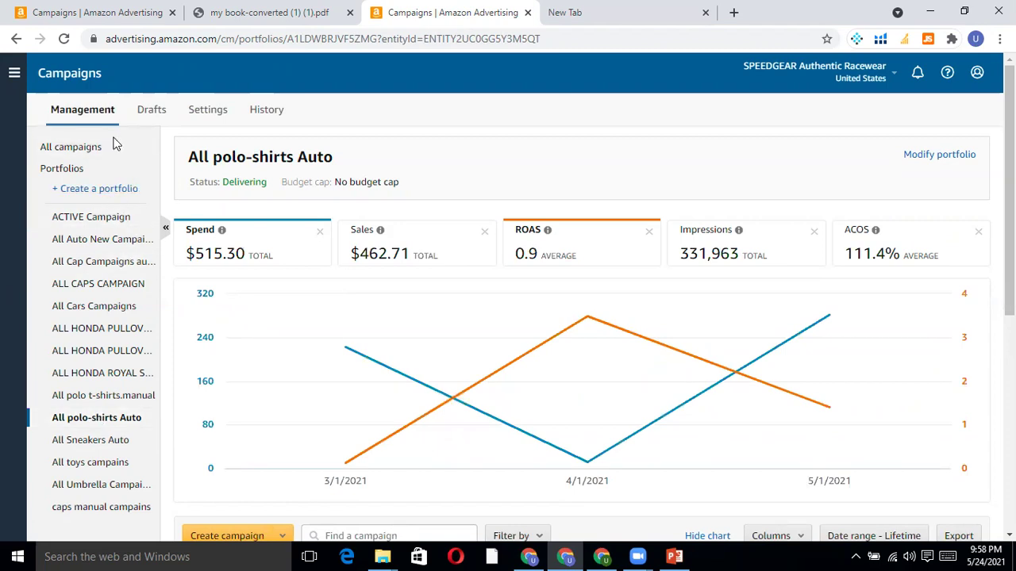
# Return to all campaigns and look through the campaign list with its statuses, targeting types and budgets.
pyautogui.click(125, 153)
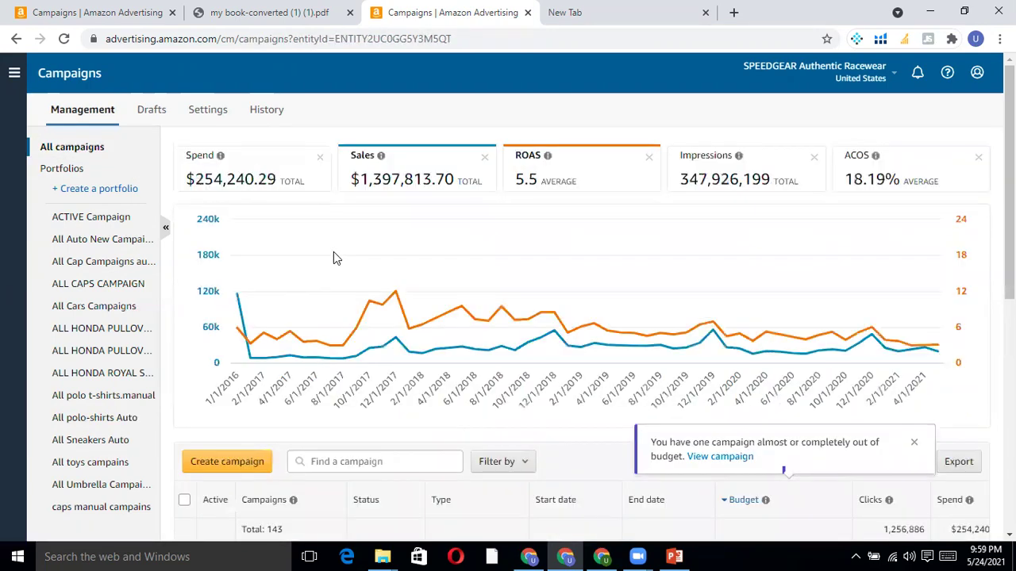
pyautogui.scroll(-3, 334, 252)
pyautogui.scroll(-5, 584, 481)
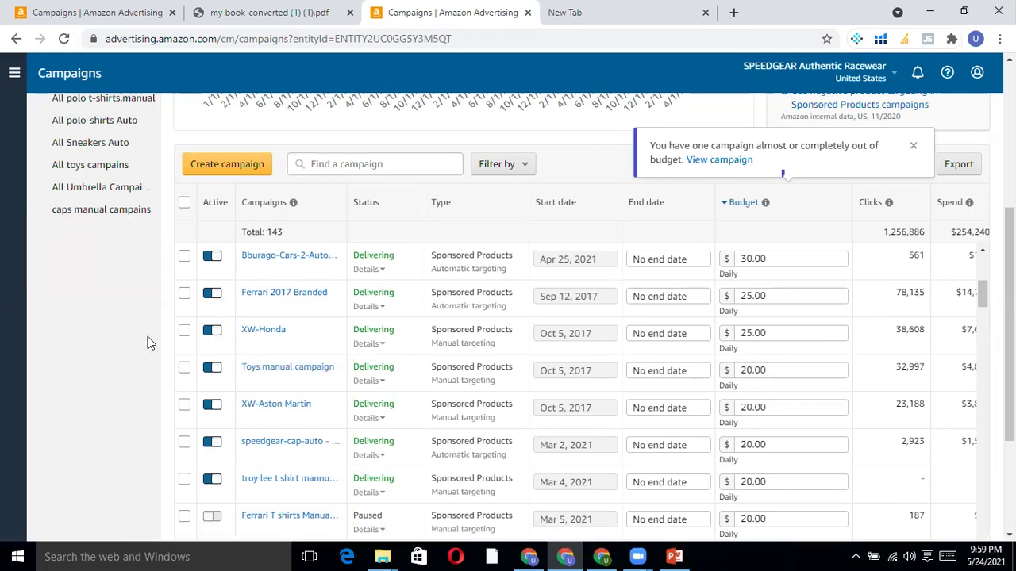
pyautogui.scroll(4, 147, 343)
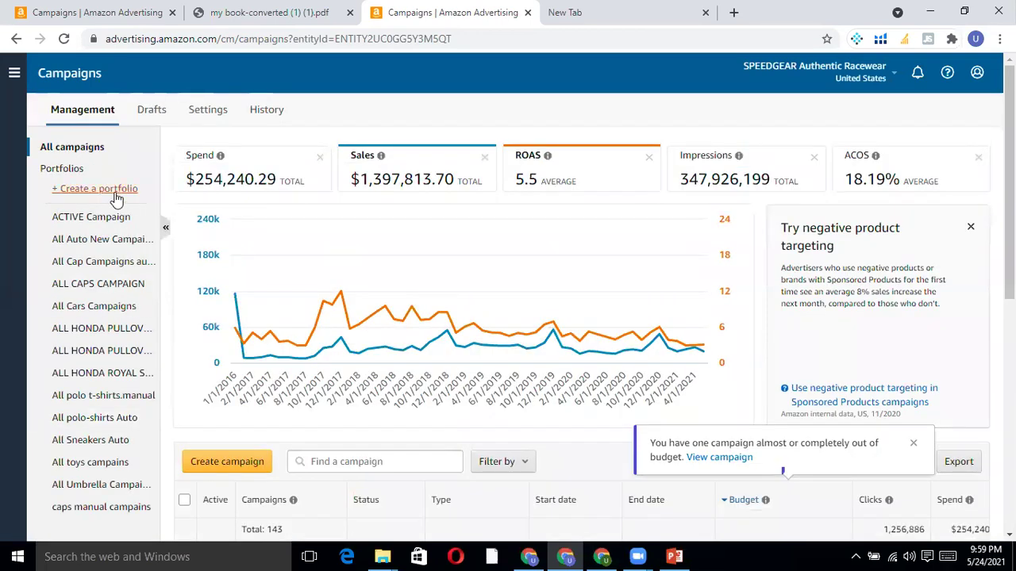
# Look at the form for creating a portfolio and close it without creating one.
pyautogui.click(116, 195)
pyautogui.click(422, 311)
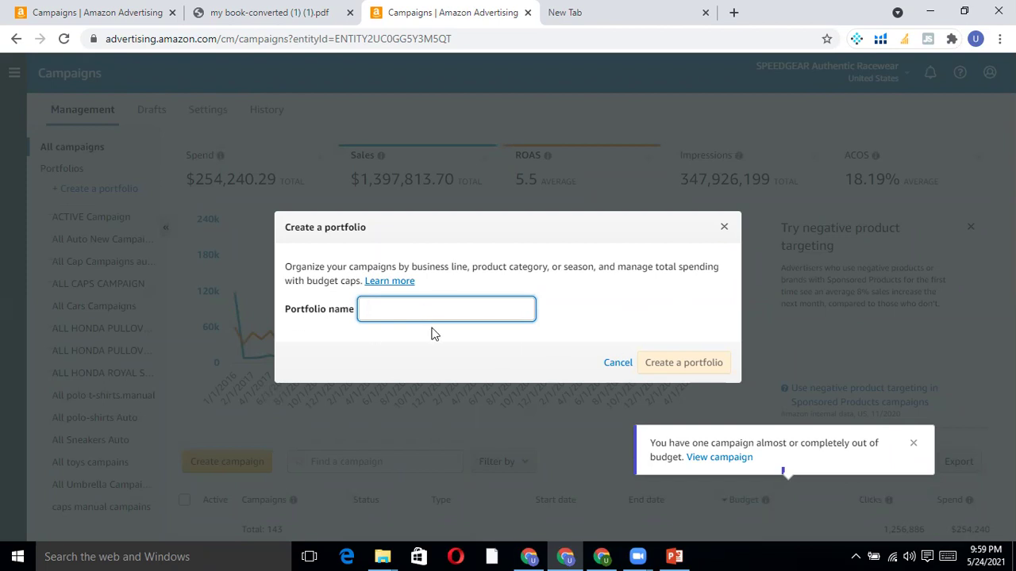
pyautogui.click(617, 365)
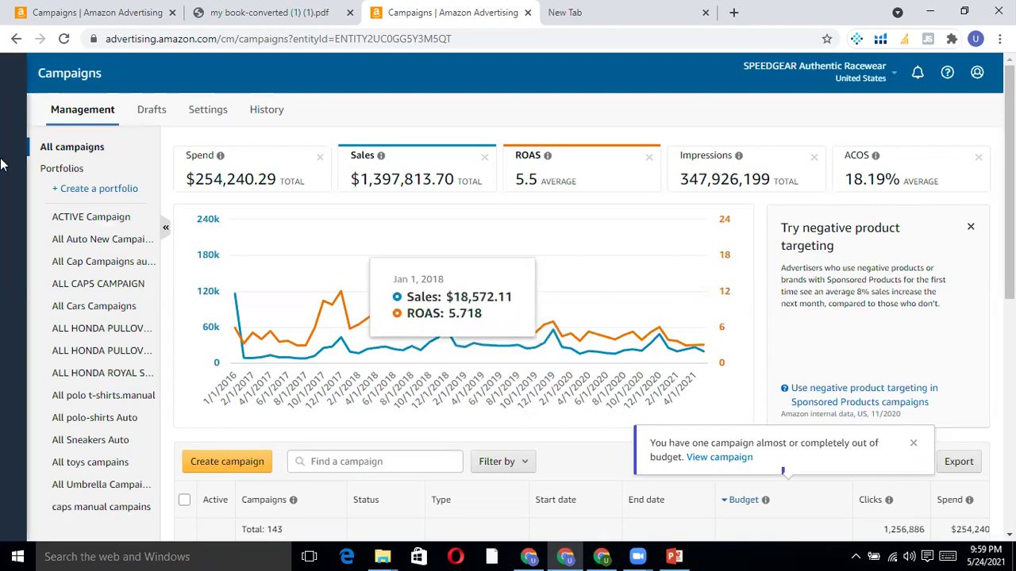
# Open the ACTIVE Campaign portfolio, and review the chart and campaigns of the ALL CAPS CAMPAIGN portfolio.
pyautogui.click(130, 220)
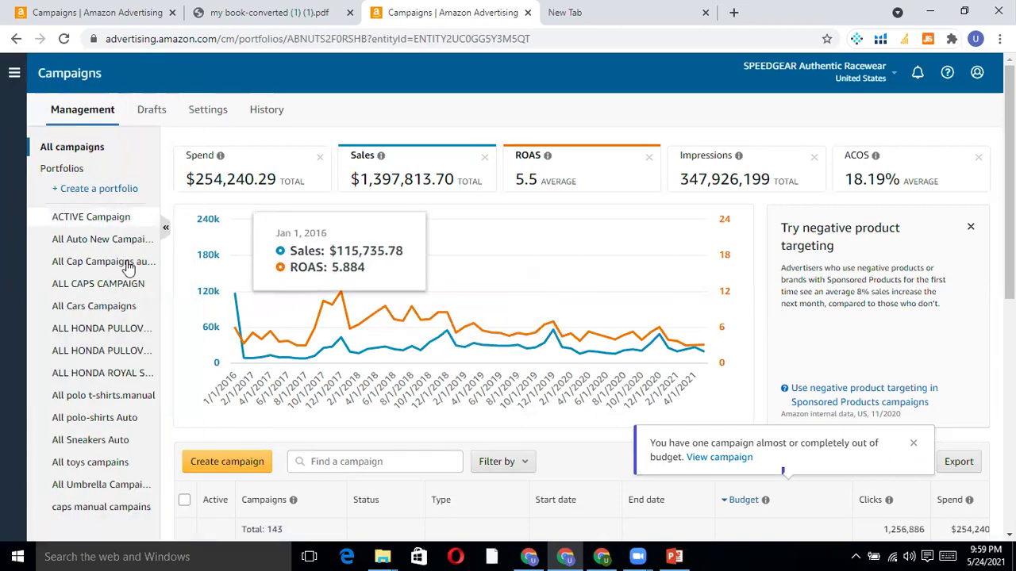
pyautogui.click(115, 283)
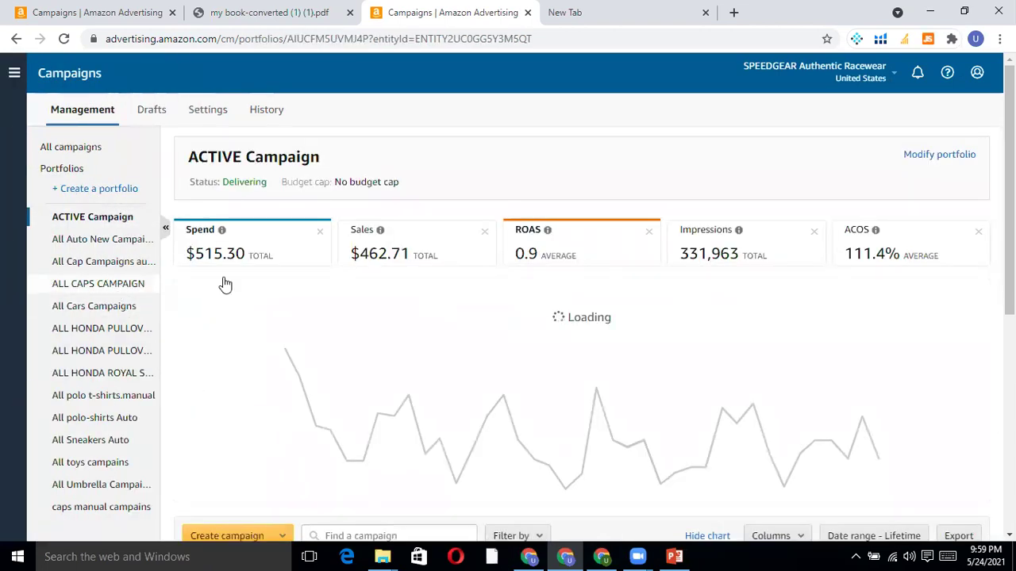
pyautogui.scroll(-4, 204, 361)
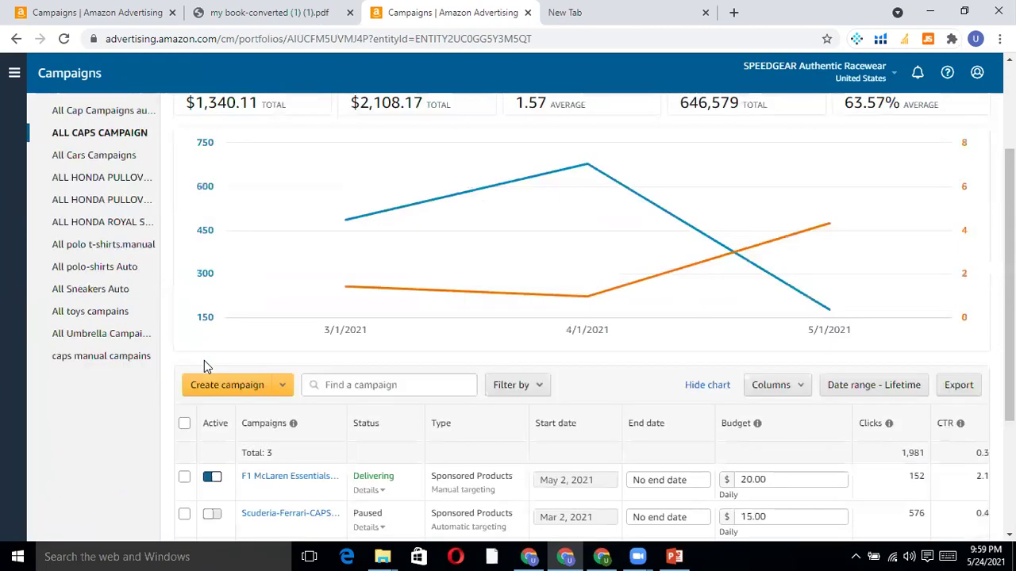
pyautogui.scroll(4, 173, 322)
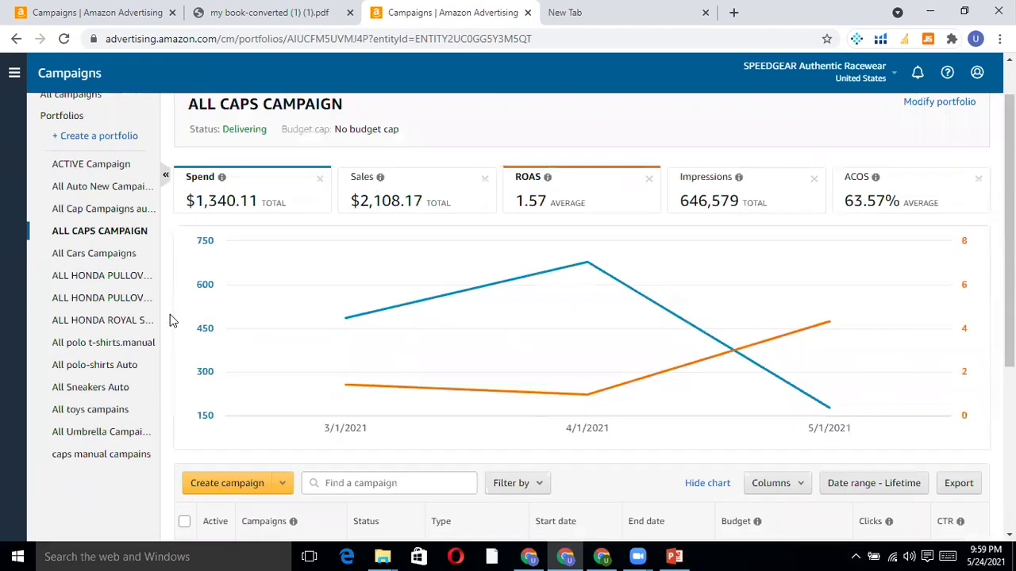
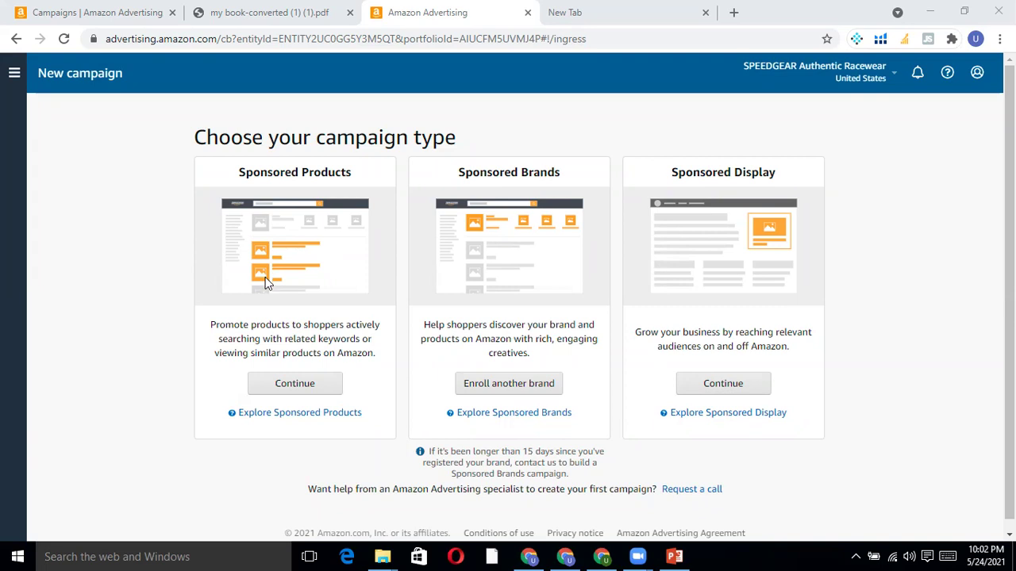
# Switch to the empty browser tab, go to Amazon.com and search for "pillow covers".
pyautogui.click(555, 19)
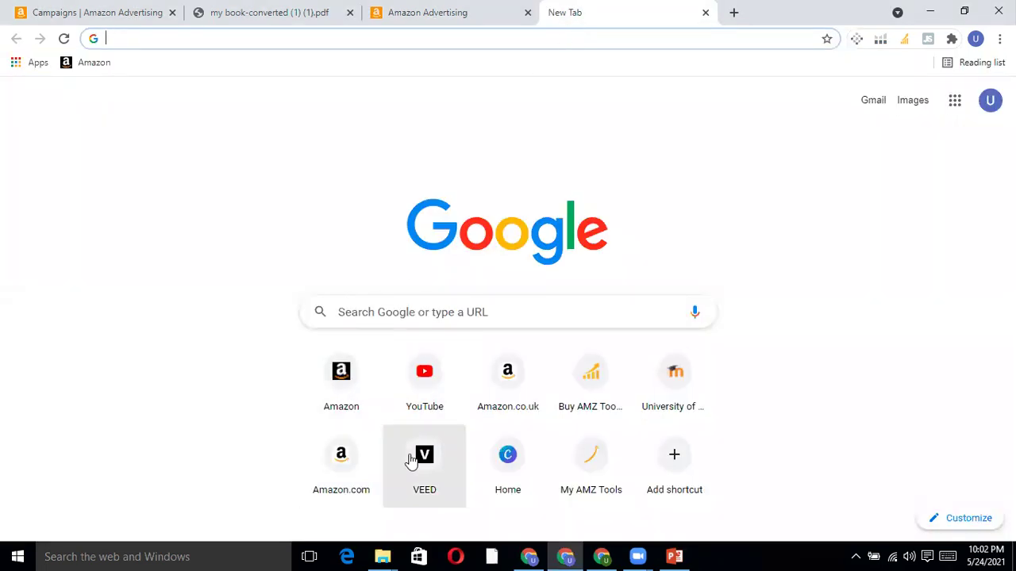
pyautogui.click(367, 453)
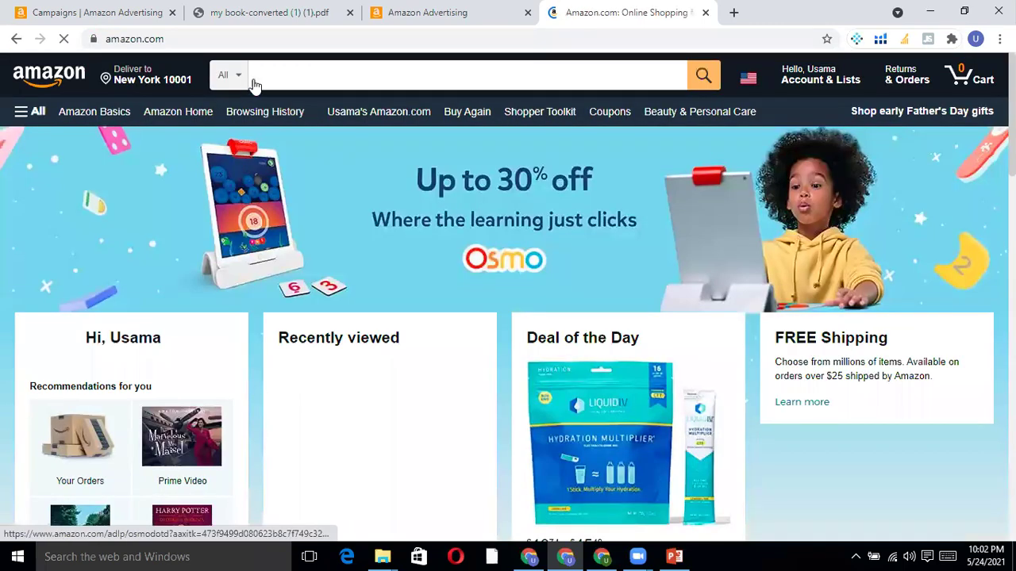
pyautogui.click(291, 73)
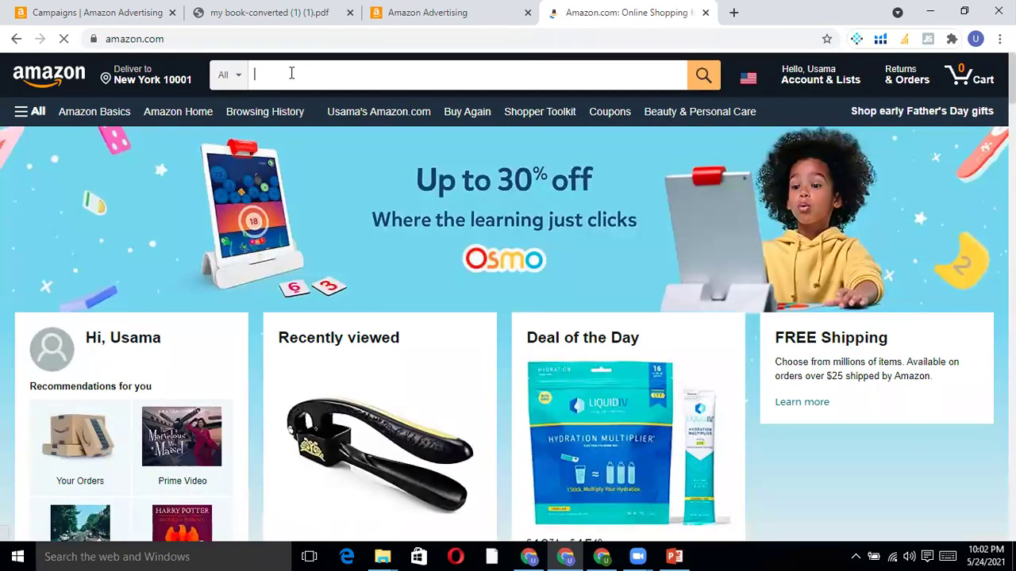
pyautogui.write('pillo')
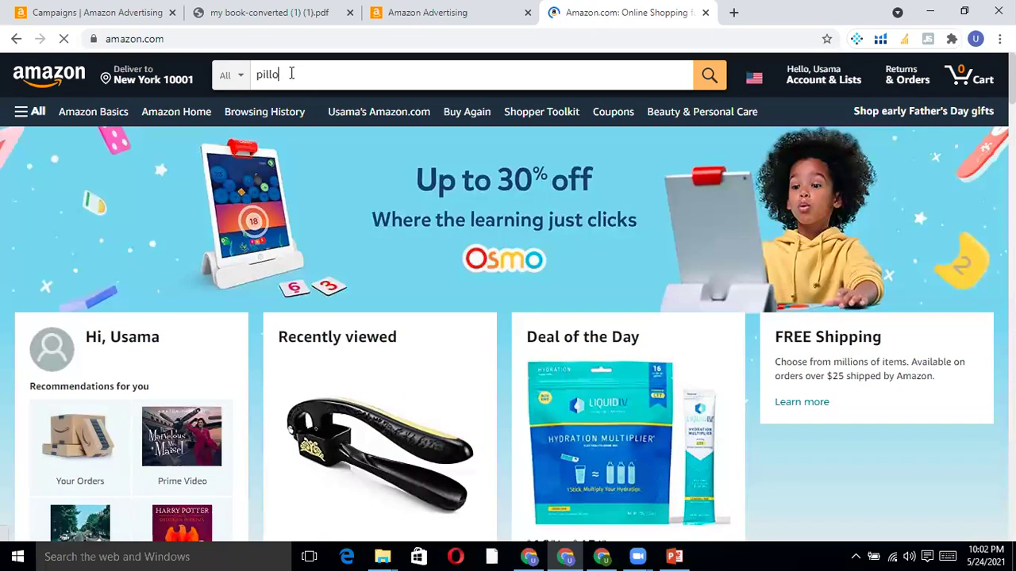
pyautogui.write('w lovers')
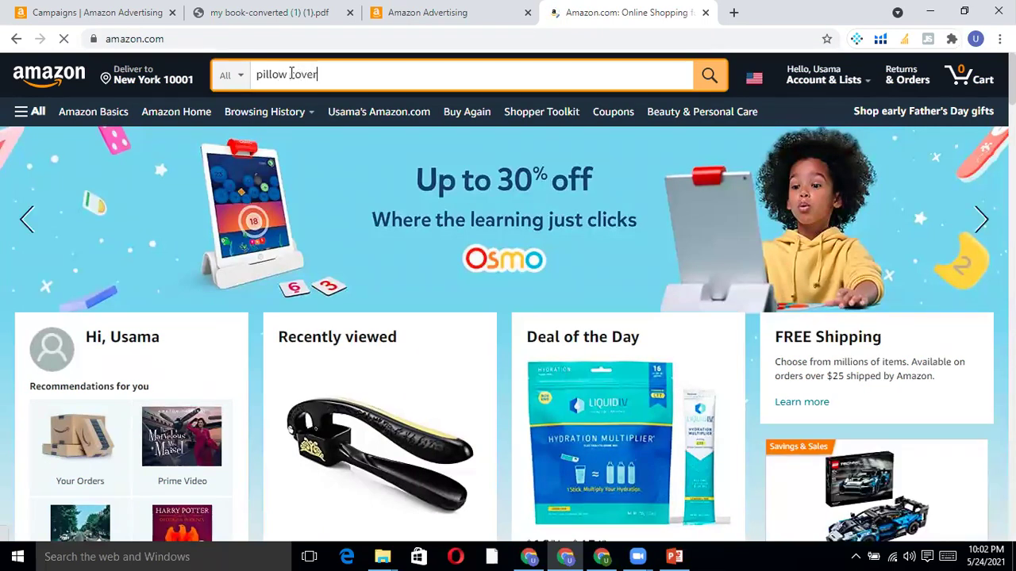
pyautogui.moveTo(305, 115)
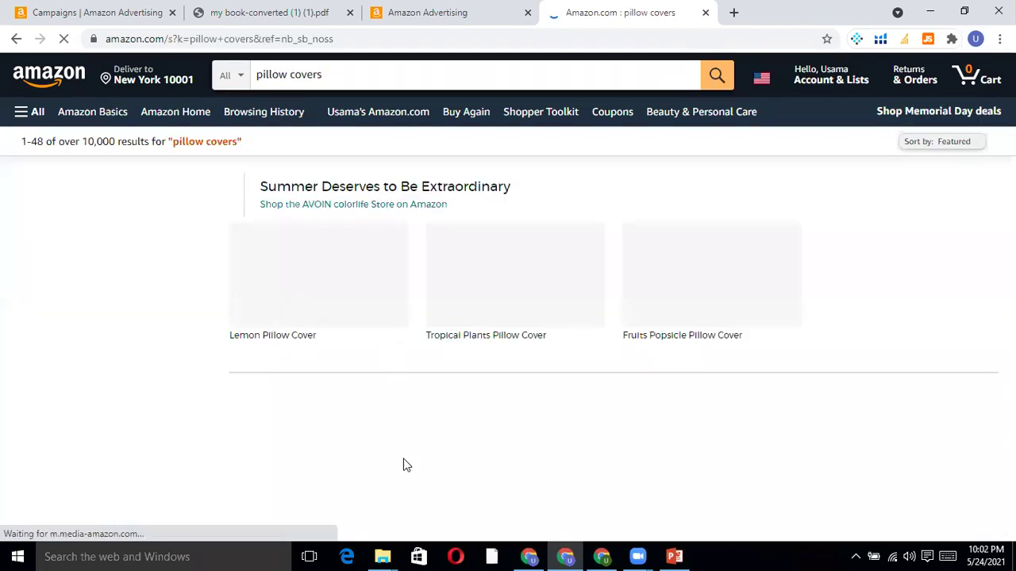
# Examine the sponsored brand banner and the product listings in the pillow covers search results.
pyautogui.scroll(-2, 238, 420)
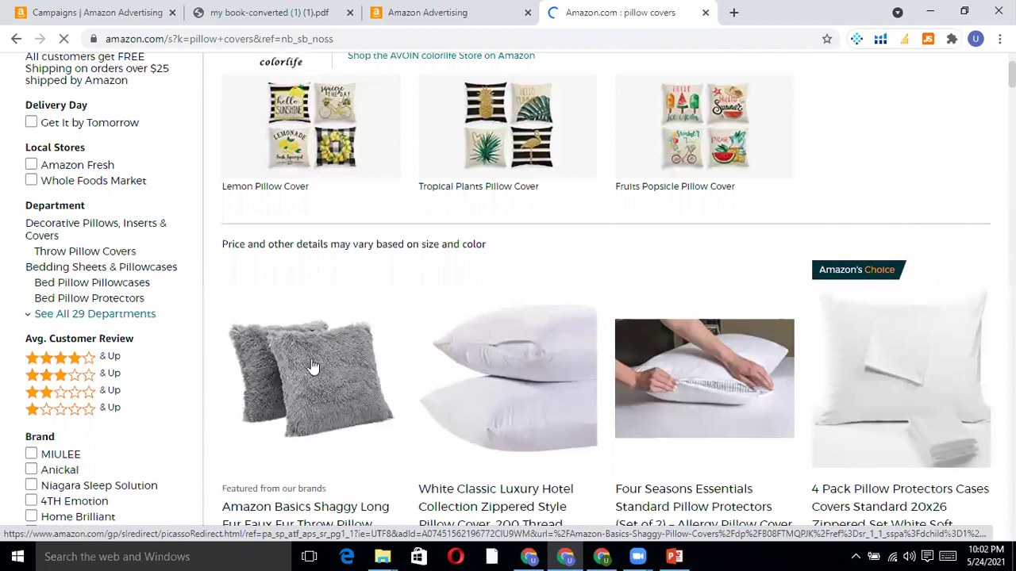
pyautogui.scroll(-10, 339, 433)
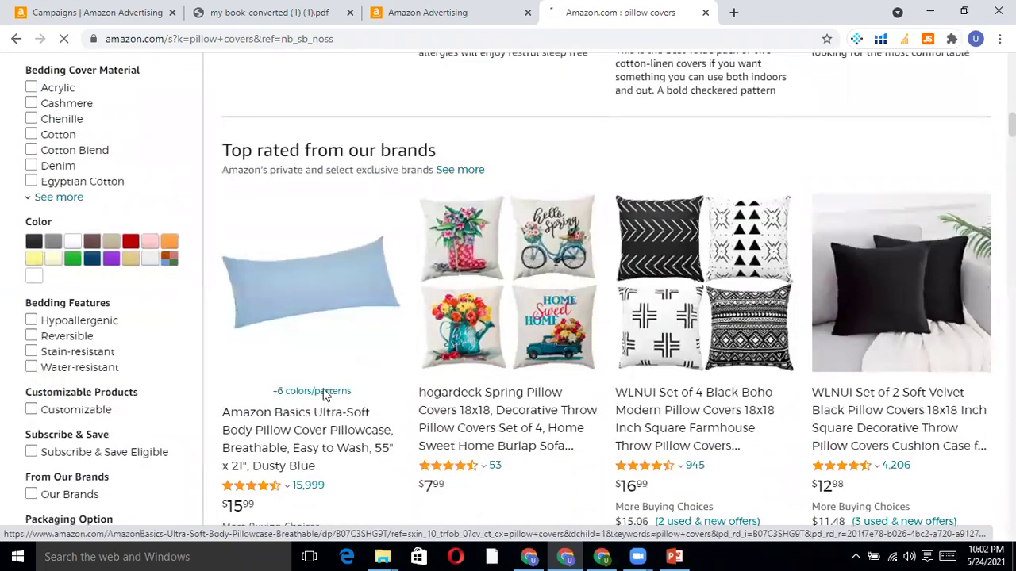
pyautogui.scroll(10, 326, 394)
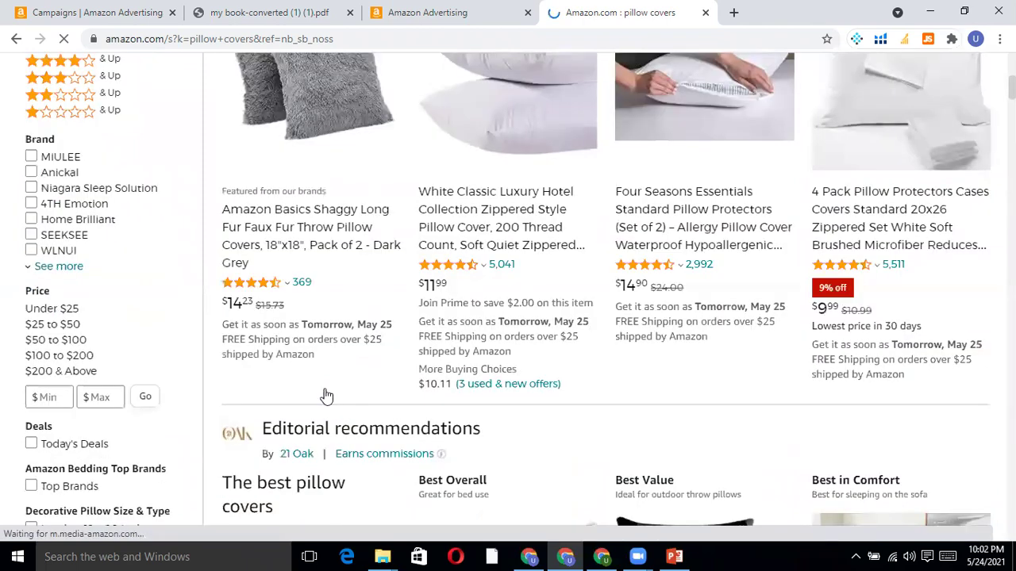
pyautogui.scroll(5, 714, 292)
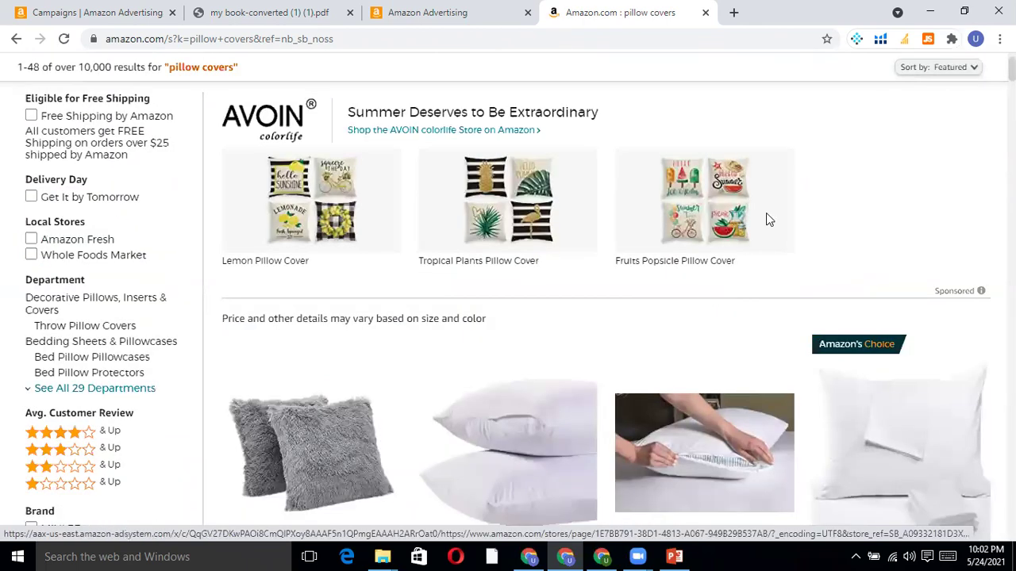
pyautogui.scroll(-4, 766, 212)
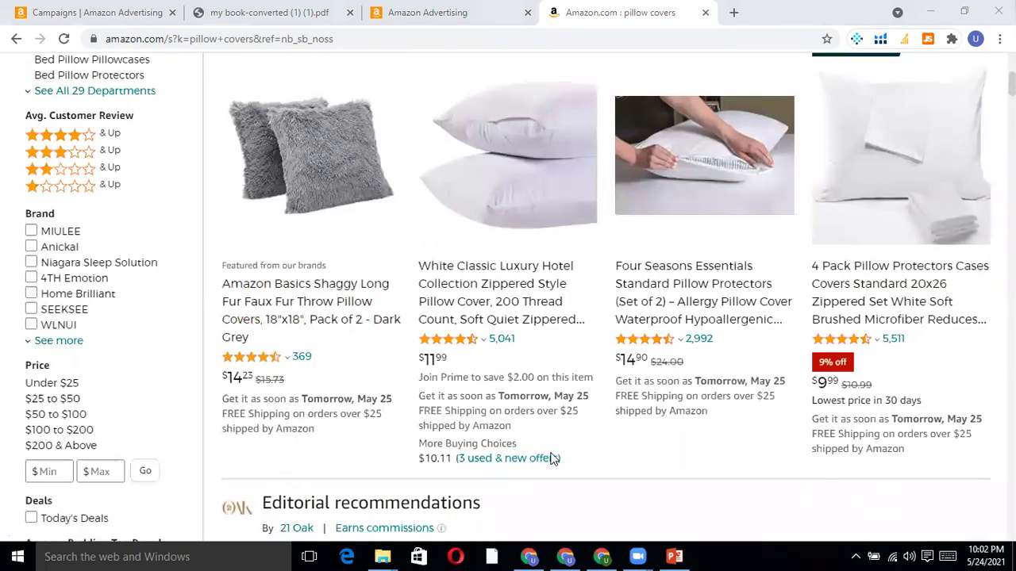
pyautogui.scroll(-2, 745, 465)
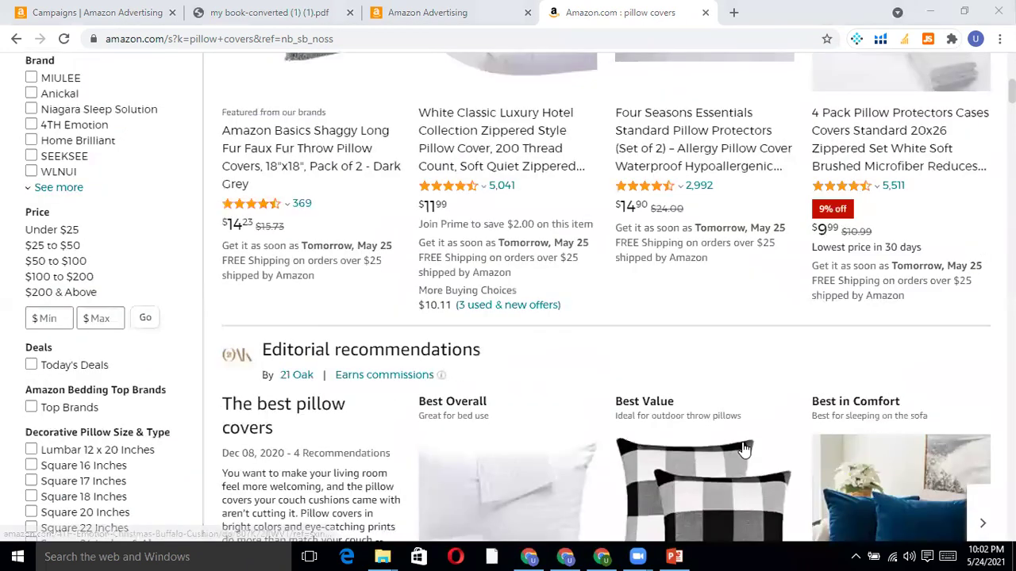
# Look through the editorial recommendations and Amazon brand sections further down the pillow covers results.
pyautogui.scroll(-5, 745, 449)
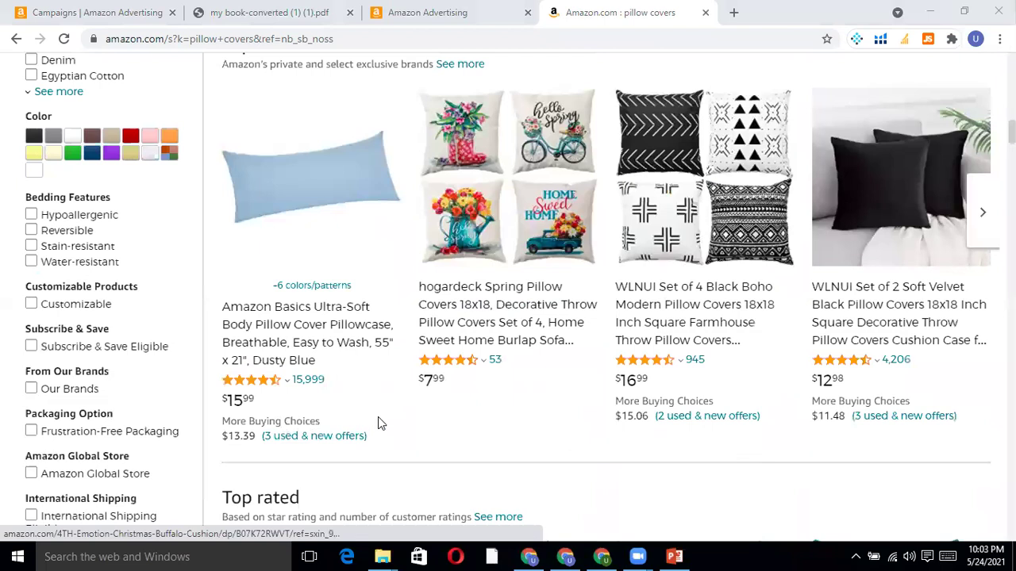
pyautogui.scroll(-3, 379, 418)
pyautogui.scroll(8, 379, 417)
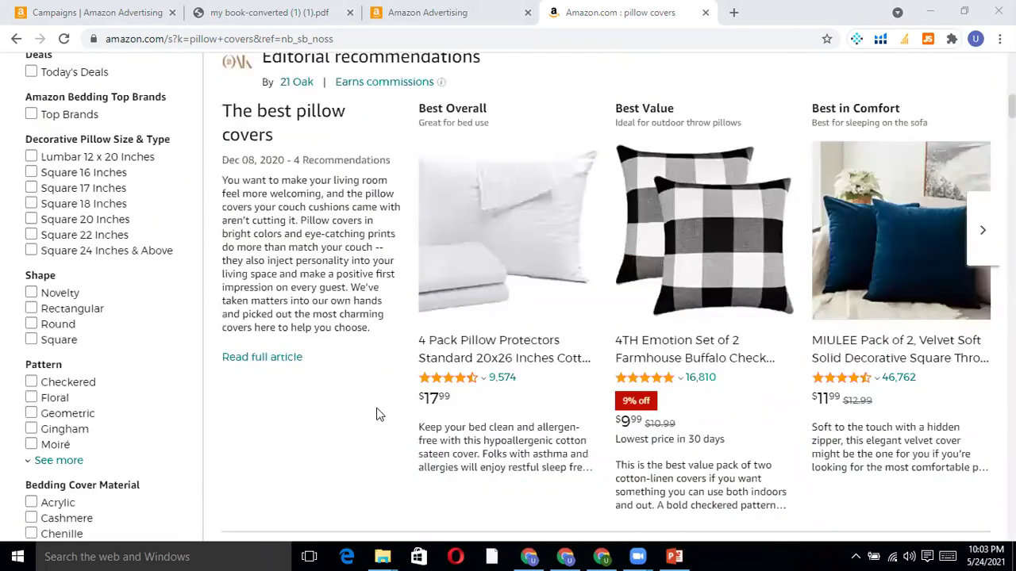
# Search Amazon for "bedsheet" in place of the pillow covers query.
pyautogui.scroll(3, 381, 185)
pyautogui.moveTo(322, 74); pyautogui.dragTo(164, 96)
pyautogui.write('bedsheet')
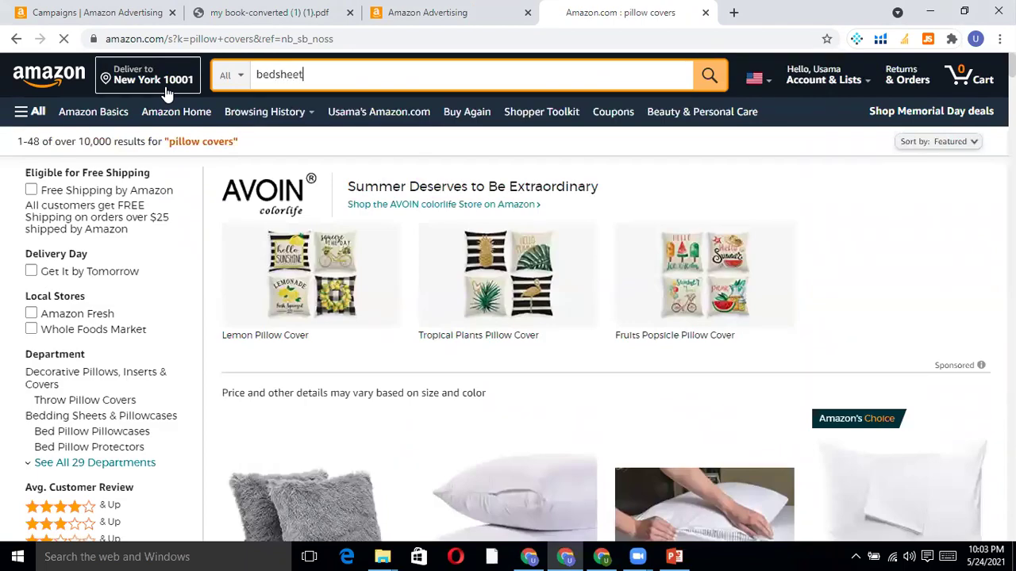
pyautogui.press('Return')
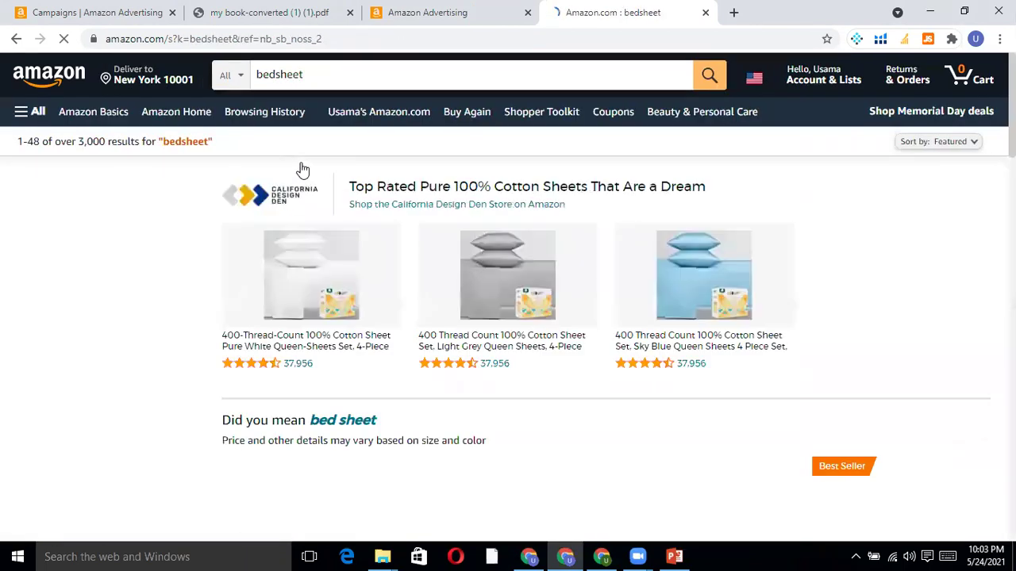
# Find the sponsored SAKIAO bed sheet listing in the results and view its ad explanation.
pyautogui.scroll(-3, 461, 318)
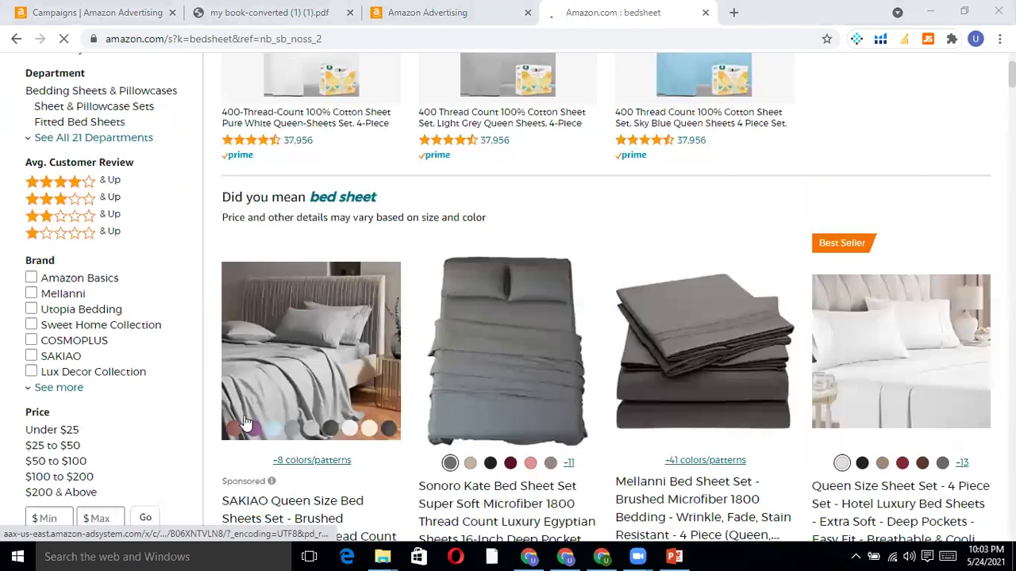
pyautogui.scroll(-1, 235, 416)
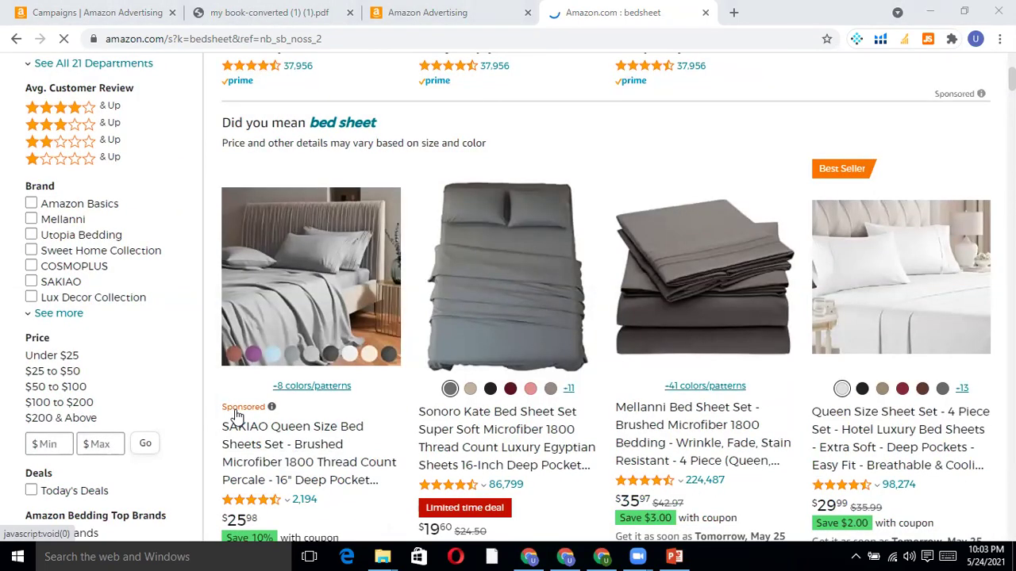
pyautogui.click(236, 413)
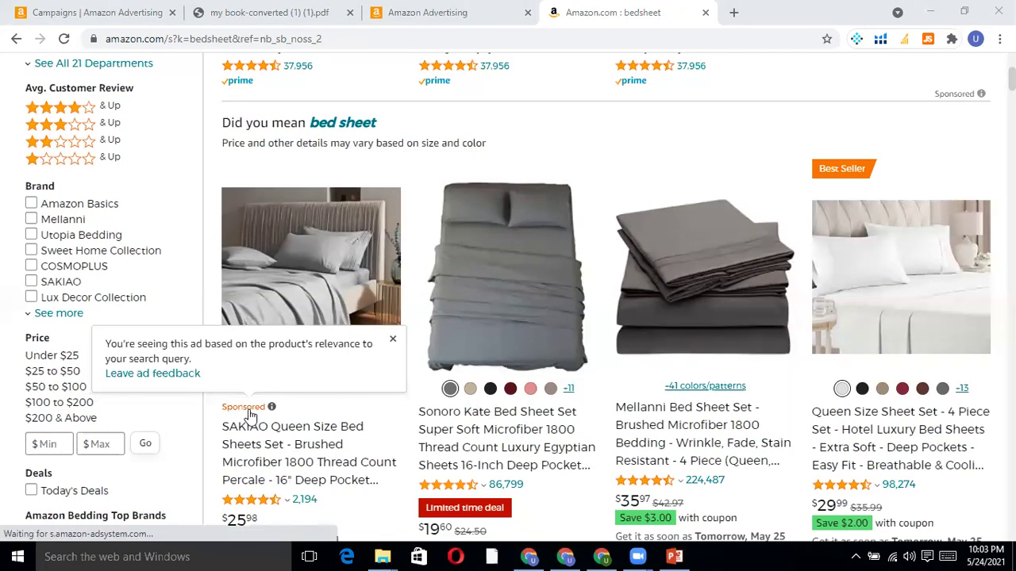
# Examine the remaining bedsheet results, including the editorial recommendations, and return to the first row of listings.
pyautogui.scroll(-1, 419, 404)
pyautogui.scroll(-7, 416, 401)
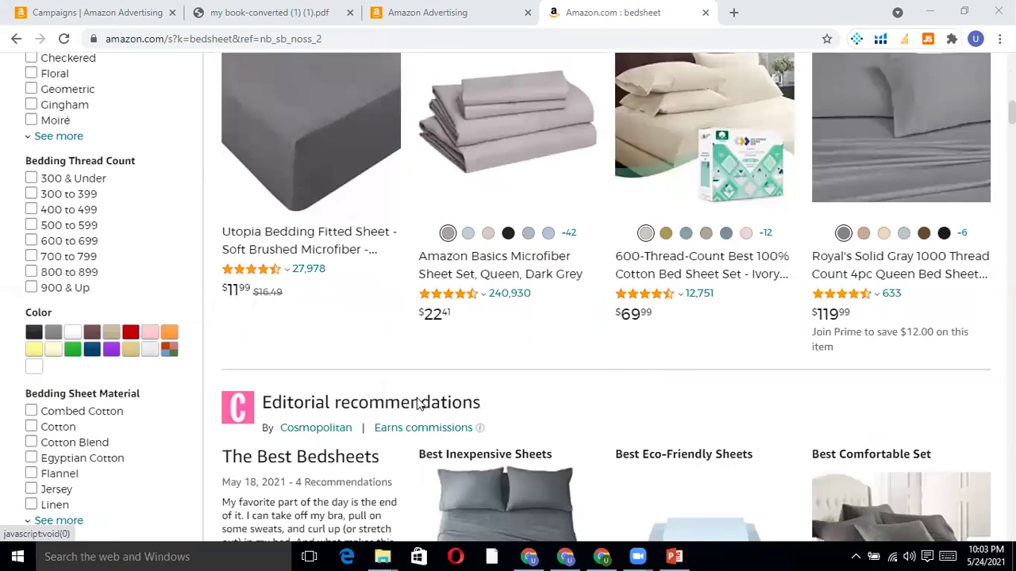
pyautogui.scroll(-4, 416, 404)
pyautogui.scroll(-2, 548, 393)
pyautogui.scroll(5, 534, 370)
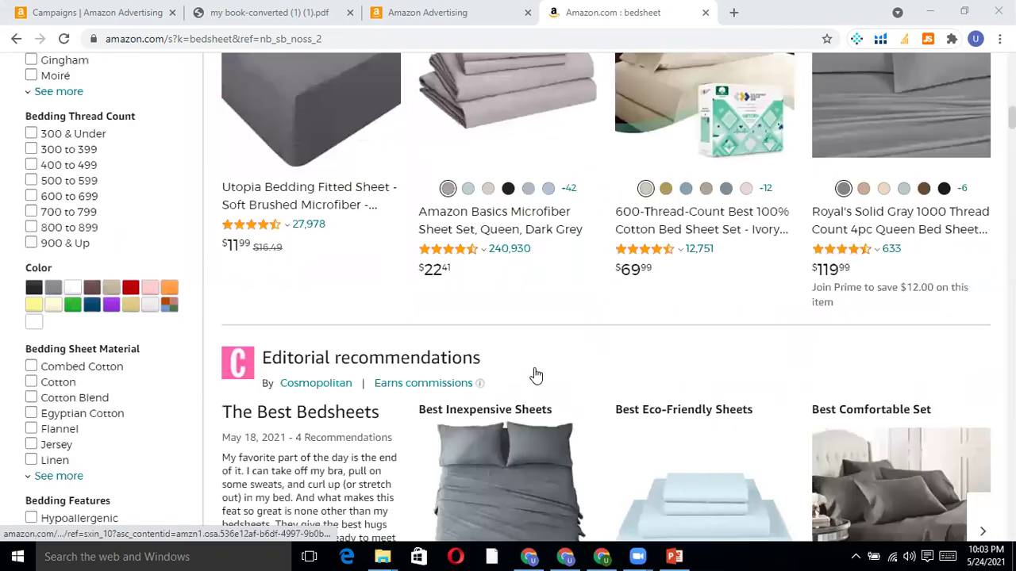
pyautogui.scroll(5, 524, 406)
pyautogui.scroll(2, 524, 406)
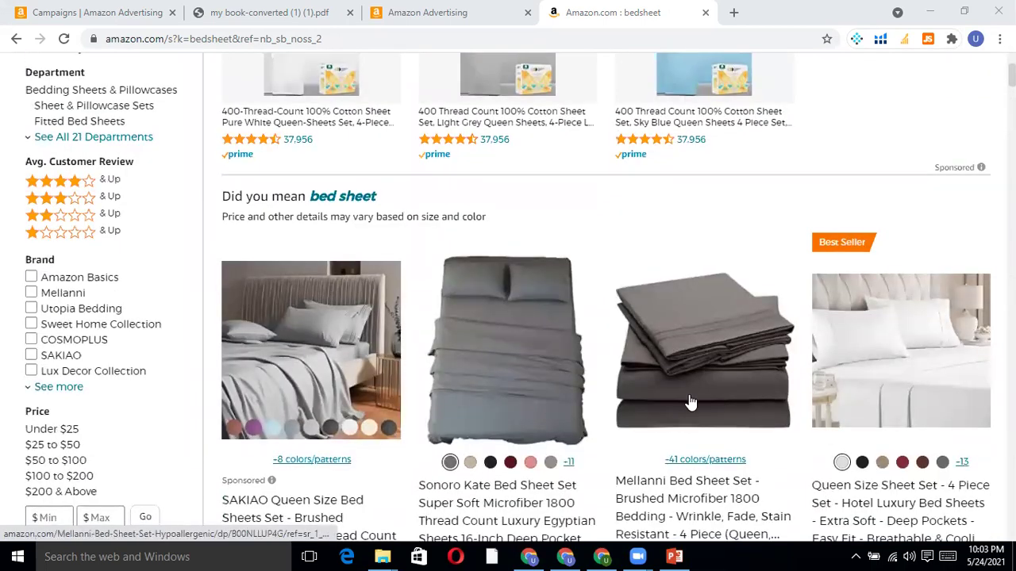
pyautogui.scroll(-1, 608, 368)
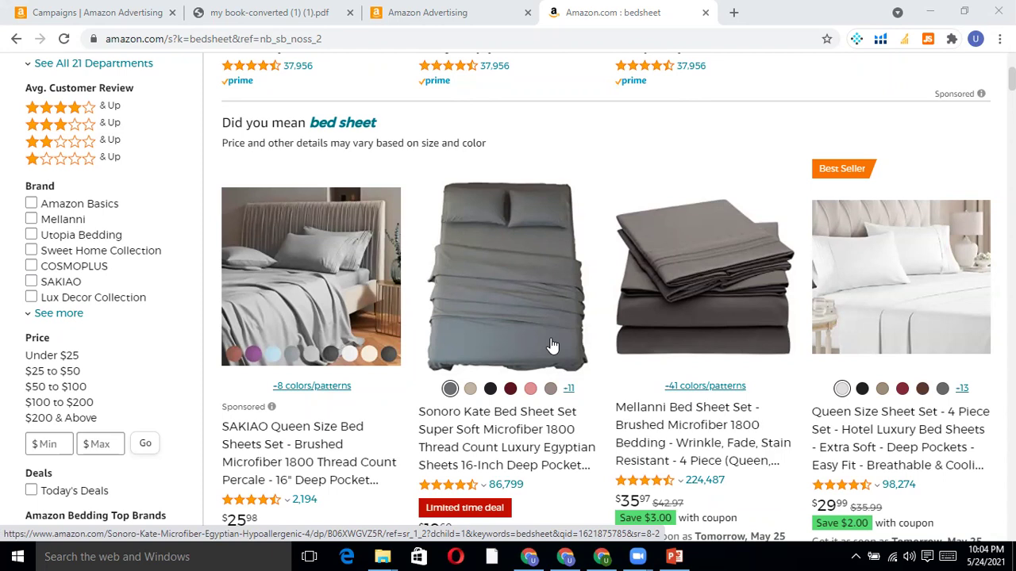
# On the Campaigns page, dismiss the out-of-budget notice and set the date range to Lifetime.
pyautogui.click(119, 12)
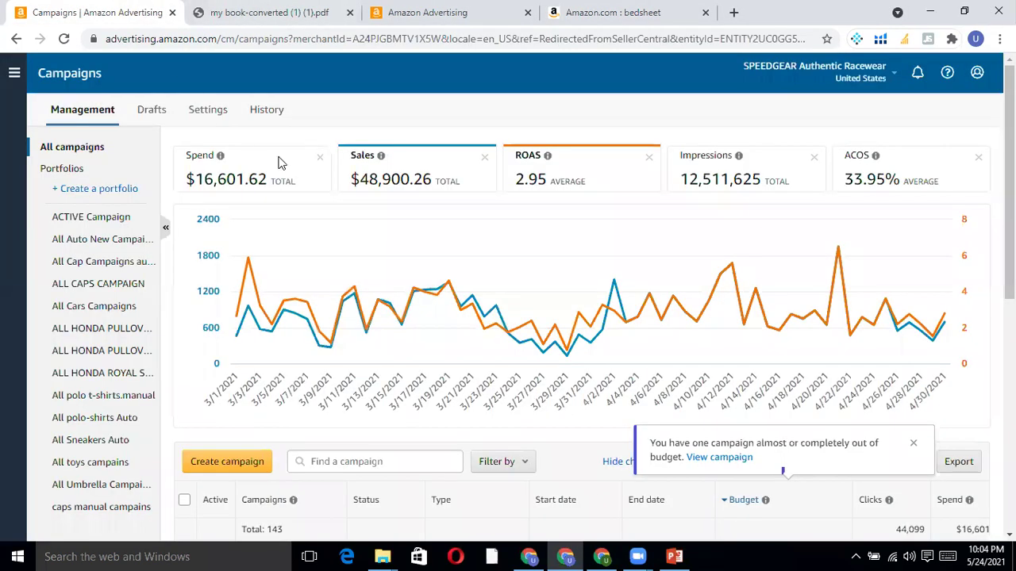
pyautogui.click(397, 18)
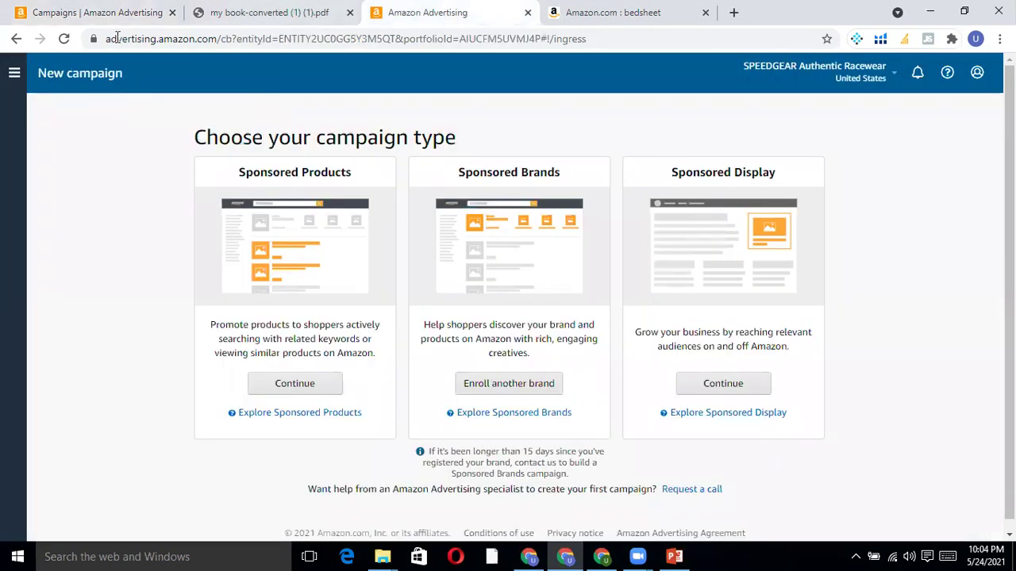
pyautogui.click(111, 13)
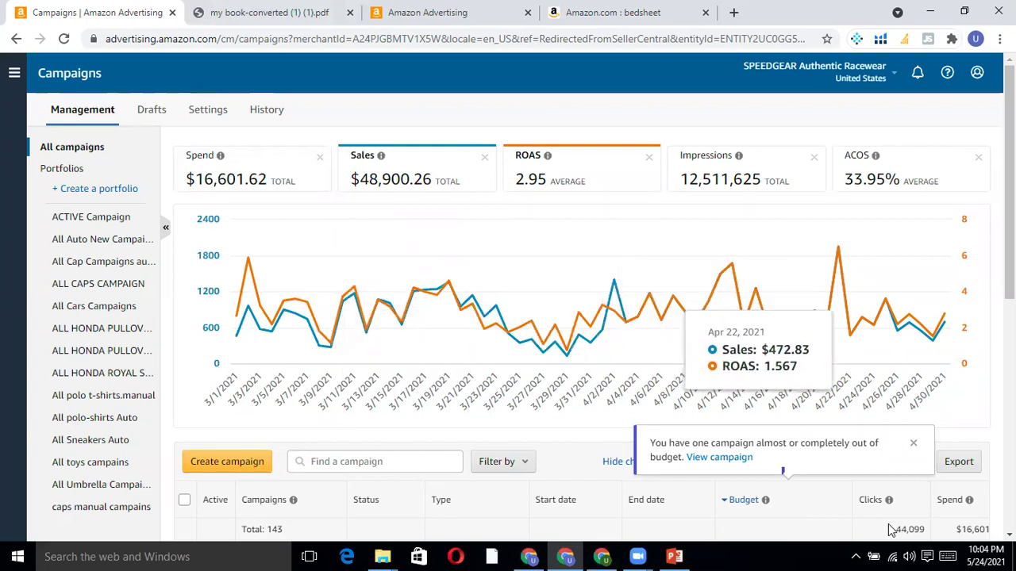
pyautogui.click(914, 444)
pyautogui.click(818, 463)
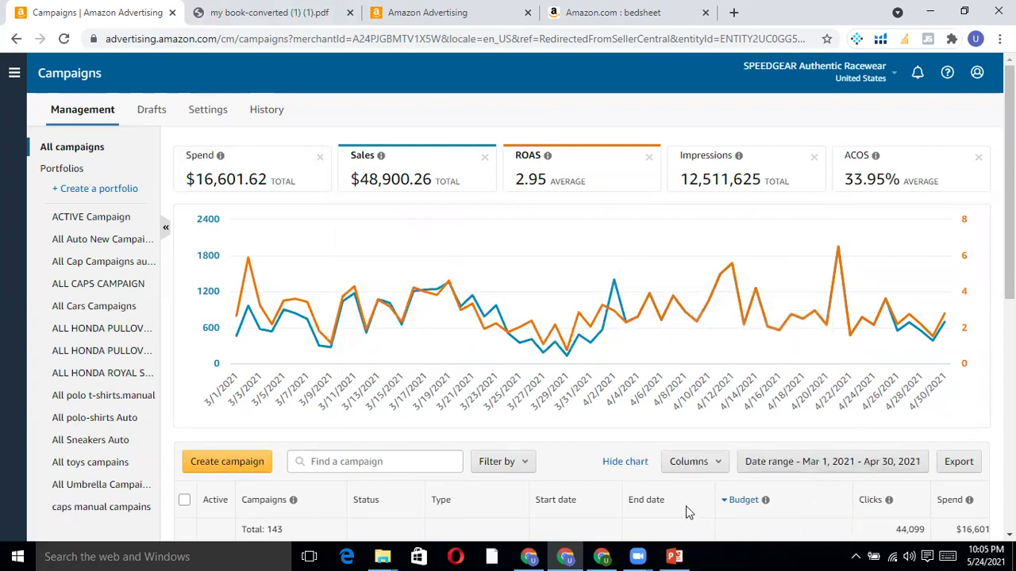
pyautogui.click(516, 508)
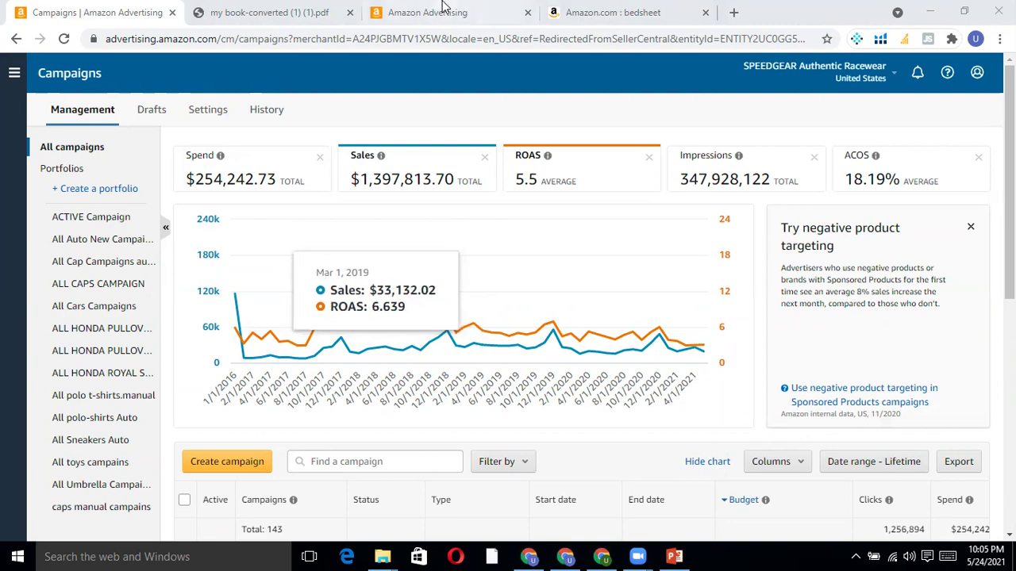
# Review the ad explanation for the SAKIAO listing in the bedsheet results, and view and close the Helium 10 extension popup.
pyautogui.click(587, 12)
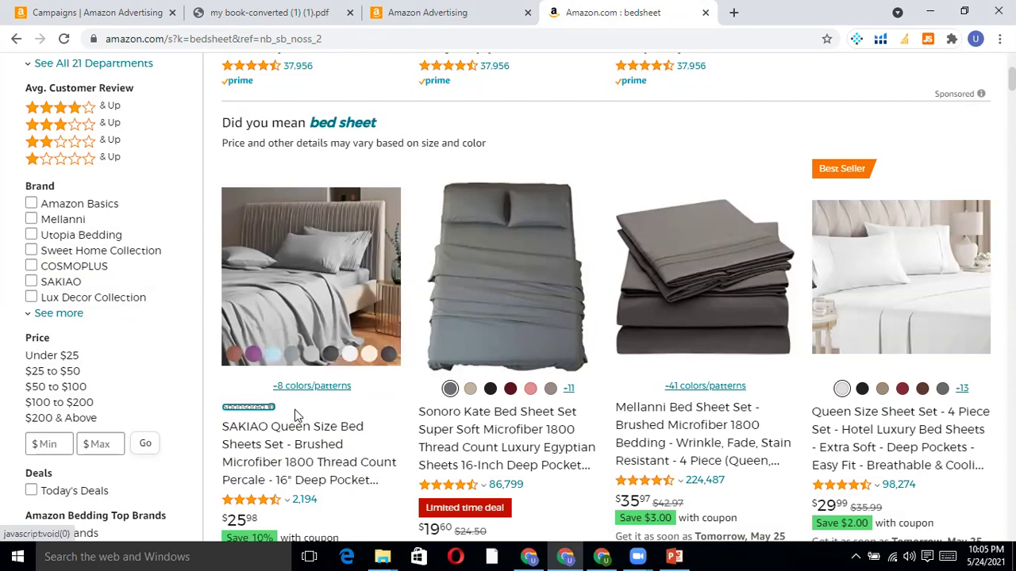
pyautogui.moveTo(242, 411)
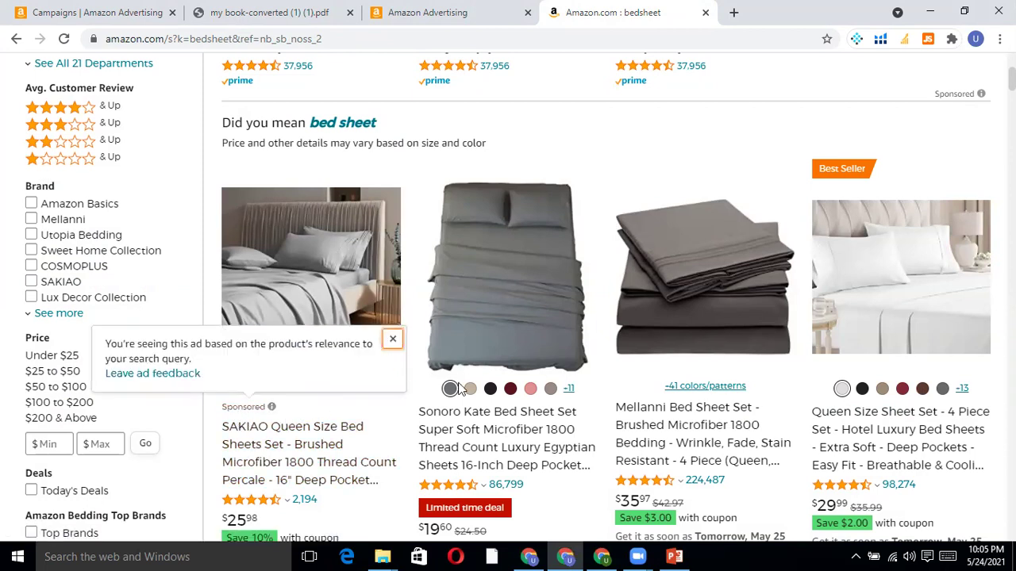
pyautogui.click(882, 39)
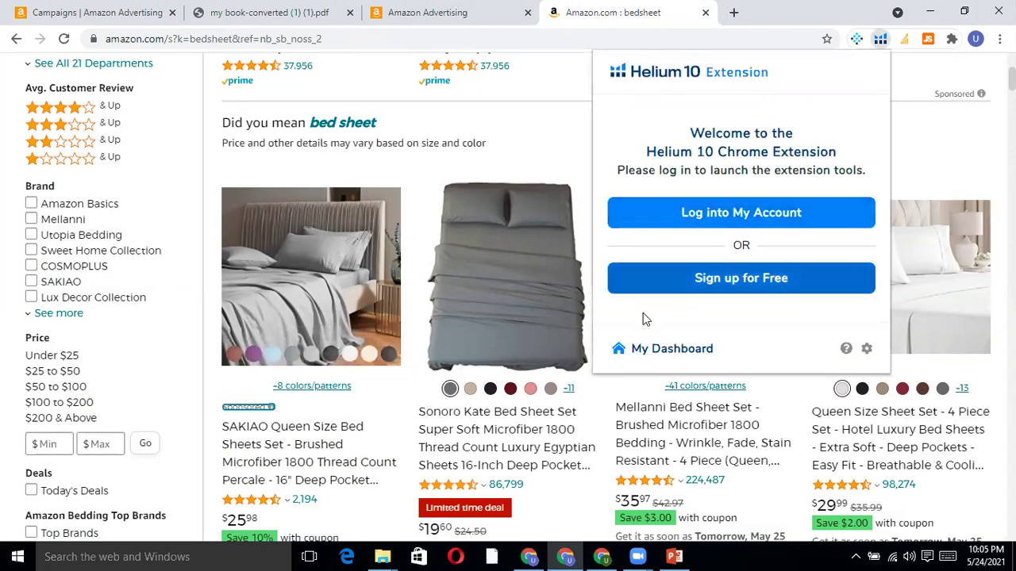
pyautogui.click(788, 5)
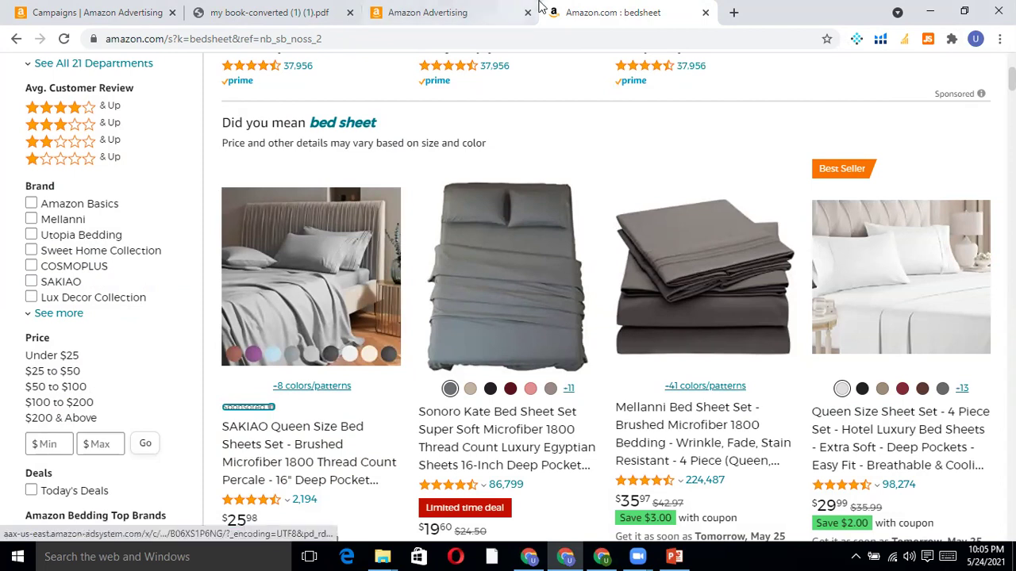
# Compare the Sponsored Products campaign type with the product listings in the bedsheet search results.
pyautogui.click(438, 10)
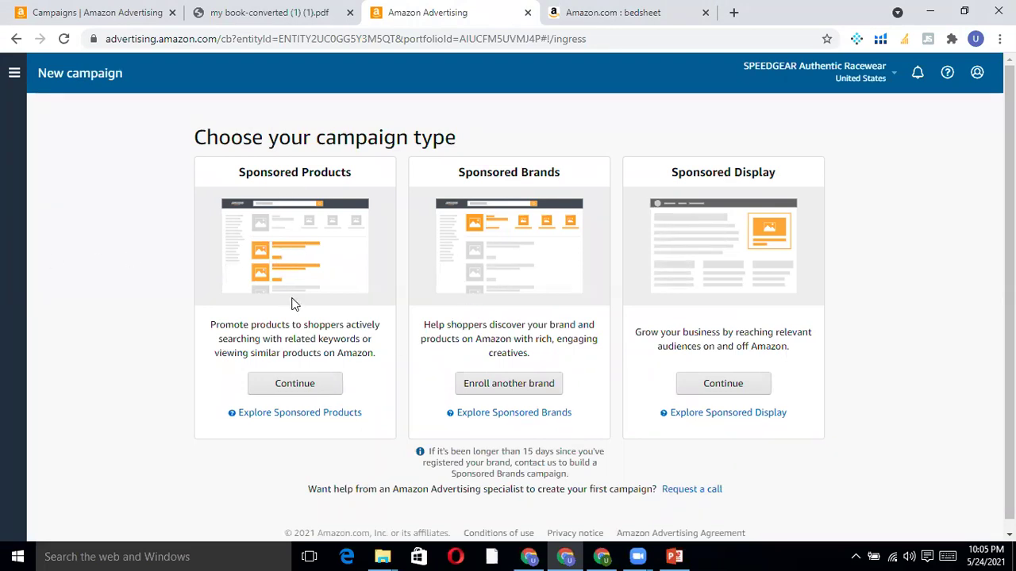
pyautogui.click(561, 21)
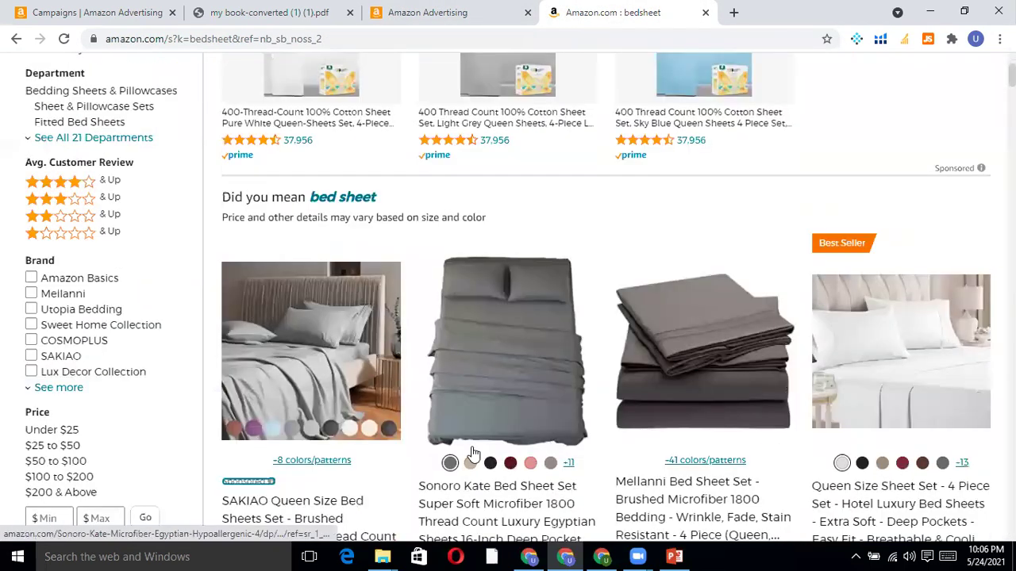
pyautogui.scroll(-2, 471, 452)
pyautogui.scroll(-3, 619, 513)
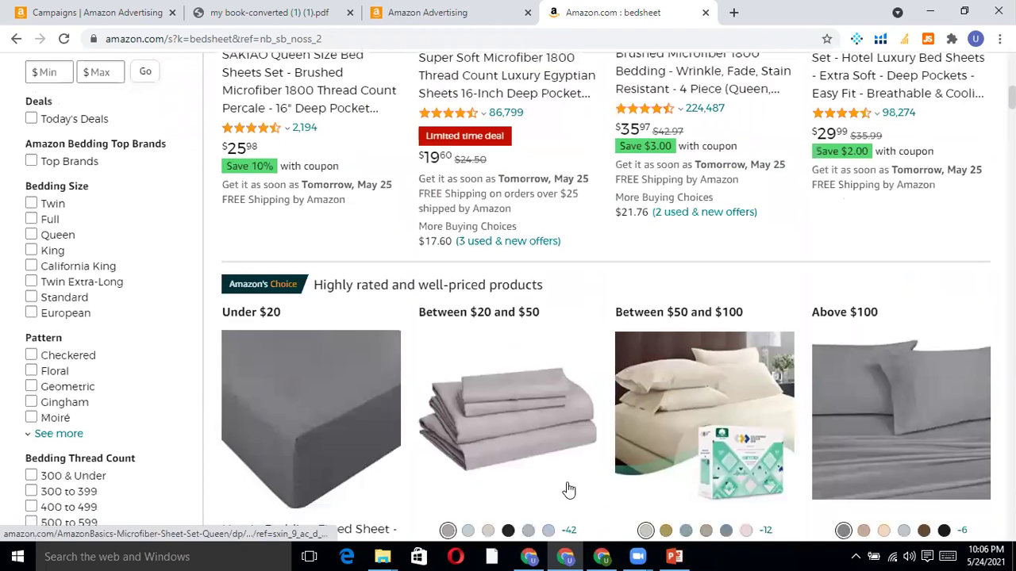
pyautogui.scroll(4, 566, 487)
# Compare the Sponsored Brands campaign type with the California Design Den banner above the bedsheet results.
pyautogui.click(476, 12)
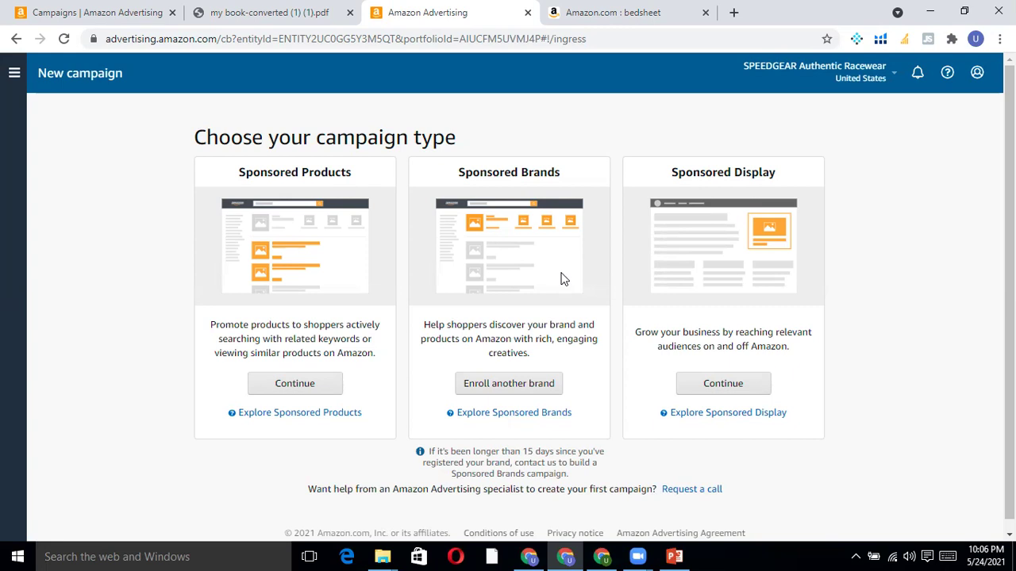
pyautogui.click(603, 12)
pyautogui.scroll(5, 476, 238)
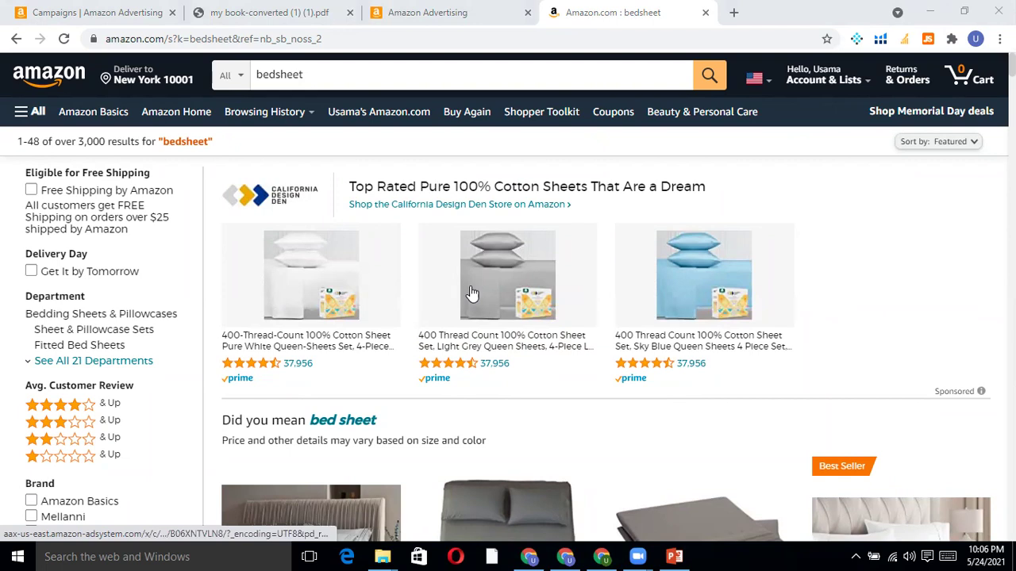
# Check the Sponsored Display campaign type, and open the sponsored SAKIAO bed sheet listing from the bedsheet results.
pyautogui.click(449, 6)
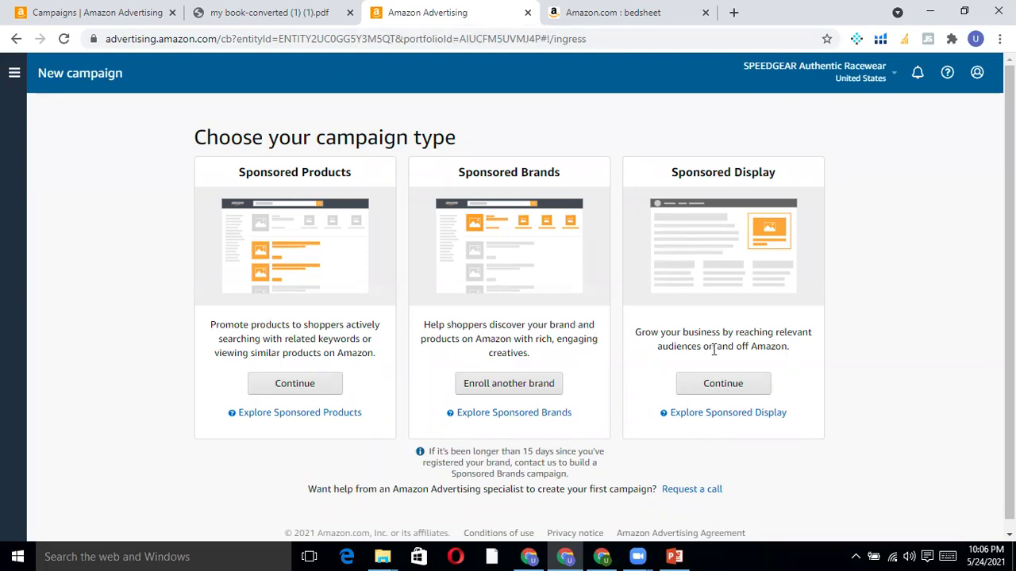
pyautogui.click(588, 14)
pyautogui.scroll(-3, 484, 397)
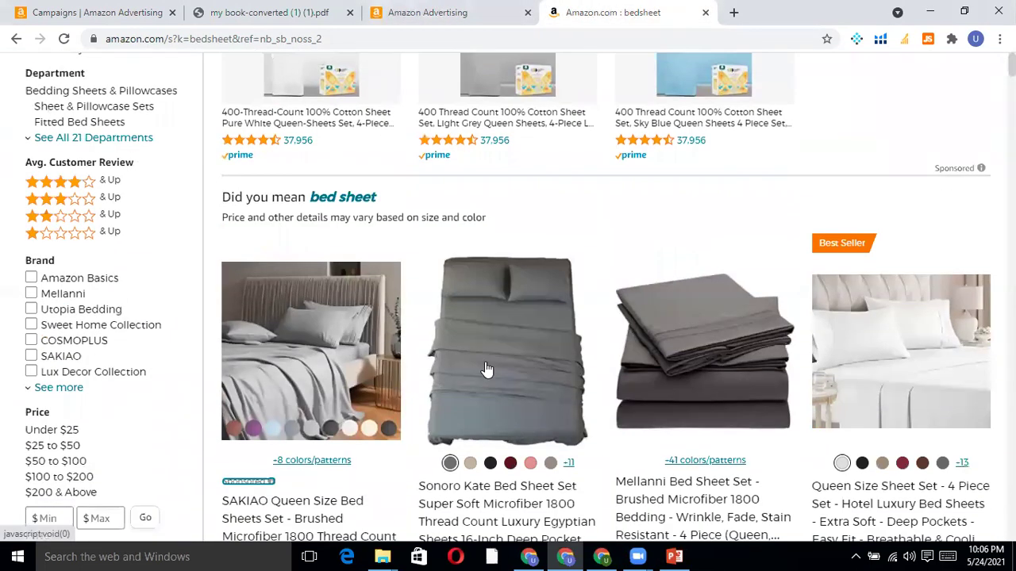
pyautogui.scroll(-3, 486, 369)
pyautogui.moveTo(270, 257)
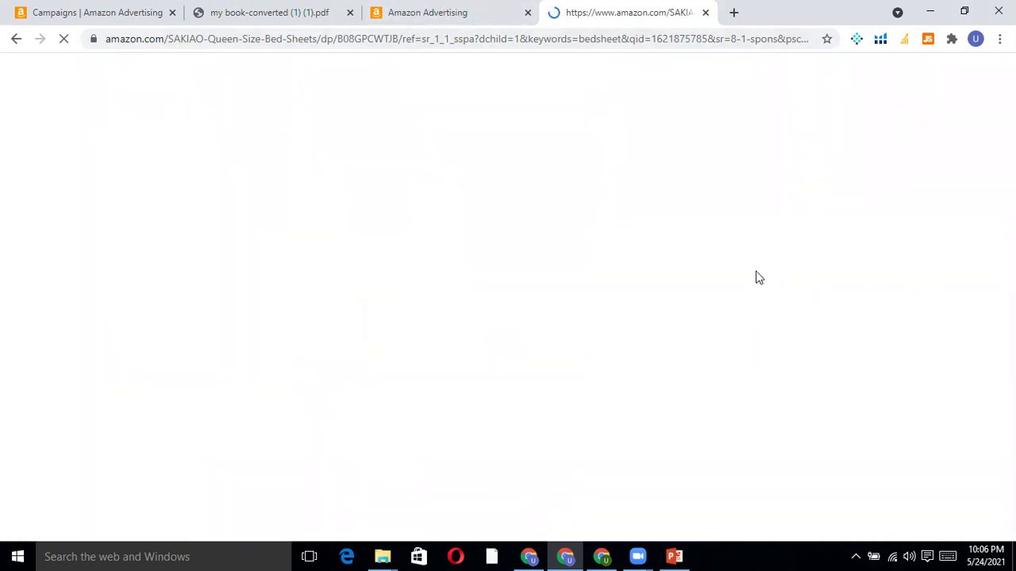
# Compare the Sponsored Display layout with the SAKIAO product page, looking over its offer box, bullet points and feature ratings.
pyautogui.hotkey('ctrl', 'shift', 'Tab')
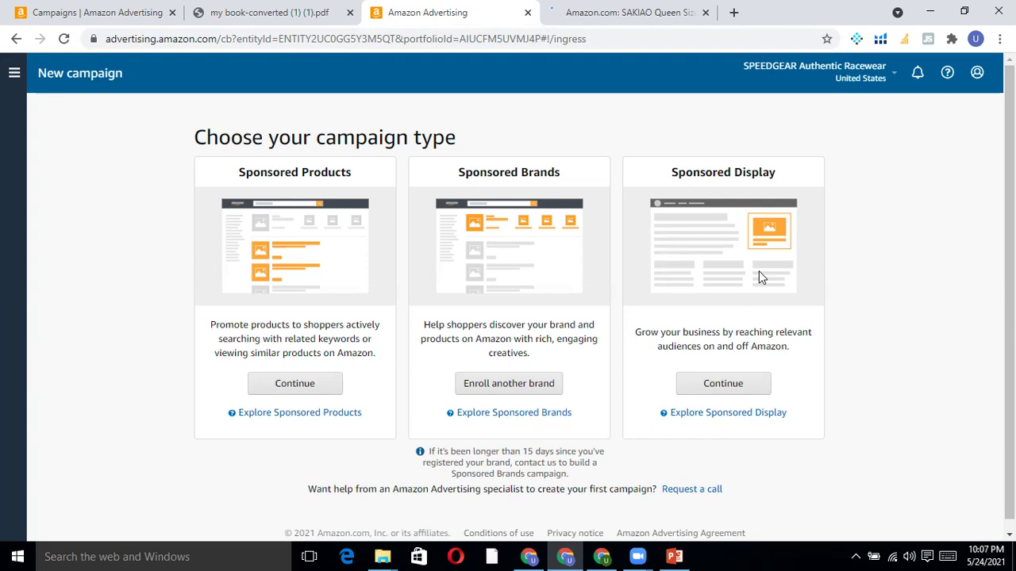
pyautogui.click(599, 9)
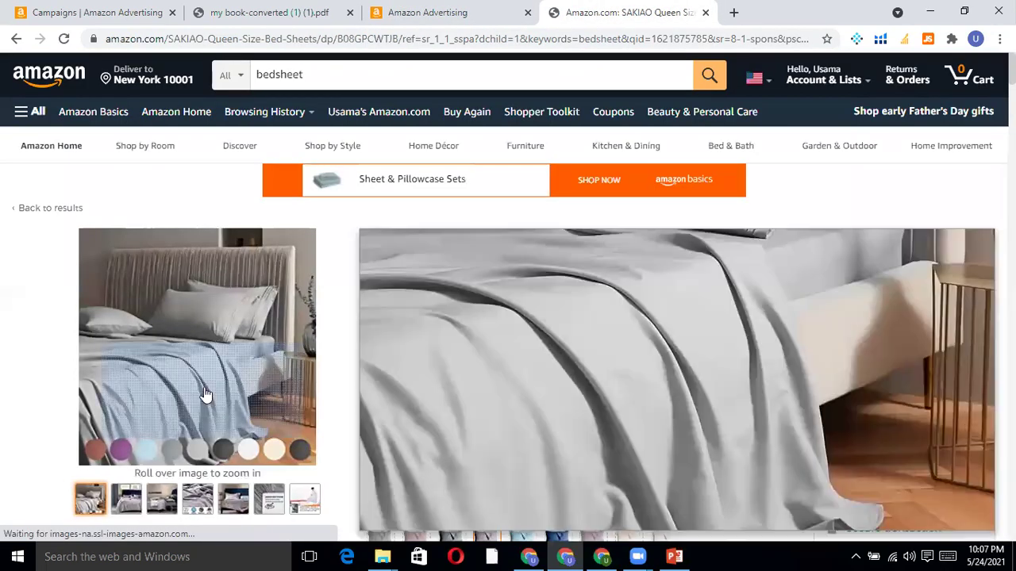
pyautogui.moveTo(203, 388)
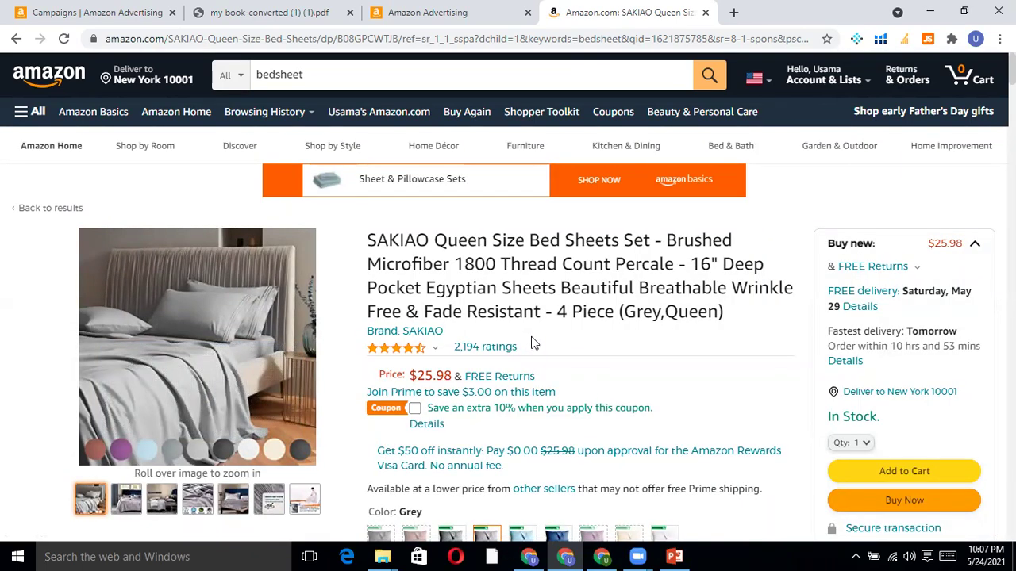
pyautogui.scroll(-3, 532, 343)
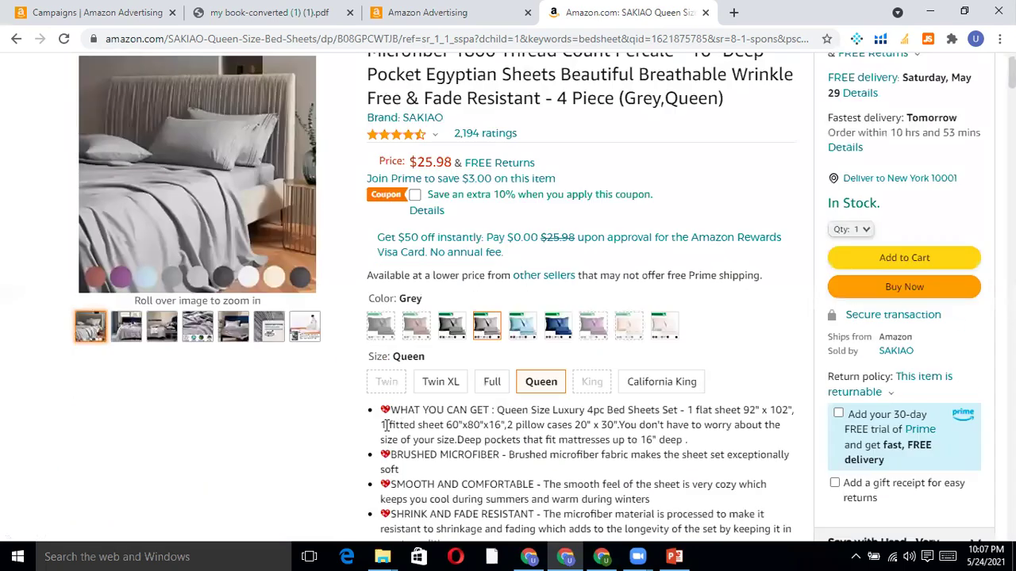
pyautogui.scroll(-4, 349, 420)
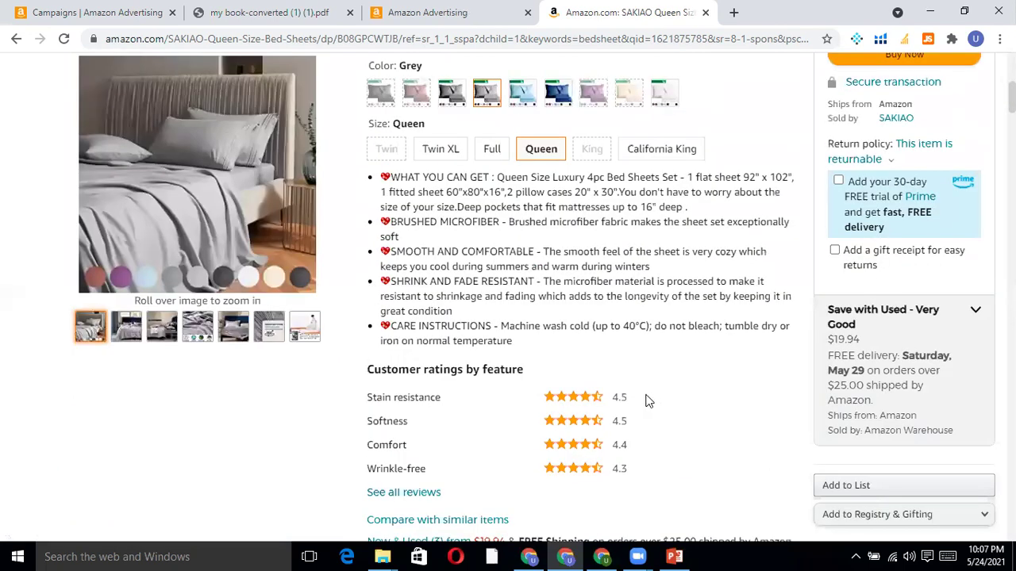
# Return to the campaign type selection and switch back to the Campaigns management page.
pyautogui.hotkey('ctrl', 'shift', 'Tab')
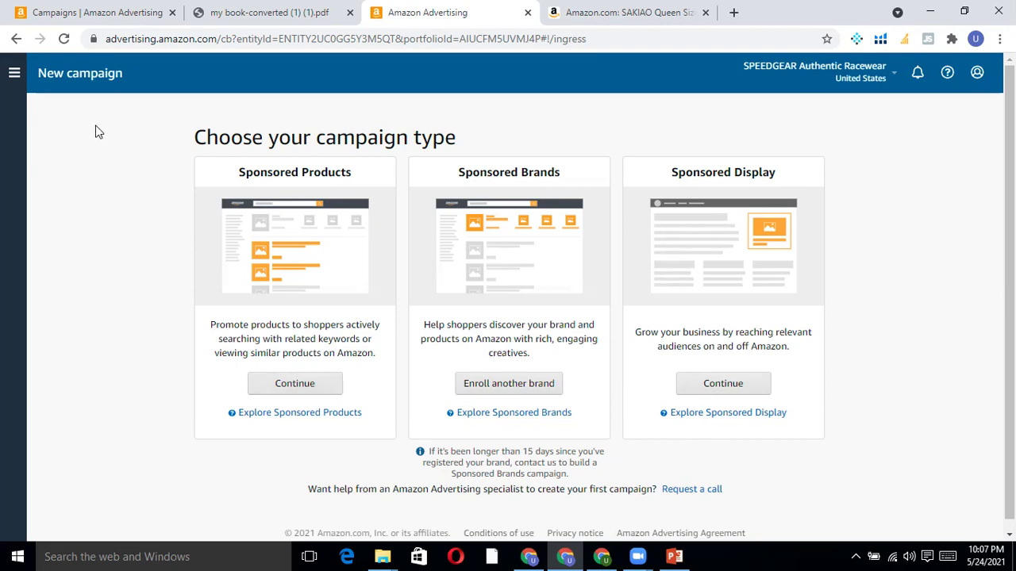
pyautogui.click(181, 10)
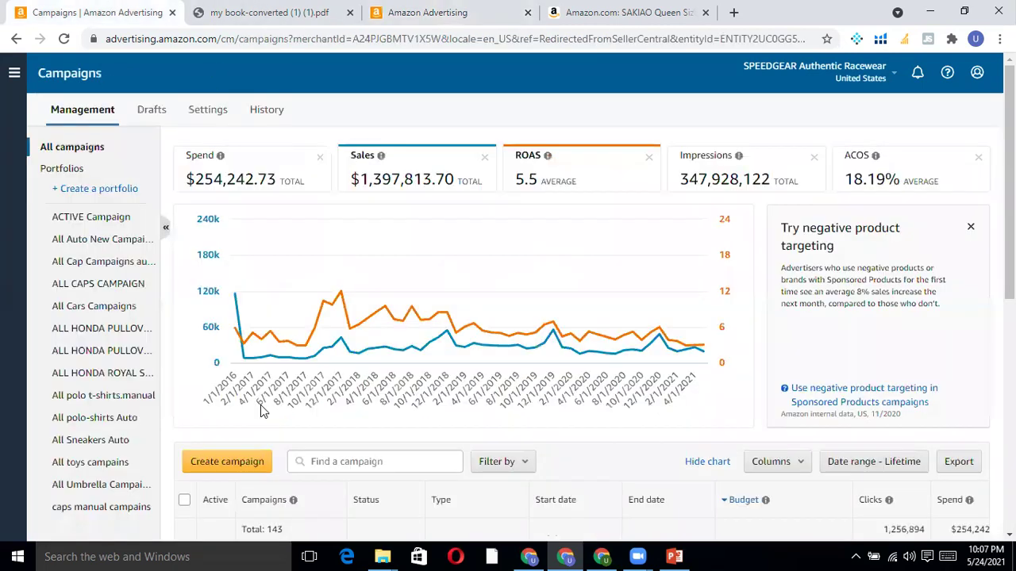
# Start a new Sponsored Products campaign and name it F1 Mclaren Auto.
pyautogui.click(230, 462)
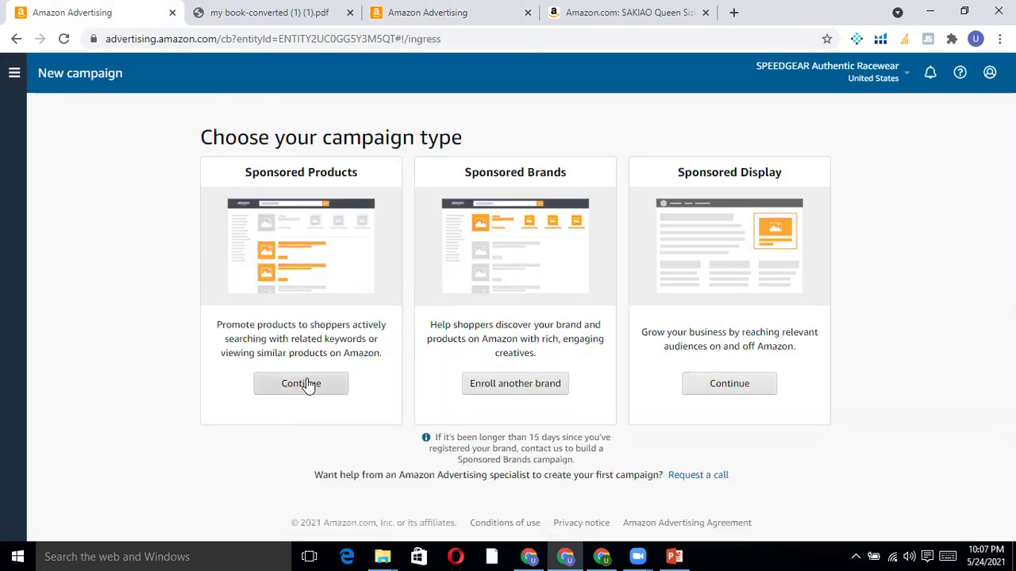
pyautogui.click(306, 384)
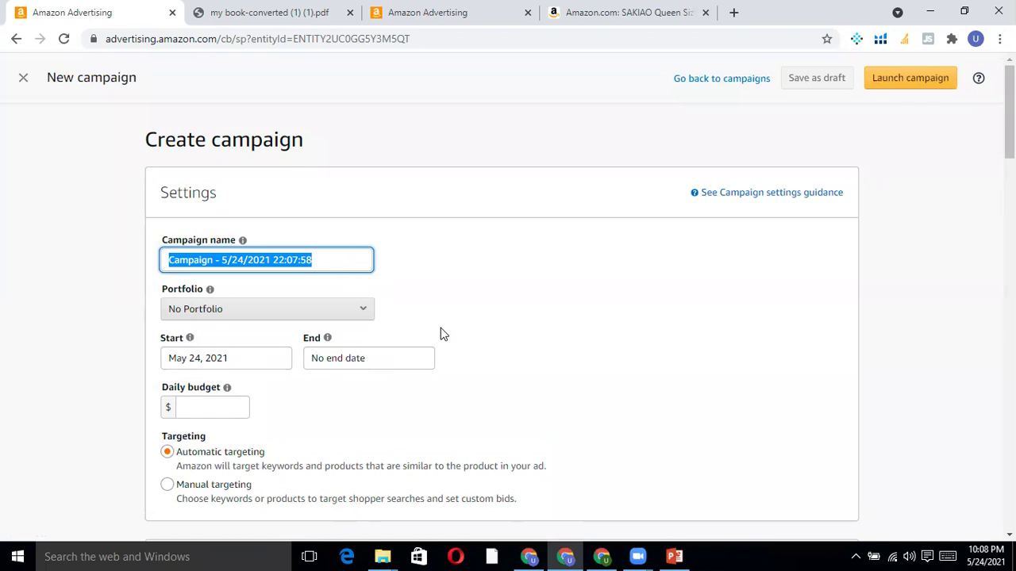
pyautogui.scroll(-1, 446, 331)
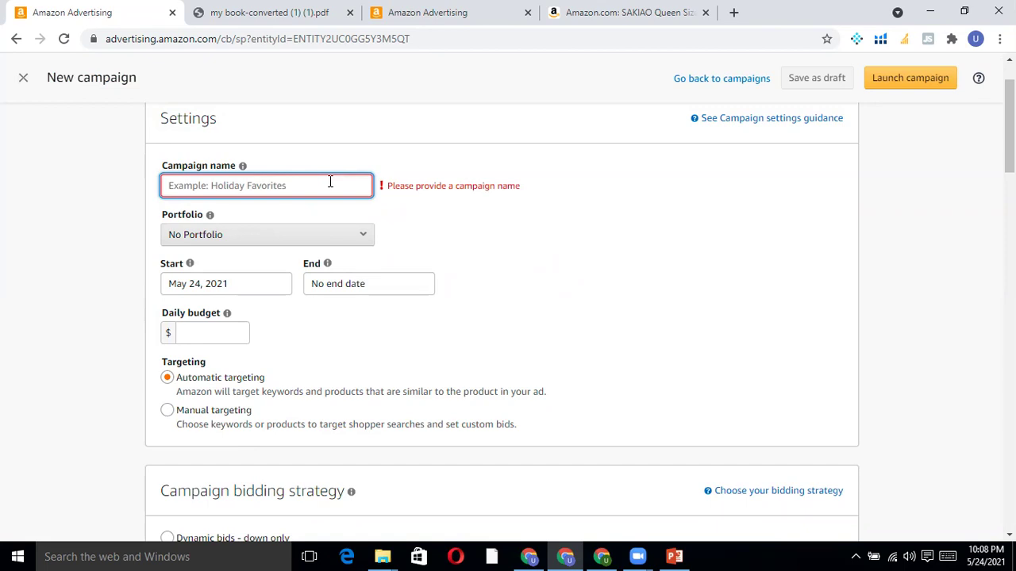
pyautogui.write('F')
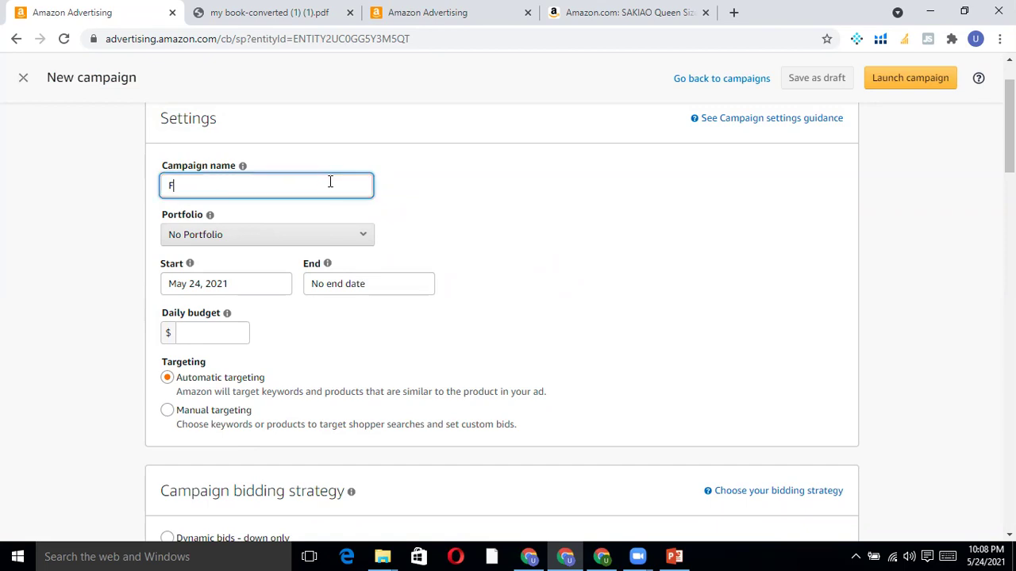
pyautogui.write('1')
pyautogui.write(' Mech')
pyautogui.write('aren')
pyautogui.click(199, 187)
pyautogui.press('BackSpace')
pyautogui.write('Nuto')
pyautogui.moveTo(217, 188); pyautogui.dragTo(152, 185)
pyautogui.click(261, 182)
# Open the Campaigns page from the second Amazon Advertising page and look through the existing campaigns' names and targeting types.
pyautogui.click(373, 12)
pyautogui.moveTo(11, 86)
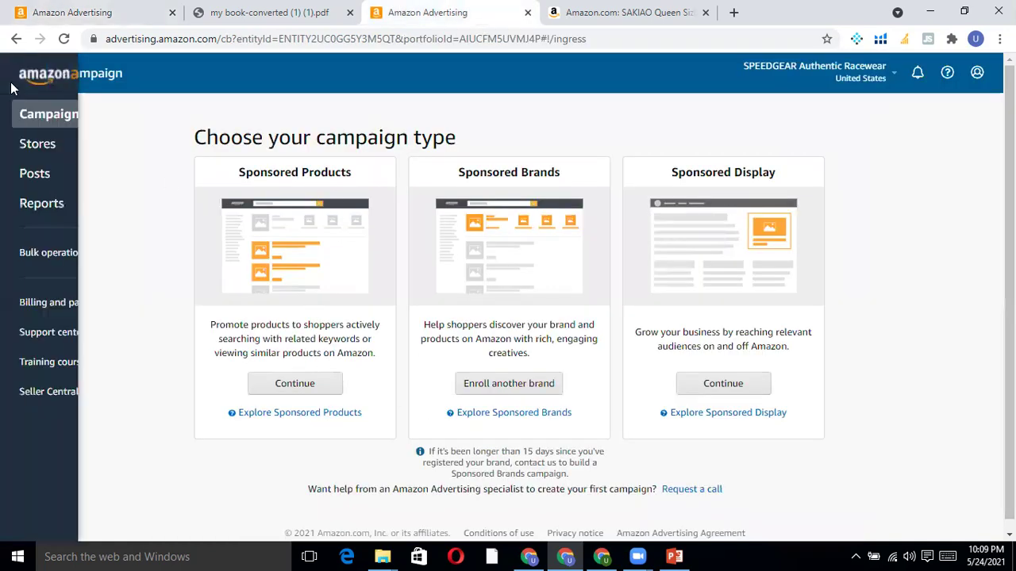
pyautogui.click(52, 116)
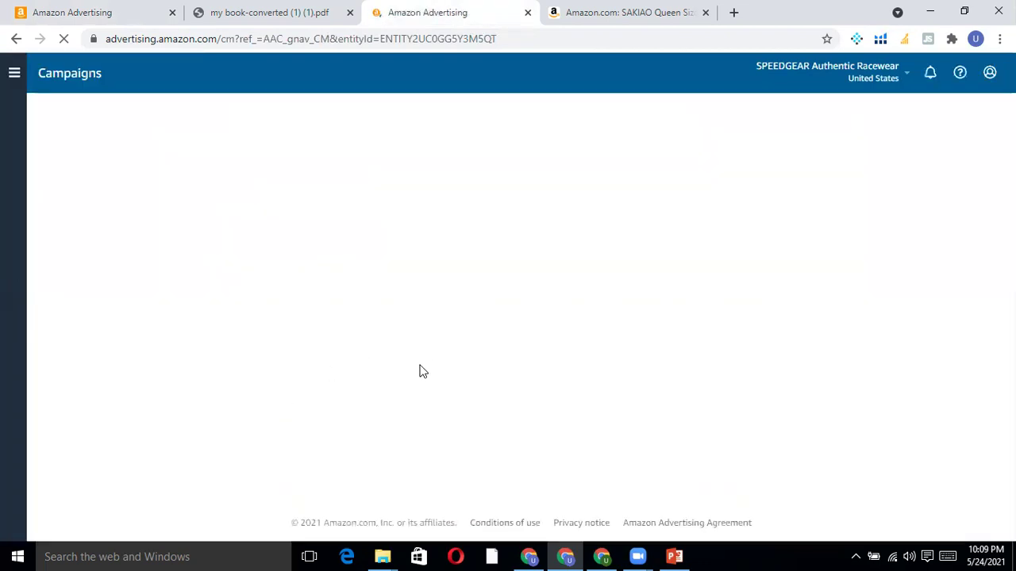
pyautogui.scroll(-5, 483, 401)
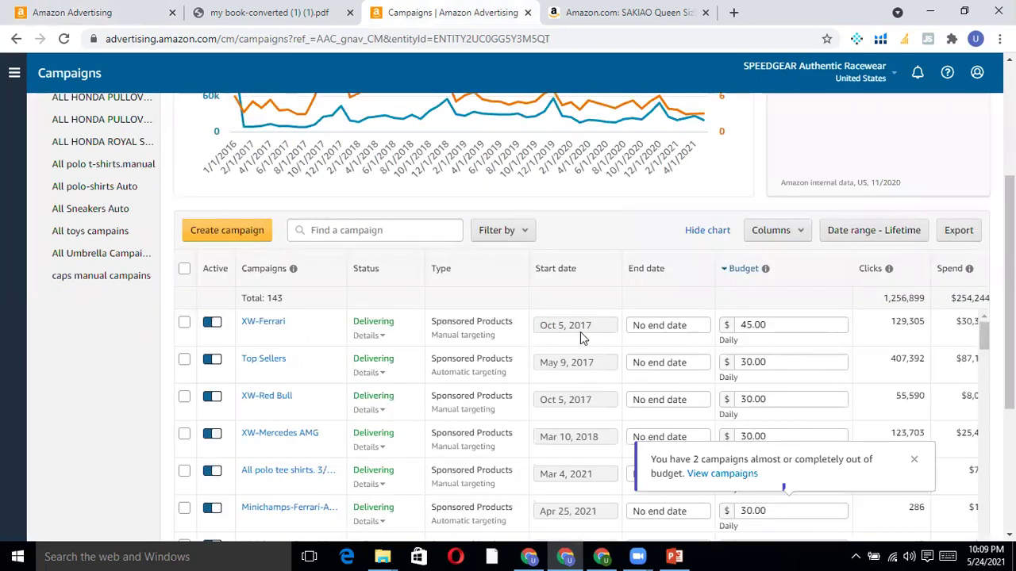
pyautogui.scroll(3, 553, 398)
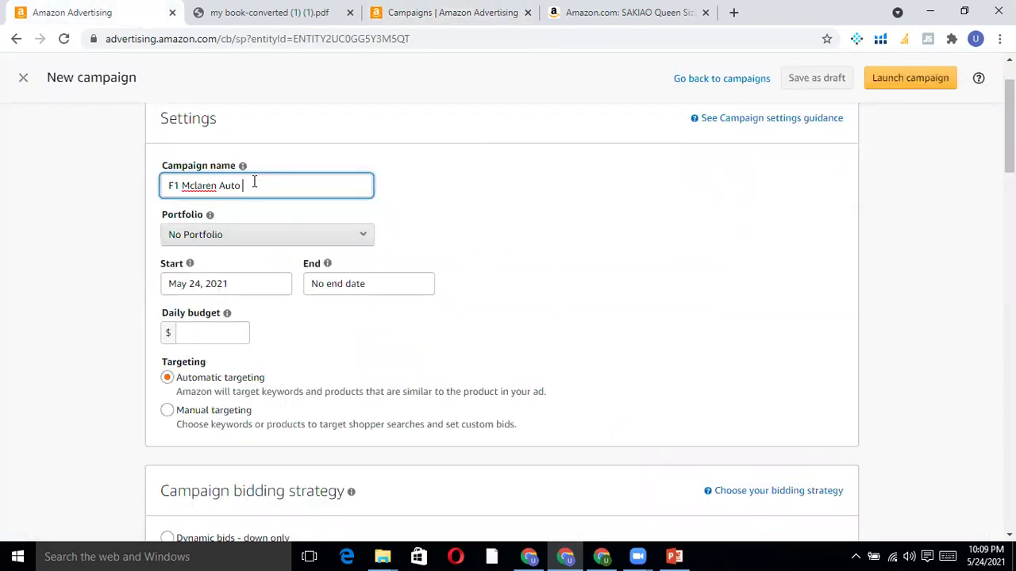
# Set the F1 Mclaren Auto campaign's daily budget to $20, leaving it on automatic targeting.
pyautogui.click(189, 333)
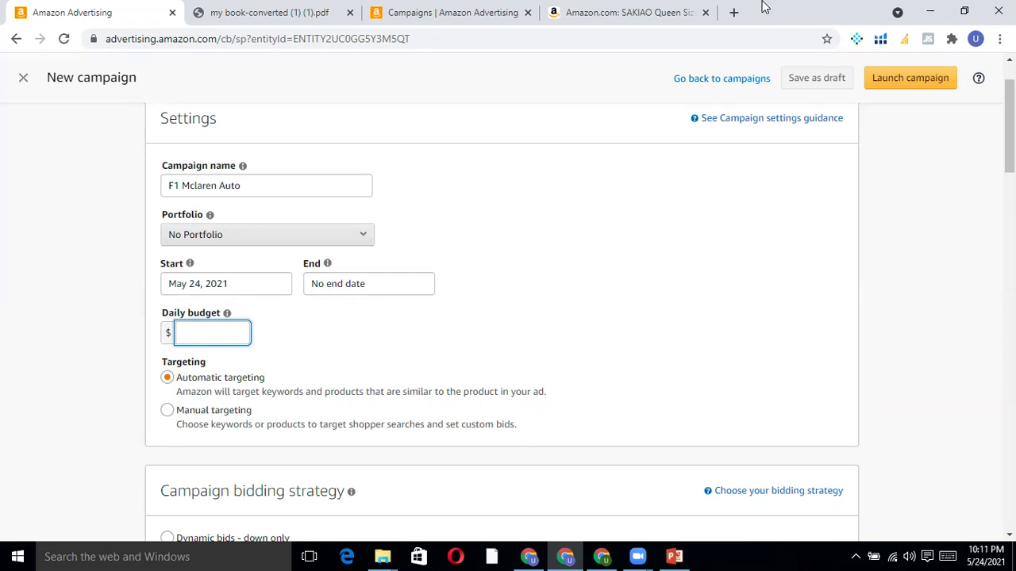
pyautogui.write('25')
pyautogui.press('BackSpace')
pyautogui.write('0')
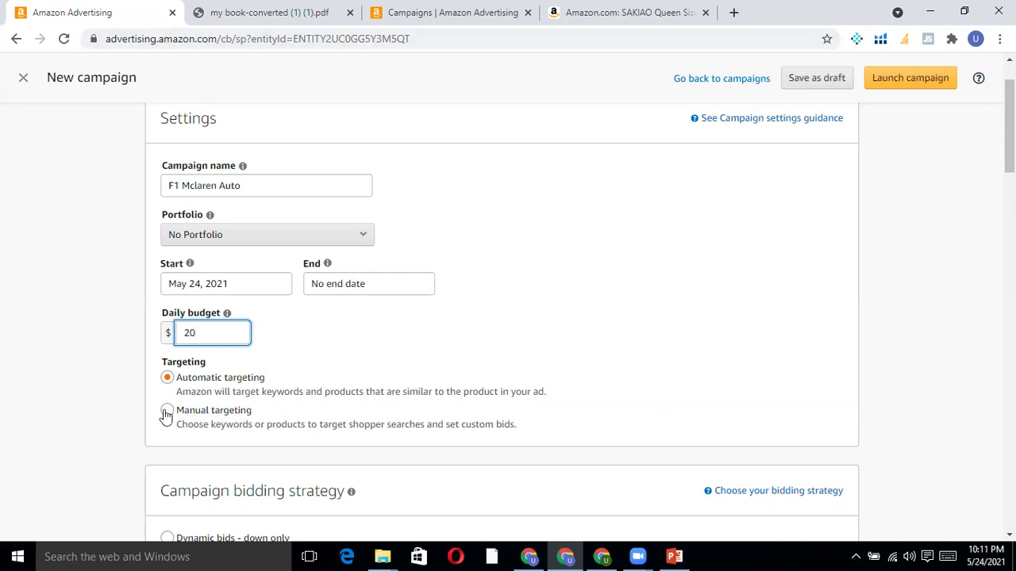
pyautogui.moveTo(181, 378); pyautogui.dragTo(187, 378)
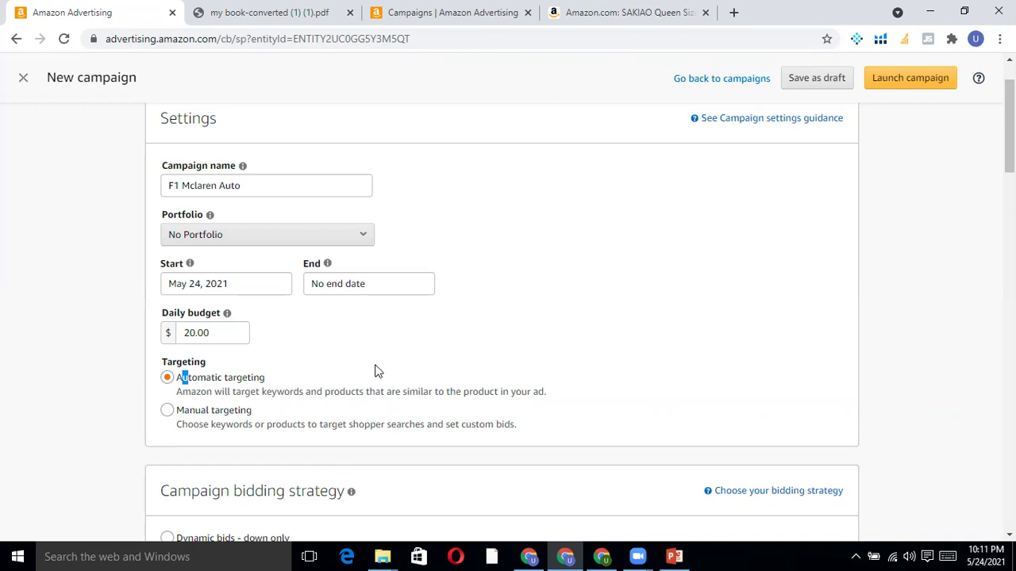
# Try the Dynamic bids - down only strategy for the new campaign, ending on Dynamic bids - up and down.
pyautogui.scroll(-2, 377, 373)
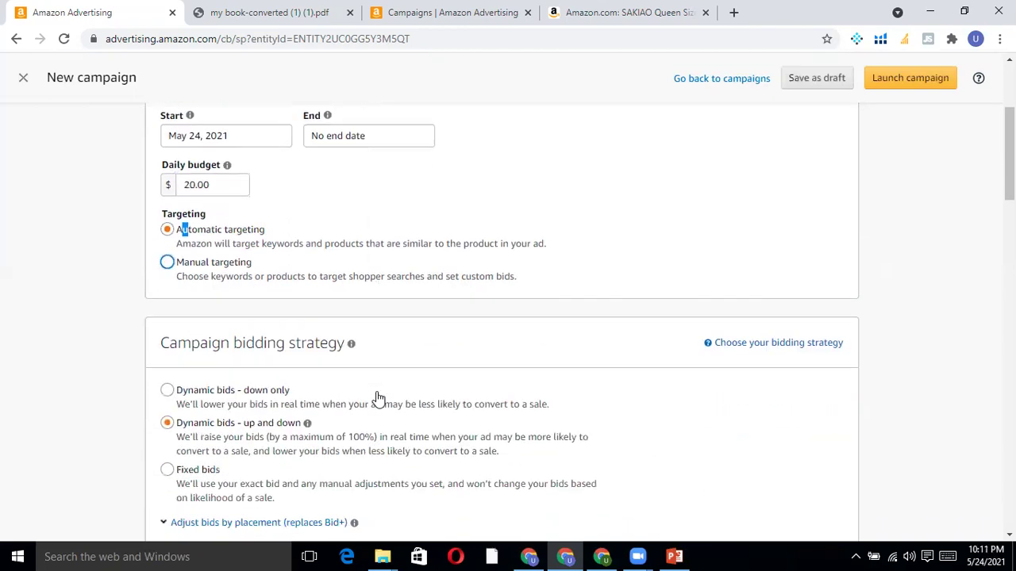
pyautogui.scroll(-1, 119, 415)
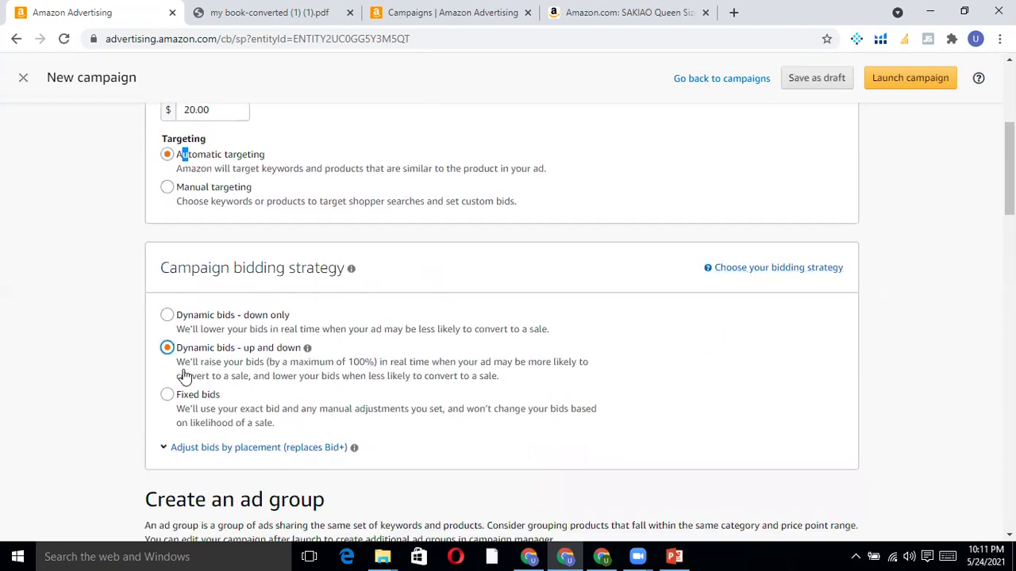
pyautogui.click(219, 325)
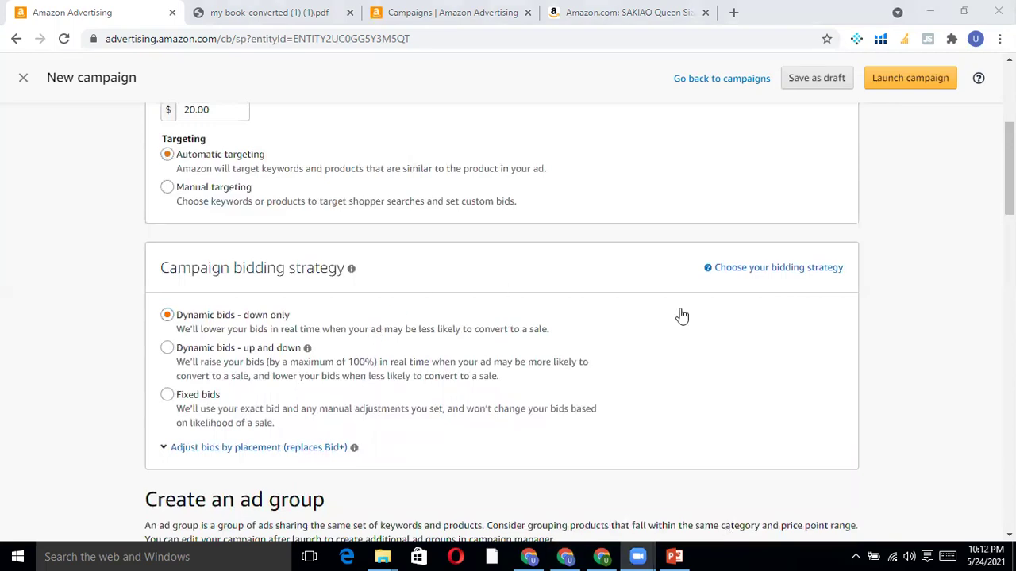
pyautogui.click(773, 9)
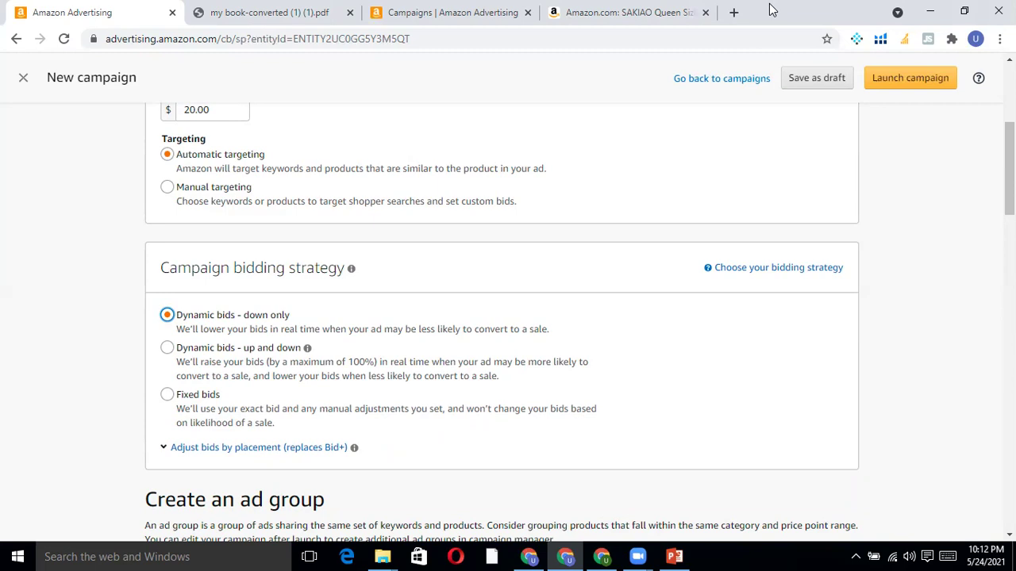
pyautogui.click(167, 349)
pyautogui.click(167, 315)
pyautogui.click(167, 349)
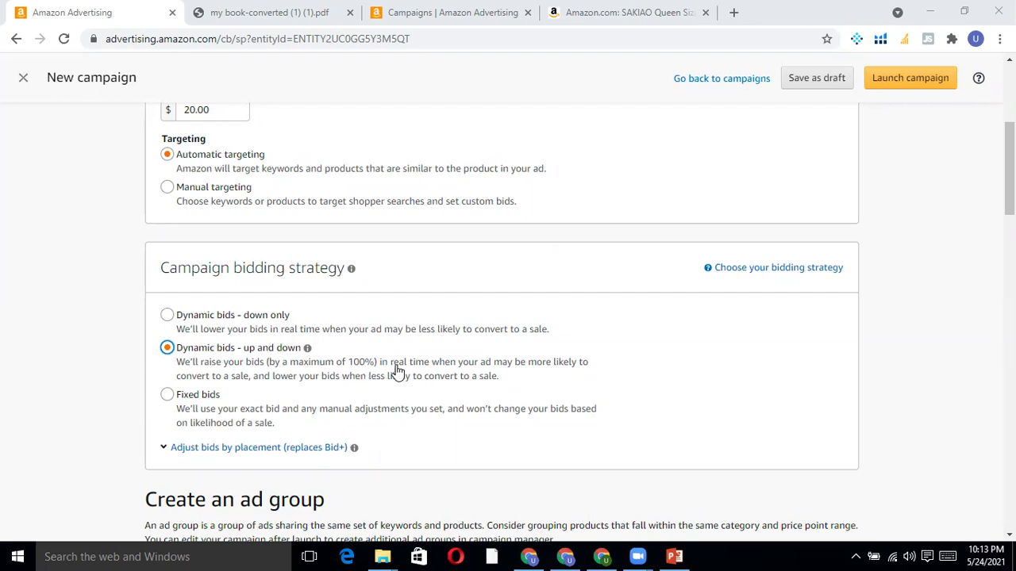
# Go to the existing campaigns list and open the XW-Red Bull campaign on a separate page.
pyautogui.click(437, 8)
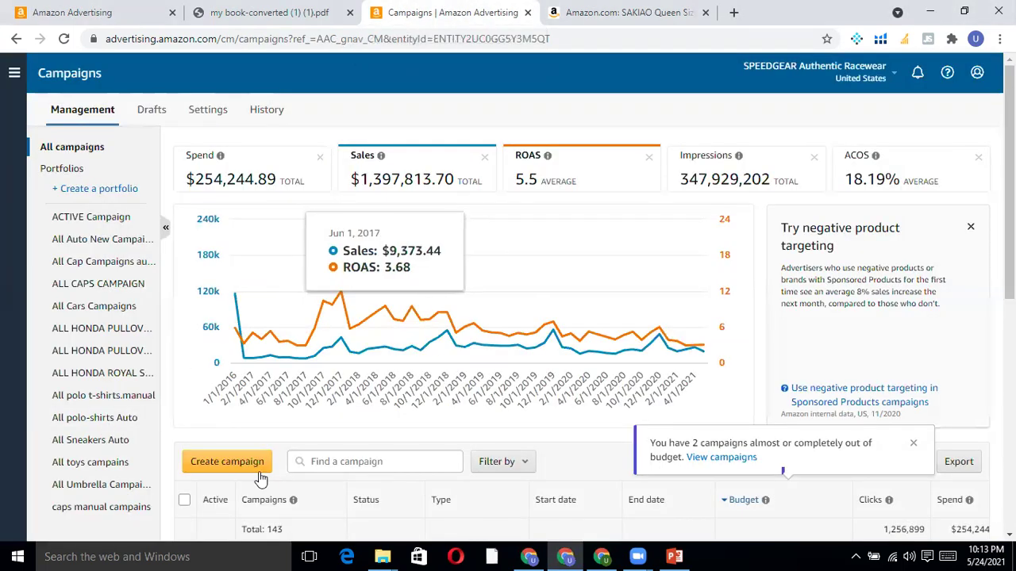
pyautogui.scroll(-2, 198, 504)
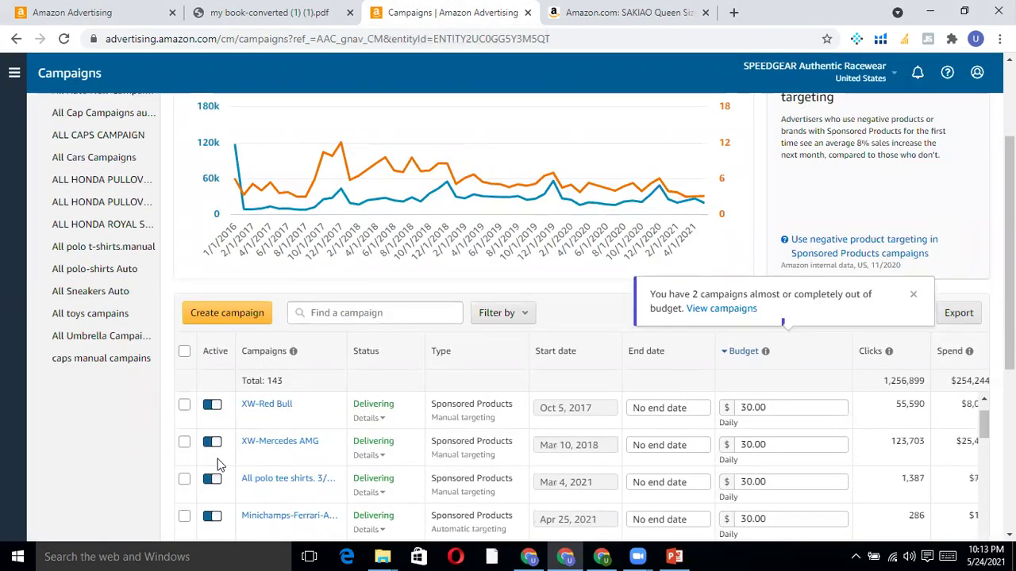
pyautogui.rightClick(270, 407)
pyautogui.click(318, 271)
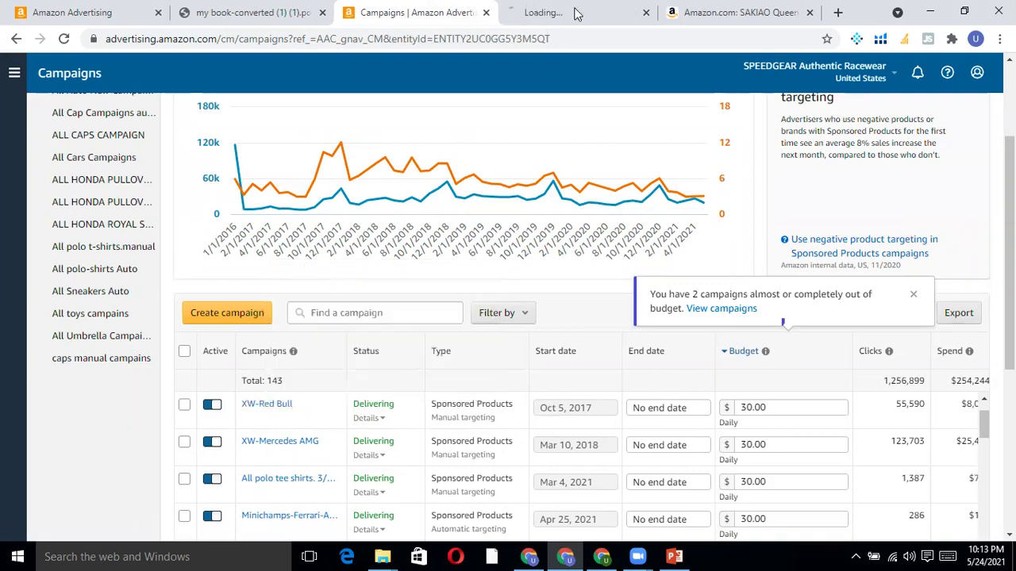
pyautogui.click(567, 11)
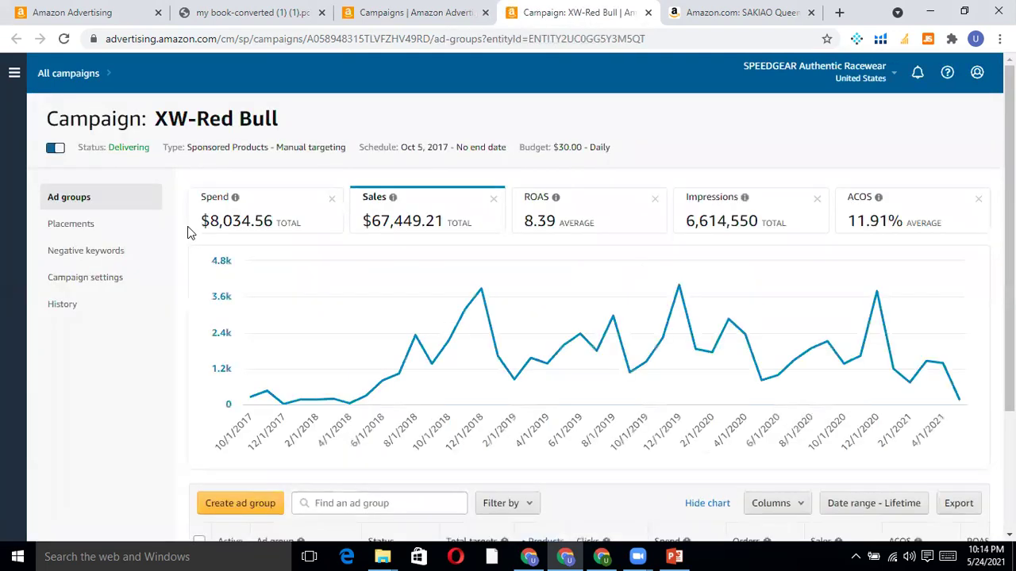
# Look over the XW-Red Bull campaign's performance and open its Red Bull - Manual ad group.
pyautogui.scroll(-3, 155, 389)
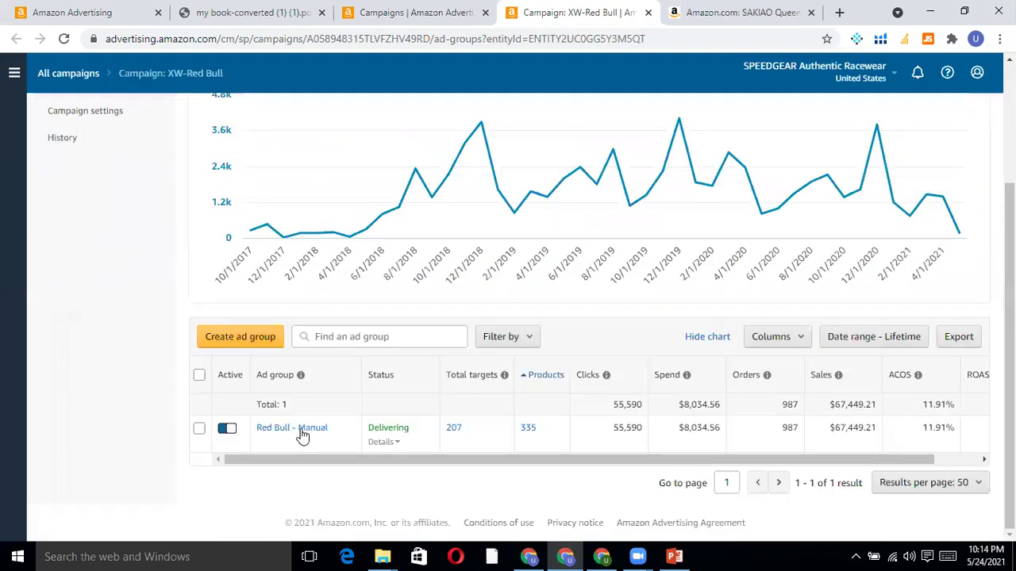
pyautogui.scroll(3, 266, 491)
pyautogui.scroll(-3, 270, 476)
pyautogui.click(294, 427)
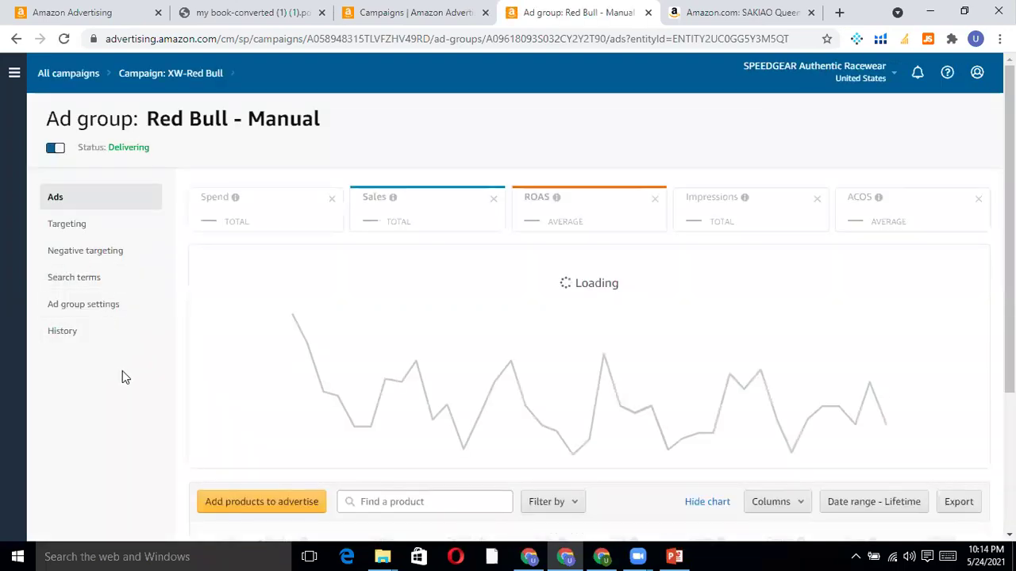
# Examine the ad group's keyword match types, suggested bids and bids, opening the Aston Martin Red Bull phrase keyword's bid field.
pyautogui.click(83, 226)
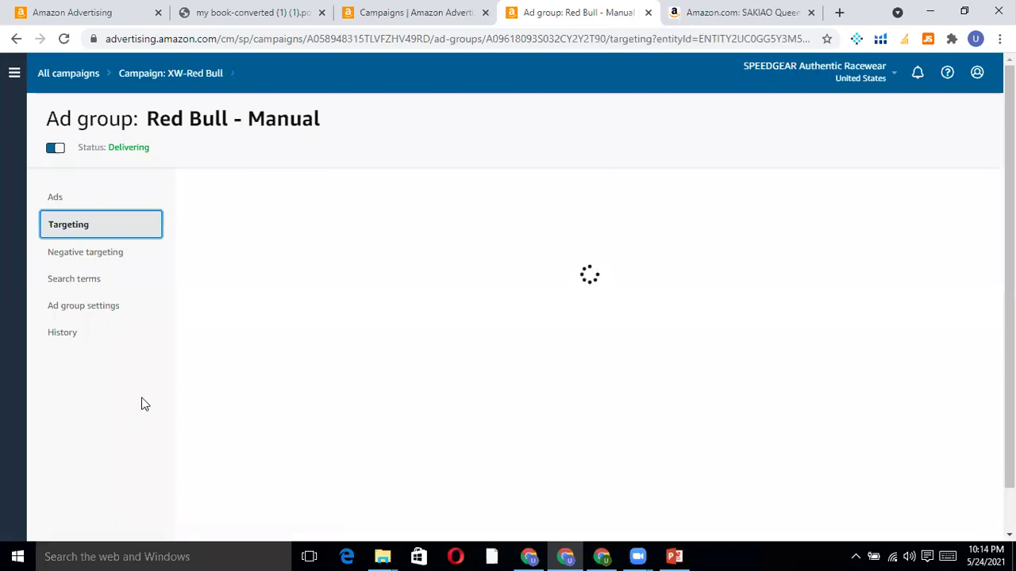
pyautogui.scroll(-3, 138, 409)
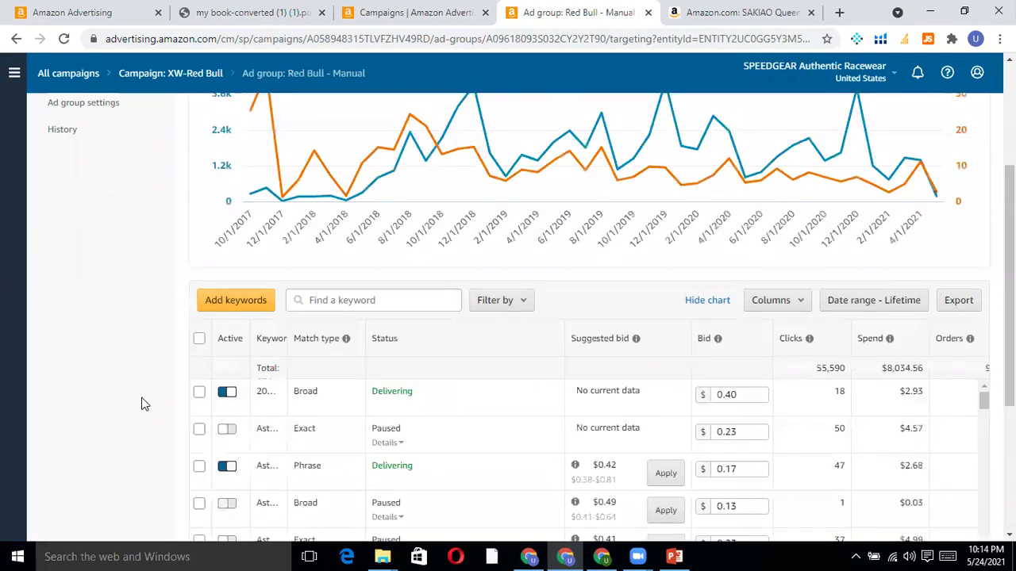
pyautogui.scroll(-2, 141, 405)
pyautogui.moveTo(288, 206); pyautogui.dragTo(363, 225)
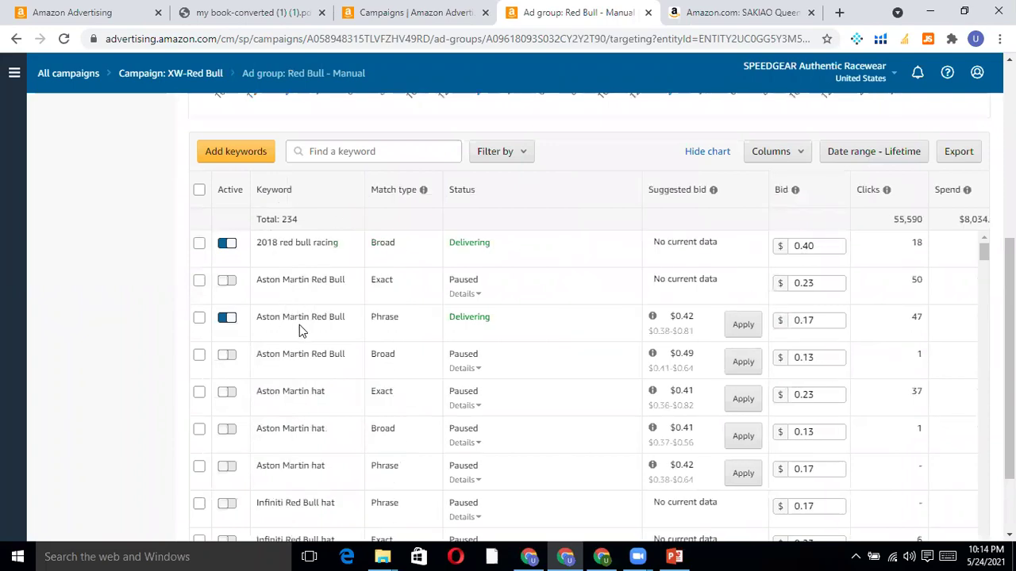
pyautogui.scroll(-1, 240, 460)
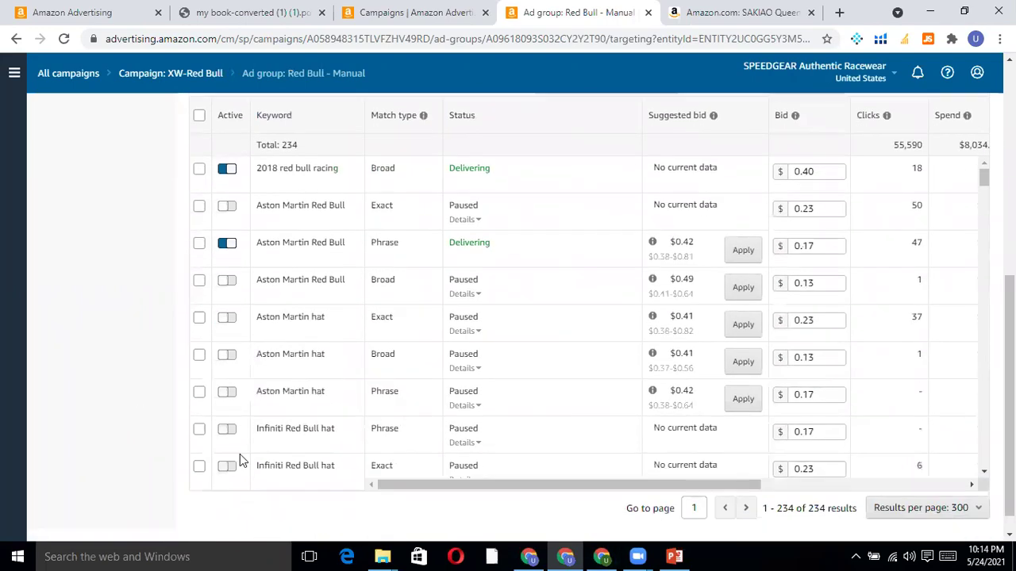
pyautogui.moveTo(529, 486); pyautogui.dragTo(619, 470)
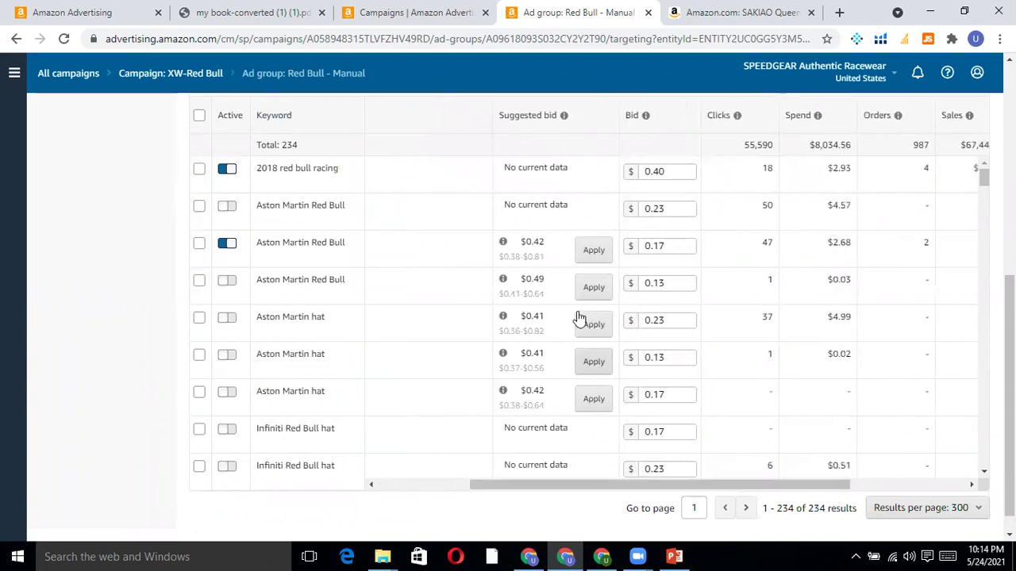
pyautogui.click(665, 247)
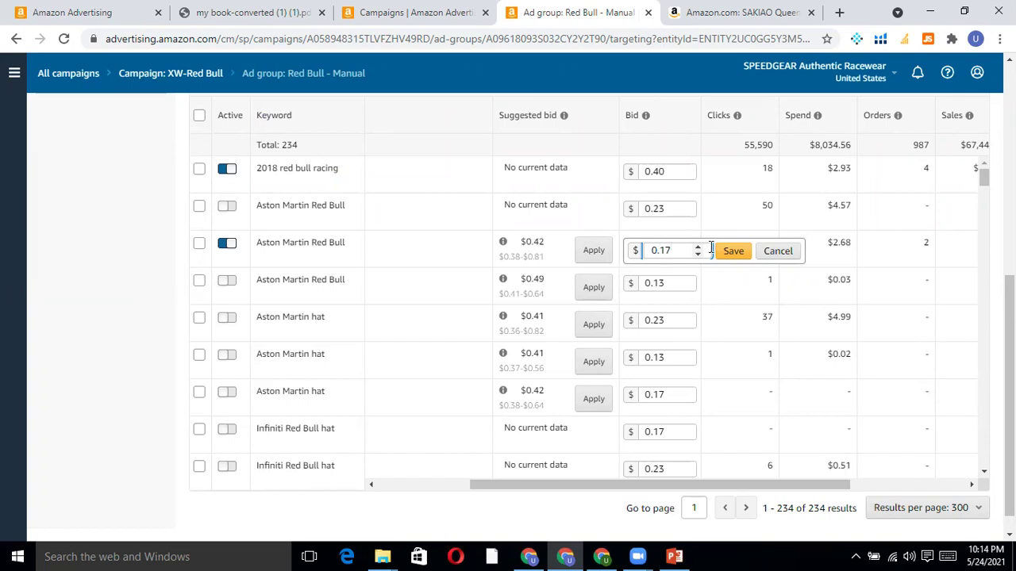
# Check the Red Bull - Manual ad group's settings and look through its change history.
pyautogui.scroll(4, 79, 277)
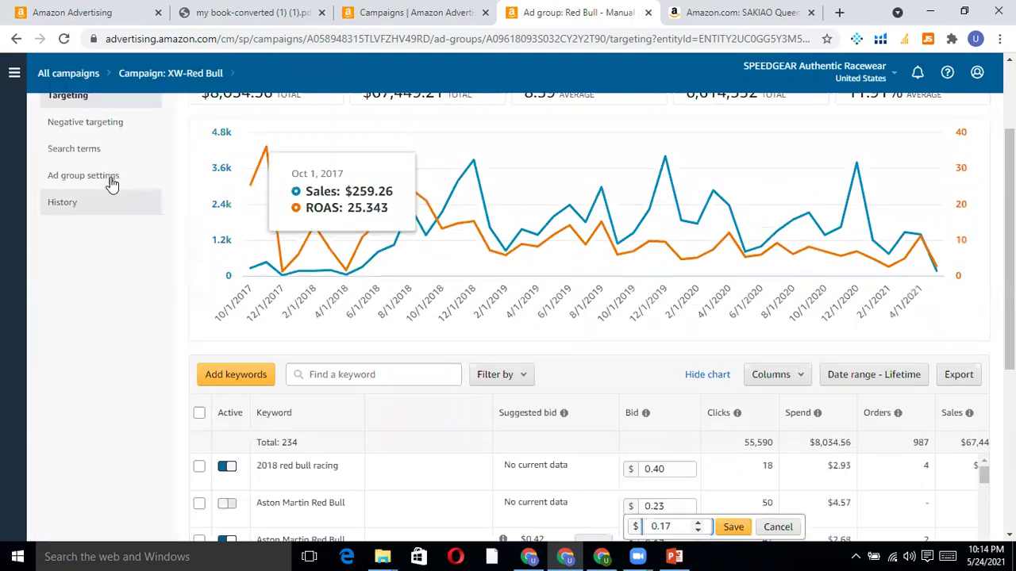
pyautogui.scroll(2, 95, 202)
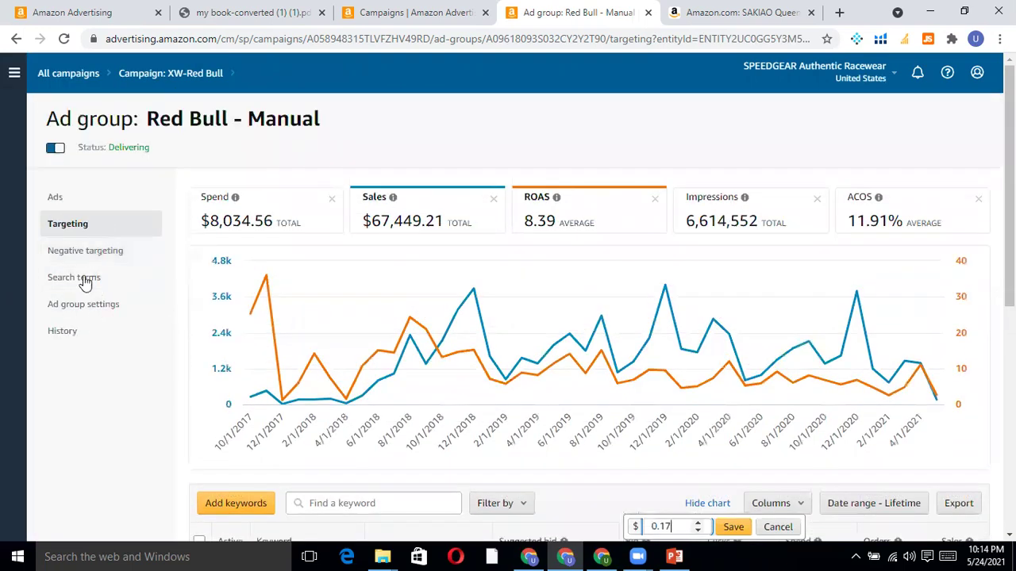
pyautogui.click(92, 308)
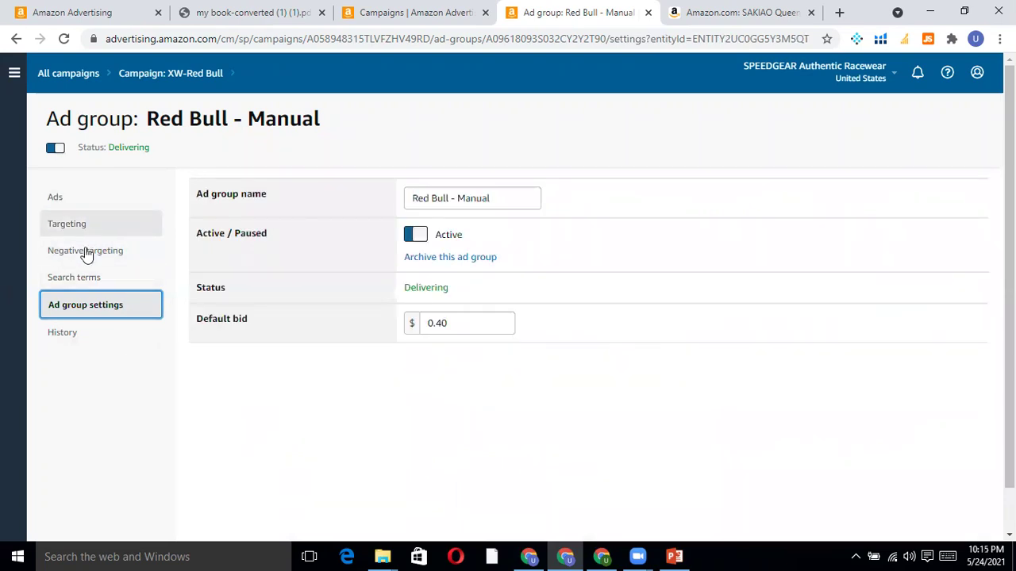
pyautogui.click(80, 332)
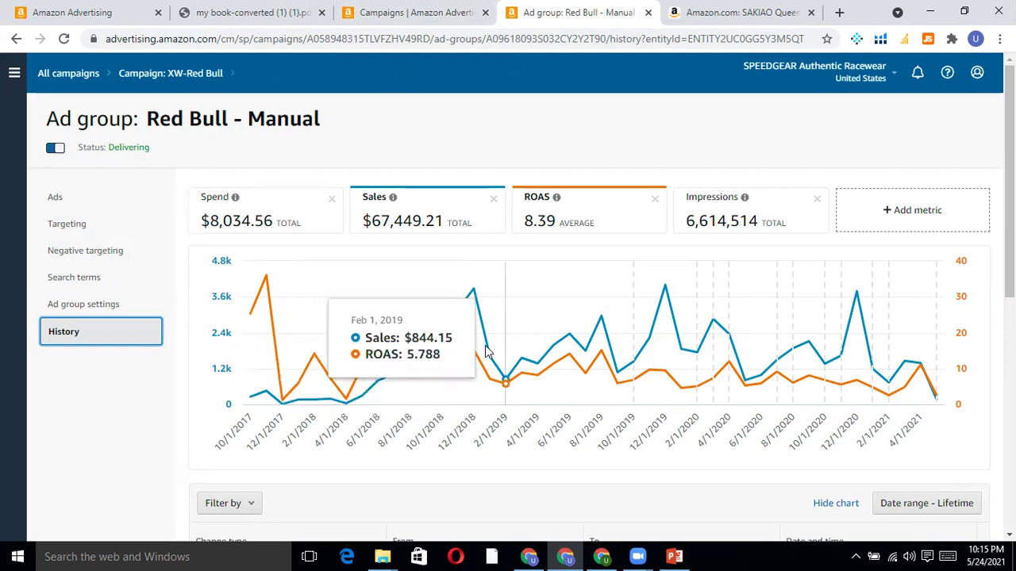
pyautogui.scroll(-3, 143, 411)
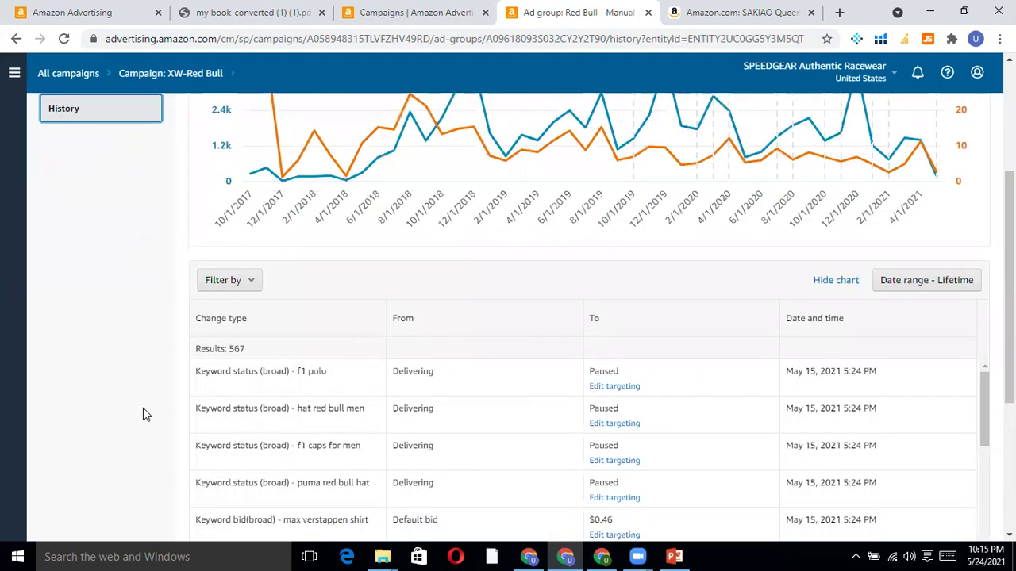
pyautogui.scroll(3, 143, 408)
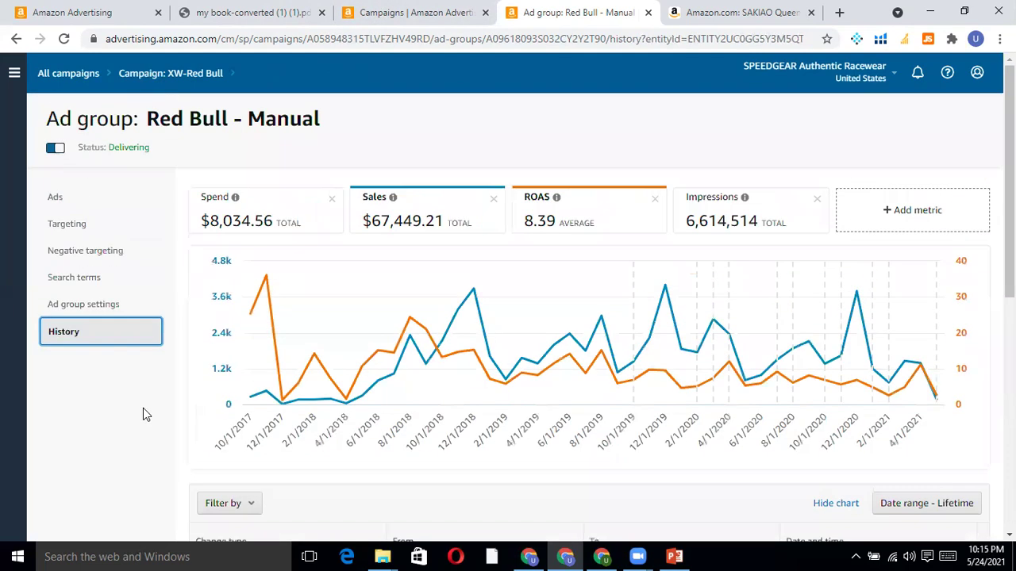
# Return to the new campaign form and set the campaign bidding strategy to Fixed bids.
pyautogui.click(68, 9)
pyautogui.scroll(-1, 203, 306)
pyautogui.click(178, 326)
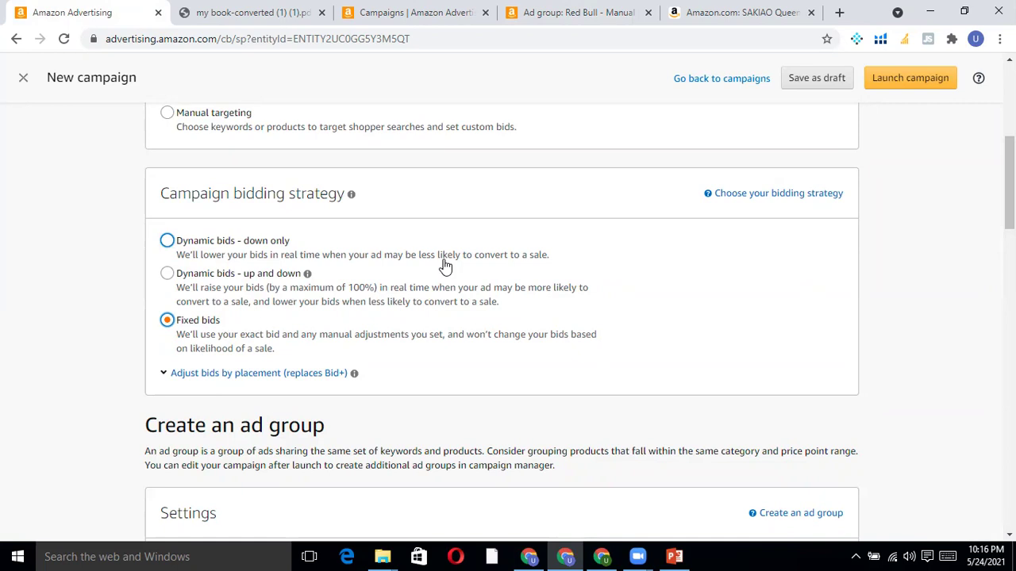
# Set the bidding strategy to Dynamic bids - up and down and raise top-of-search placement bids by 100%.
pyautogui.click(230, 280)
pyautogui.click(219, 375)
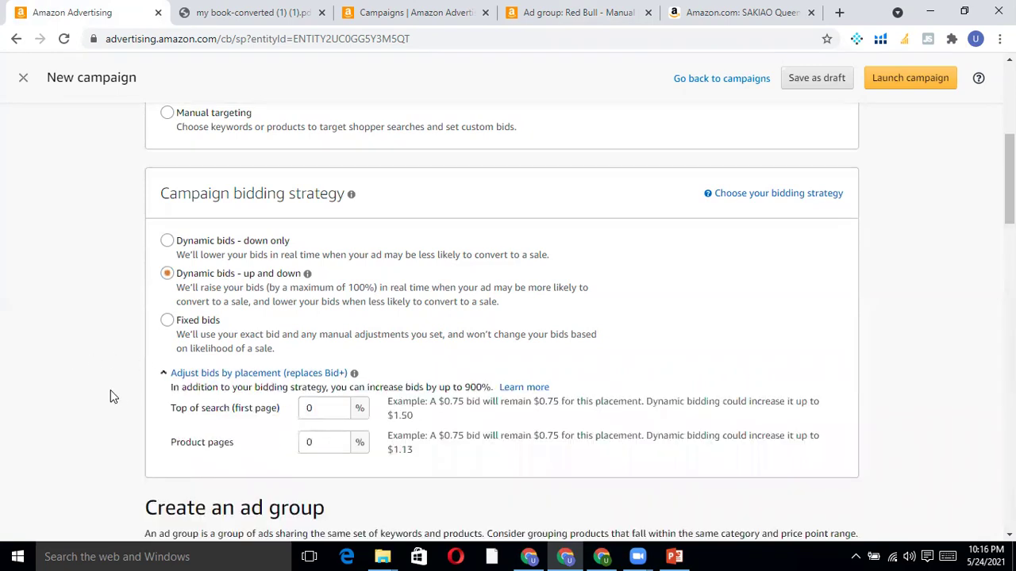
pyautogui.click(320, 407)
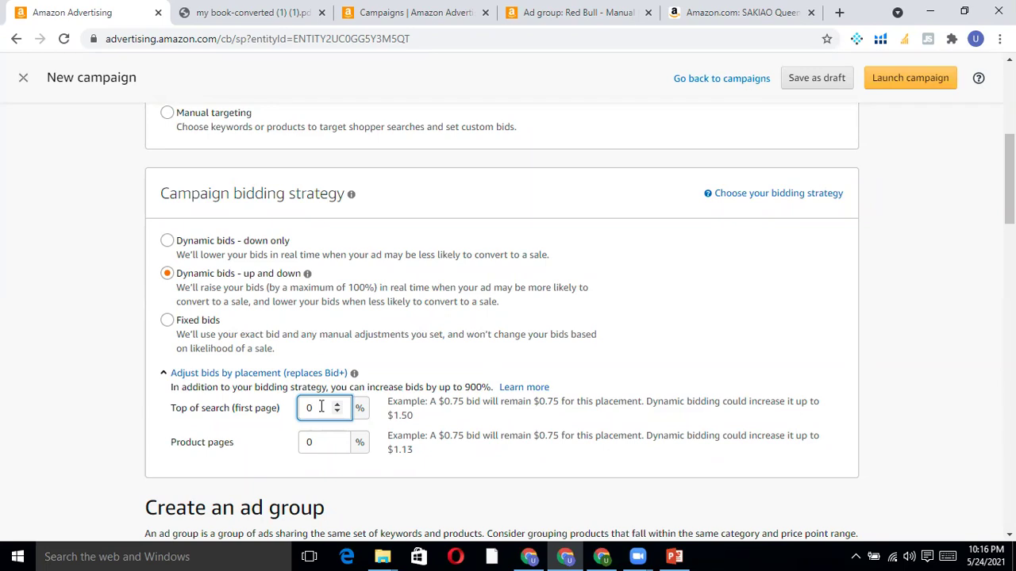
pyautogui.scroll(-2, 498, 416)
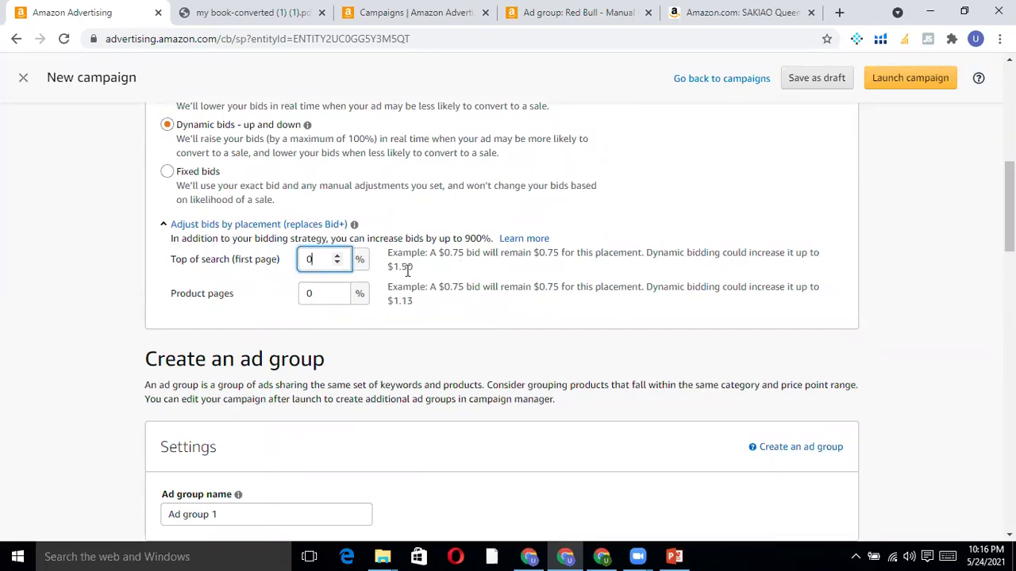
pyautogui.press('BackSpace')
pyautogui.write('100')
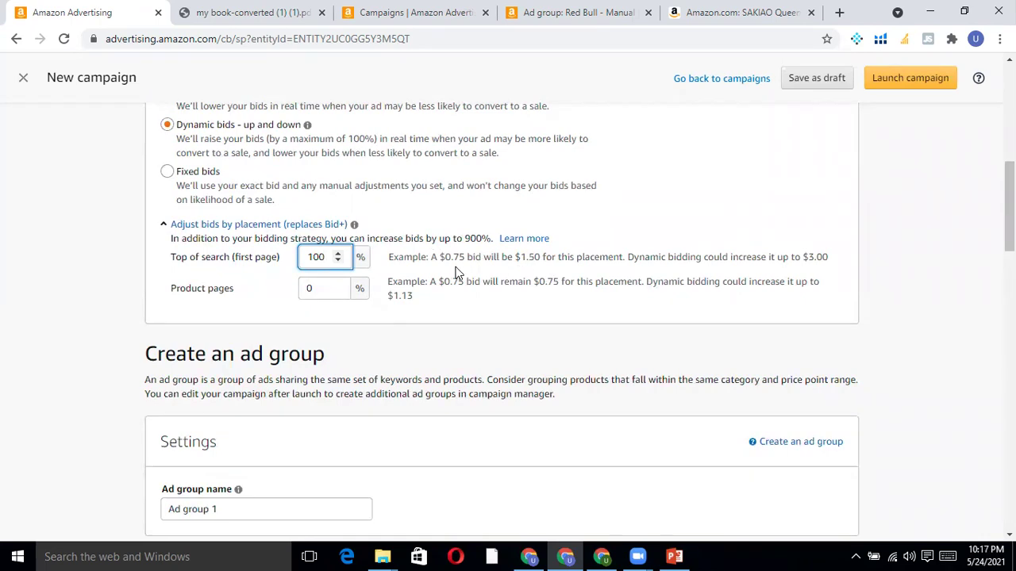
# Change the top-of-search (first page) bid adjustment to 900%.
pyautogui.press('BackSpace')
pyautogui.press('BackSpace')
pyautogui.write('5')
pyautogui.press('BackSpace')
pyautogui.press('BackSpace')
pyautogui.write('9')
# Look through the Red Bull - Manual ad group's history and ads, then return to the campaigns list.
pyautogui.click(413, 12)
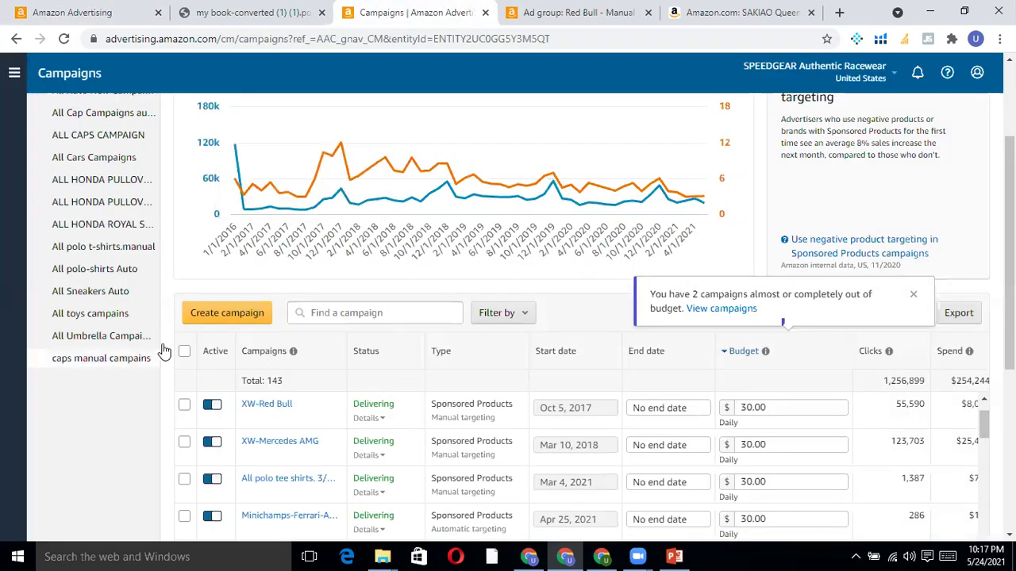
pyautogui.hotkey('ctrl', 'Tab')
pyautogui.scroll(-2, 83, 478)
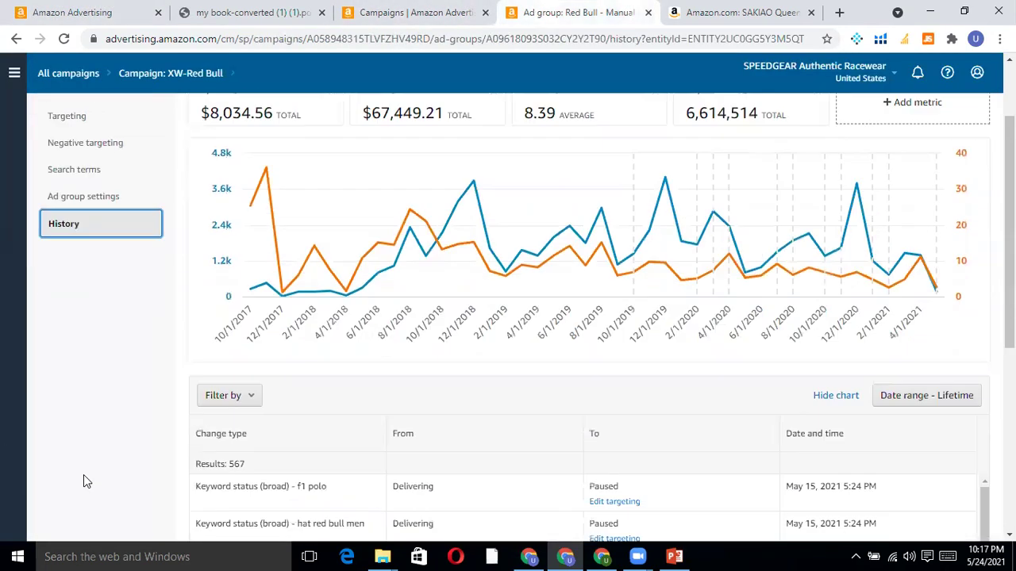
pyautogui.scroll(-2, 103, 453)
pyautogui.scroll(3, 95, 318)
pyautogui.click(87, 199)
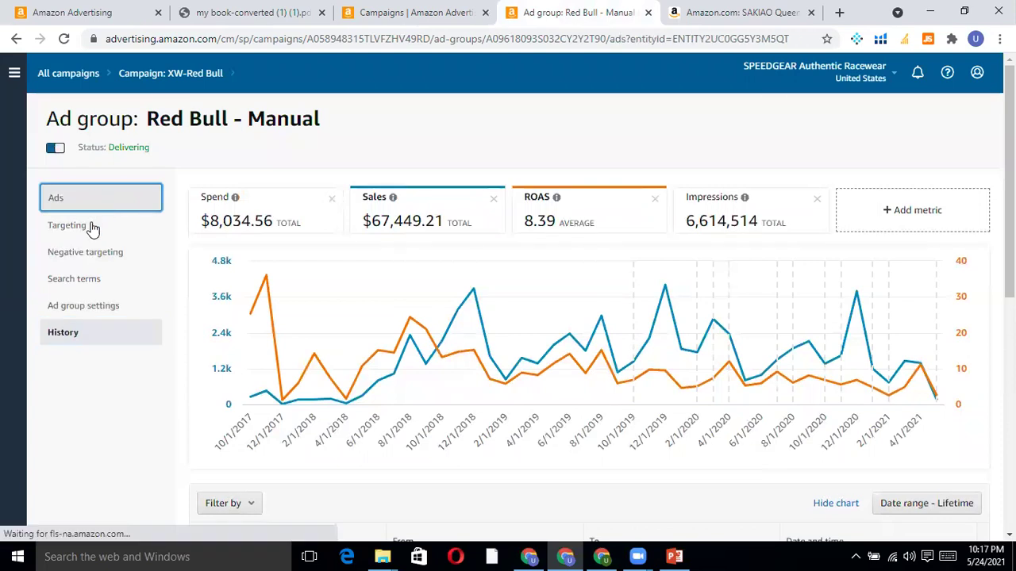
pyautogui.scroll(-3, 165, 380)
pyautogui.scroll(4, 166, 380)
pyautogui.hotkey('ctrl', 'shift', 'Tab')
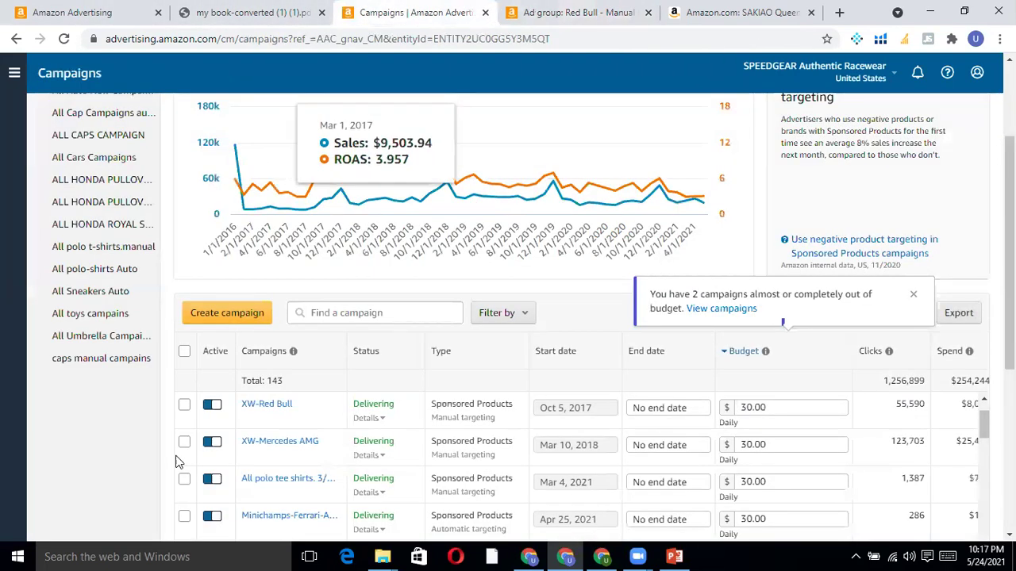
# Open the XW-Mercedes AMG campaign's placements and review each placement's bidding strategy, bid adjustment and performance.
pyautogui.click(265, 479)
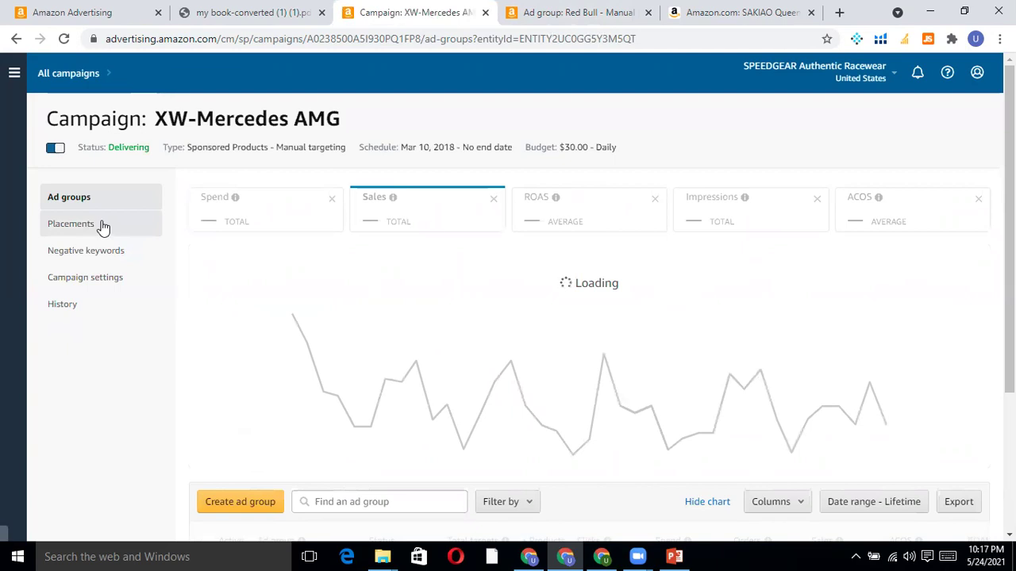
pyautogui.click(102, 227)
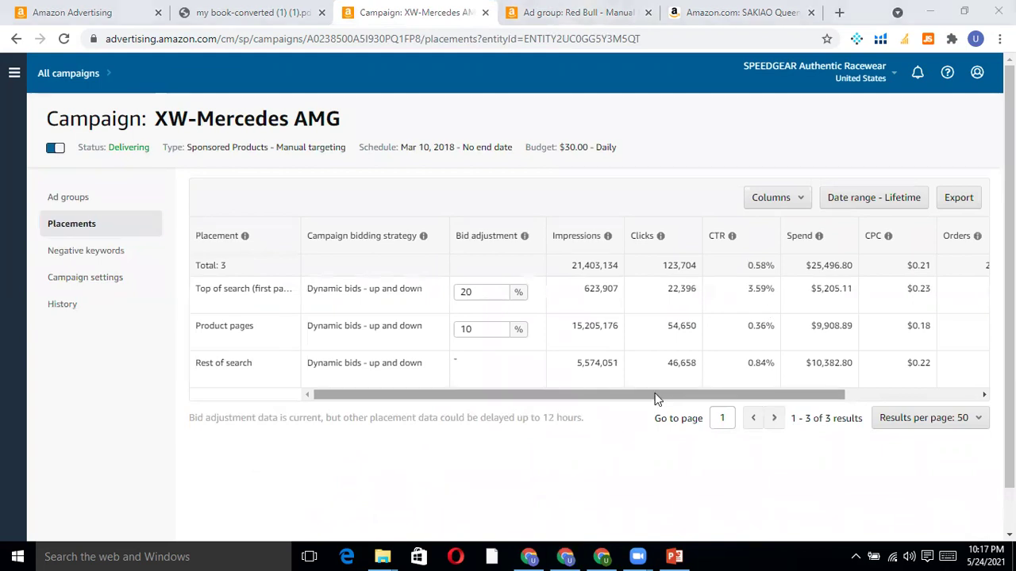
pyautogui.moveTo(658, 396); pyautogui.dragTo(730, 397)
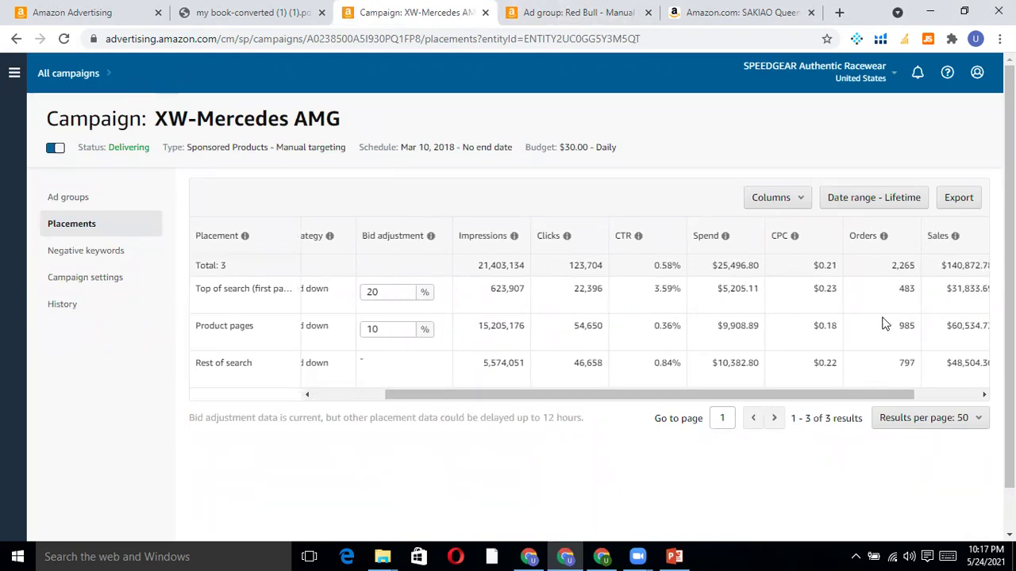
pyautogui.moveTo(818, 396); pyautogui.dragTo(748, 415)
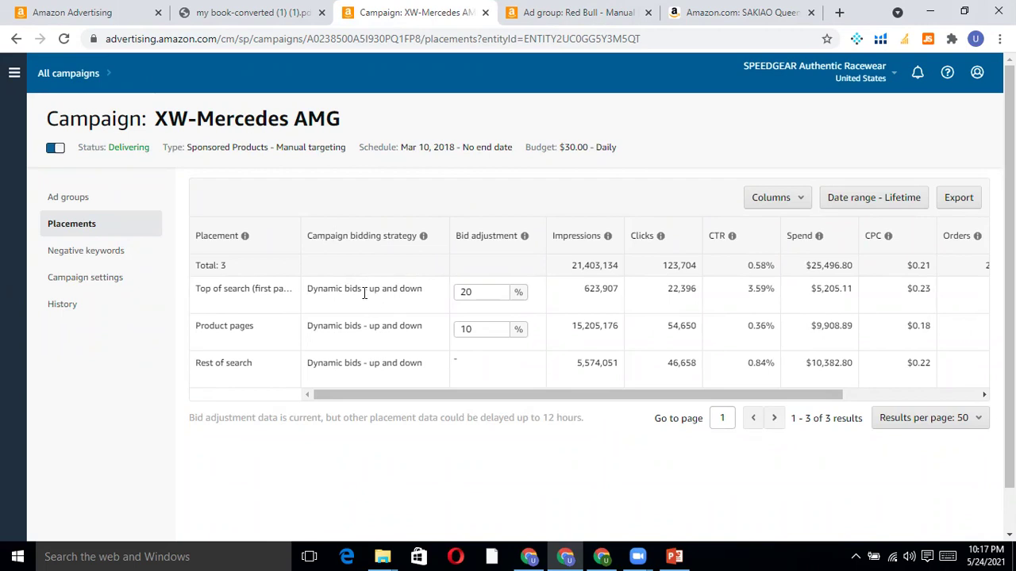
pyautogui.moveTo(489, 395); pyautogui.dragTo(638, 388)
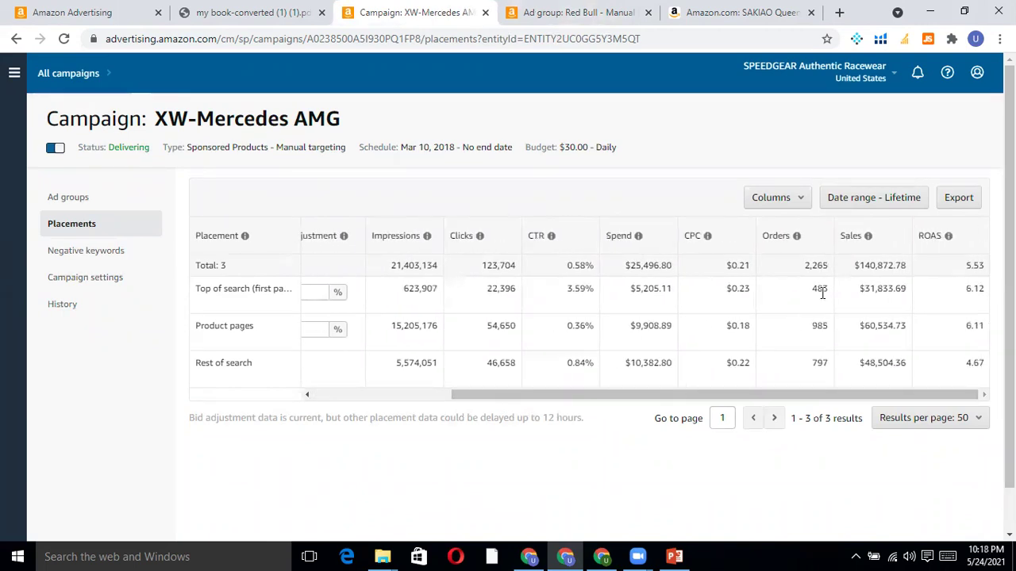
# Compare the orders from top of search and product pages, and open the product pages bid adjustment for reference.
pyautogui.moveTo(810, 291); pyautogui.dragTo(829, 291)
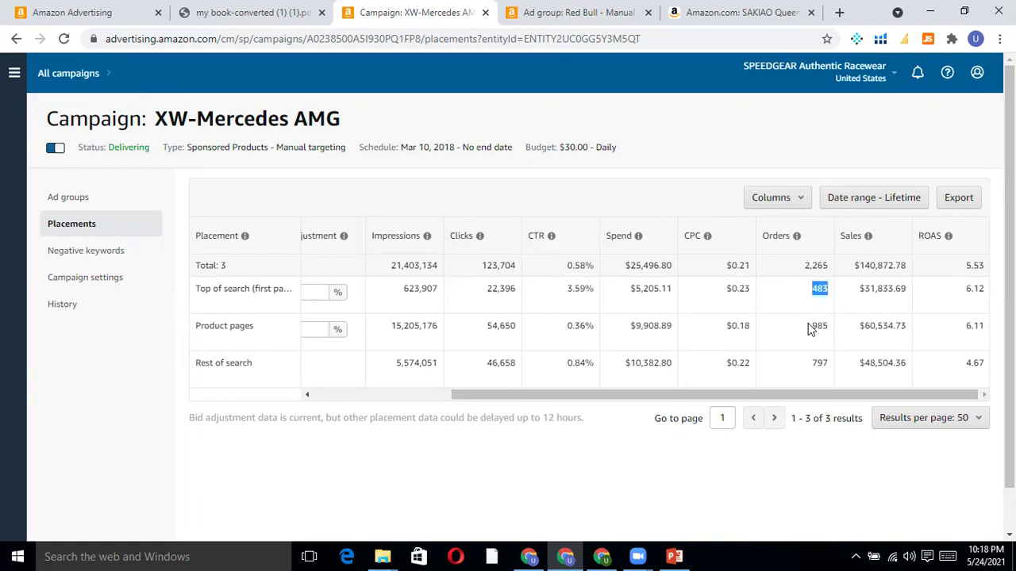
pyautogui.moveTo(811, 326); pyautogui.dragTo(829, 330)
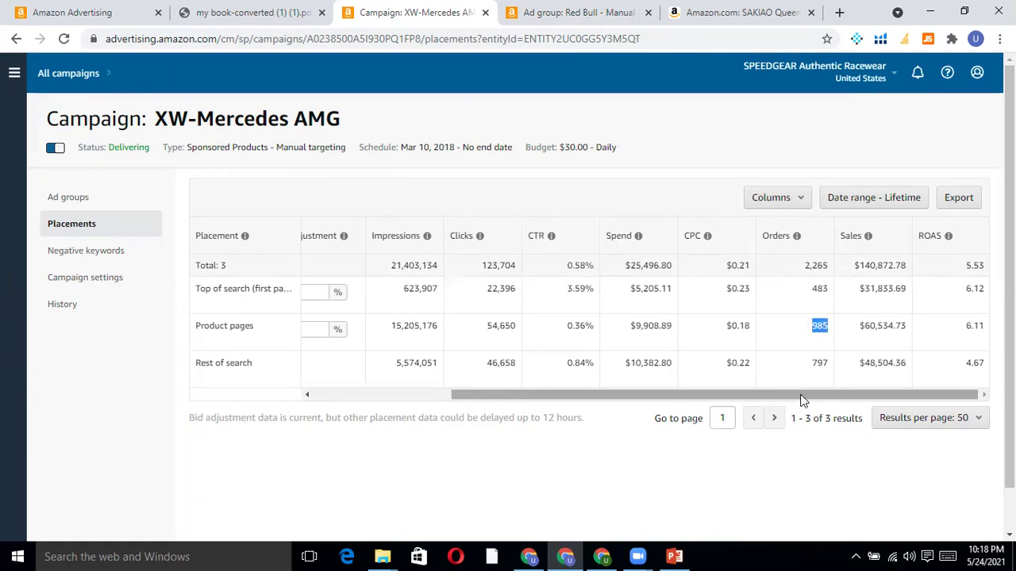
pyautogui.moveTo(798, 396)
pyautogui.mouseDown()
pyautogui.moveTo(657, 401)
pyautogui.moveTo(801, 401)
pyautogui.mouseUp()
pyautogui.moveTo(834, 327); pyautogui.dragTo(847, 327)
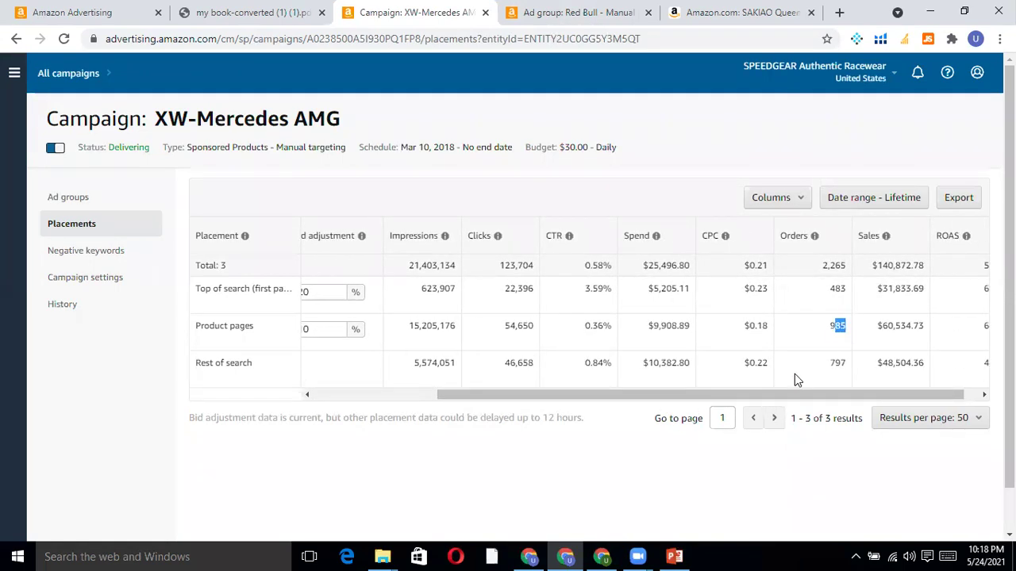
pyautogui.moveTo(787, 397); pyautogui.dragTo(657, 413)
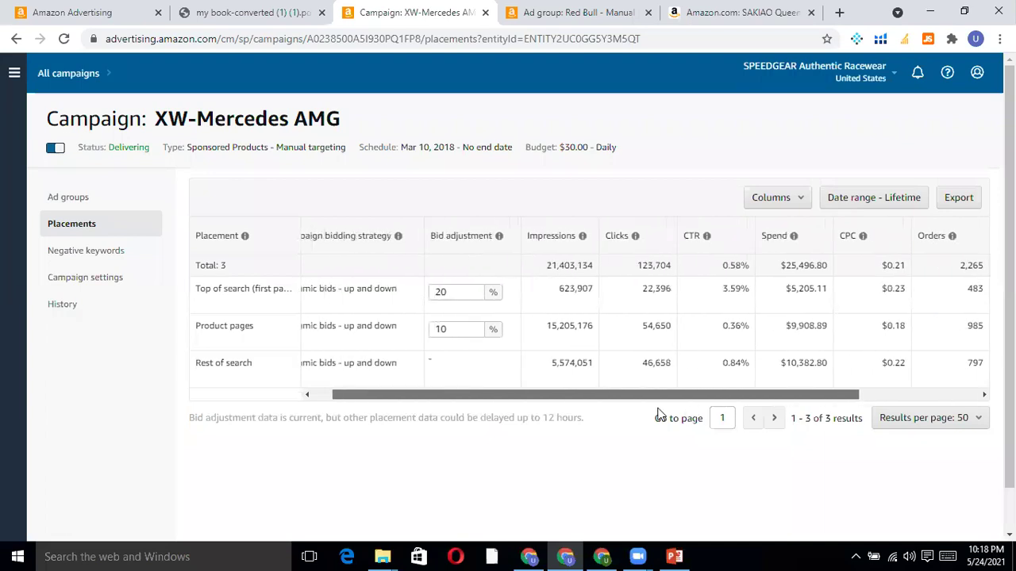
pyautogui.click(492, 332)
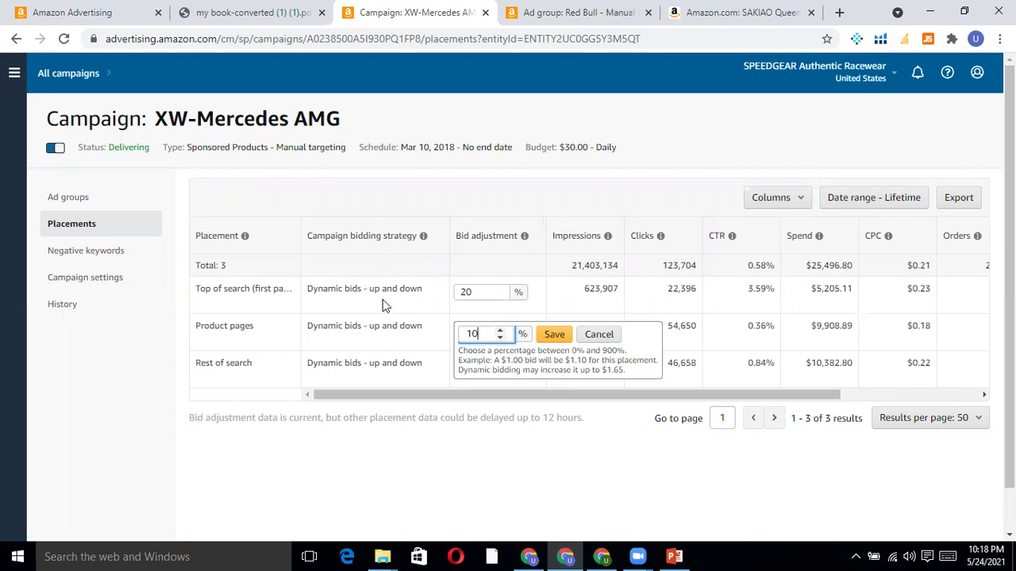
pyautogui.click(541, 336)
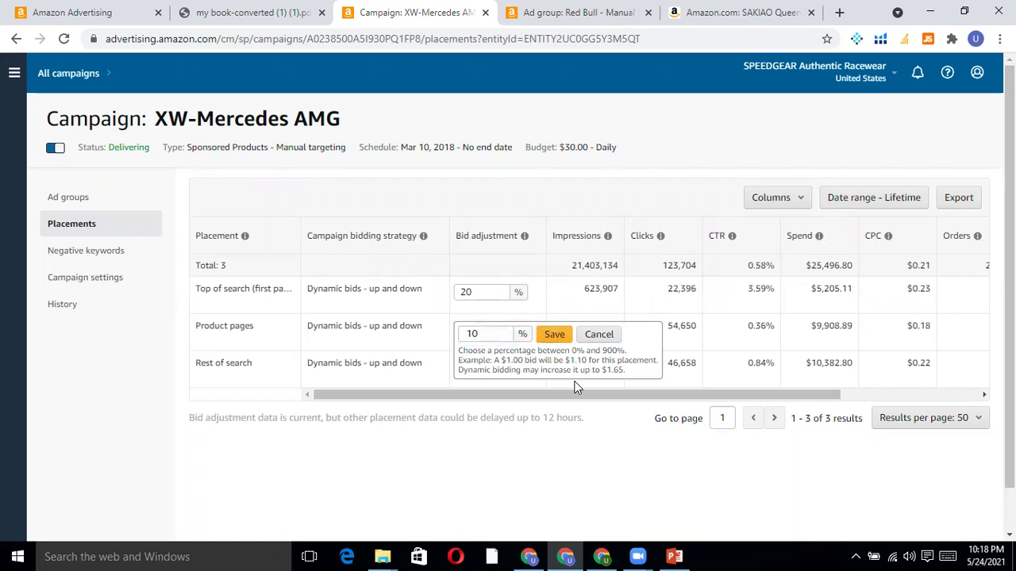
# Return to the new campaign form and review its ad group name field and campaign settings.
pyautogui.click(110, 11)
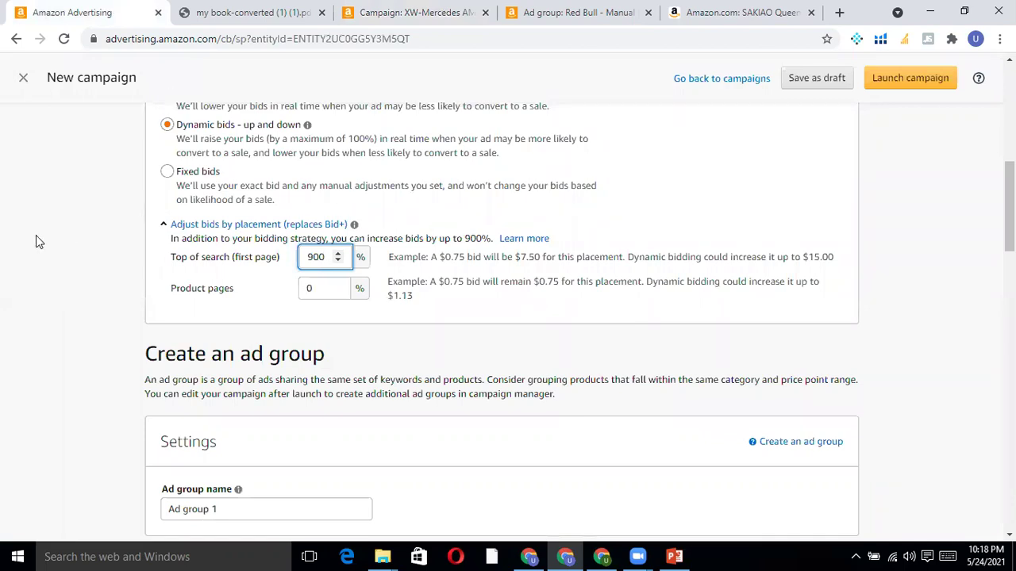
pyautogui.click(950, 206)
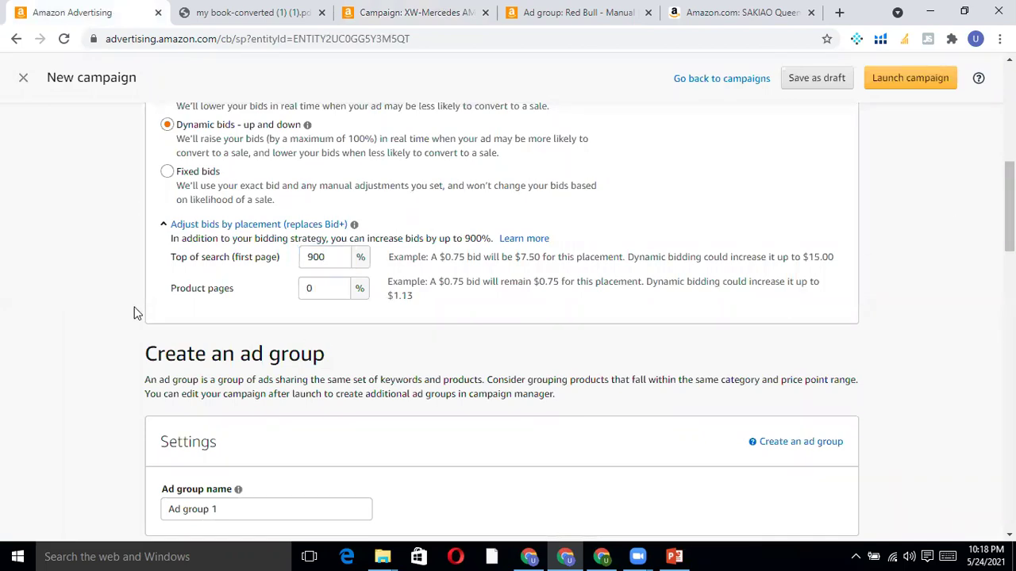
pyautogui.scroll(-2, 136, 311)
pyautogui.click(246, 360)
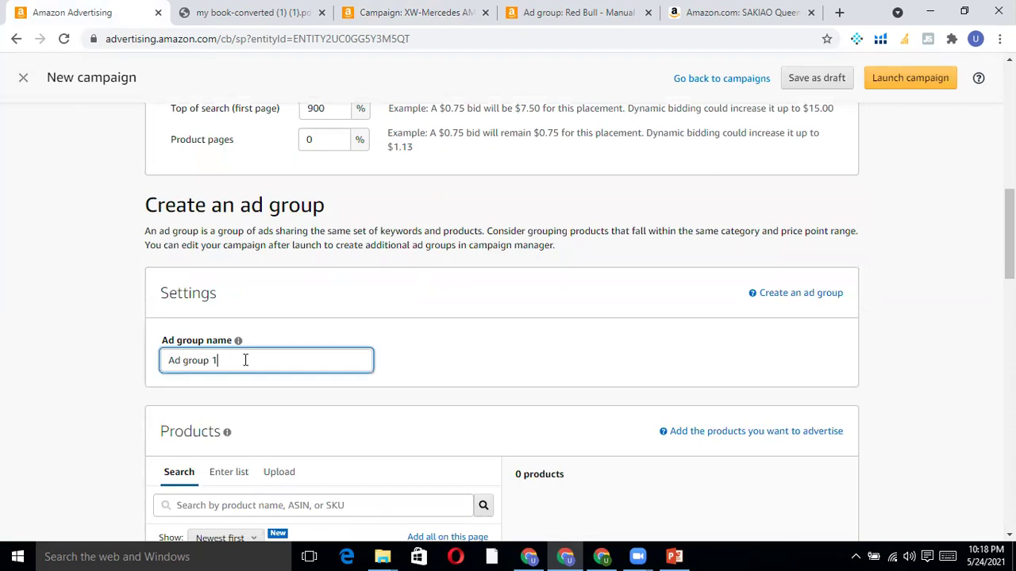
pyautogui.scroll(5, 46, 295)
pyautogui.scroll(5, 46, 295)
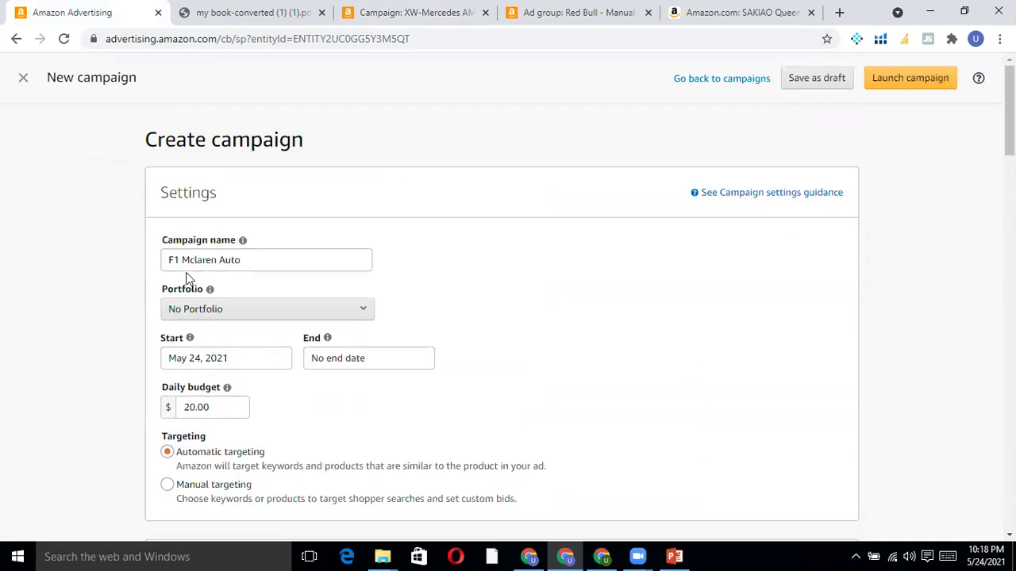
# Trace the campaign hierarchy from the campaigns list through XW-Red Bull to its Red Bull - Manual ad group.
pyautogui.click(401, 12)
pyautogui.click(583, 9)
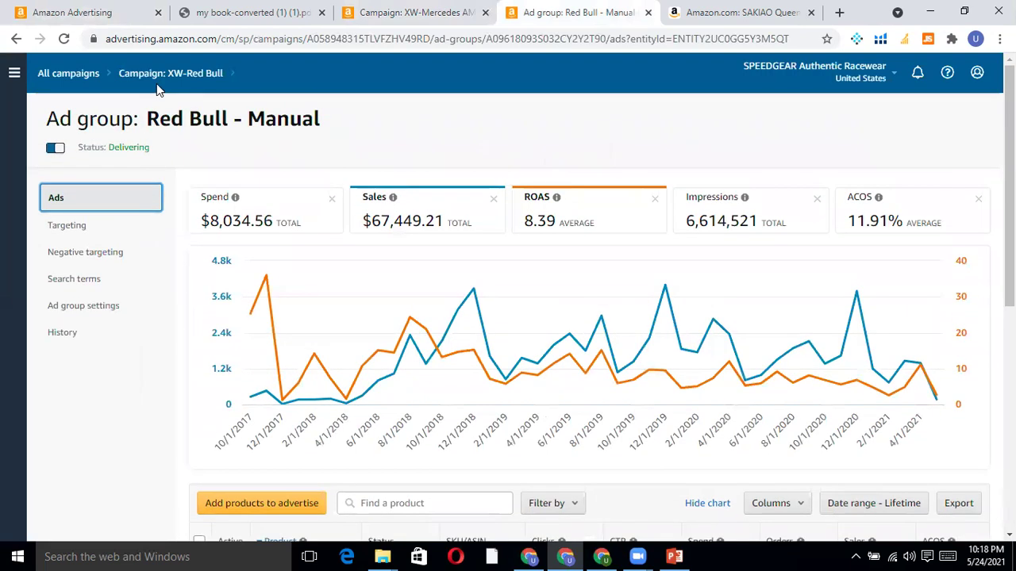
pyautogui.click(70, 74)
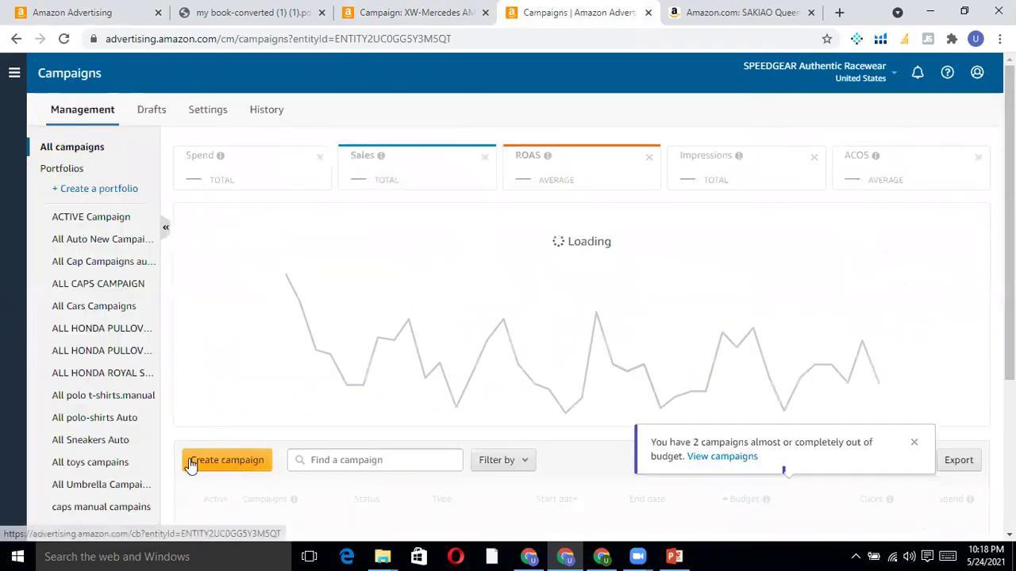
pyautogui.scroll(-3, 136, 468)
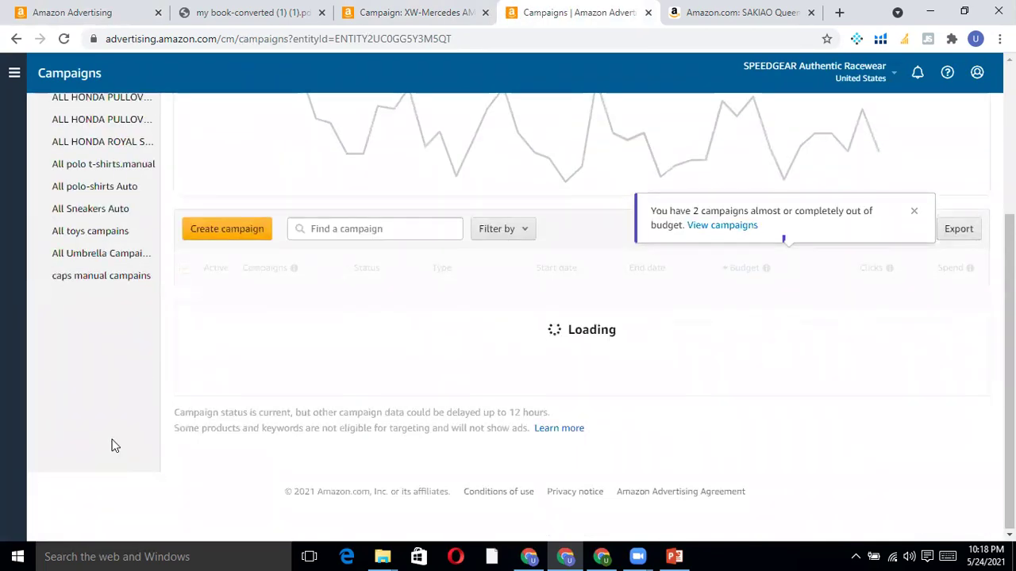
pyautogui.scroll(-3, 286, 427)
pyautogui.click(282, 413)
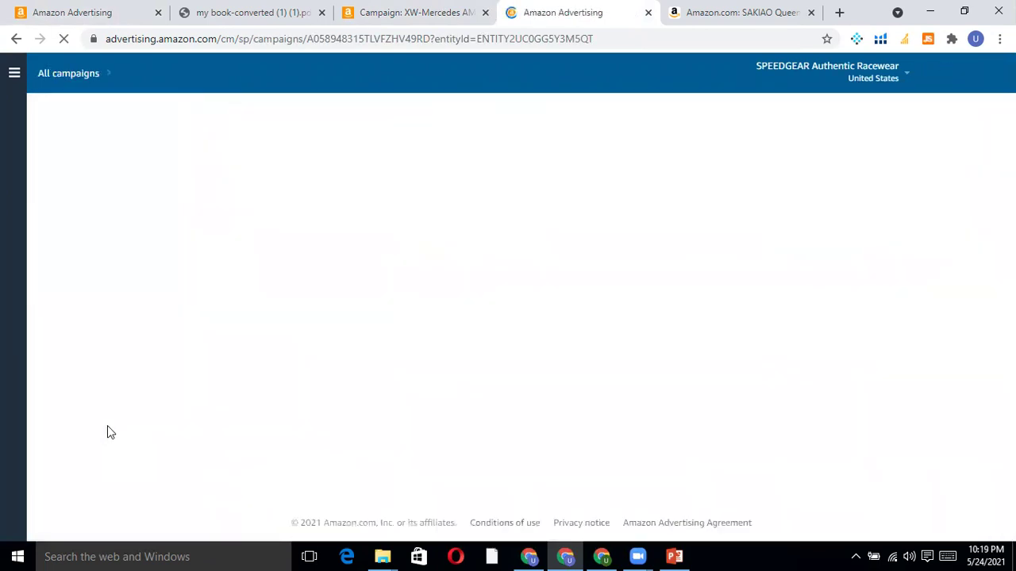
pyautogui.scroll(-3, 288, 392)
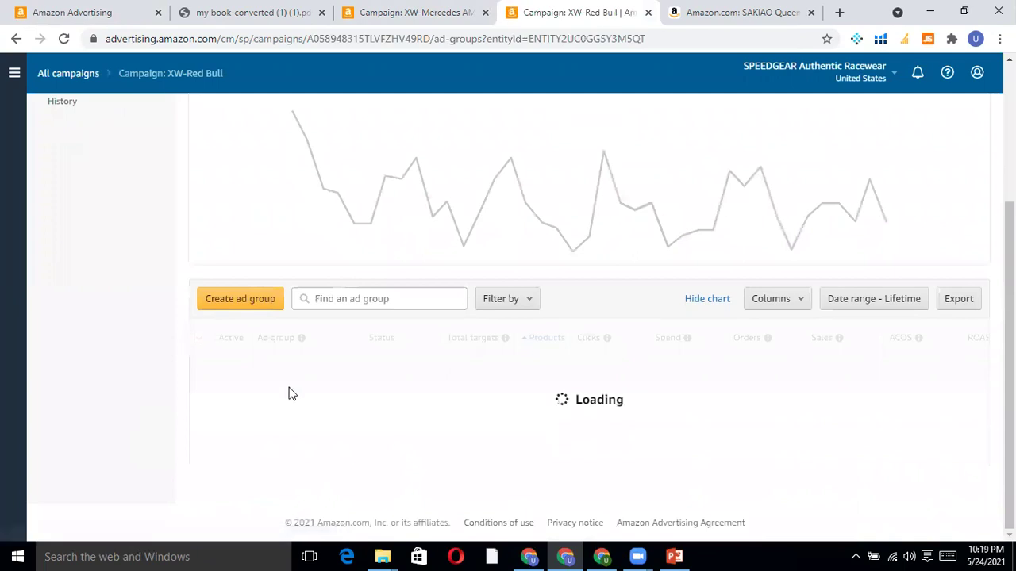
pyautogui.click(277, 429)
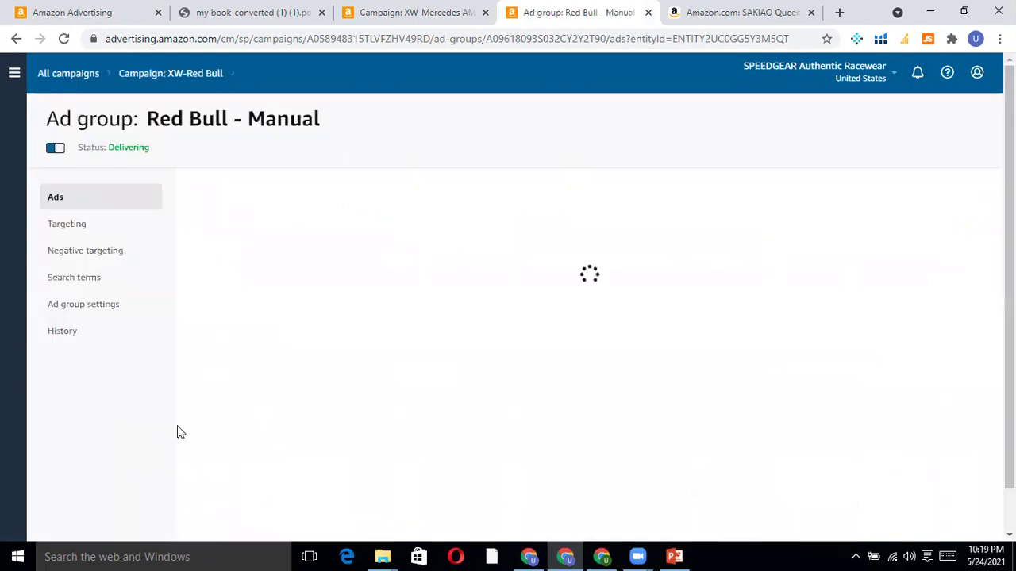
pyautogui.scroll(-2, 166, 384)
pyautogui.scroll(2, 125, 198)
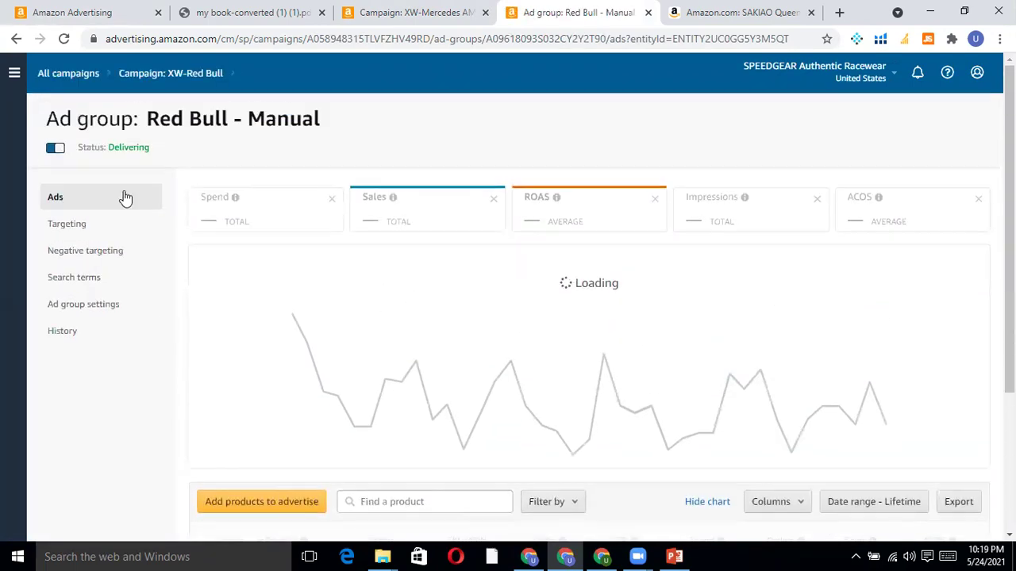
# Return to the new campaign form and copy the campaign name F1 Mclaren Auto.
pyautogui.click(56, 10)
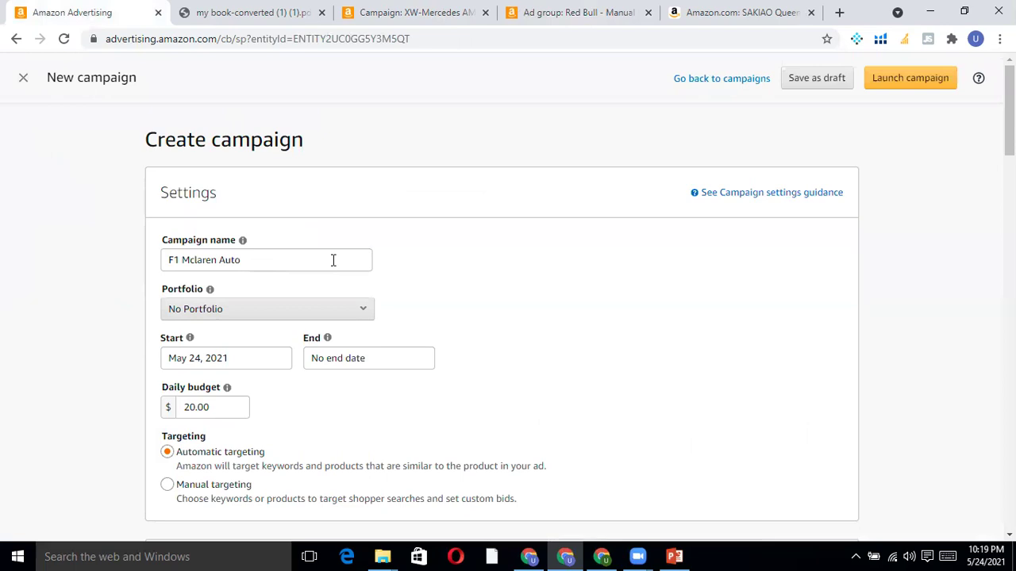
pyautogui.moveTo(309, 259); pyautogui.dragTo(170, 261)
pyautogui.click(254, 262)
pyautogui.moveTo(256, 266); pyautogui.dragTo(144, 272)
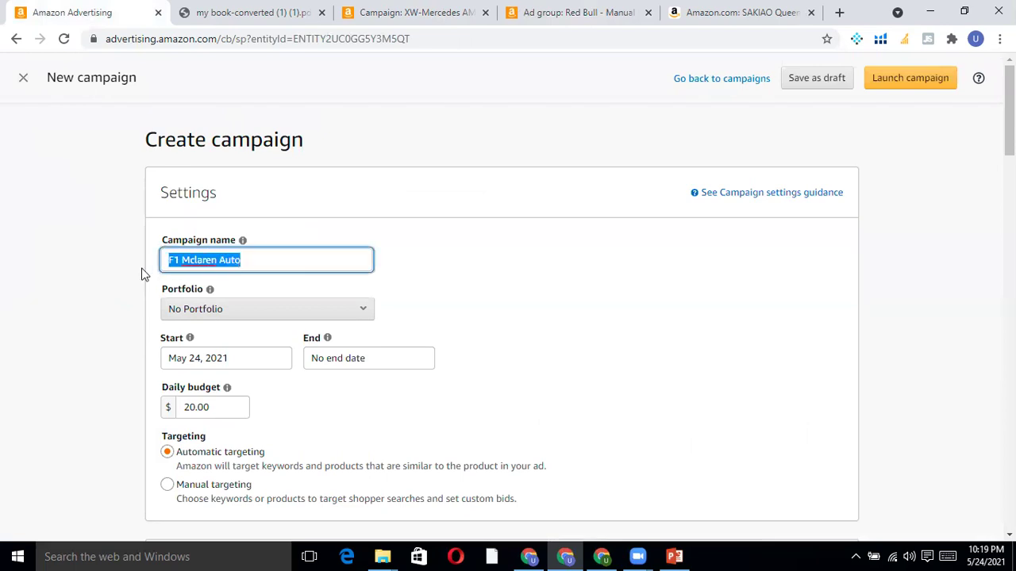
pyautogui.rightClick(218, 260)
pyautogui.click(231, 286)
# Replace the default ad group name with the copied name F1 Mclaren Auto.
pyautogui.scroll(-7, 256, 415)
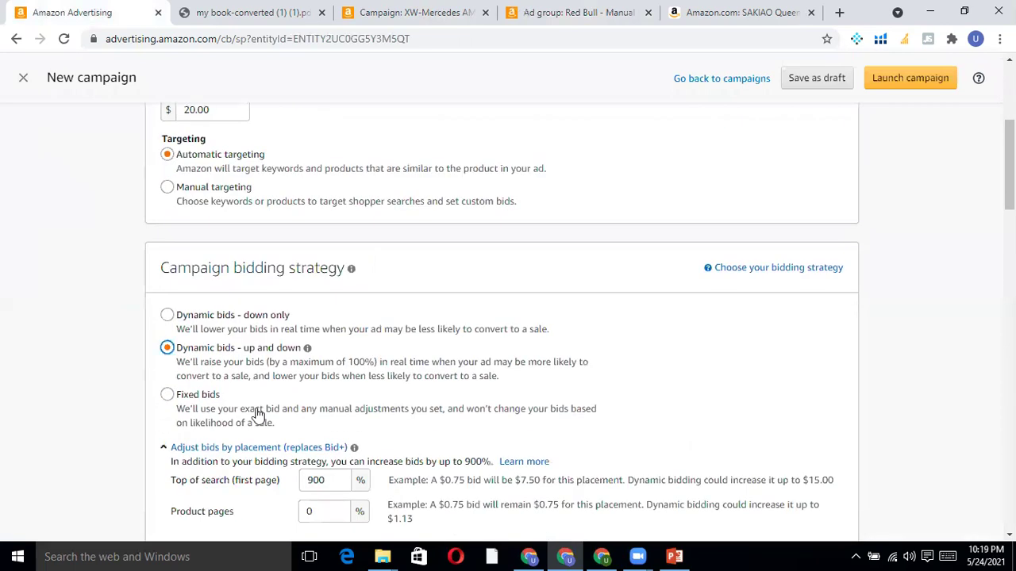
pyautogui.tripleClick(265, 515)
pyautogui.press('BackSpace')
pyautogui.hotkey('ctrl', 'v')
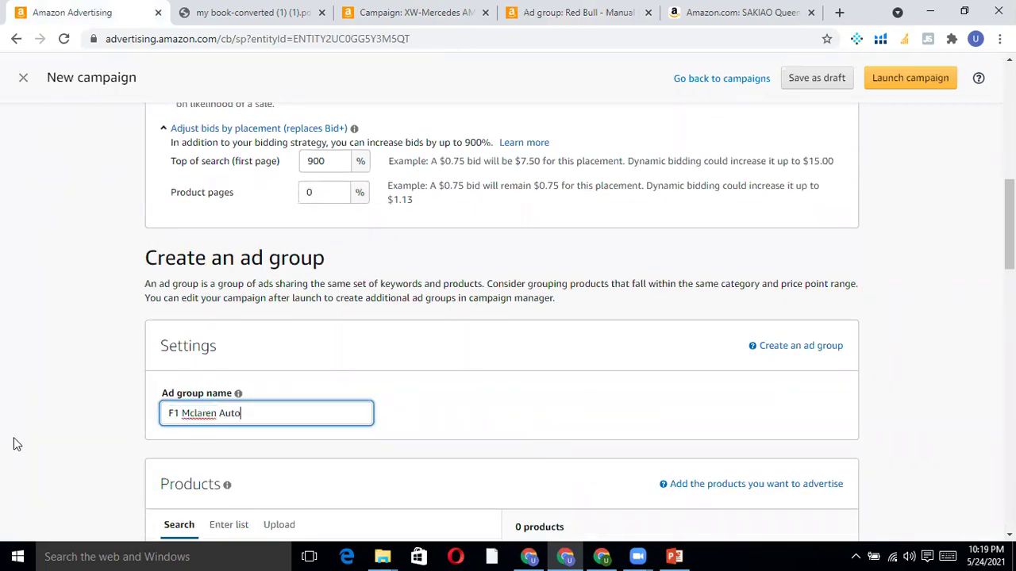
pyautogui.scroll(-3, 64, 392)
pyautogui.scroll(1, 80, 419)
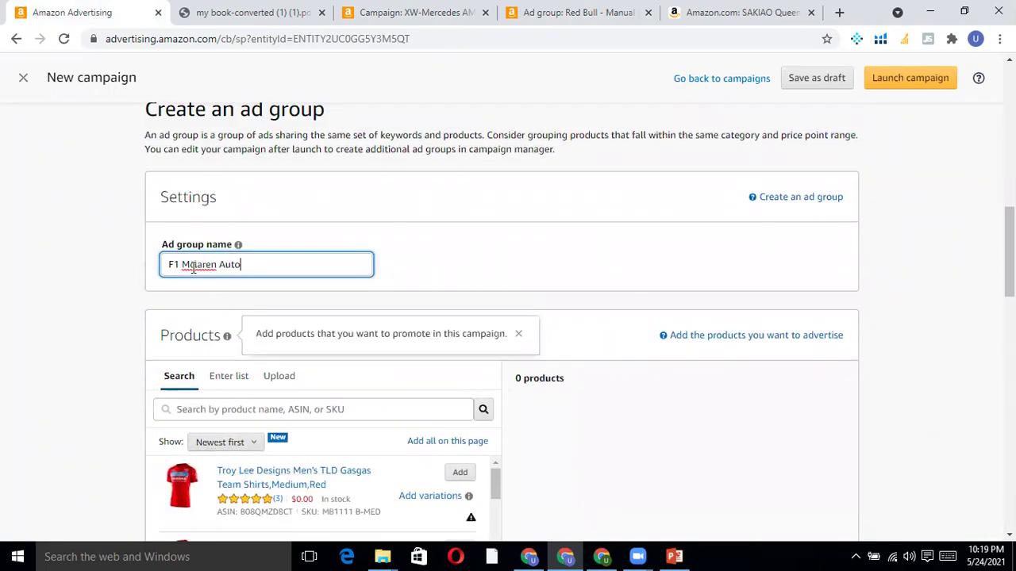
# Search the ad group's product list for f1 mcl, and clear the search term.
pyautogui.click(432, 409)
pyautogui.write('f1')
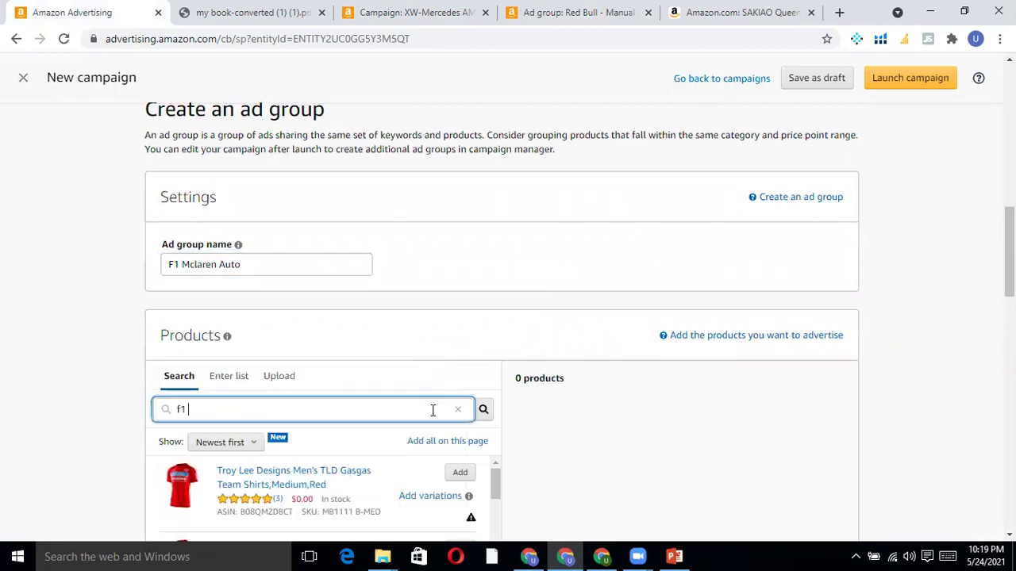
pyautogui.scroll(-2, 79, 334)
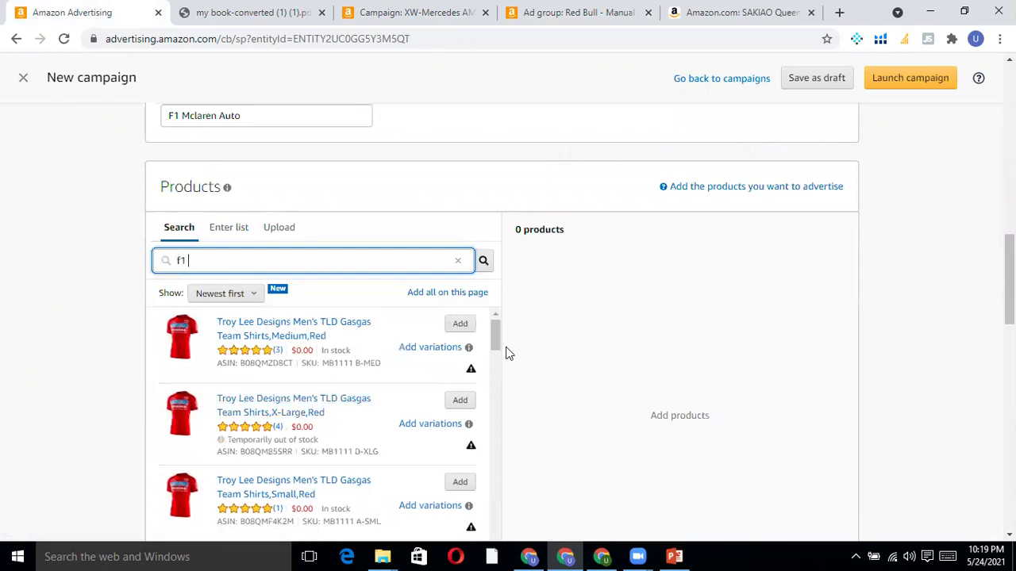
pyautogui.write('mcl')
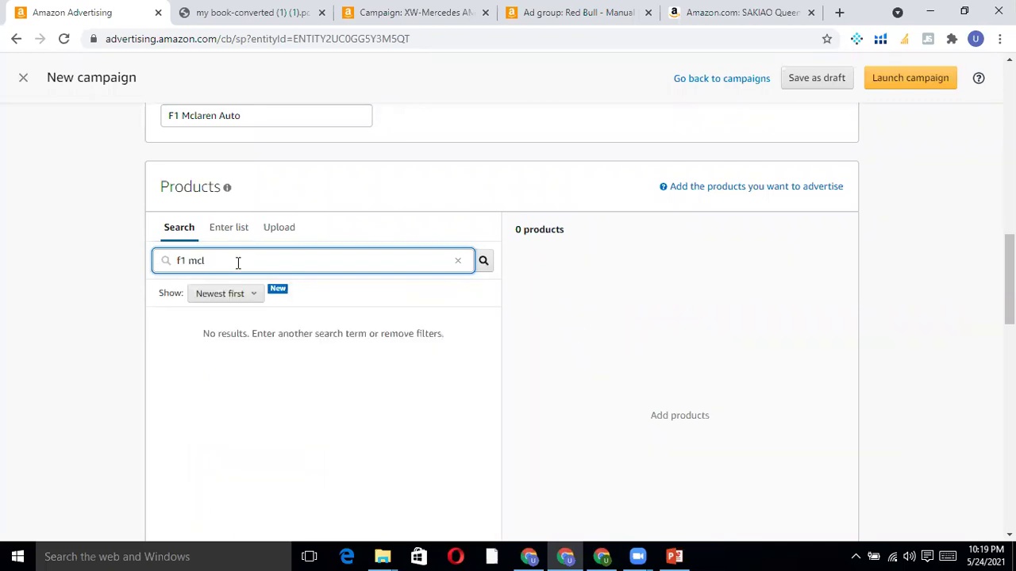
pyautogui.press('BackSpace')
pyautogui.press('BackSpace')
pyautogui.press('BackSpace')
pyautogui.press('BackSpace')
pyautogui.press('BackSpace')
# Replace F1 Mclaren with Troy in the campaign name, keeping the word Auto.
pyautogui.scroll(8, 238, 238)
pyautogui.scroll(4, 222, 199)
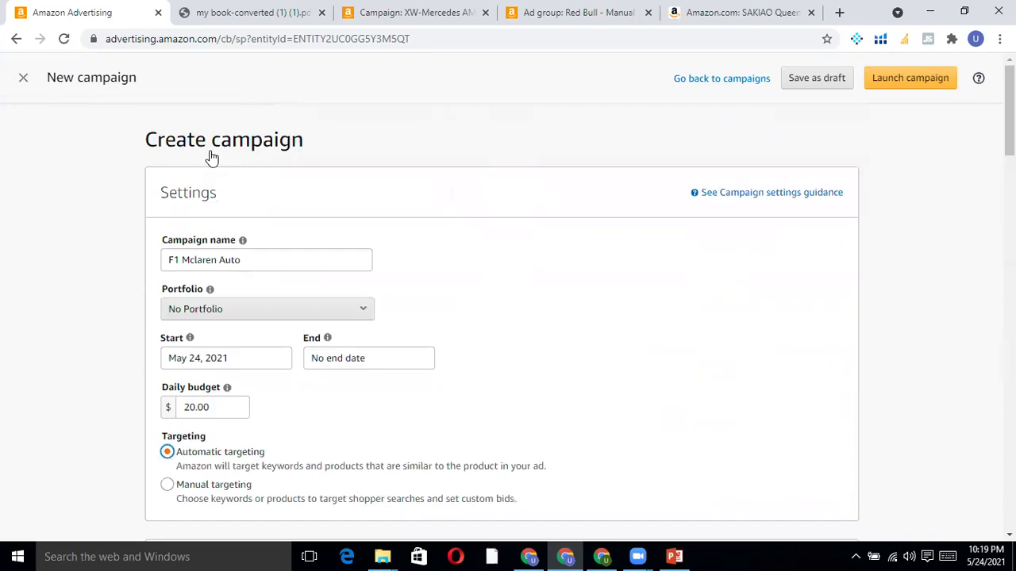
pyautogui.moveTo(217, 262); pyautogui.dragTo(84, 262)
pyautogui.press('BackSpace')
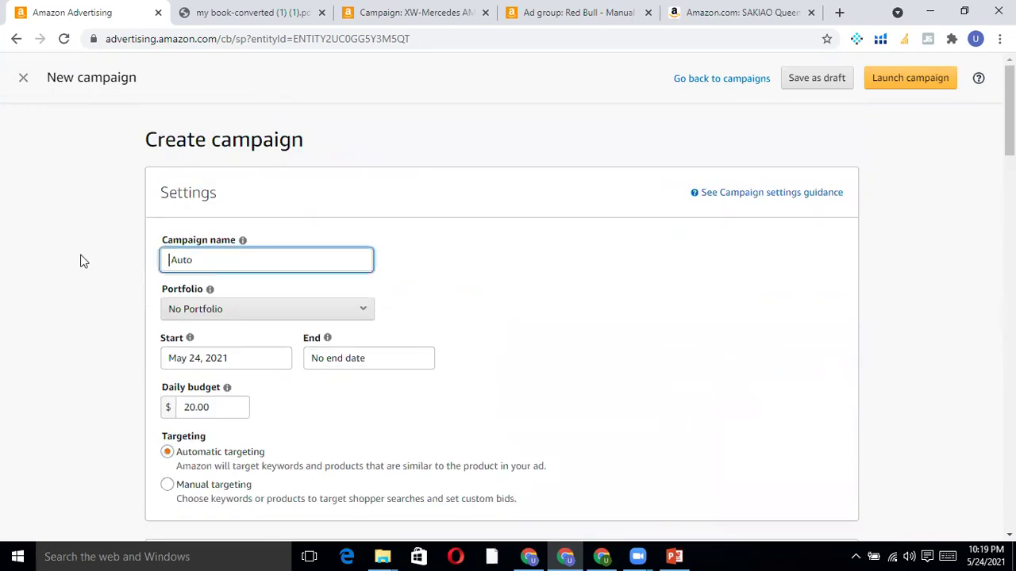
pyautogui.write('Troy')
pyautogui.write('Bo')
# Rename the ad group to Troy Lee Auto.
pyautogui.scroll(-5, 50, 266)
pyautogui.scroll(-3, 50, 266)
pyautogui.moveTo(219, 435); pyautogui.dragTo(80, 440)
pyautogui.press('BackSpace')
pyautogui.write('Troy')
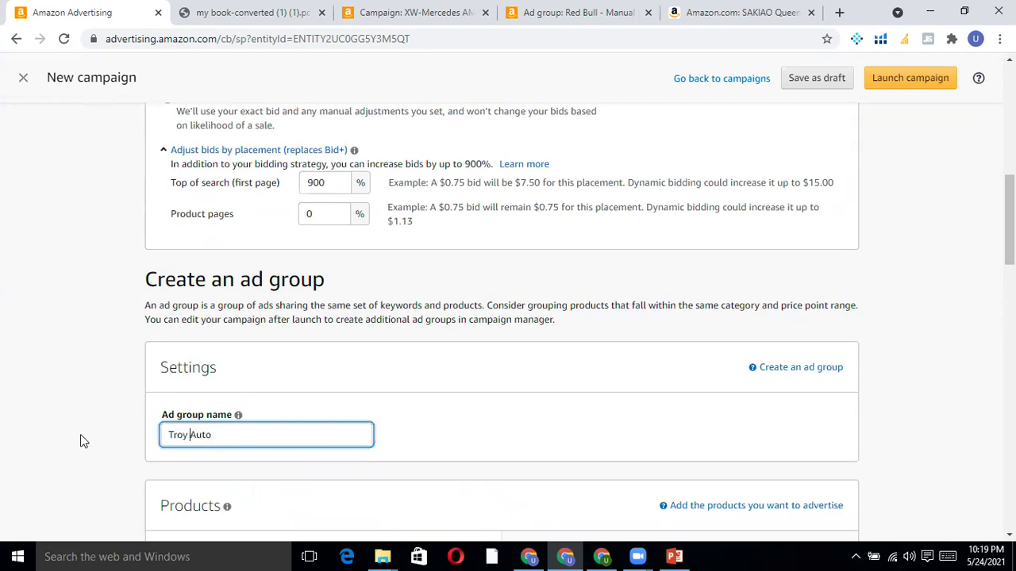
pyautogui.write(' Lee')
# Search the products for troy and add the Troy Lee Designs Men's TLD Gasgas Team Shirts,Large,Red to the ad group.
pyautogui.scroll(-4, 85, 438)
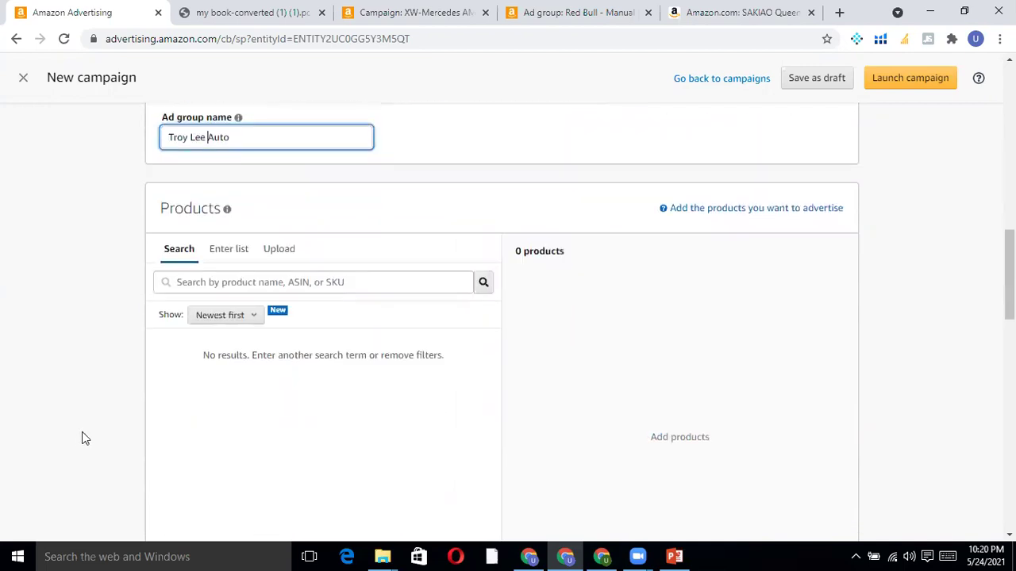
pyautogui.click(297, 284)
pyautogui.click(228, 310)
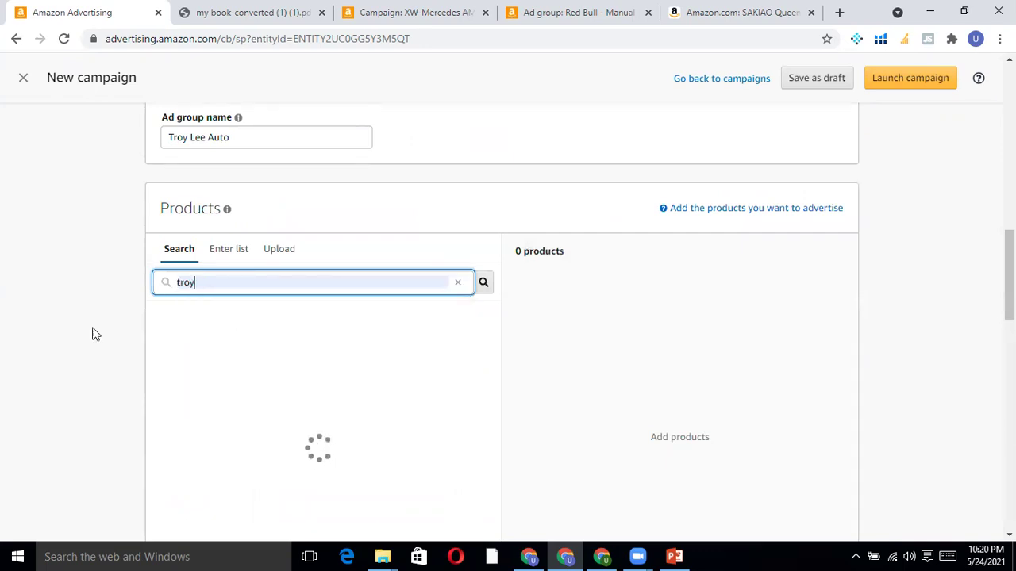
pyautogui.scroll(-1, 37, 302)
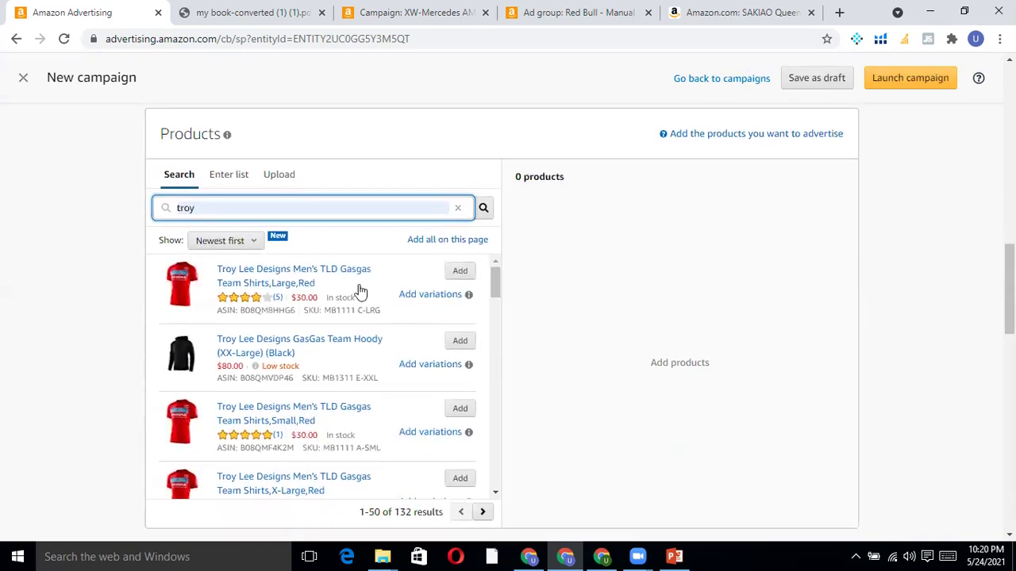
pyautogui.click(459, 273)
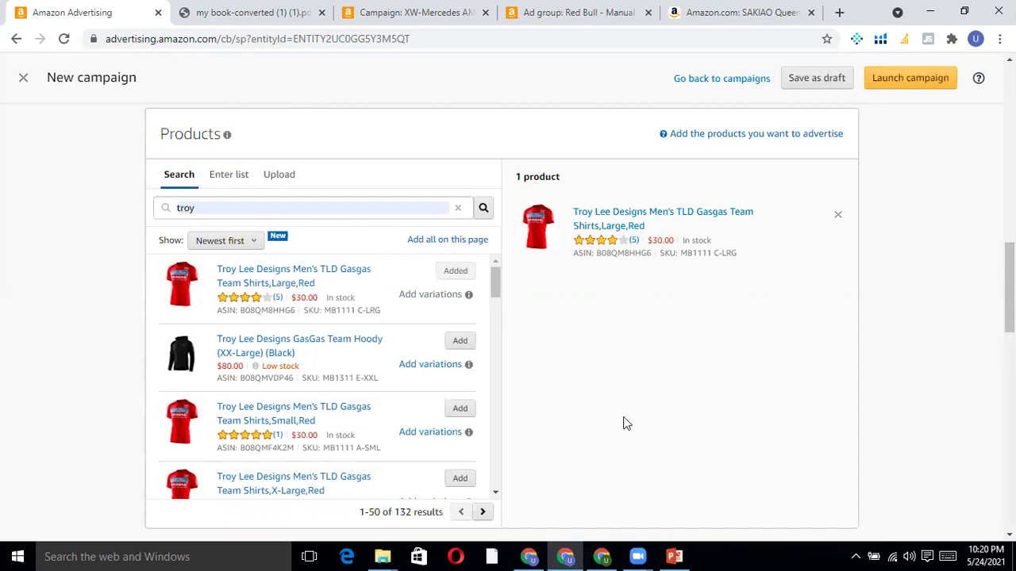
# Look through the troy product results and check the ineligibility reason and stock status of the Team Black Pullover Hoodie.
pyautogui.scroll(-20, 442, 363)
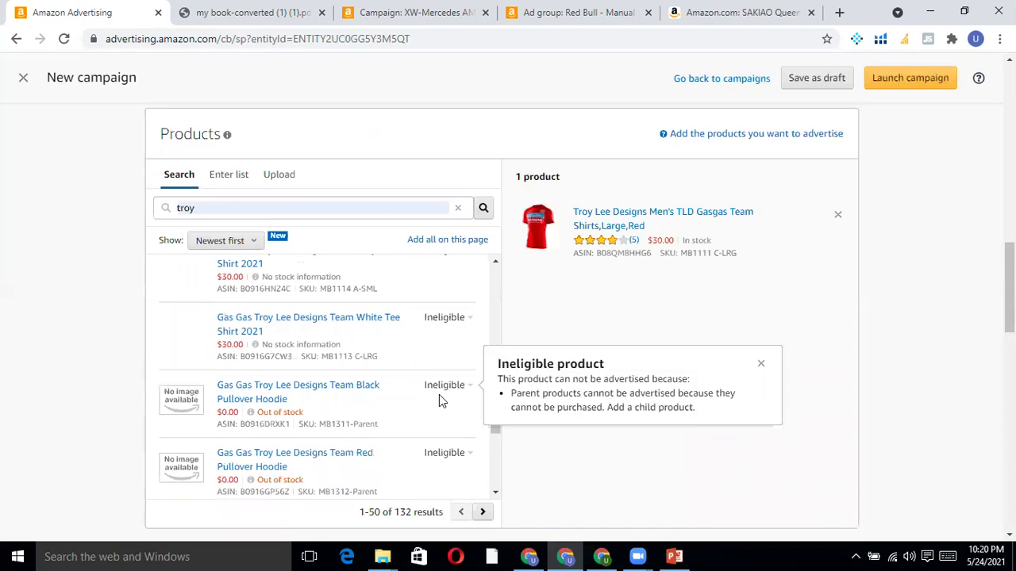
pyautogui.moveTo(460, 384)
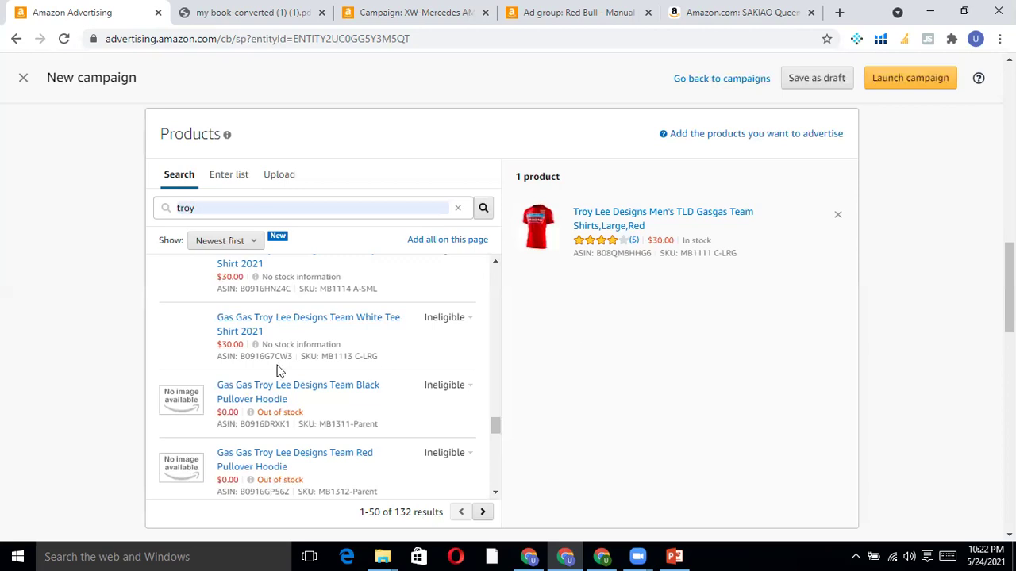
pyautogui.moveTo(303, 410); pyautogui.dragTo(257, 412)
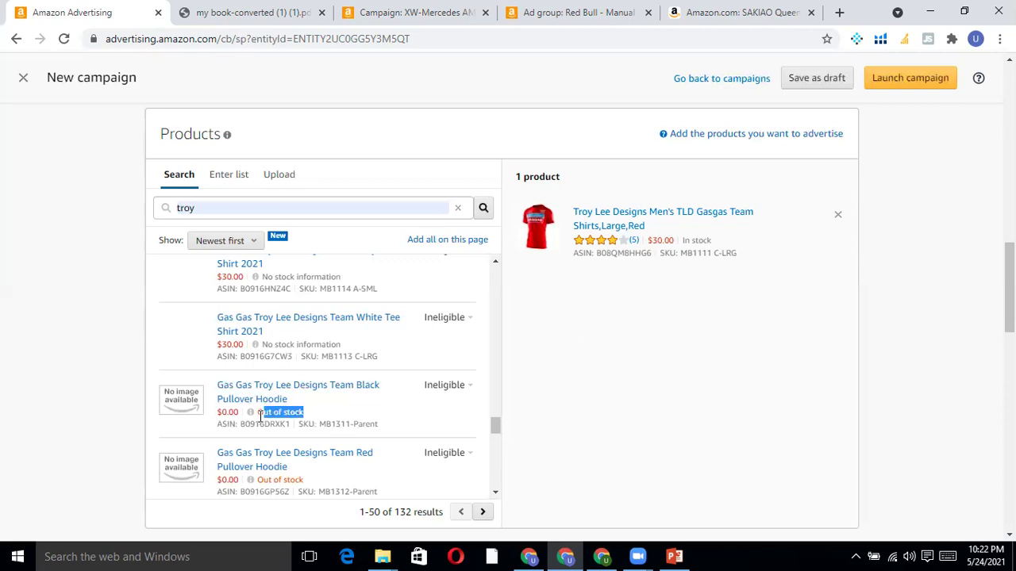
pyautogui.click(319, 418)
pyautogui.scroll(2, 498, 327)
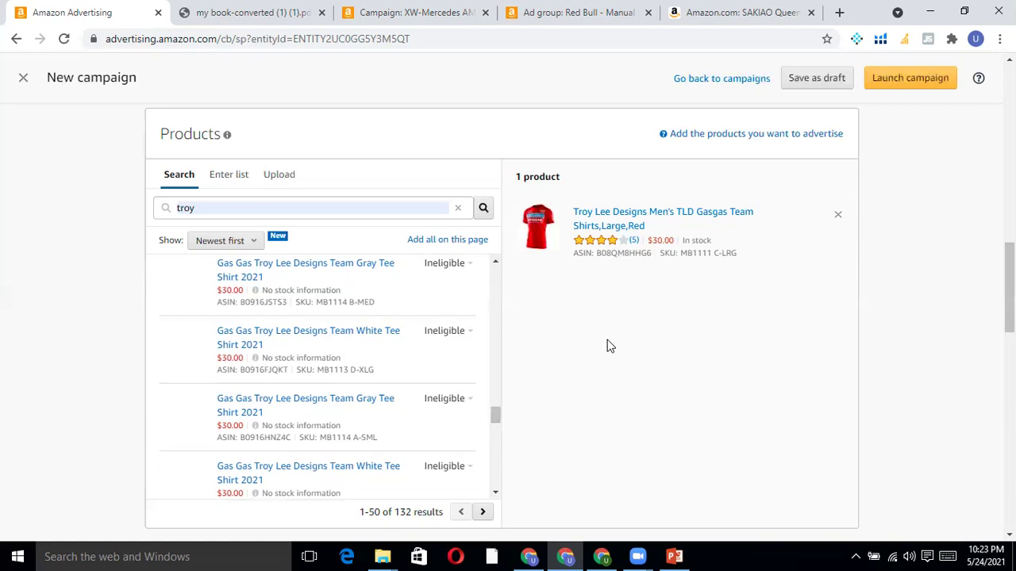
# Compare the fixed and up-and-down bidding options, and set the campaign bidding strategy to Dynamic bids - down only.
pyautogui.scroll(10, 556, 318)
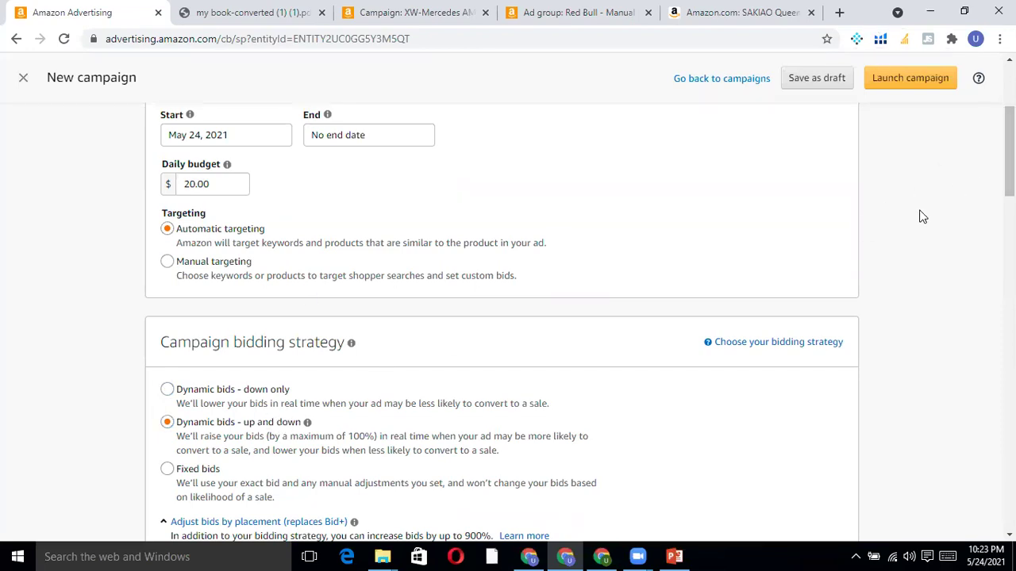
pyautogui.scroll(-3, 396, 286)
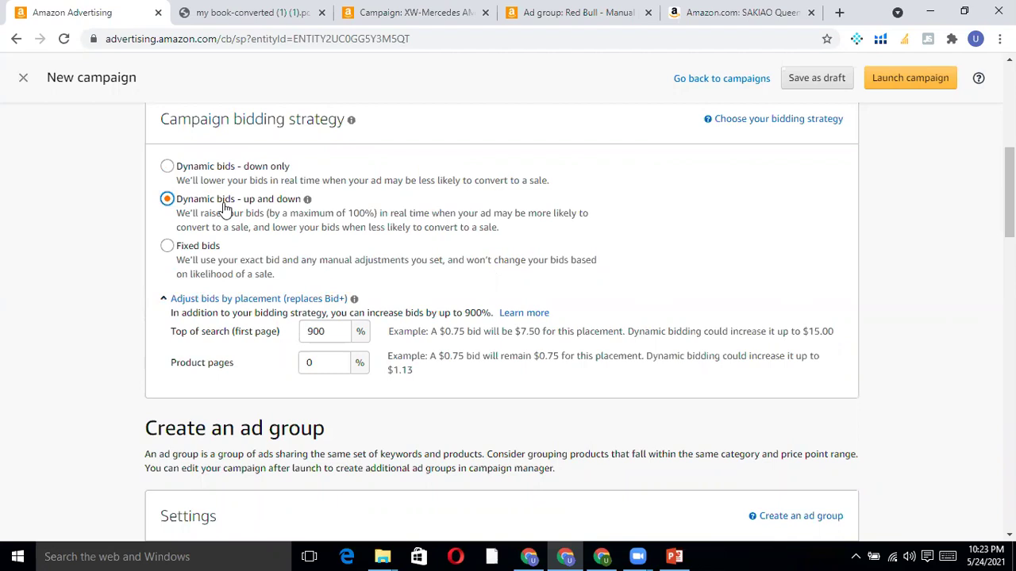
pyautogui.click(189, 250)
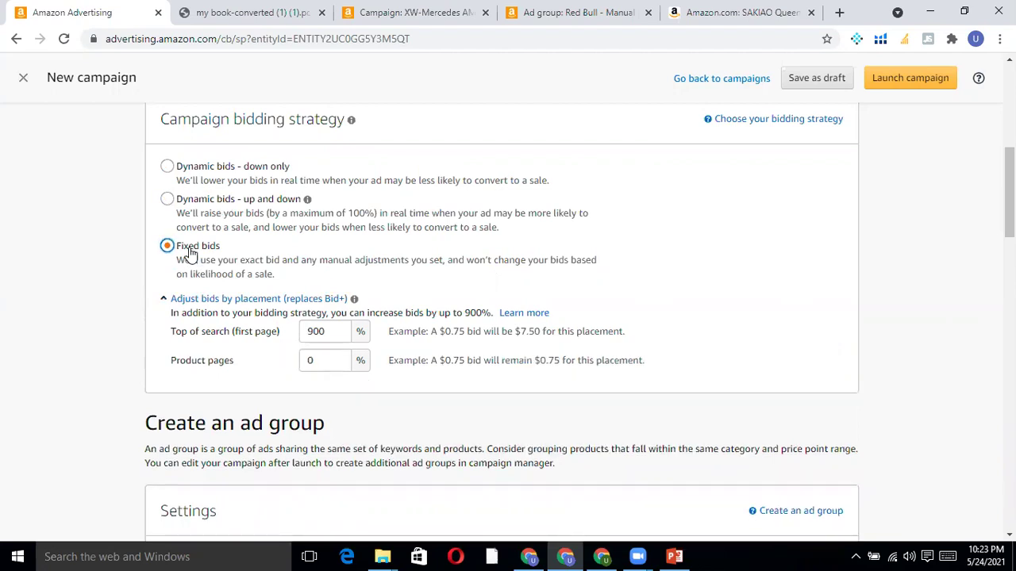
pyautogui.click(167, 199)
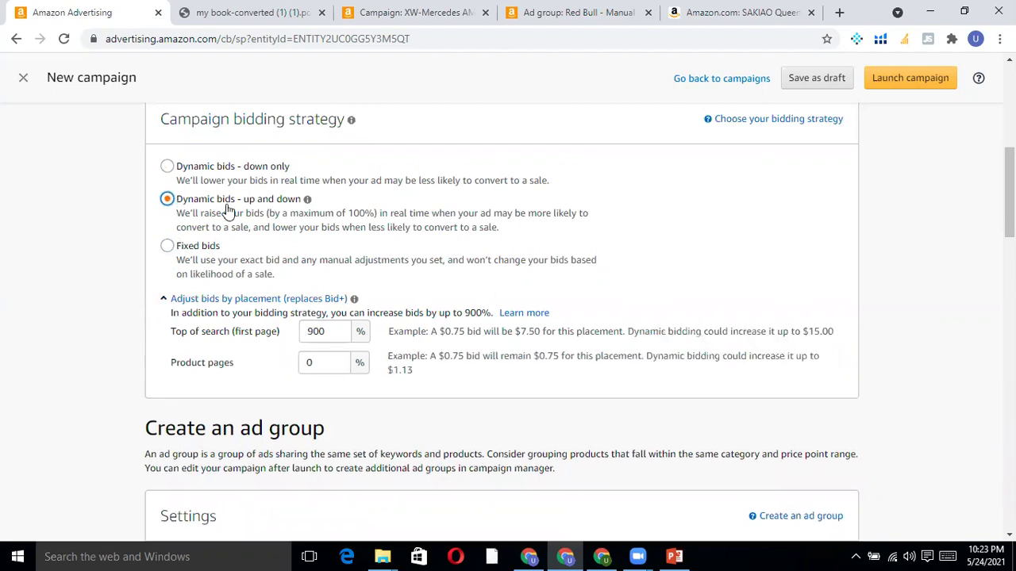
pyautogui.click(229, 169)
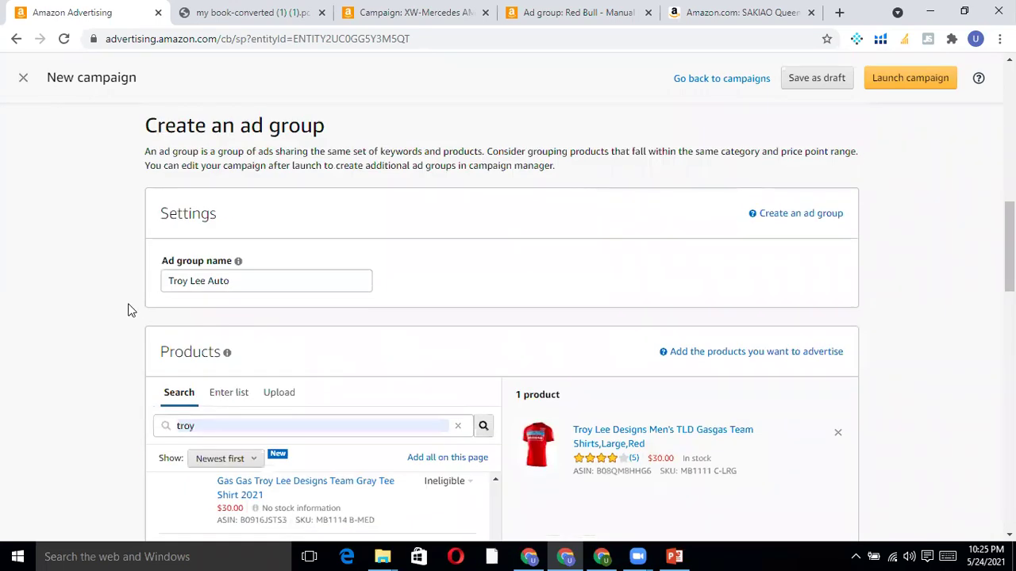
# Review the ad group's default bid and open the Amazon product page of the added red shirt.
pyautogui.scroll(5, 181, 263)
pyautogui.scroll(-12, 104, 326)
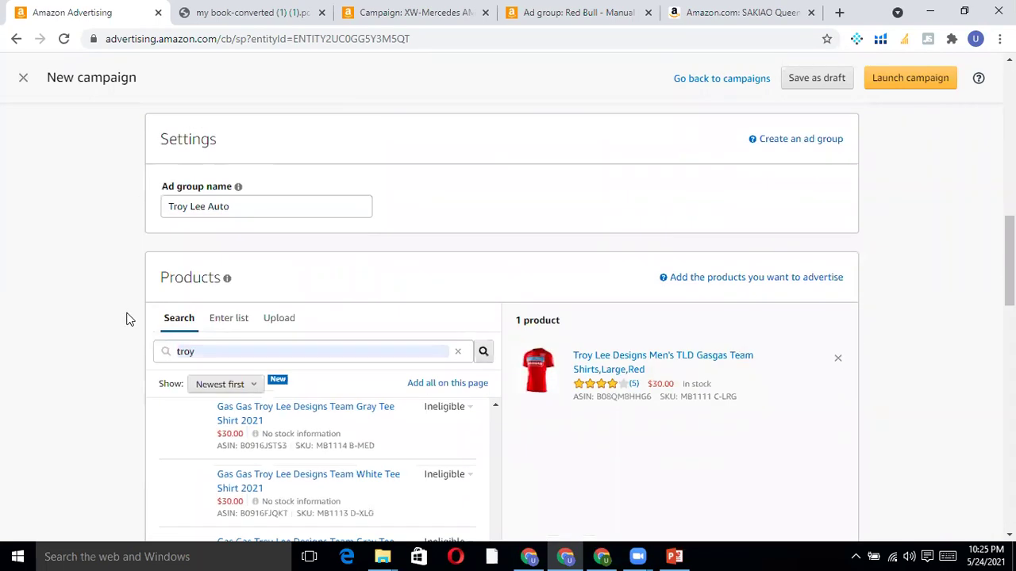
pyautogui.click(251, 269)
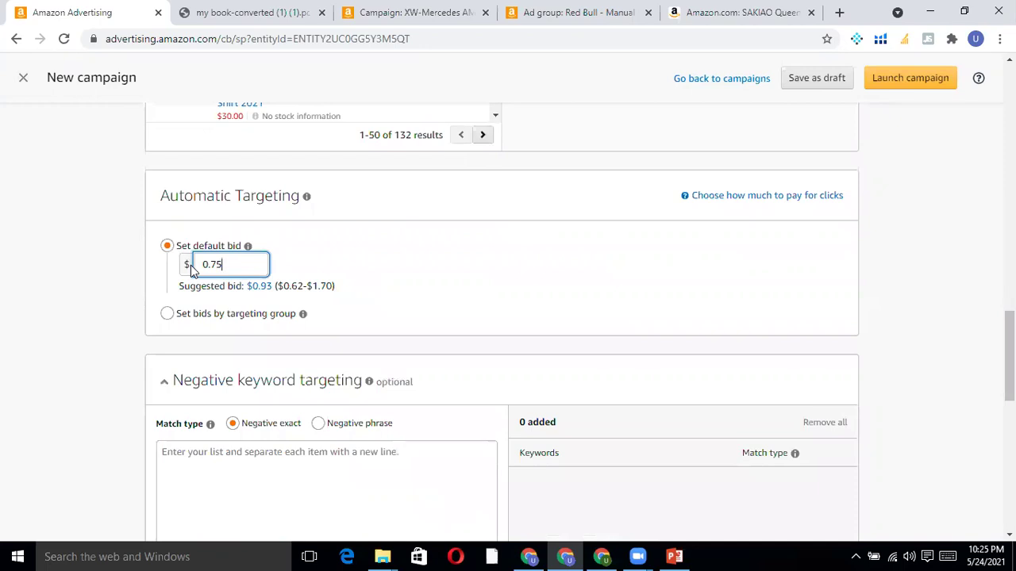
pyautogui.scroll(5, 205, 246)
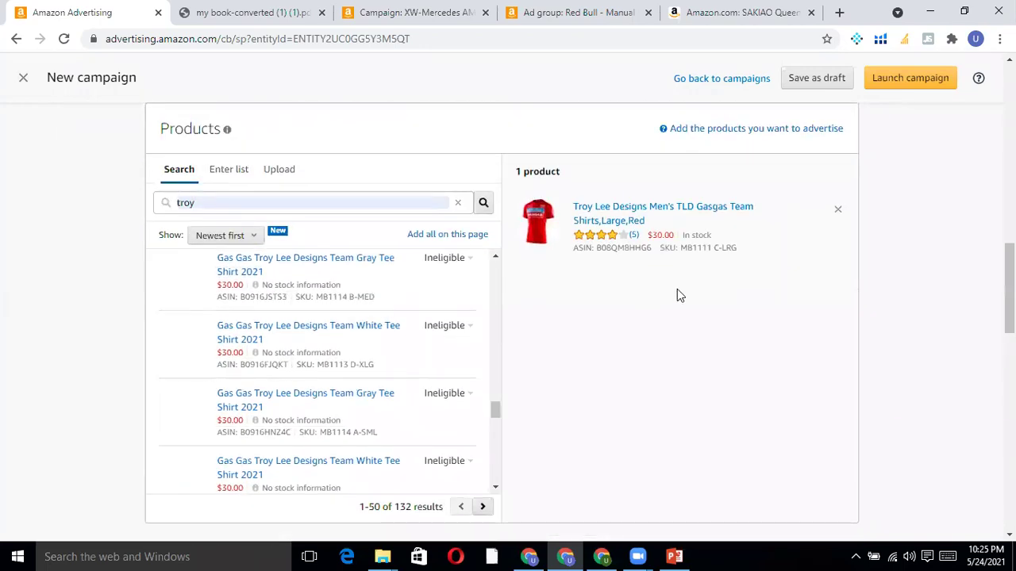
pyautogui.click(666, 215)
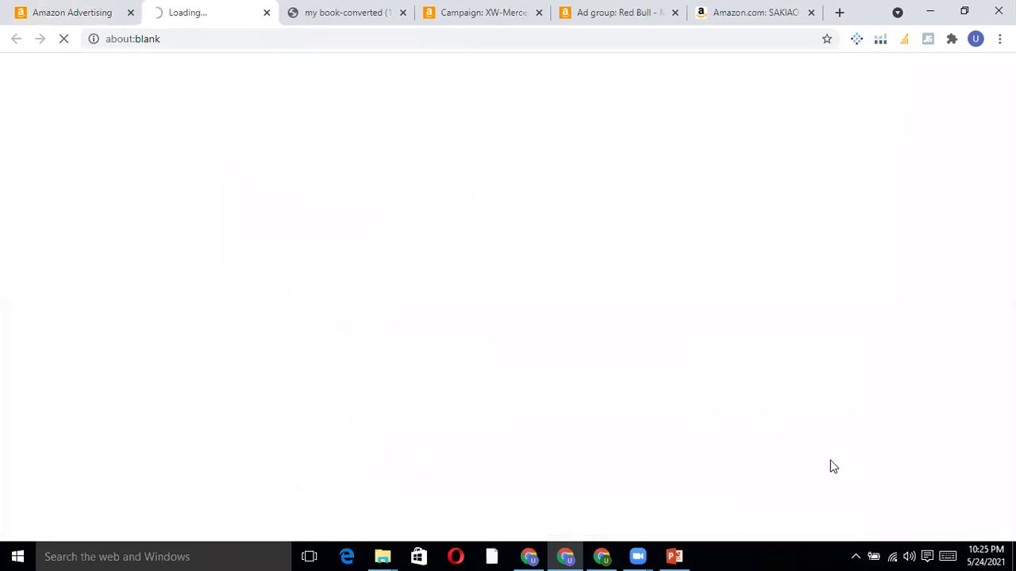
pyautogui.click(334, 7)
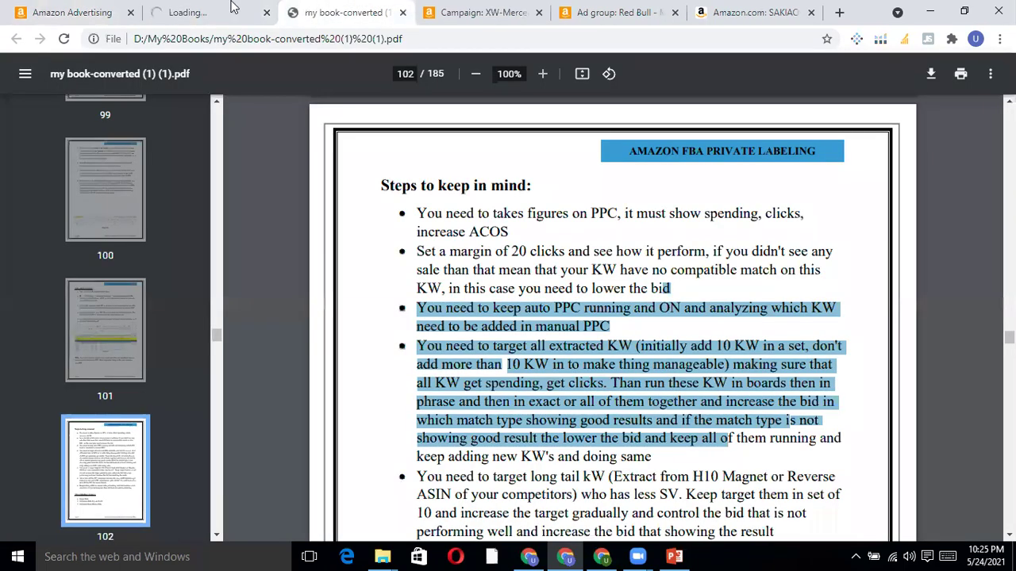
pyautogui.click(233, 7)
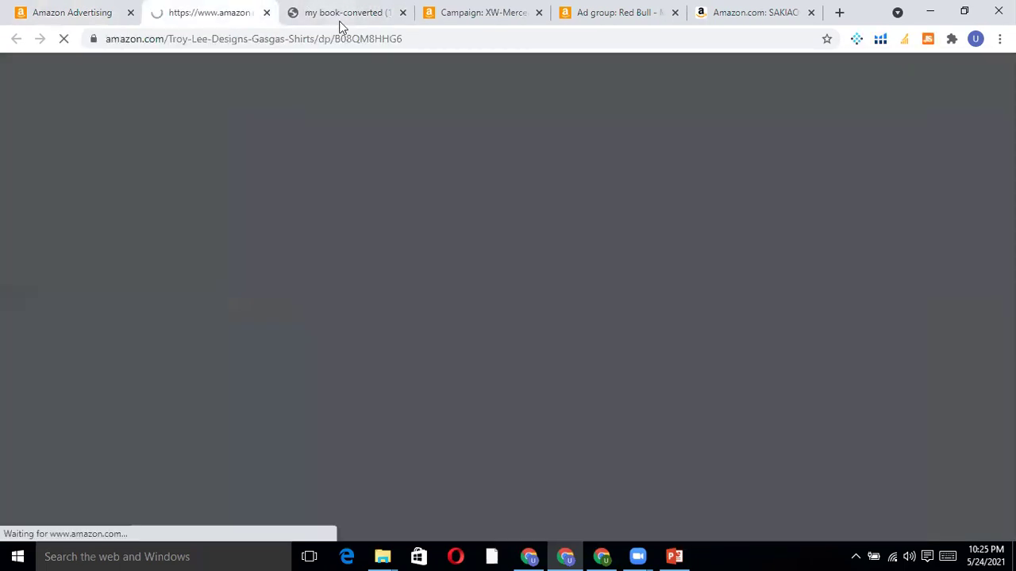
pyautogui.click(450, 38)
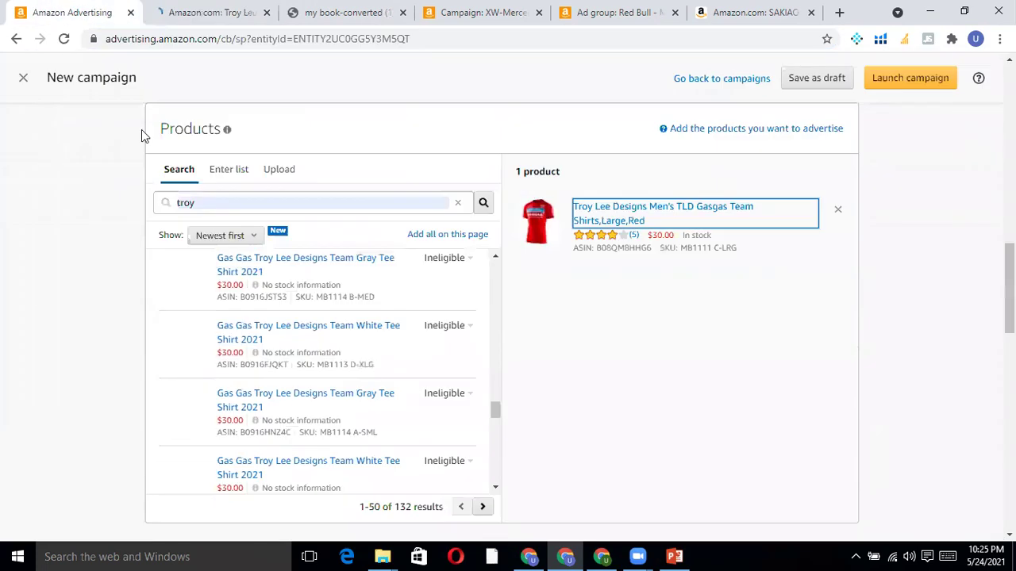
# Return to the new campaign form and set the automatic targeting default bid to the suggested $0.93.
pyautogui.click(88, 12)
pyautogui.scroll(-5, 60, 238)
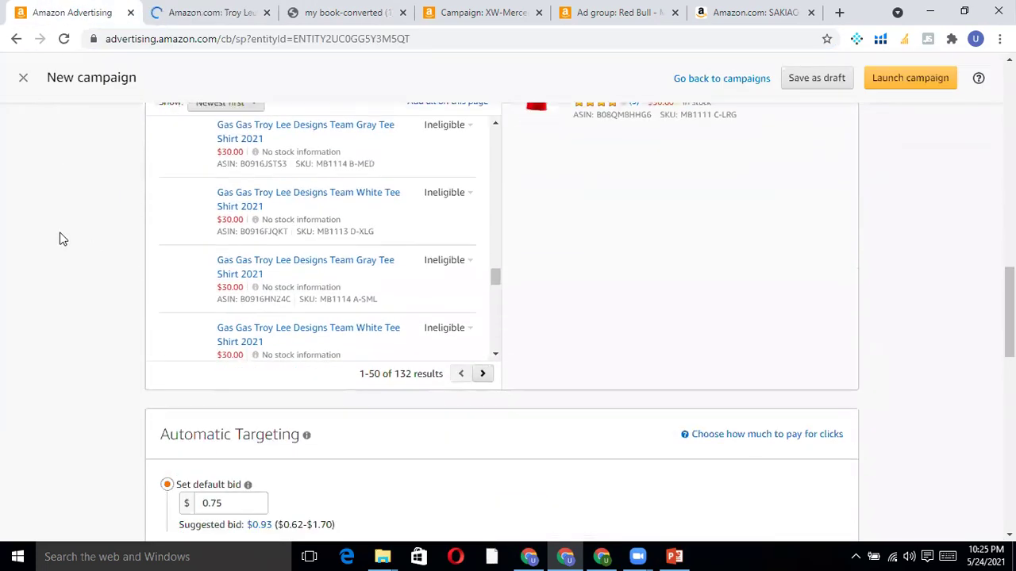
pyautogui.click(223, 191)
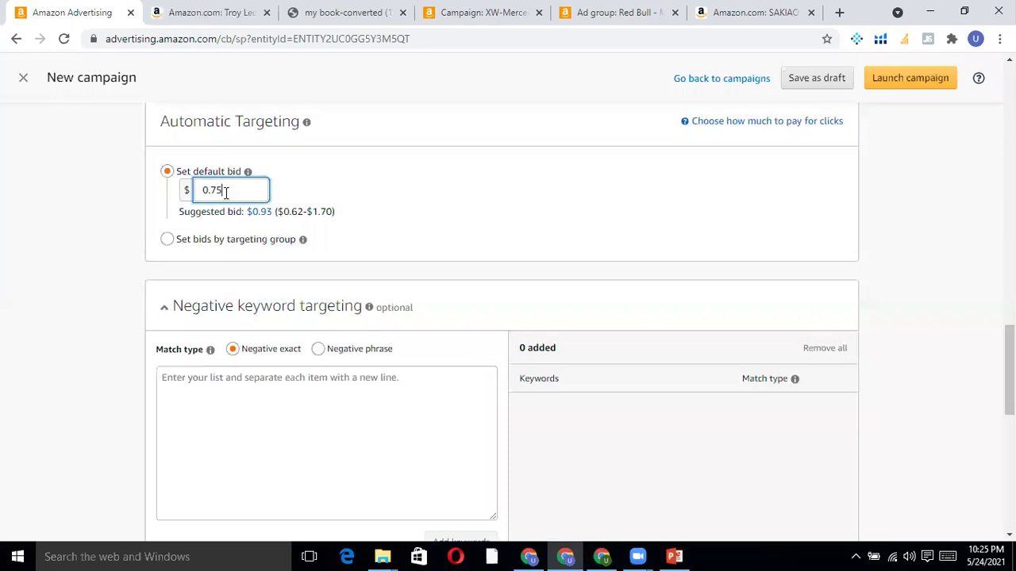
pyautogui.click(259, 220)
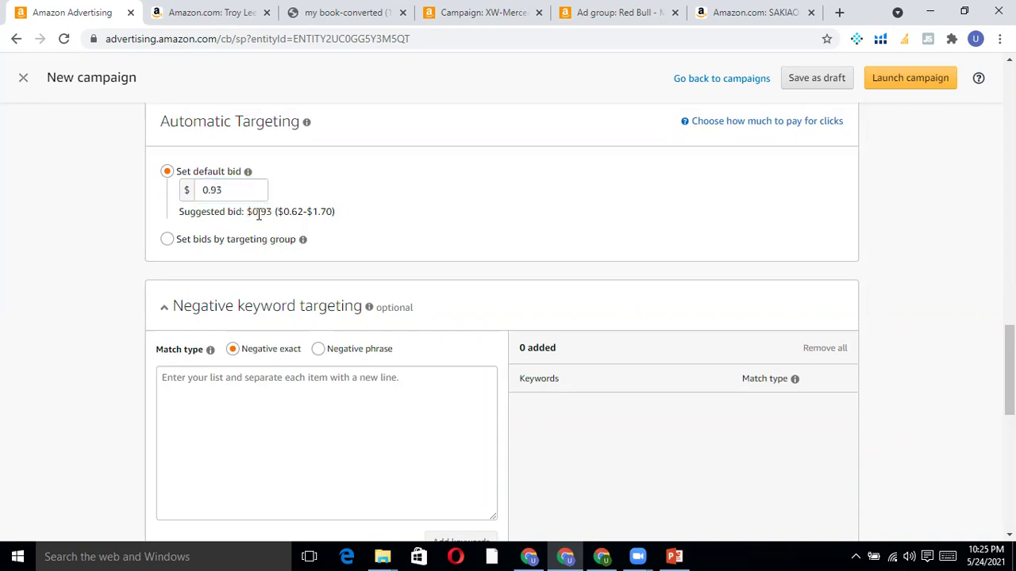
pyautogui.click(238, 191)
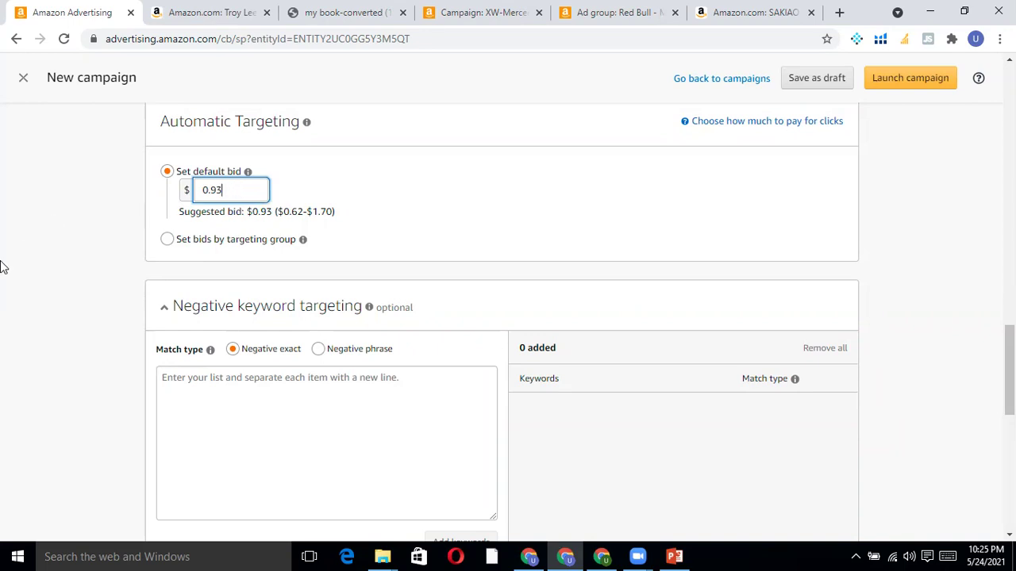
# Examine the optional negative keyword targeting section, and review the campaign's budget, targeting and bidding settings.
pyautogui.scroll(-3, 206, 315)
pyautogui.click(278, 246)
pyautogui.scroll(2, 73, 243)
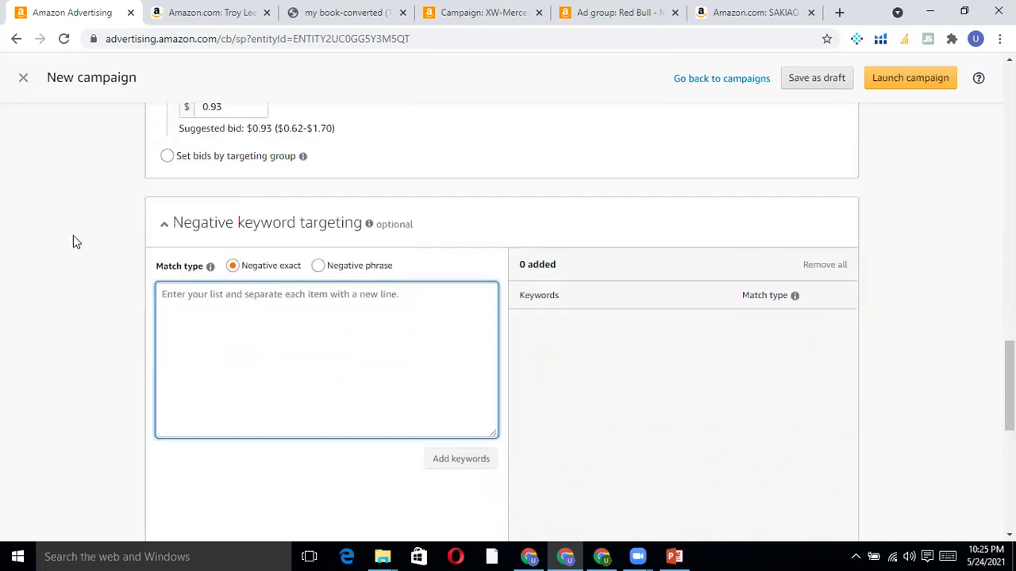
pyautogui.scroll(1, 73, 236)
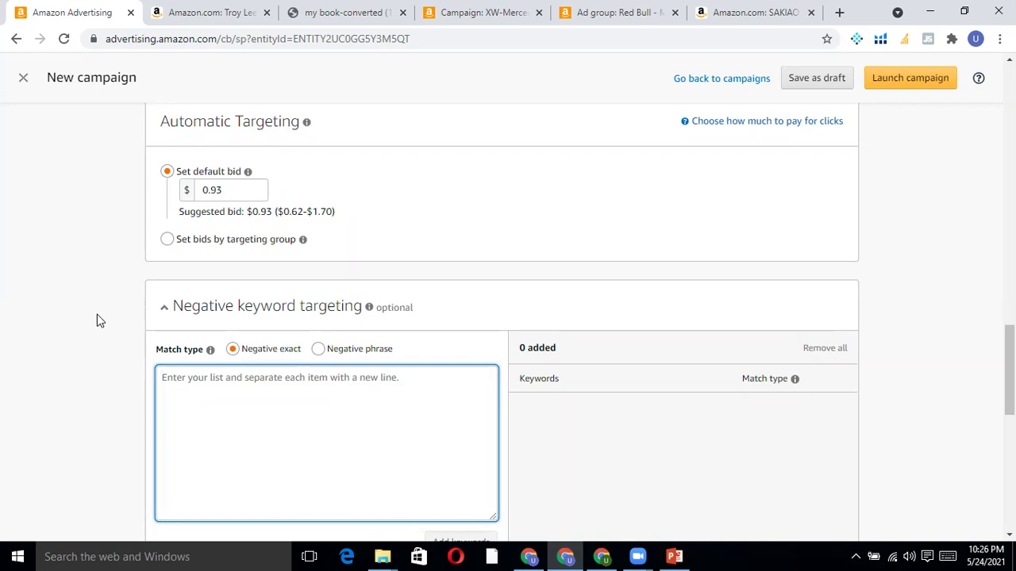
pyautogui.scroll(-2, 83, 345)
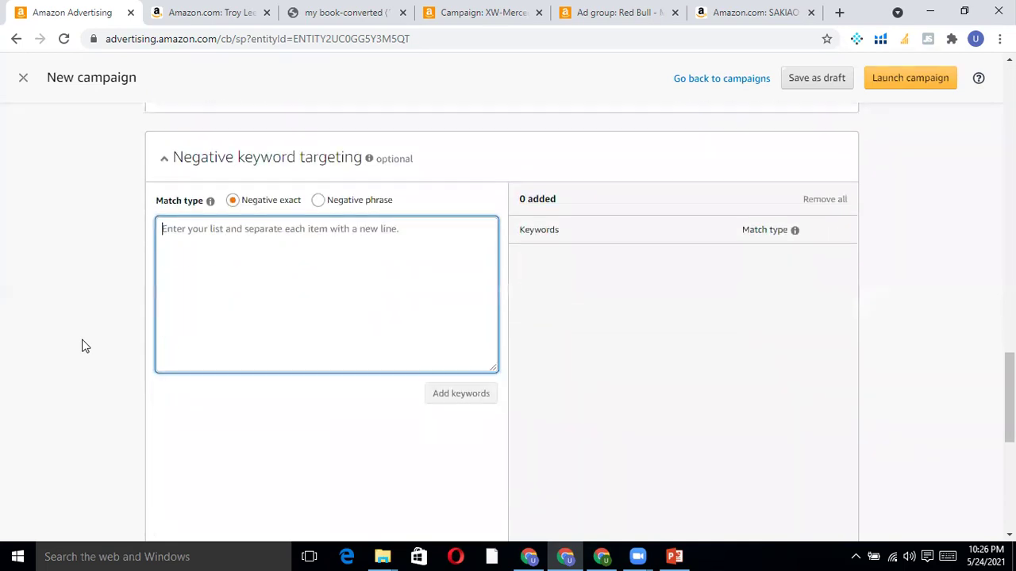
pyautogui.scroll(-3, 82, 345)
pyautogui.scroll(15, 82, 345)
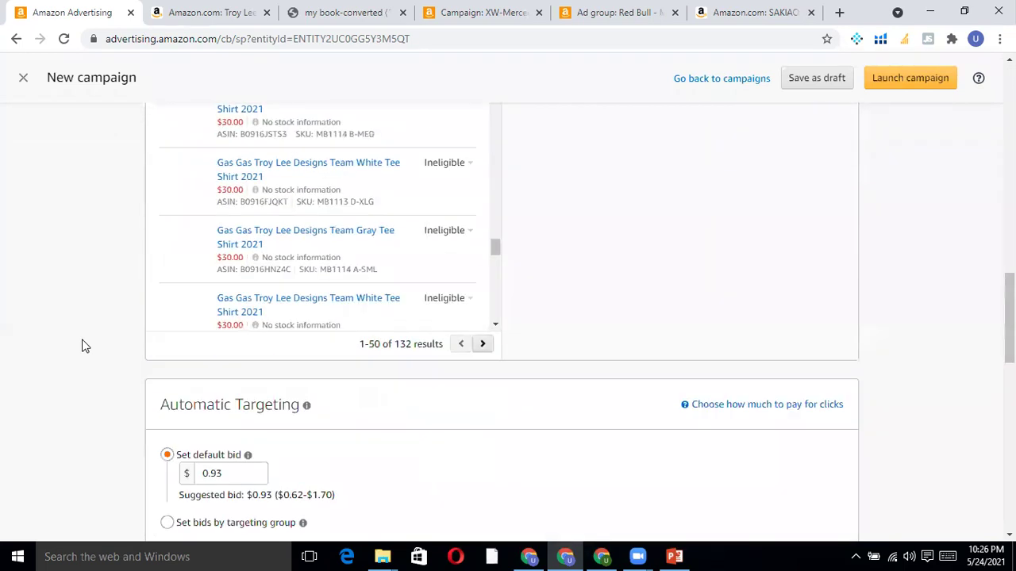
pyautogui.scroll(5, 435, 253)
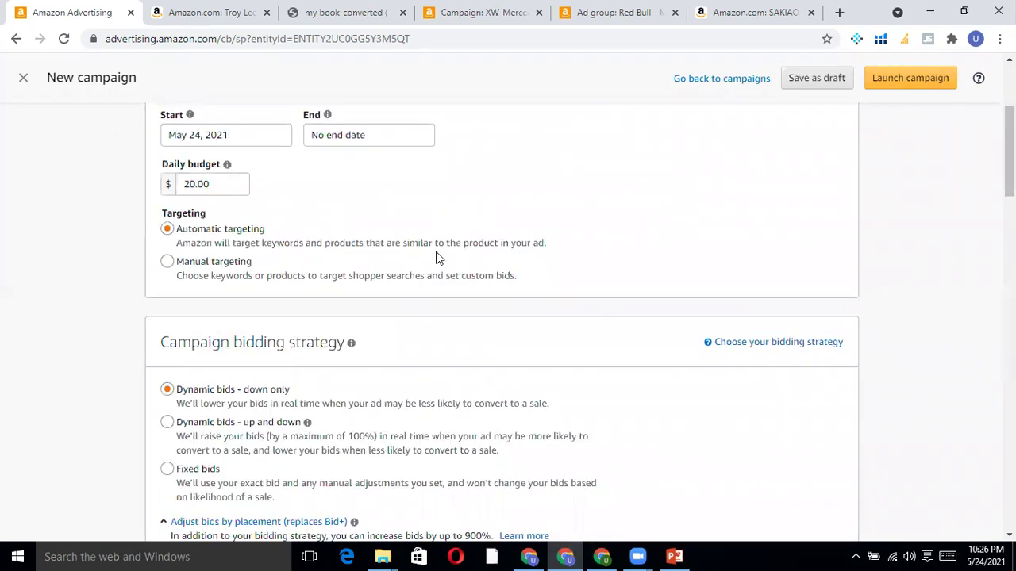
# Open the account's campaign list in the other Advertising tab and search it for "troy".
pyautogui.scroll(3, 670, 301)
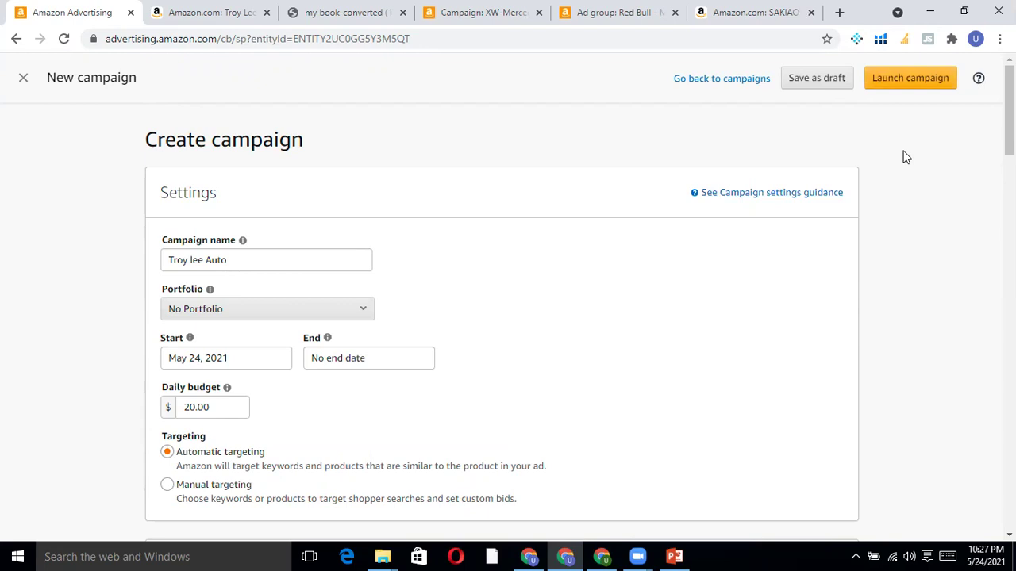
pyautogui.click(490, 11)
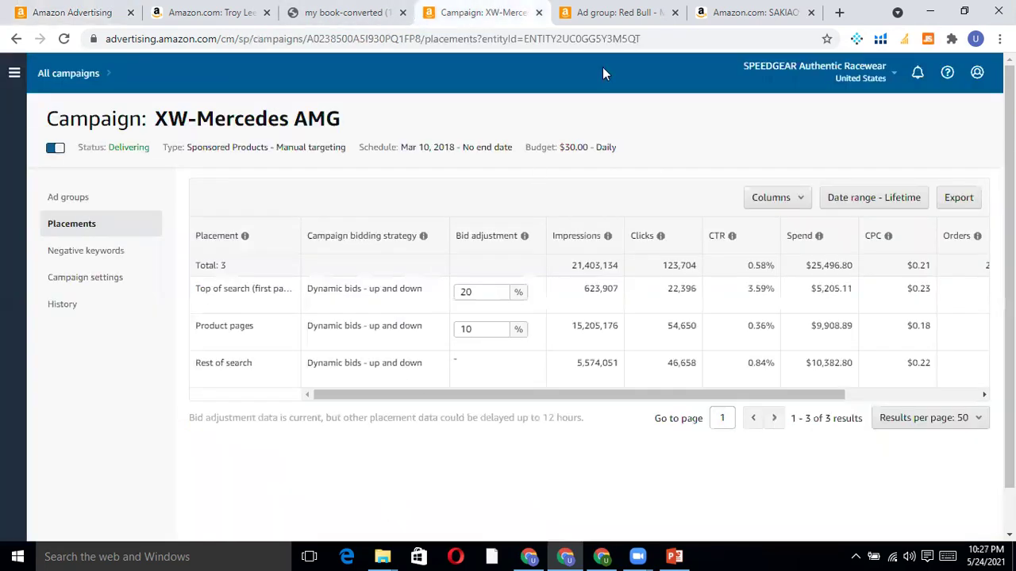
pyautogui.click(605, 9)
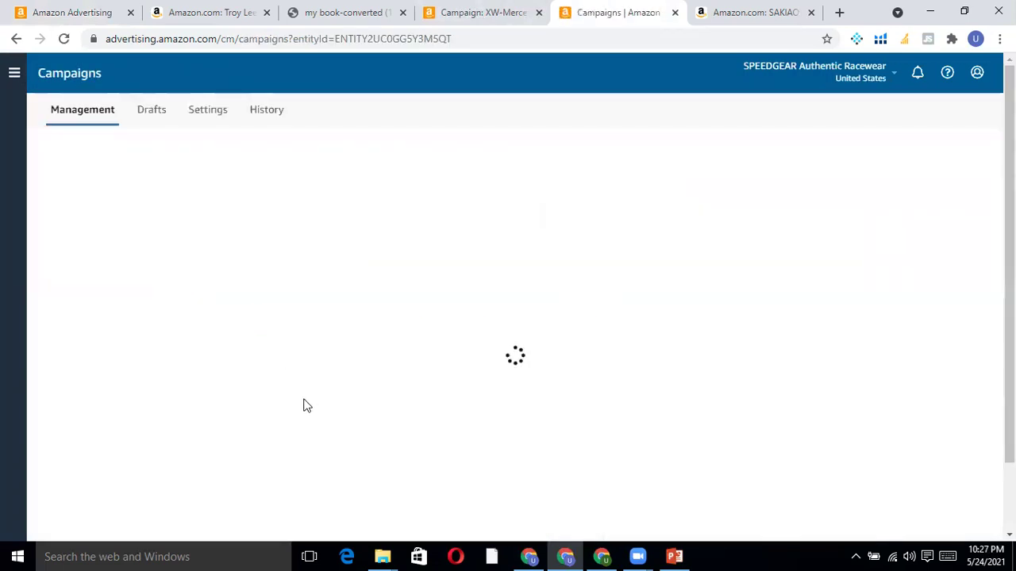
pyautogui.scroll(-3, 355, 403)
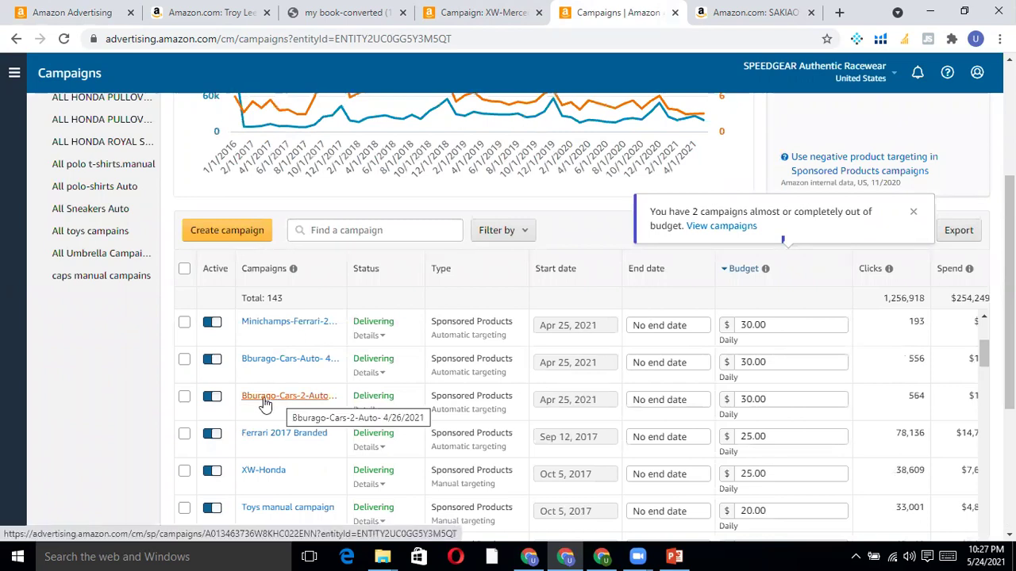
pyautogui.click(349, 231)
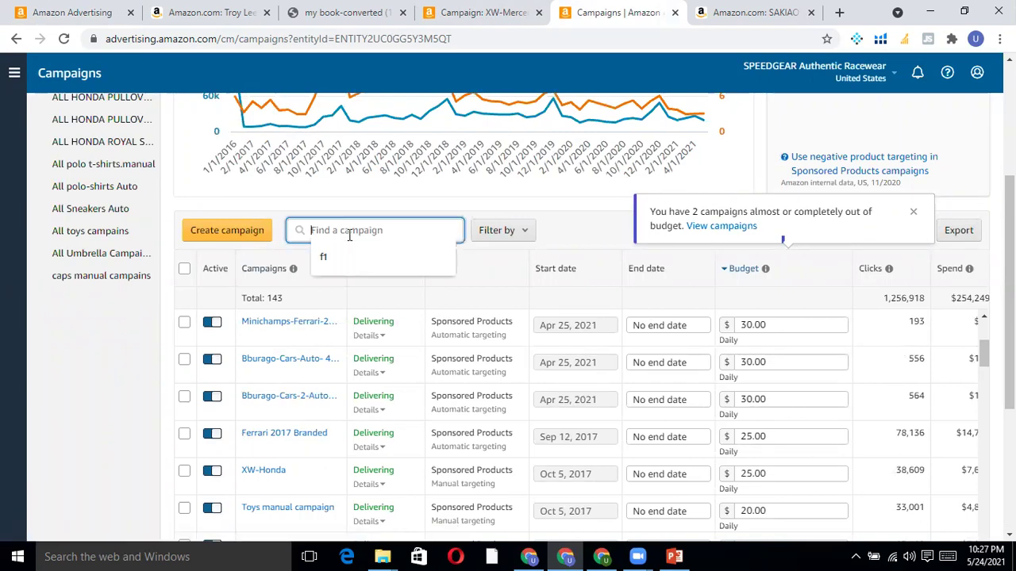
pyautogui.write('troy')
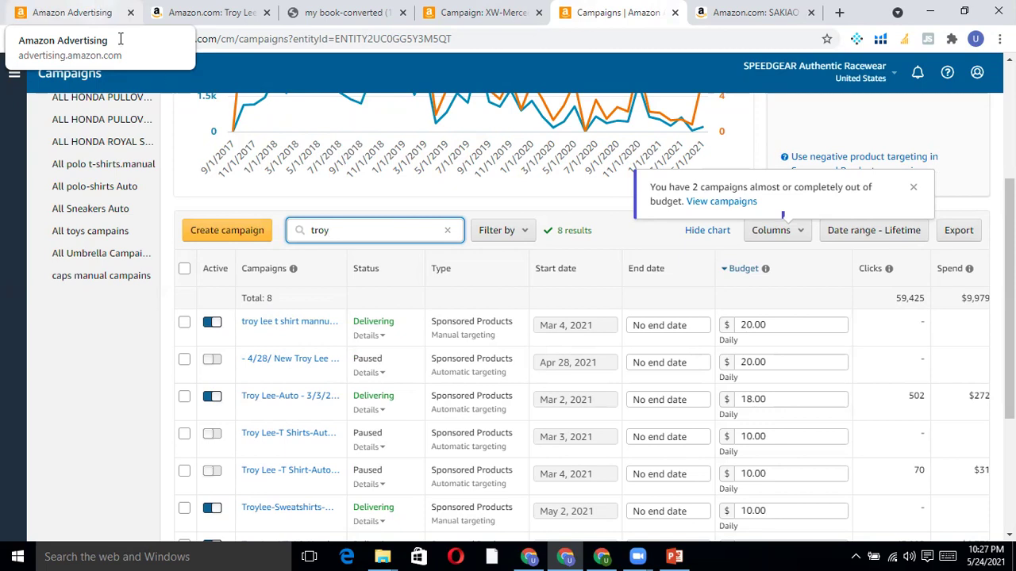
# Start creating another campaign of the Sponsored Products type.
pyautogui.moveTo(187, 231); pyautogui.dragTo(242, 230)
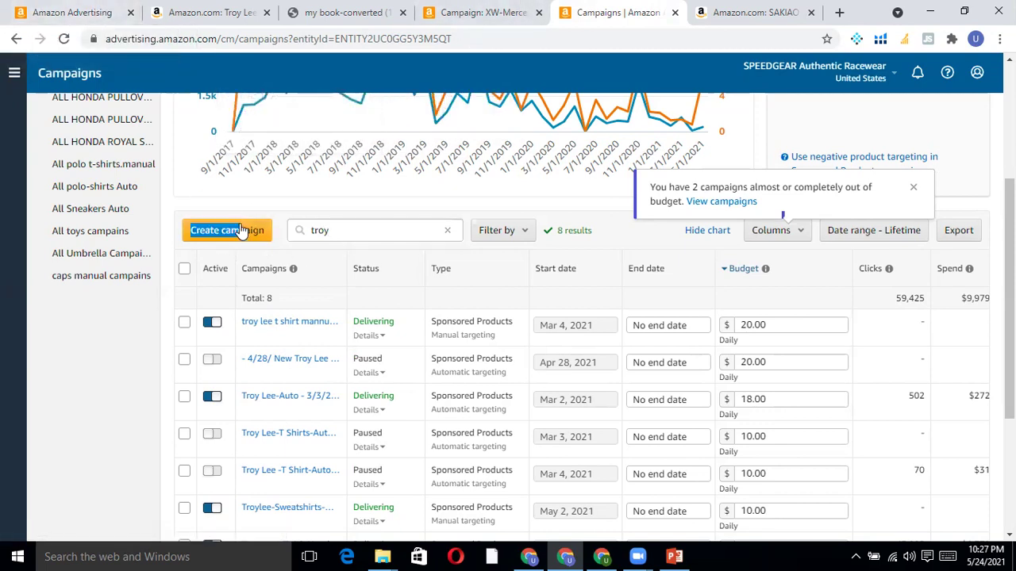
pyautogui.click(292, 321)
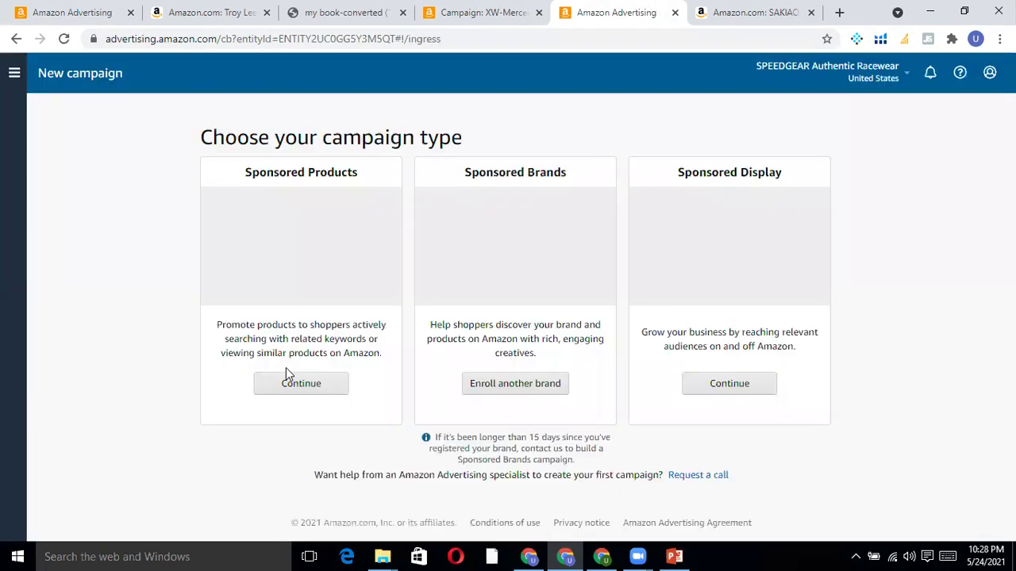
pyautogui.click(313, 388)
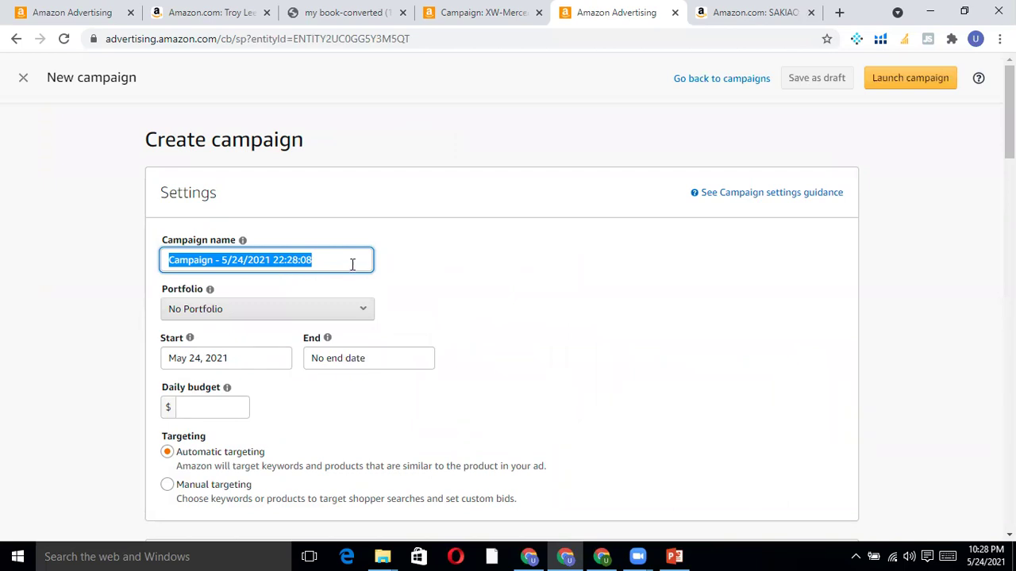
# Replace the default campaign name with "Troy Lee T shirts Mannual".
pyautogui.press('BackSpace')
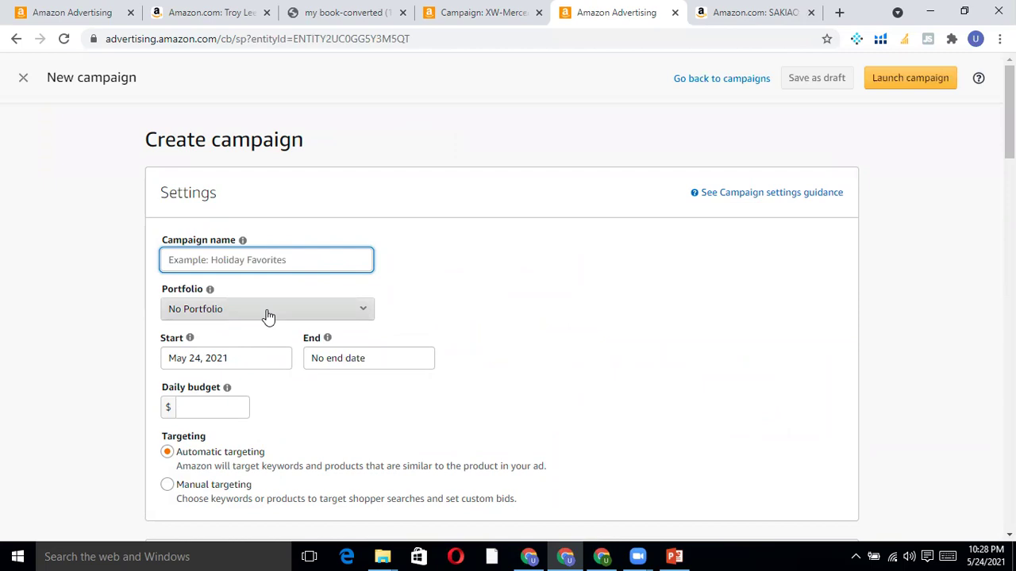
pyautogui.write('Tr')
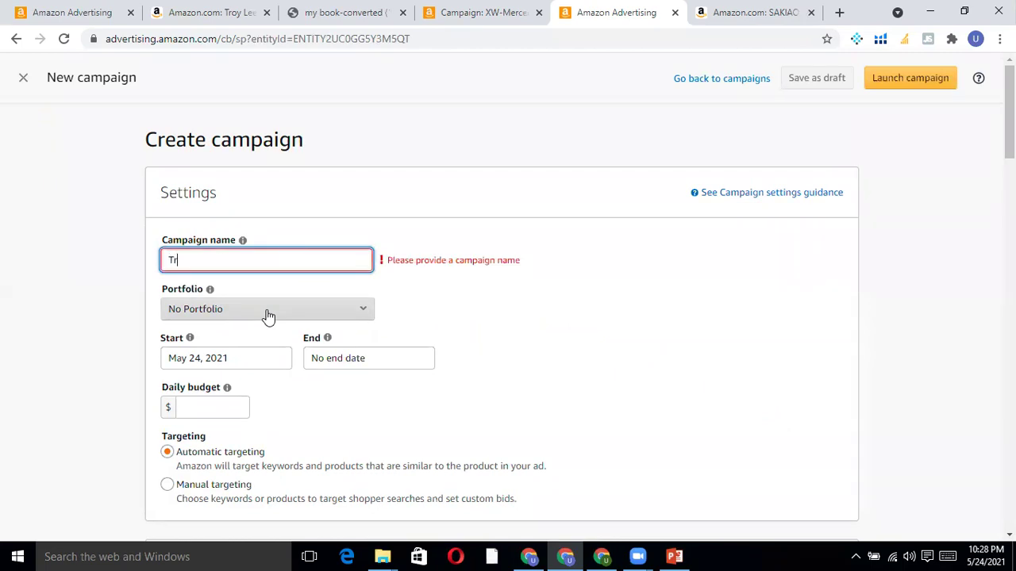
pyautogui.write('oy Lee ')
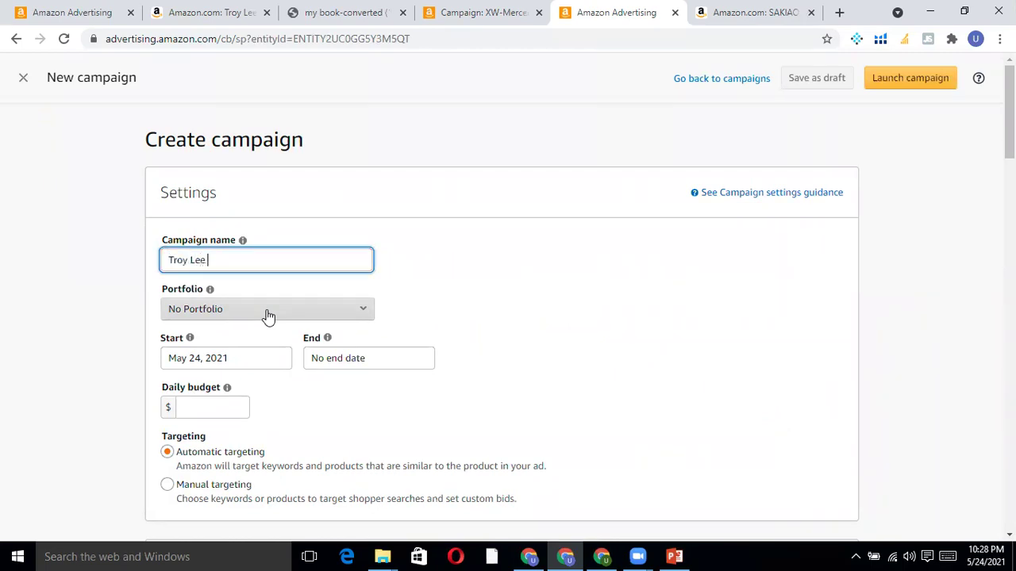
pyautogui.write('T shirts Ma')
pyautogui.write('nnual')
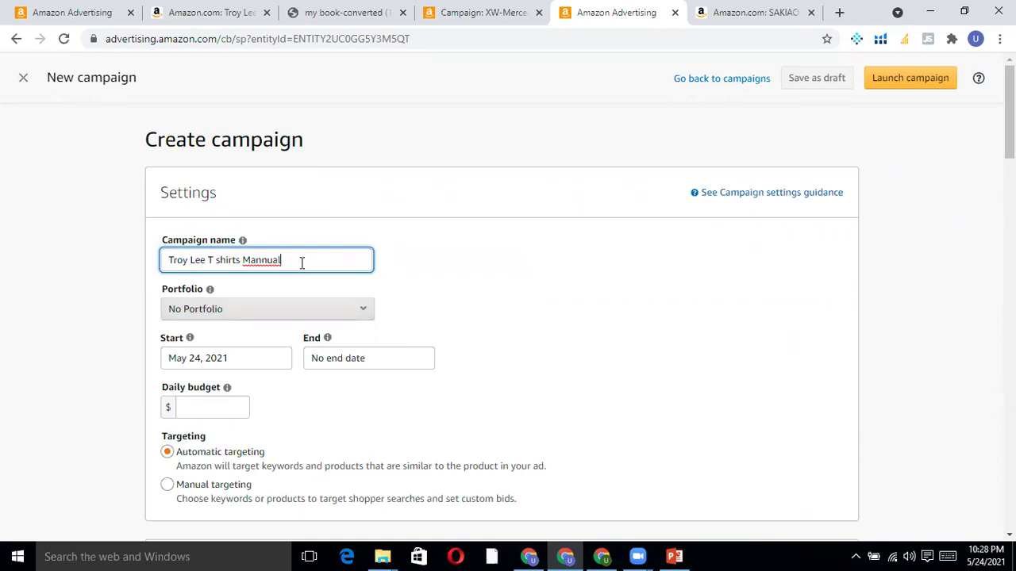
# Assign the campaign to the "All polo t-shirts.manual" portfolio.
pyautogui.click(292, 310)
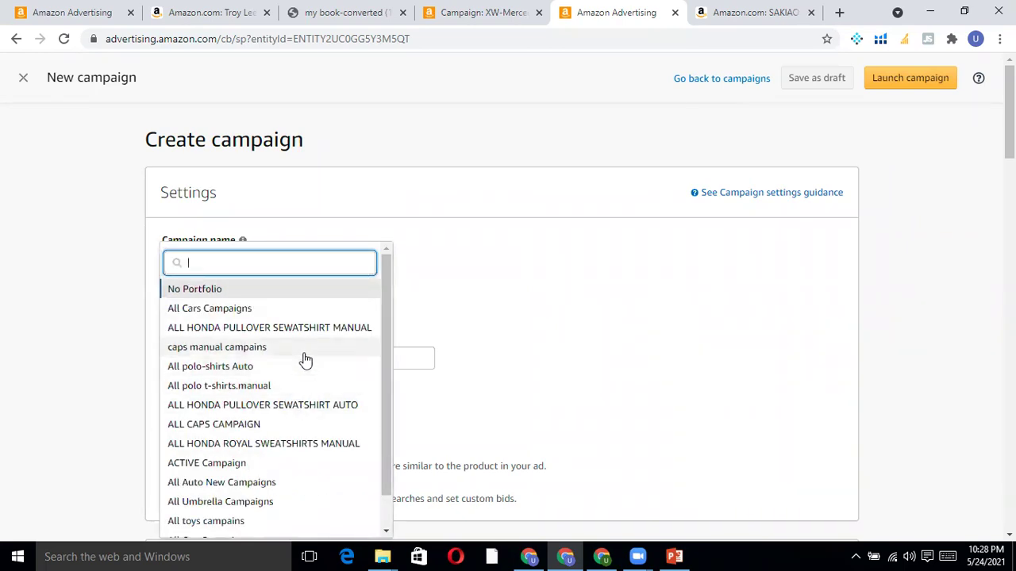
pyautogui.scroll(-1, 290, 503)
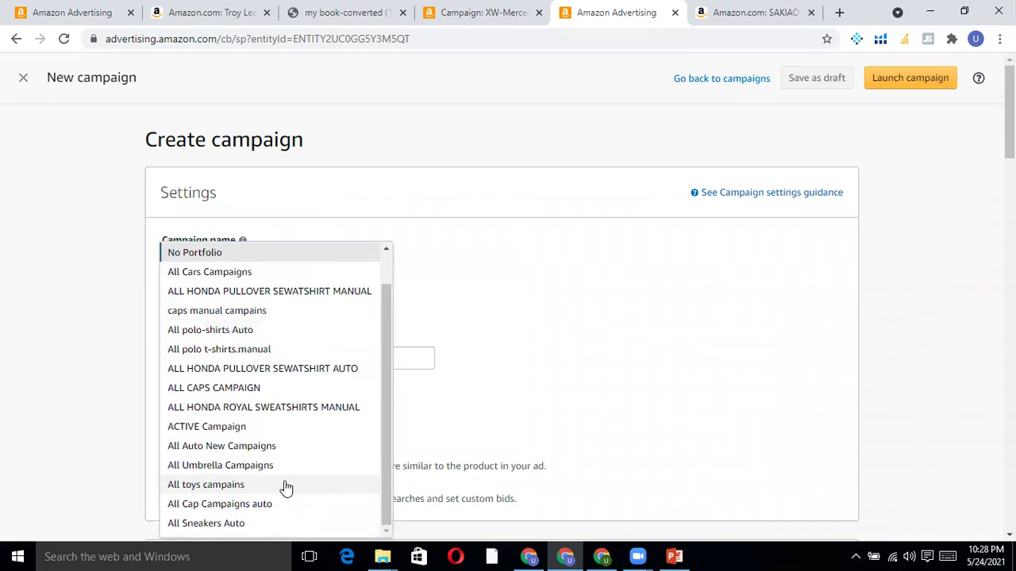
pyautogui.scroll(-1, 284, 500)
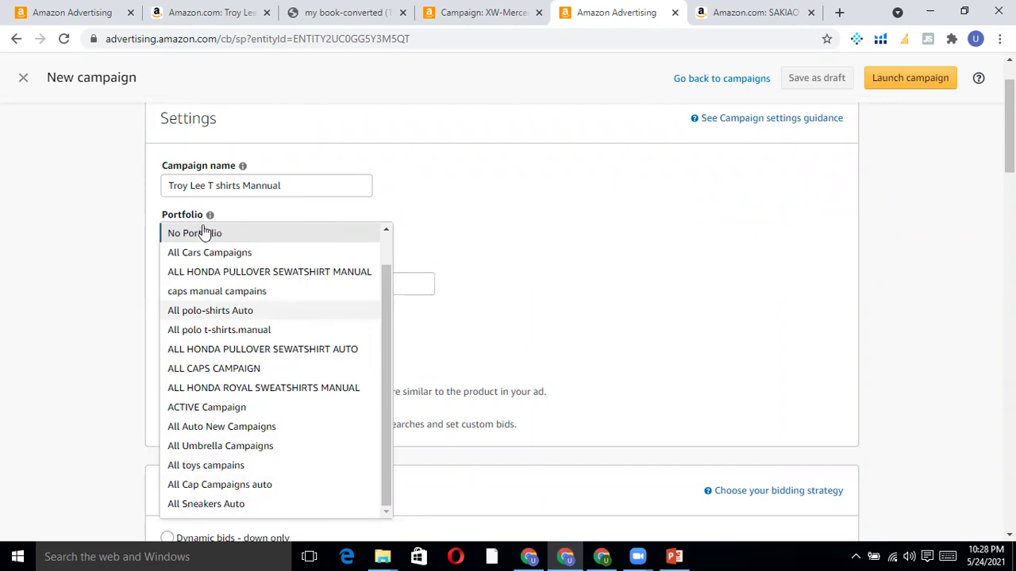
pyautogui.click(543, 275)
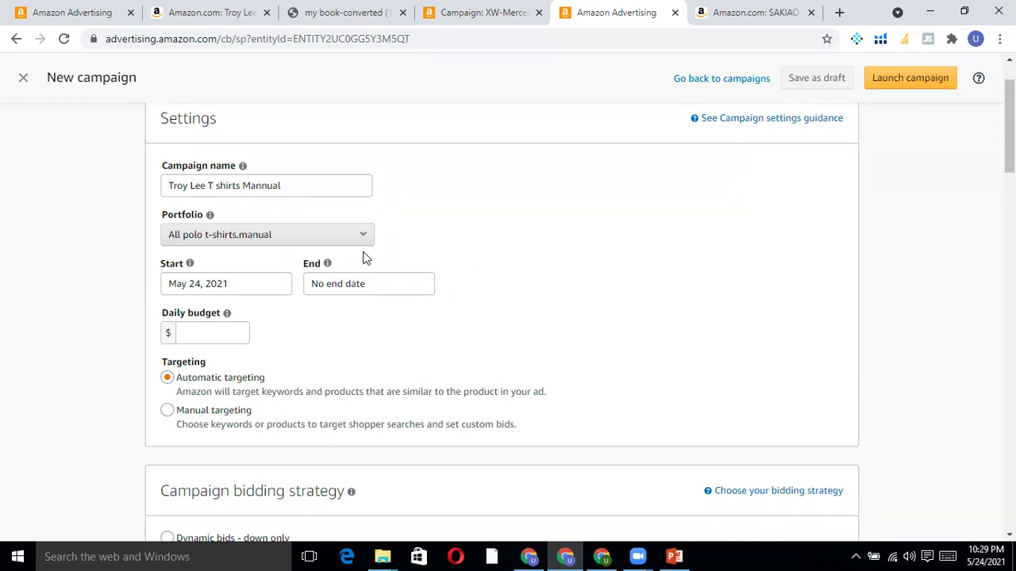
# Set the daily budget to $20 and choose manual targeting.
pyautogui.click(219, 326)
pyautogui.write('20')
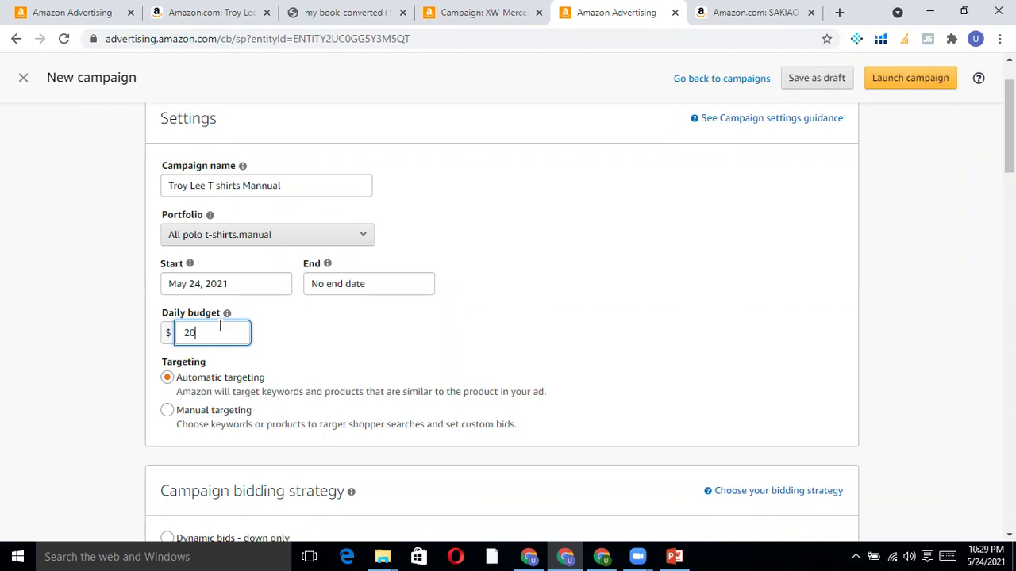
pyautogui.click(214, 412)
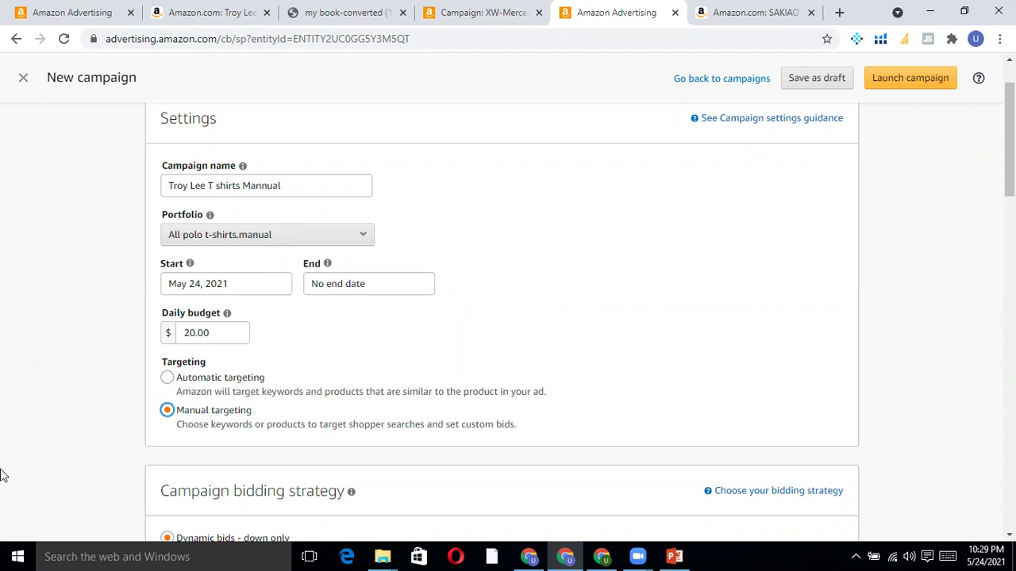
# Name the ad group "Troy Lee T shirts Mannual", add the large red Troy Lee Gasgas team shirt, and keep keyword targeting.
pyautogui.scroll(-6, 3, 475)
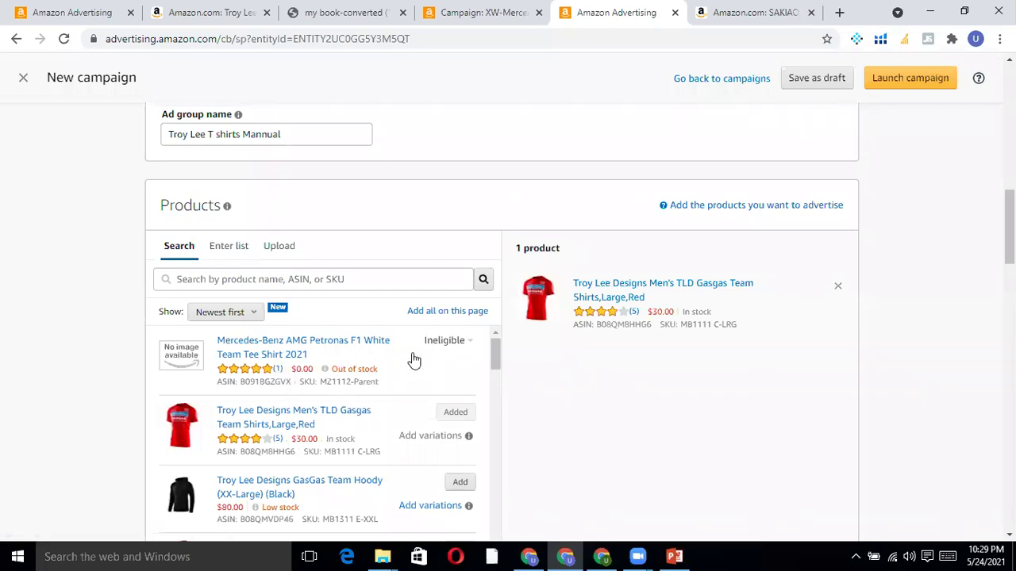
pyautogui.moveTo(444, 347)
pyautogui.scroll(-3, 582, 370)
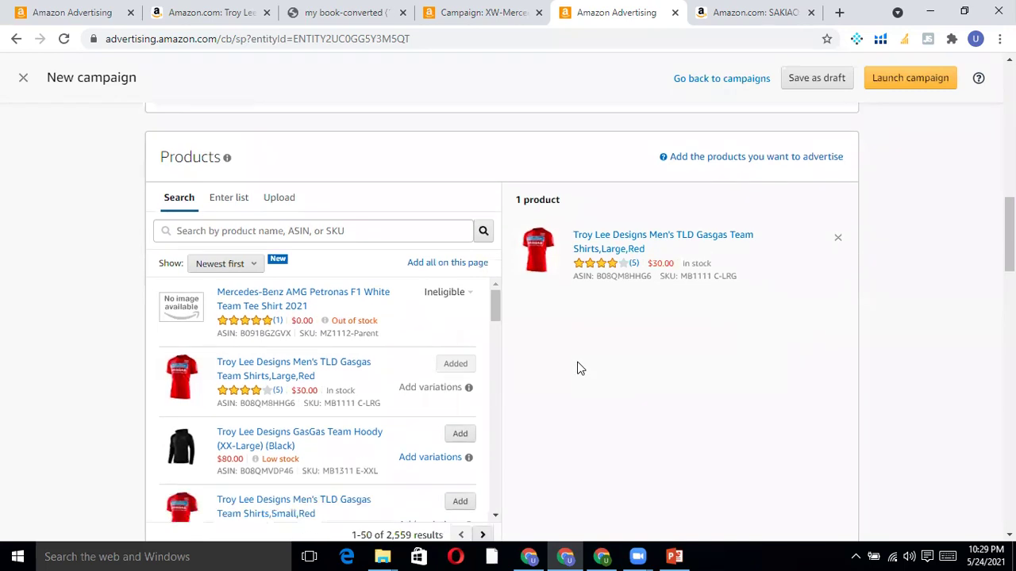
pyautogui.scroll(3, 583, 322)
pyautogui.scroll(-4, 585, 325)
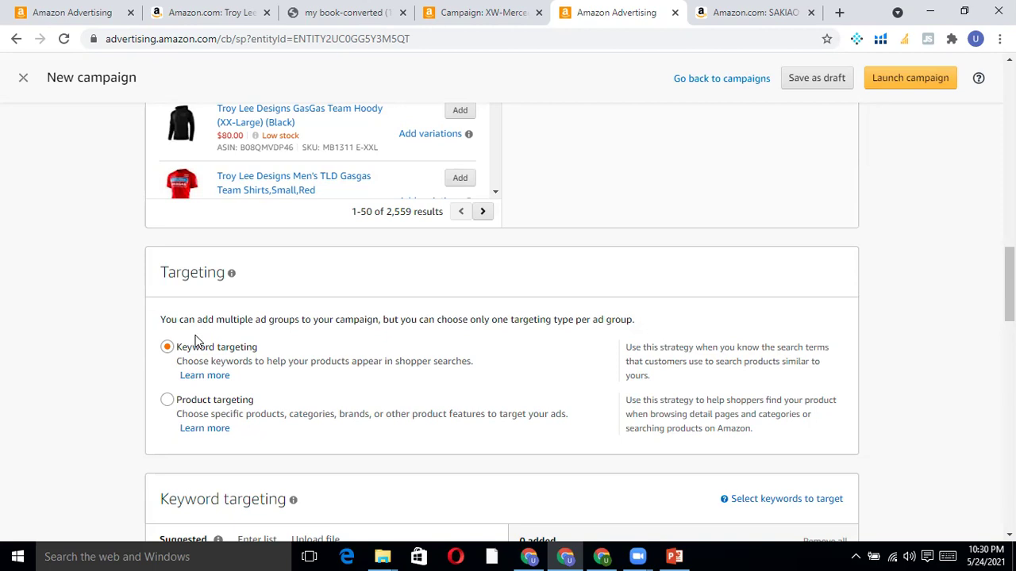
# Search the Amazon store for "troy t shirts" and browse the shirt listings.
pyautogui.click(738, 16)
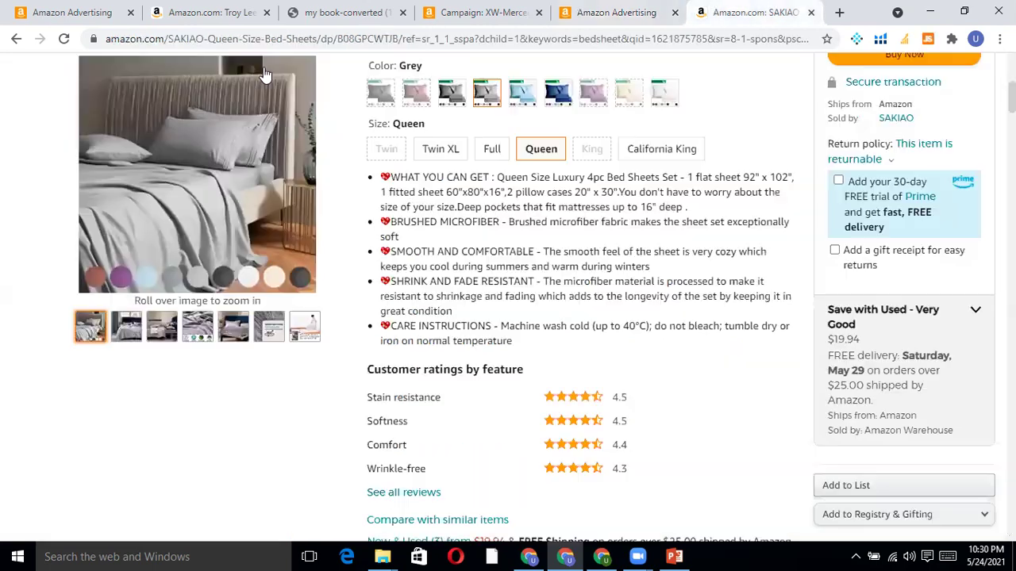
pyautogui.scroll(5, 322, 80)
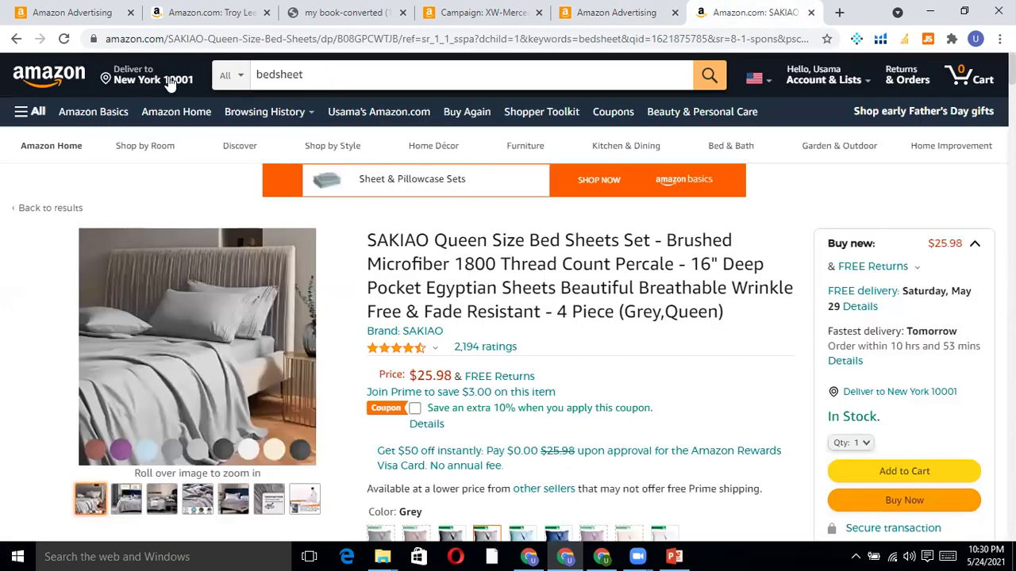
pyautogui.tripleClick(353, 75)
pyautogui.write('troy t shirts')
pyautogui.press('Return')
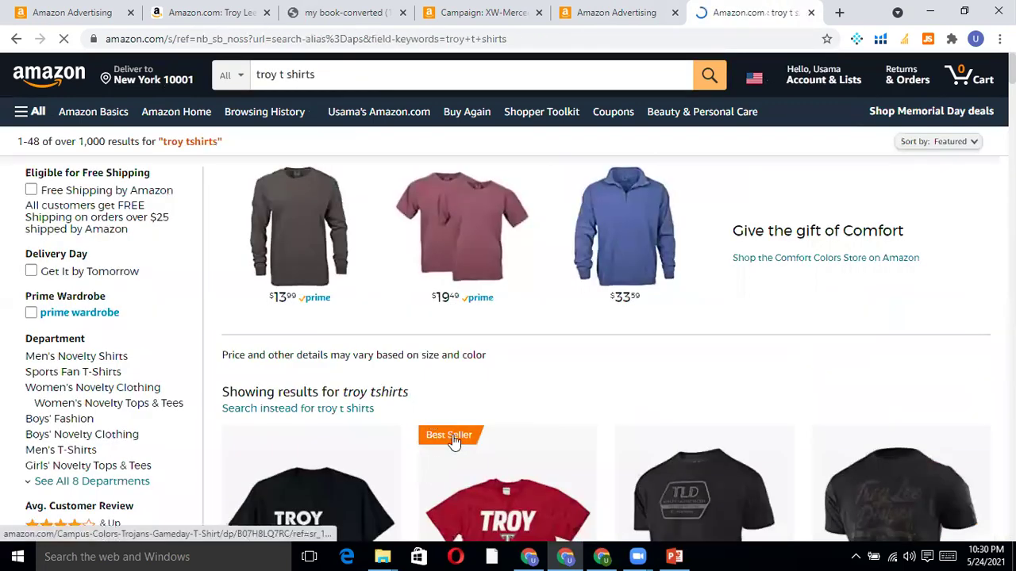
pyautogui.scroll(-5, 628, 364)
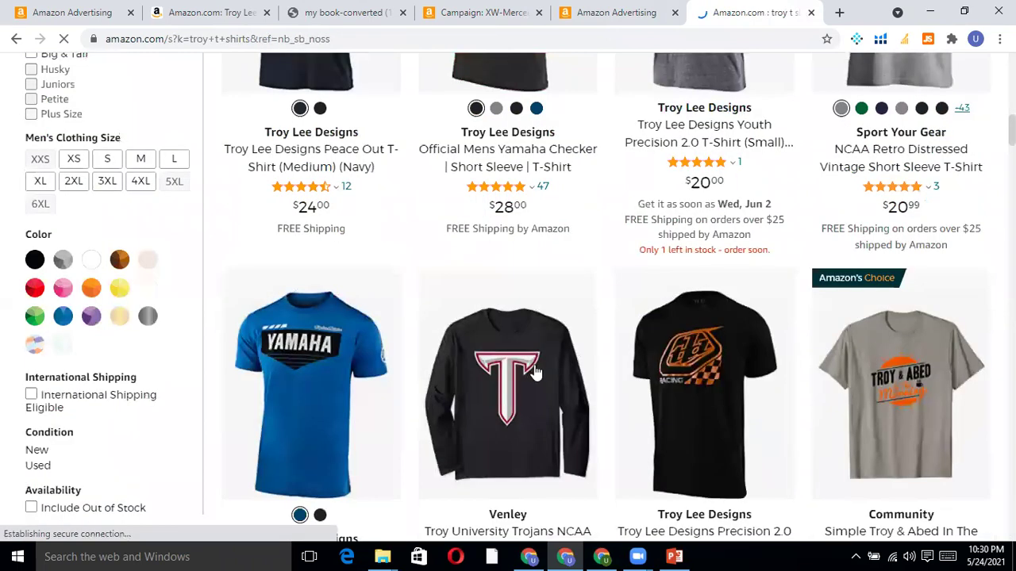
# Return to the new campaign form and review the keyword targeting and product targeting options.
pyautogui.click(477, 12)
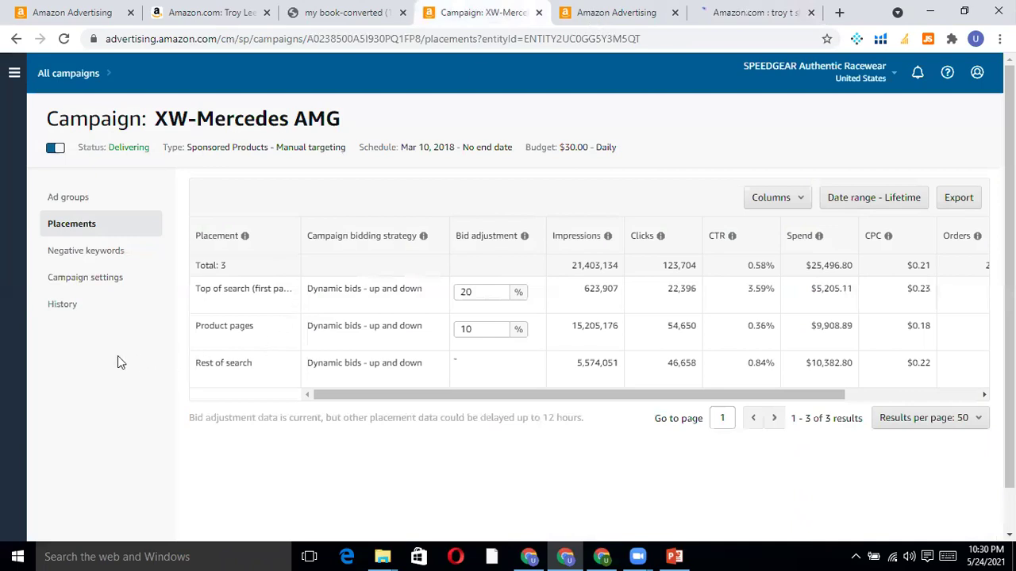
pyautogui.hotkey('ctrl', 'Tab')
pyautogui.scroll(-5, 118, 359)
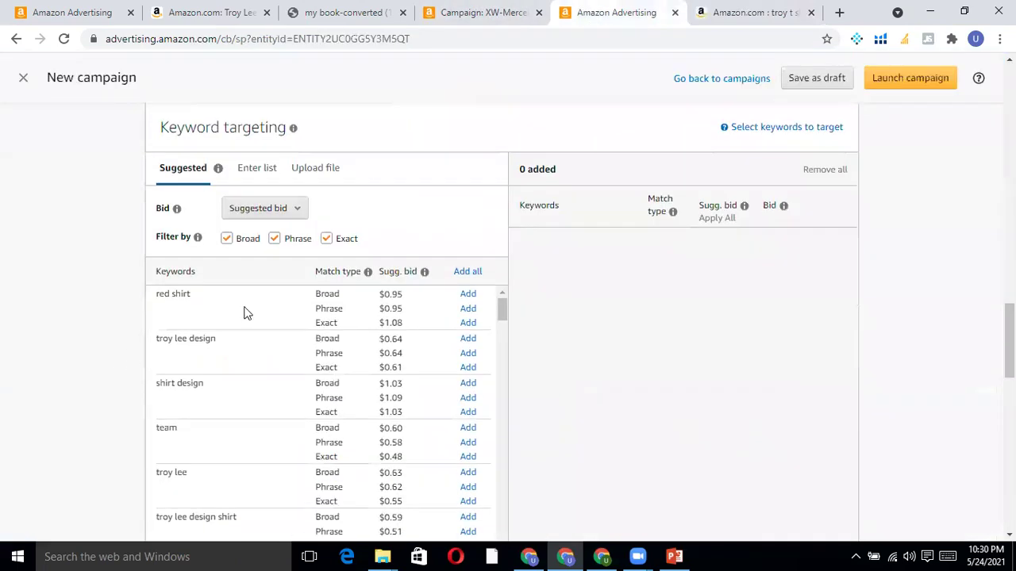
pyautogui.scroll(5, 252, 248)
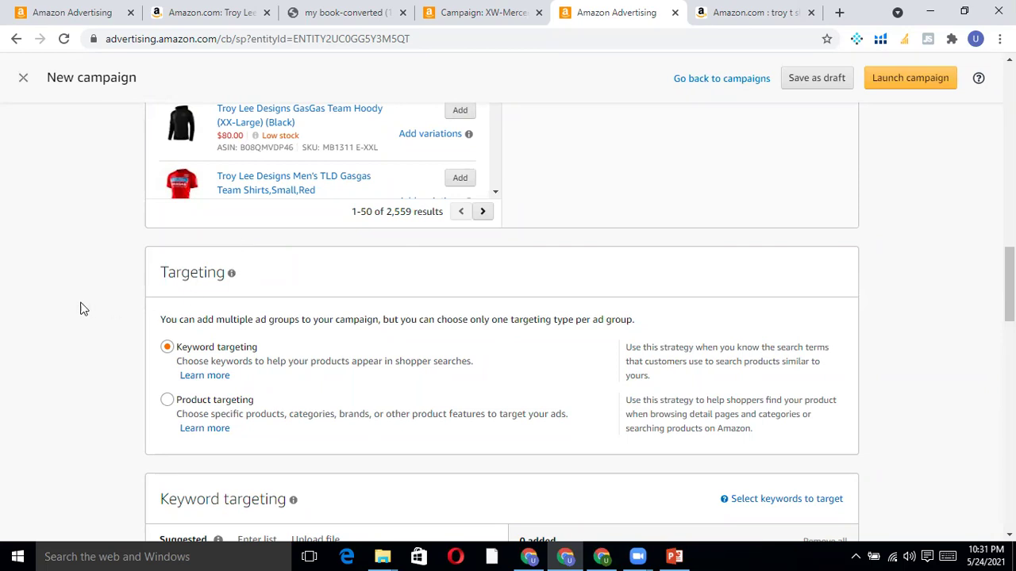
# Examine the suggested keywords with their broad, phrase and exact match types and suggested bids.
pyautogui.scroll(-3, 80, 306)
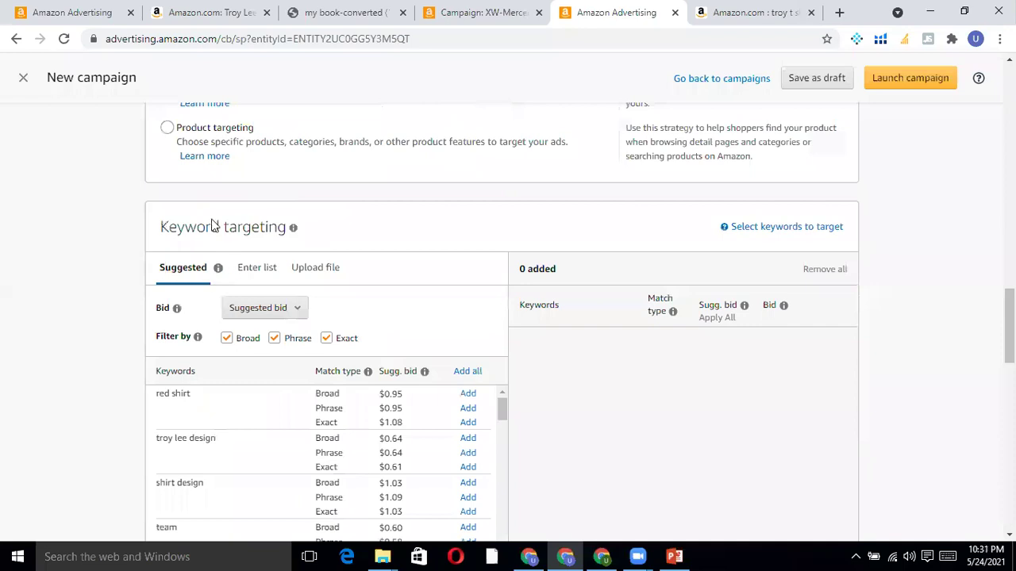
pyautogui.scroll(-3, 190, 204)
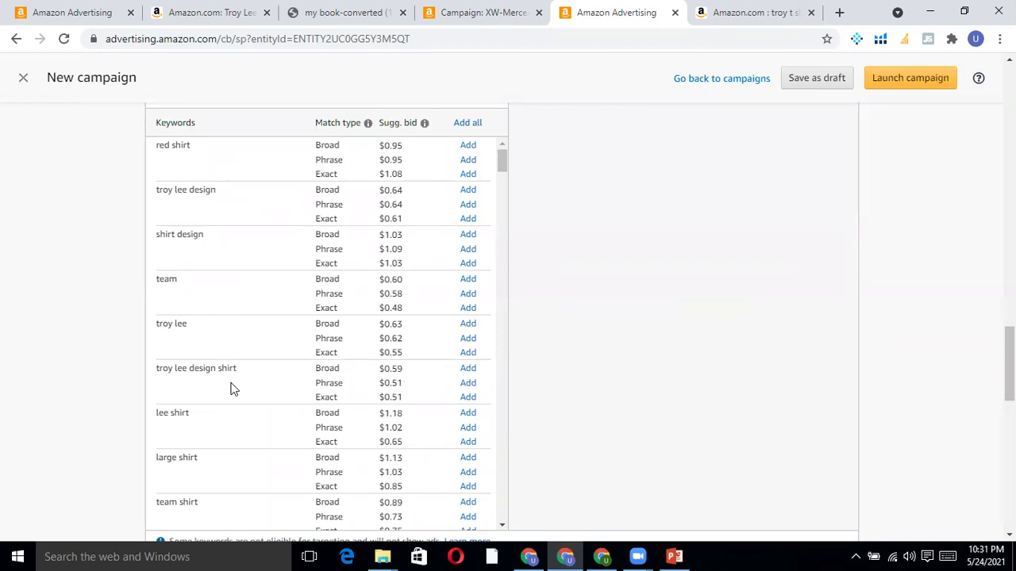
pyautogui.scroll(-3, 225, 419)
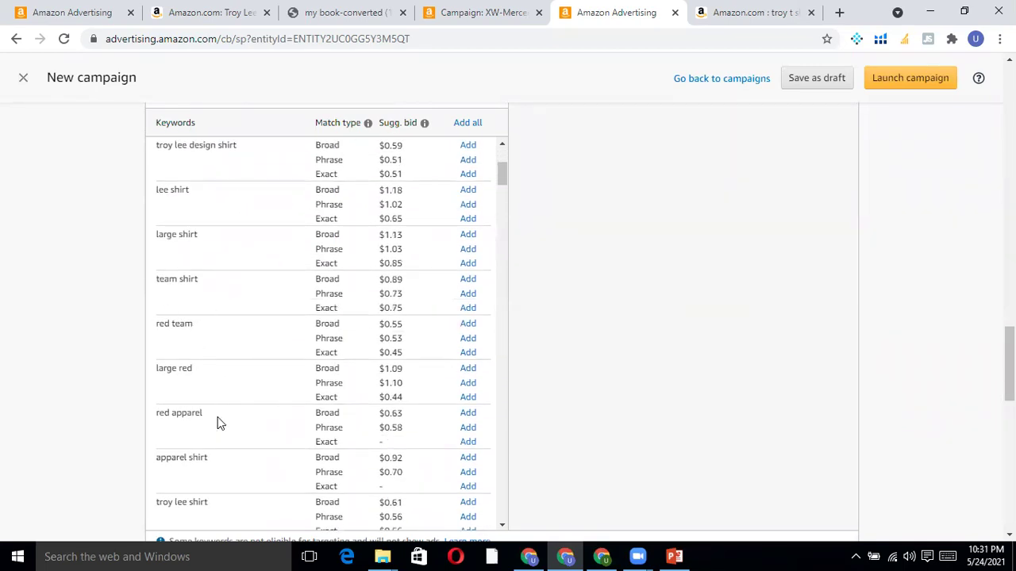
pyautogui.scroll(-1, 217, 421)
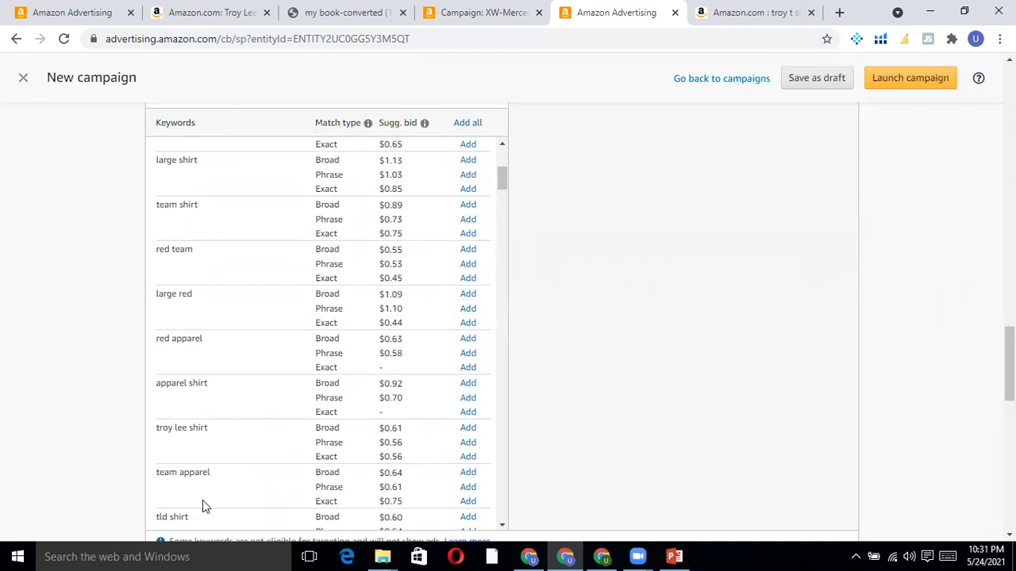
pyautogui.scroll(-3, 205, 389)
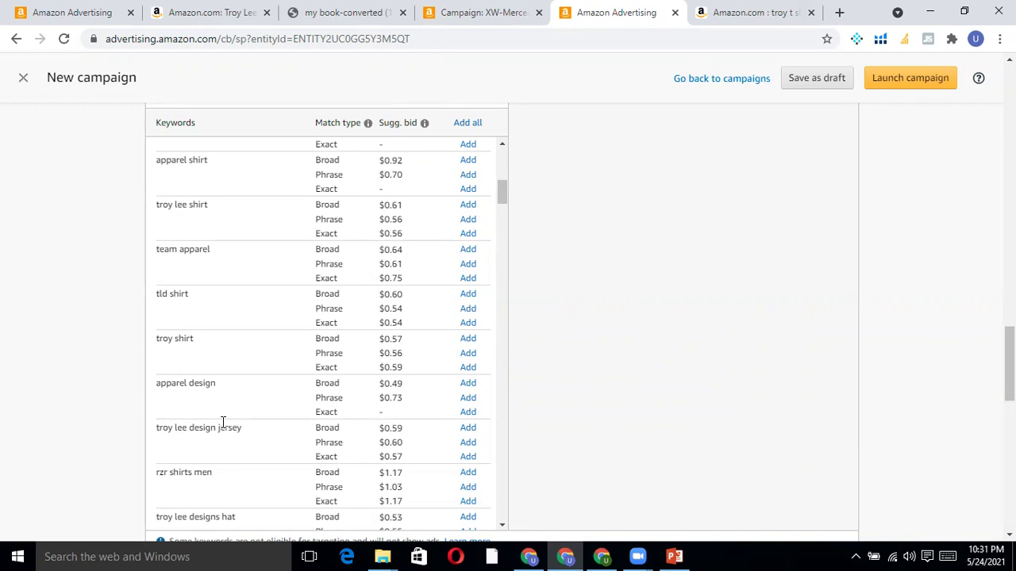
pyautogui.scroll(3, 270, 318)
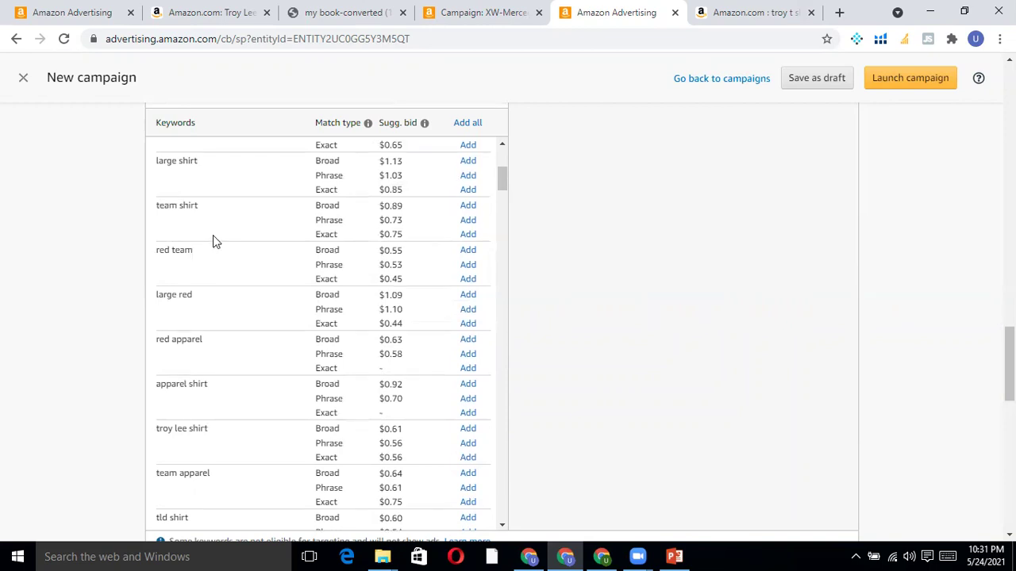
# Review the match types of the suggested "troy lee" keyword and the help text on choosing a bid type.
pyautogui.scroll(3, 212, 241)
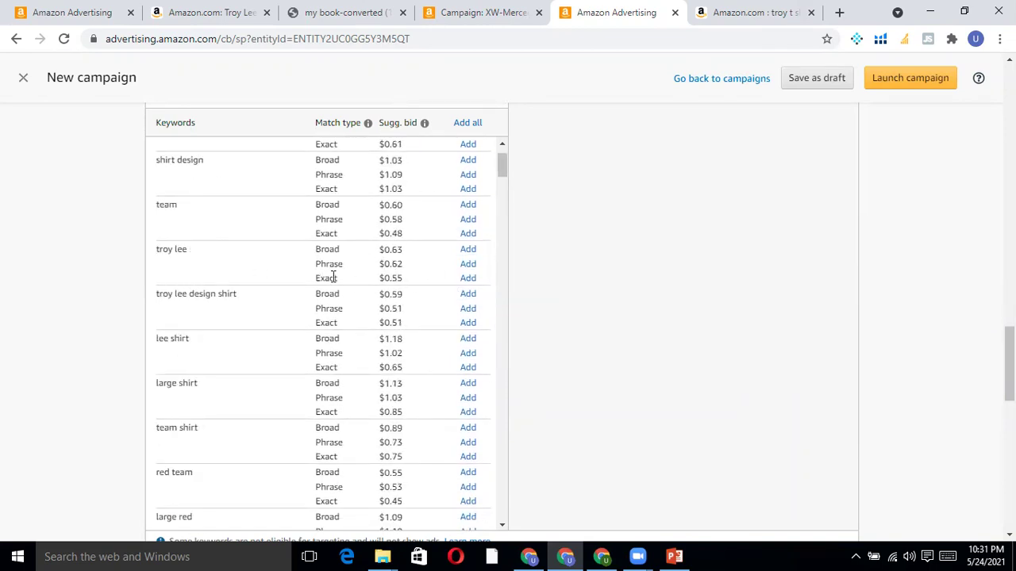
pyautogui.moveTo(334, 277); pyautogui.dragTo(316, 247)
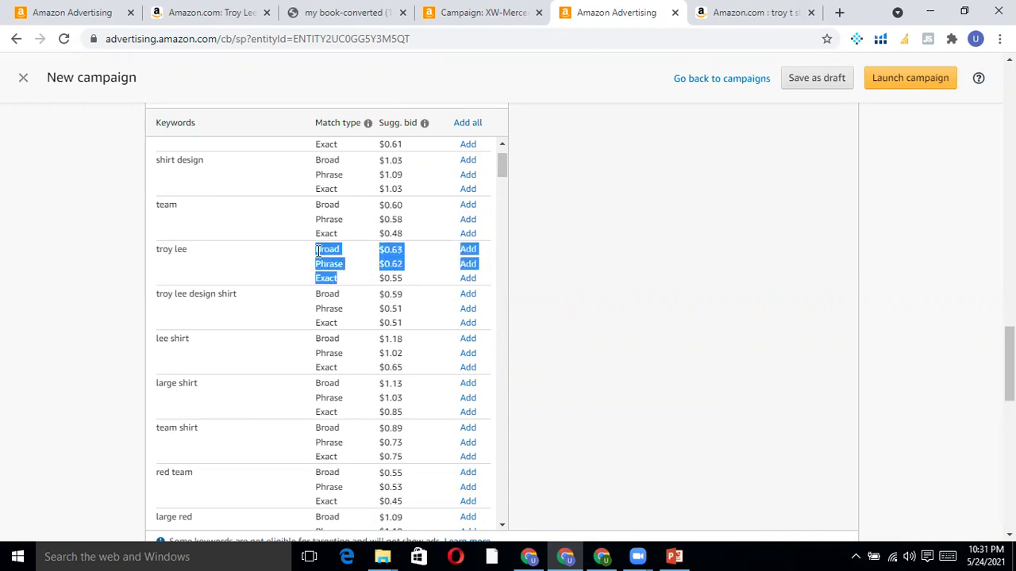
pyautogui.click(536, 283)
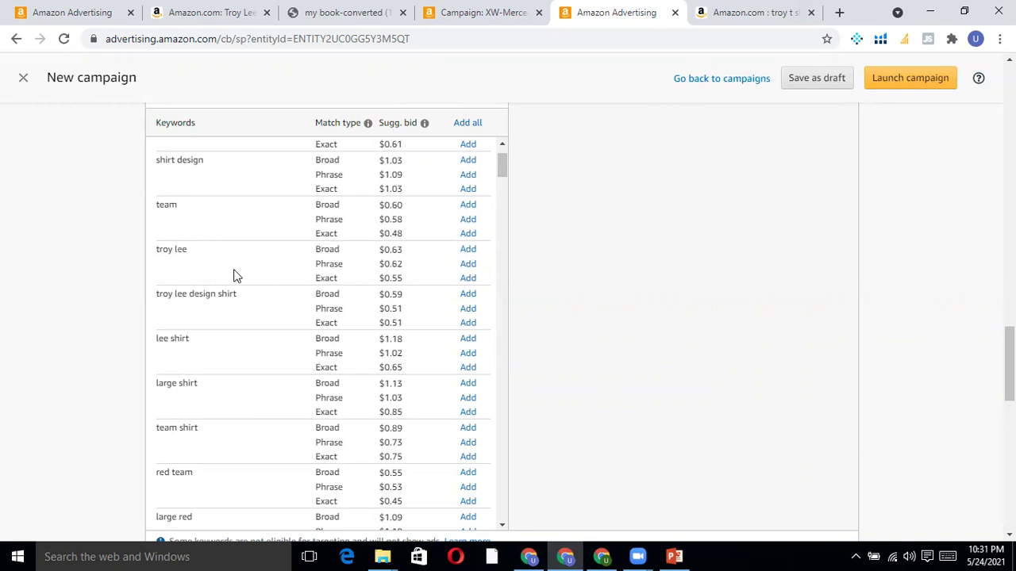
pyautogui.scroll(4, 111, 283)
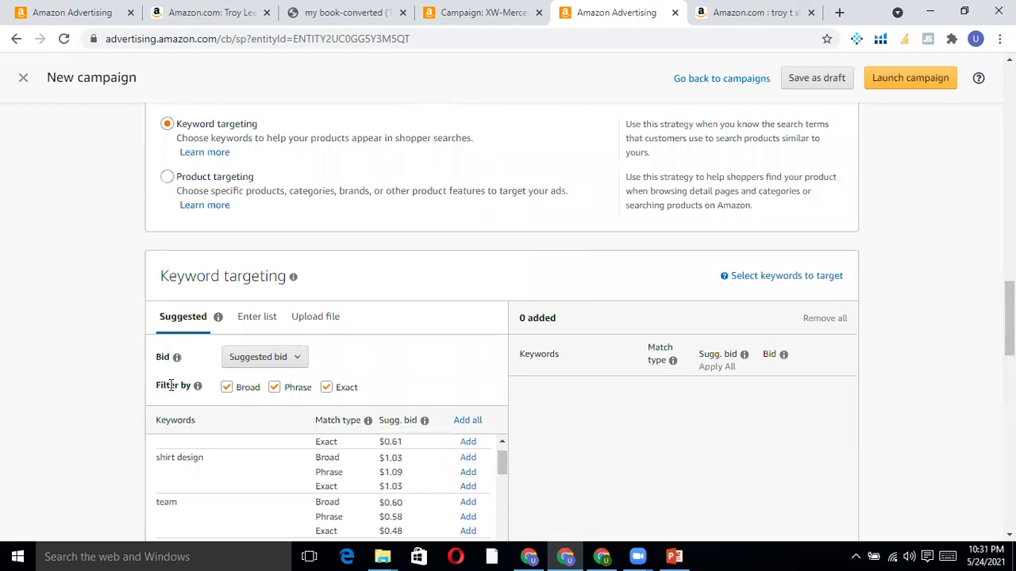
pyautogui.moveTo(177, 361)
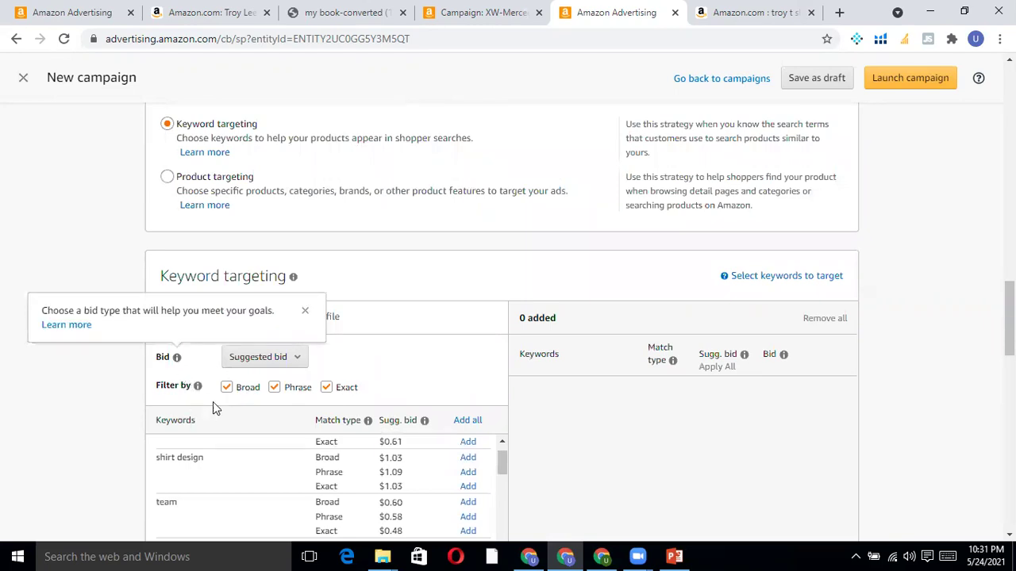
pyautogui.moveTo(724, 362)
pyautogui.scroll(3, 100, 363)
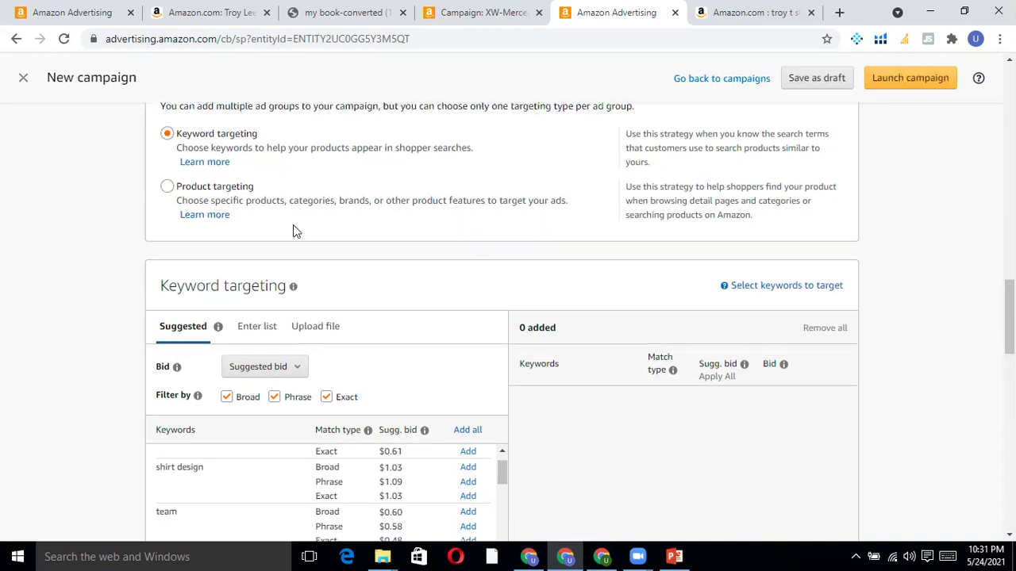
pyautogui.scroll(-2, 139, 389)
pyautogui.scroll(-1, 140, 389)
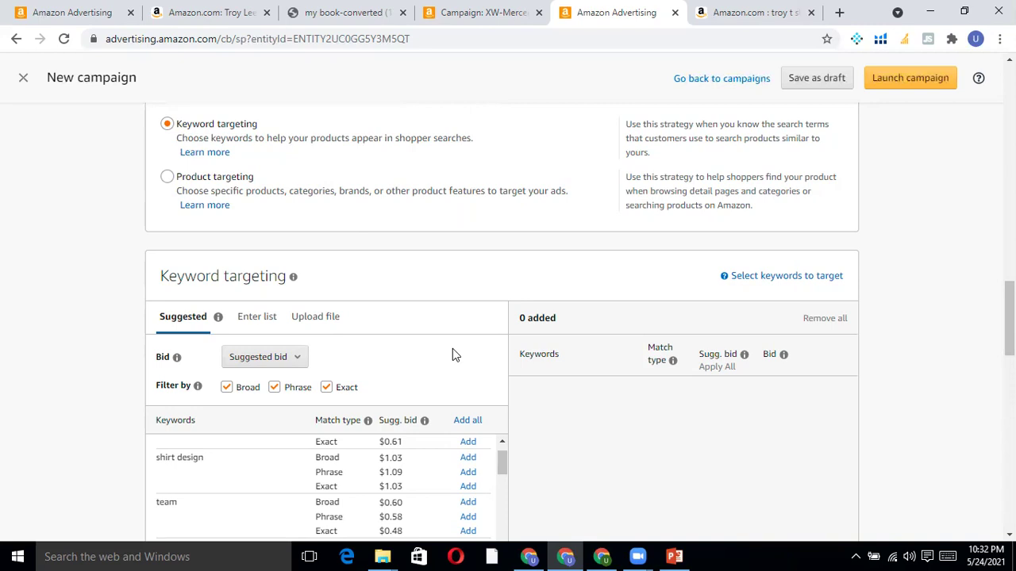
# Examine the suggested, custom and default bid options for keyword targeting.
pyautogui.click(285, 357)
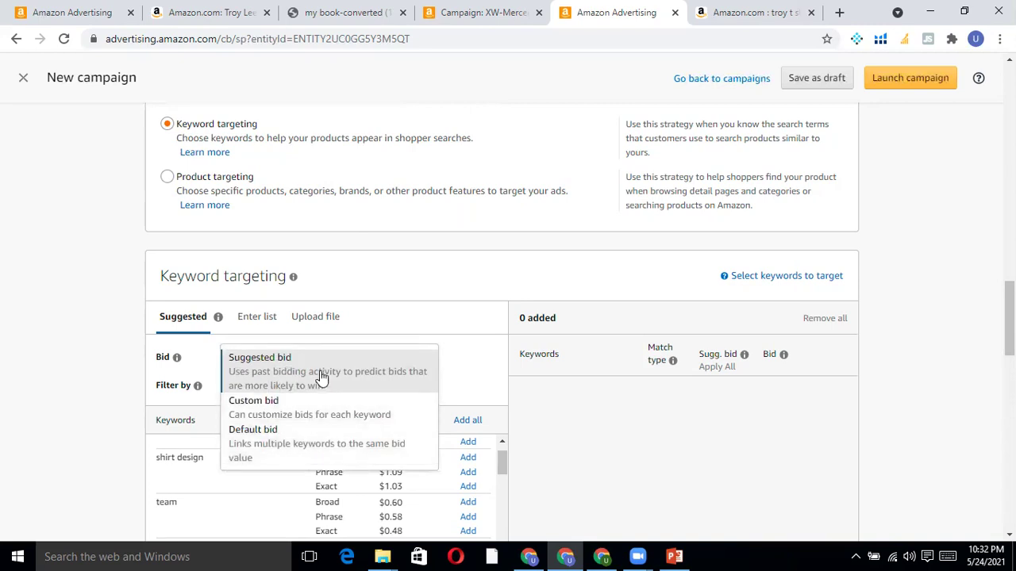
pyautogui.click(535, 417)
pyautogui.click(297, 361)
pyautogui.click(423, 389)
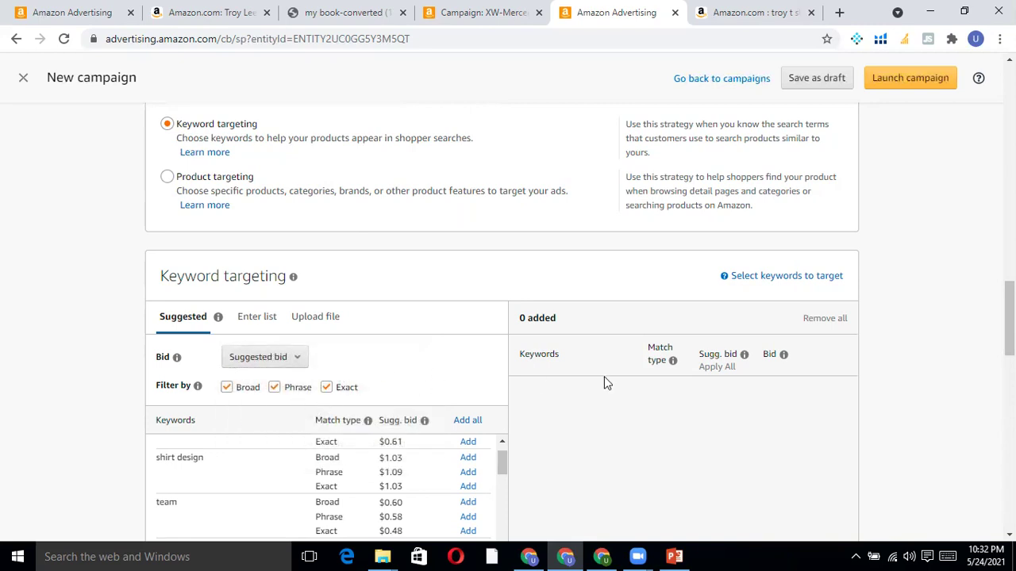
# Add "troy lee design" exact and "shirt design" broad and phrase, and set the phrase keyword's bid to $0.67.
pyautogui.scroll(-1, 719, 386)
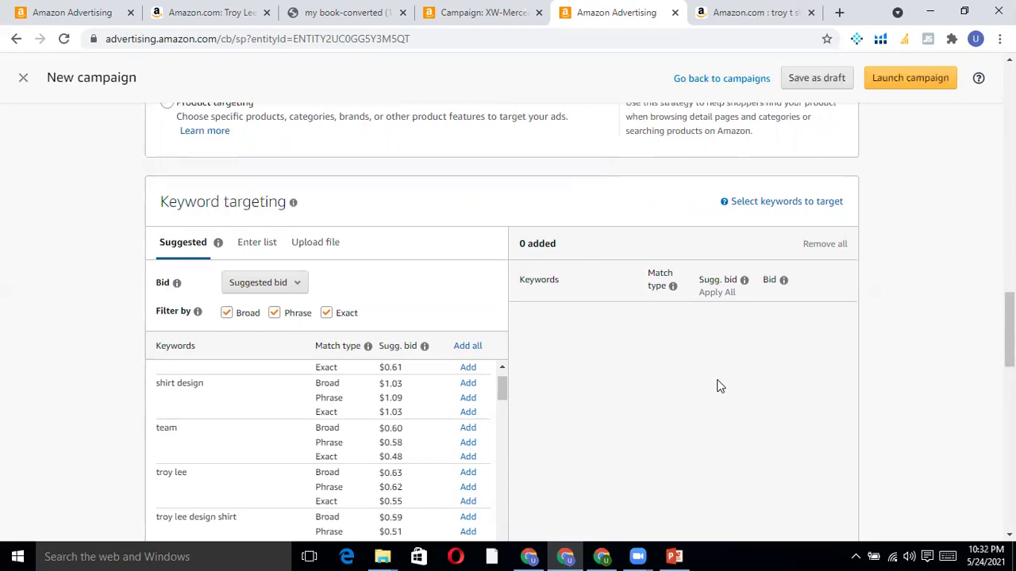
pyautogui.click(467, 369)
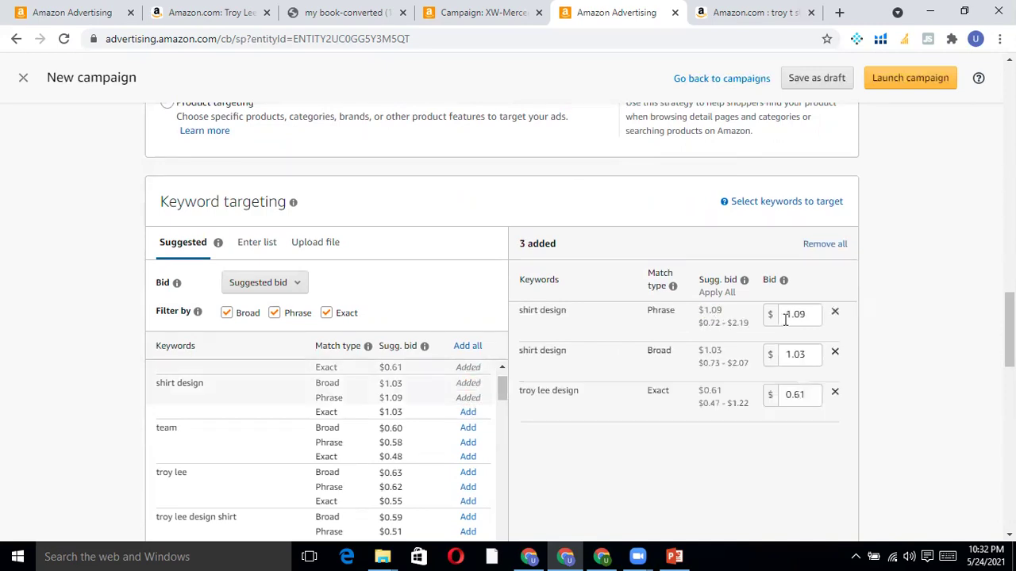
pyautogui.click(808, 318)
pyautogui.press('BackSpace')
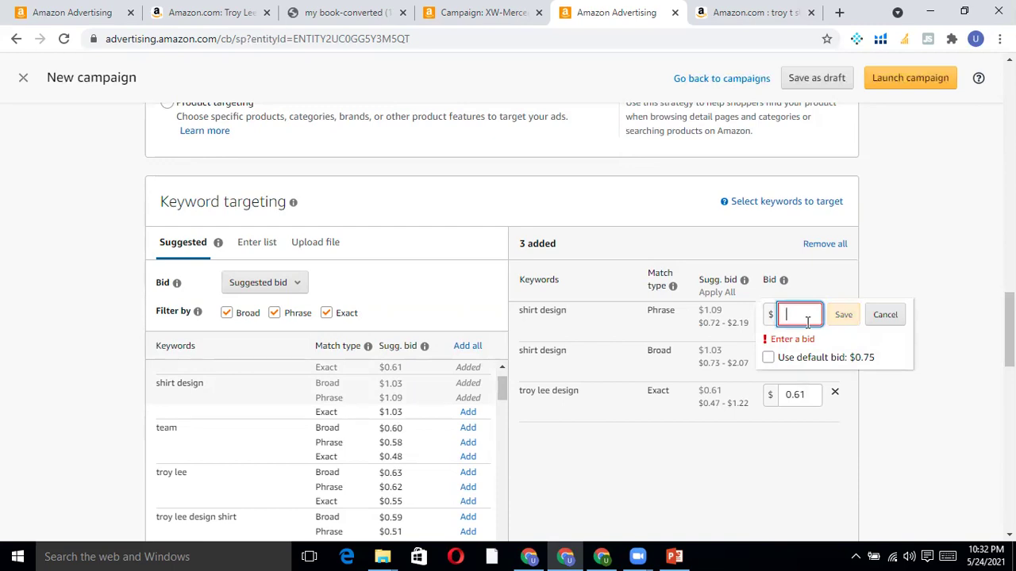
pyautogui.write('0.67')
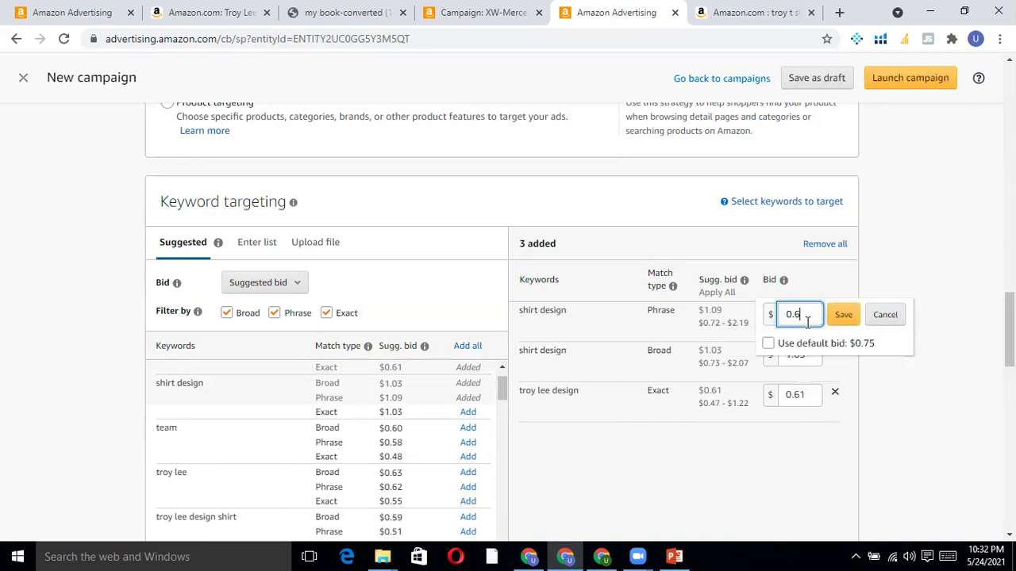
pyautogui.click(844, 314)
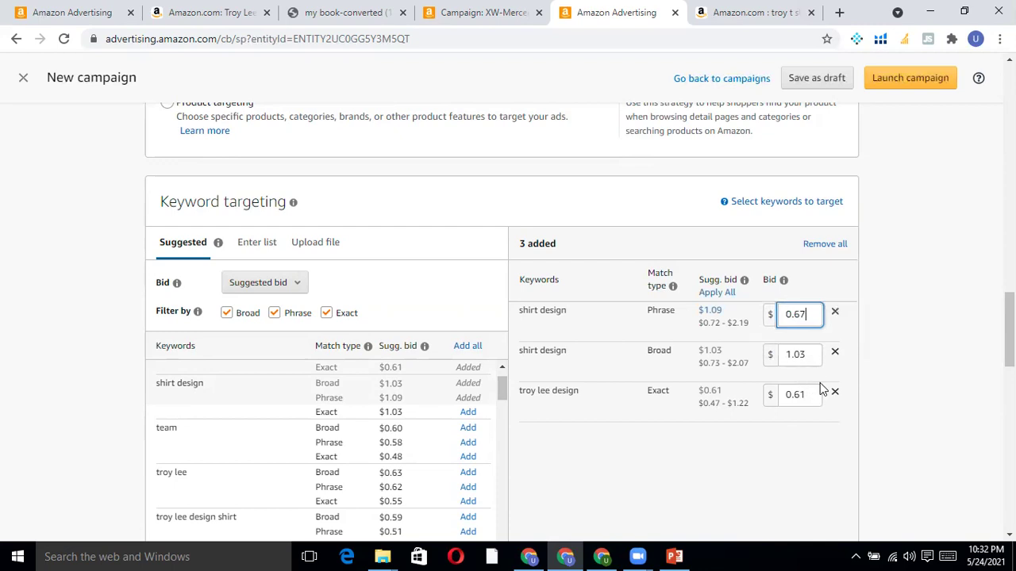
# Remove the "shirt design" phrase and broad keywords and the "troy lee design" exact keyword from the targeting list.
pyautogui.doubleClick(801, 314)
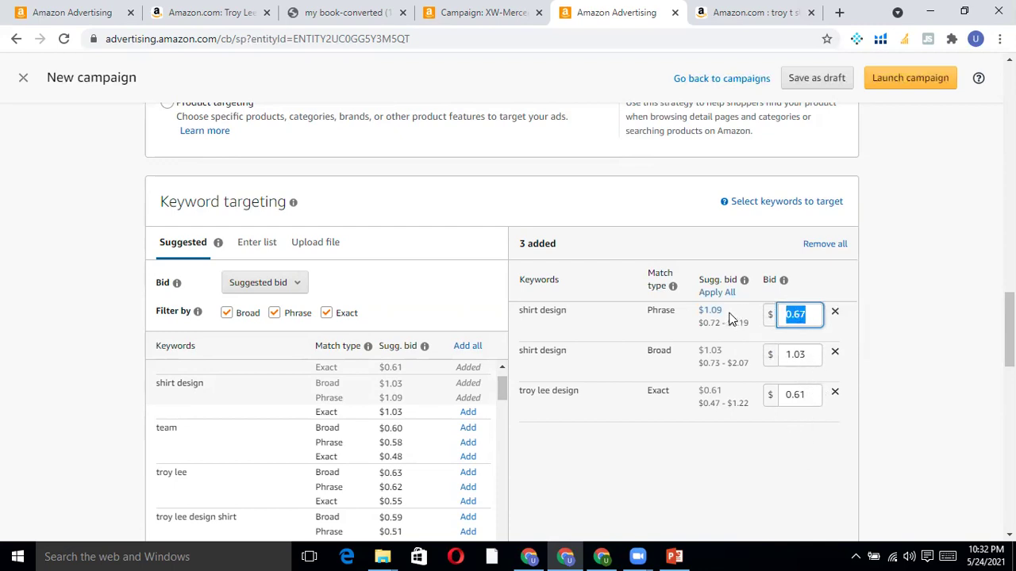
pyautogui.click(807, 318)
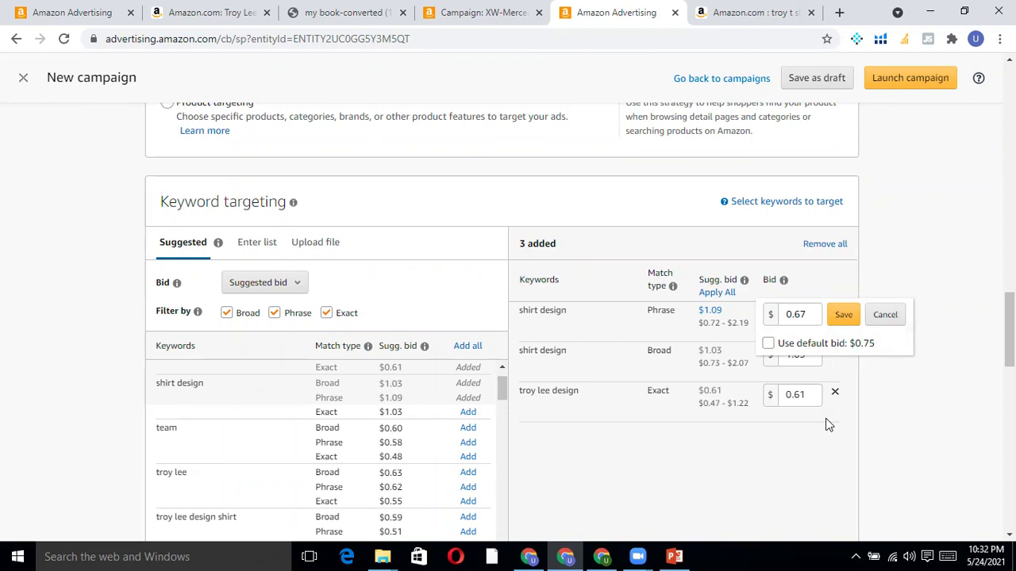
pyautogui.click(899, 322)
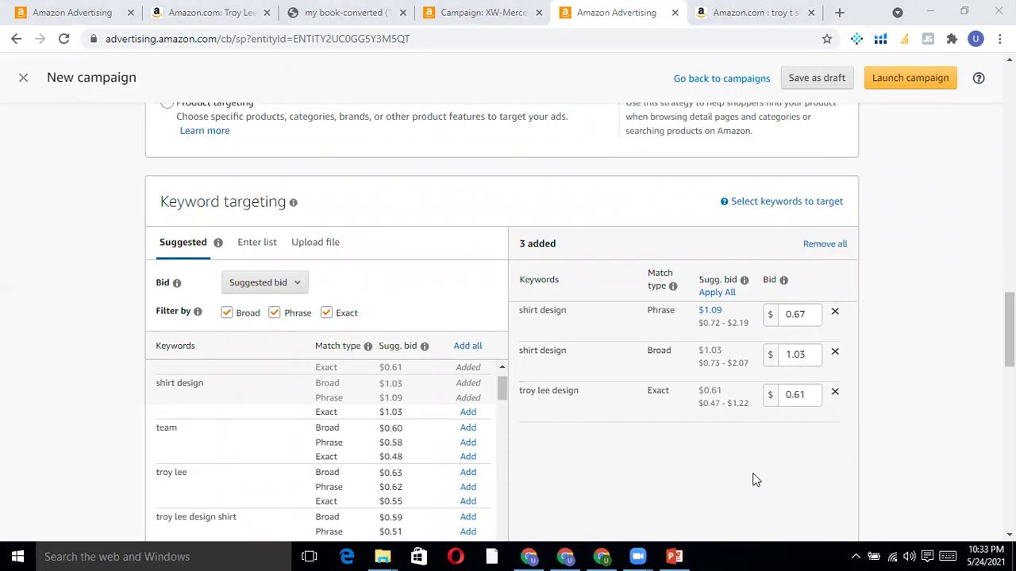
pyautogui.click(834, 354)
pyautogui.click(834, 354)
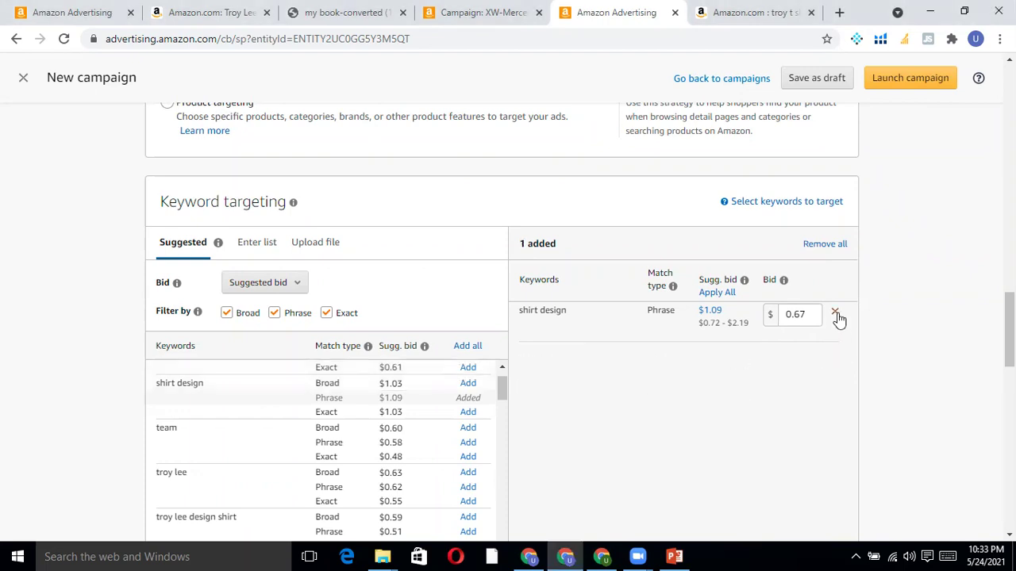
pyautogui.click(834, 313)
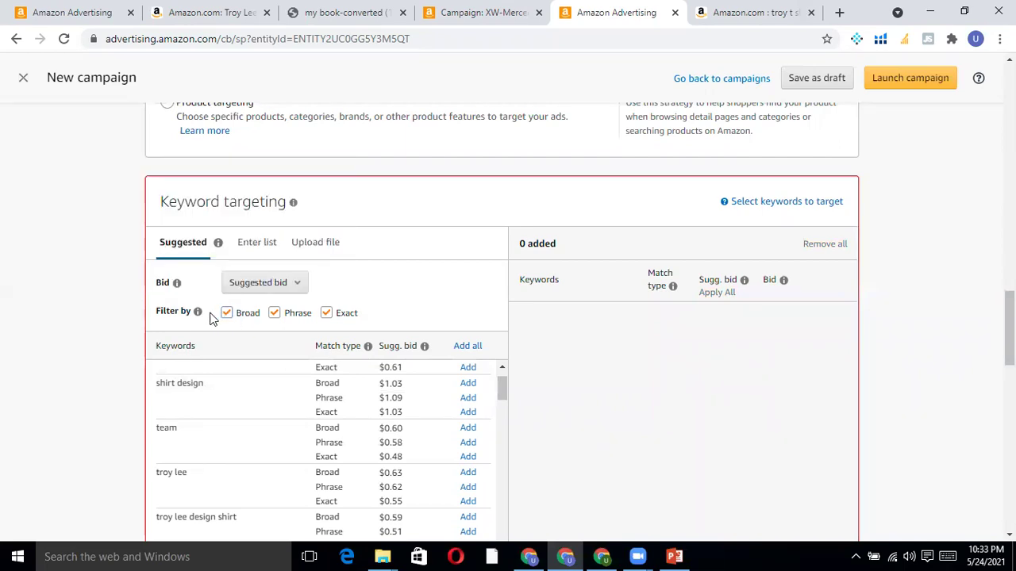
# Read the broad, phrase and exact match definitions, and enter "bed sheets" in the Amazon store search for suggestions.
pyautogui.moveTo(199, 313)
pyautogui.moveTo(199, 314)
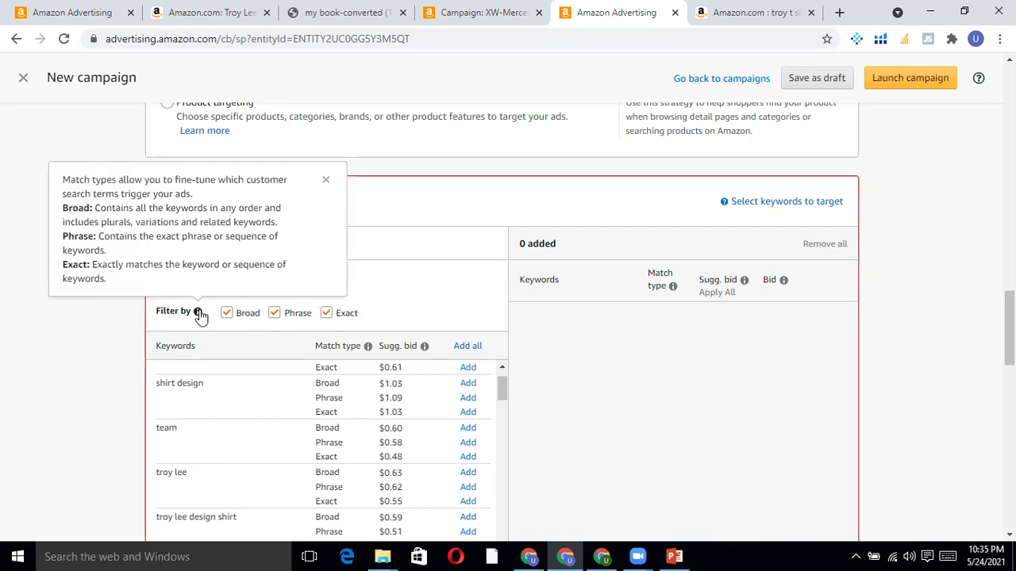
pyautogui.click(750, 11)
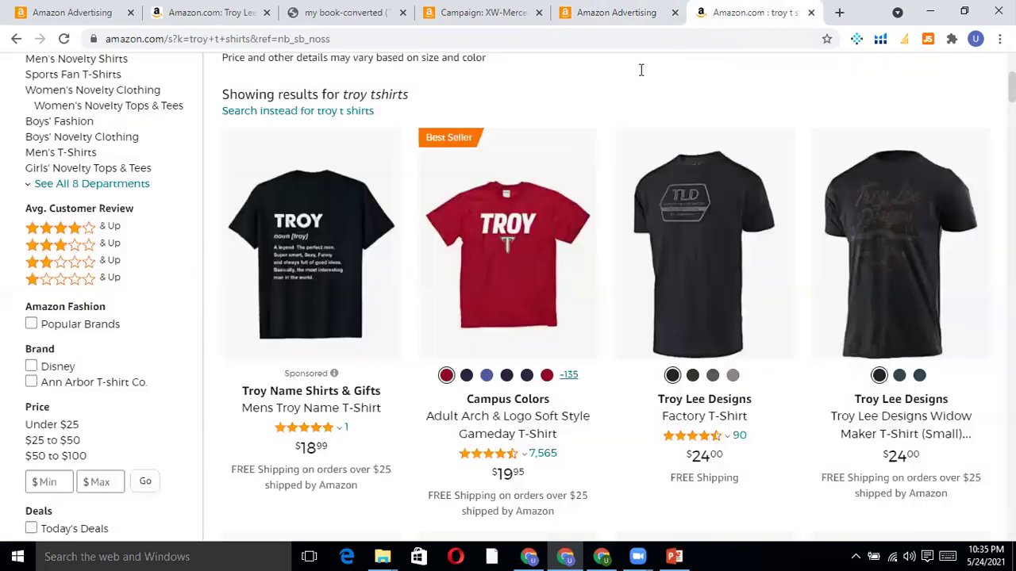
pyautogui.scroll(4, 286, 77)
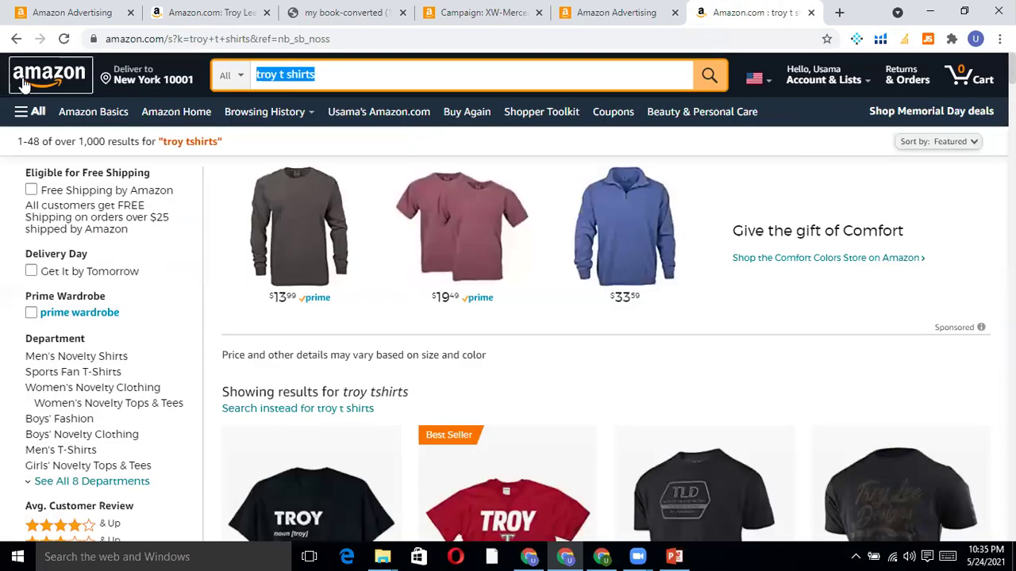
pyautogui.write('bed')
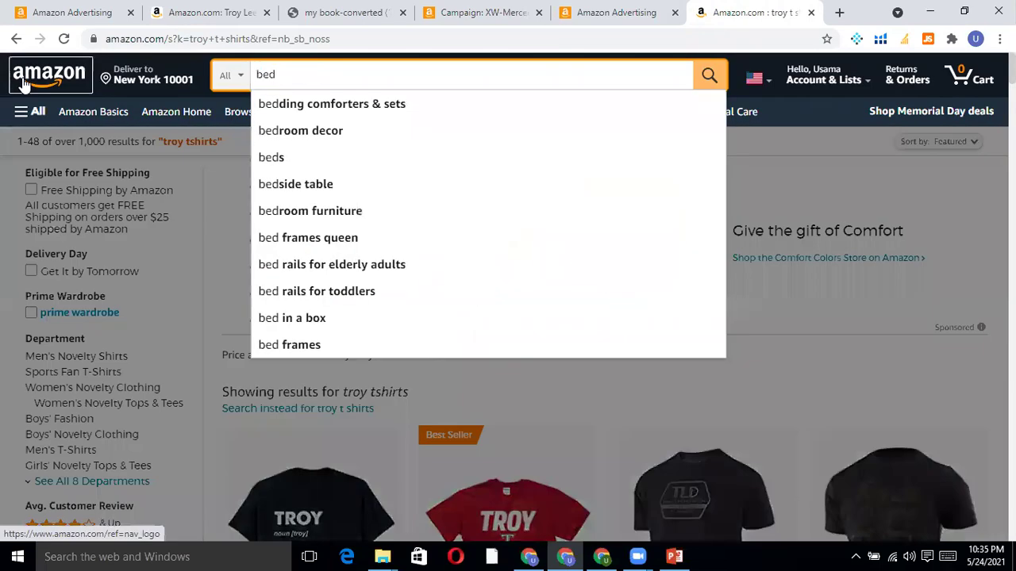
pyautogui.write(' sheets')
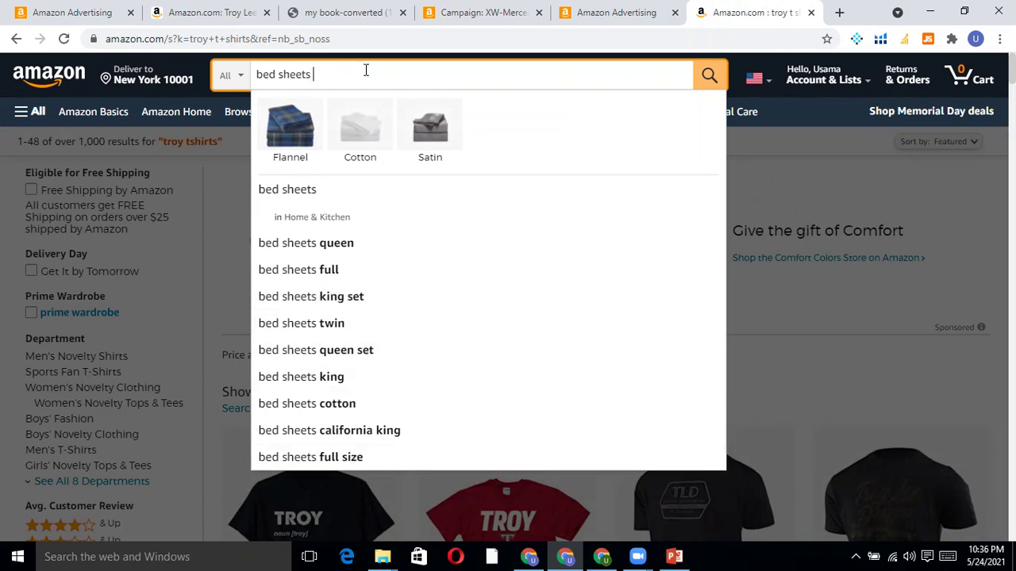
# Replace the Amazon store search term with "oven gloves" to view its suggested phrases.
pyautogui.press('BackSpace')
pyautogui.press('BackSpace')
pyautogui.press('BackSpace')
pyautogui.press('BackSpace')
pyautogui.press('BackSpace')
pyautogui.press('BackSpace')
pyautogui.press('BackSpace')
pyautogui.press('BackSpace')
pyautogui.press('BackSpace')
pyautogui.press('BackSpace')
pyautogui.write('oven glo')
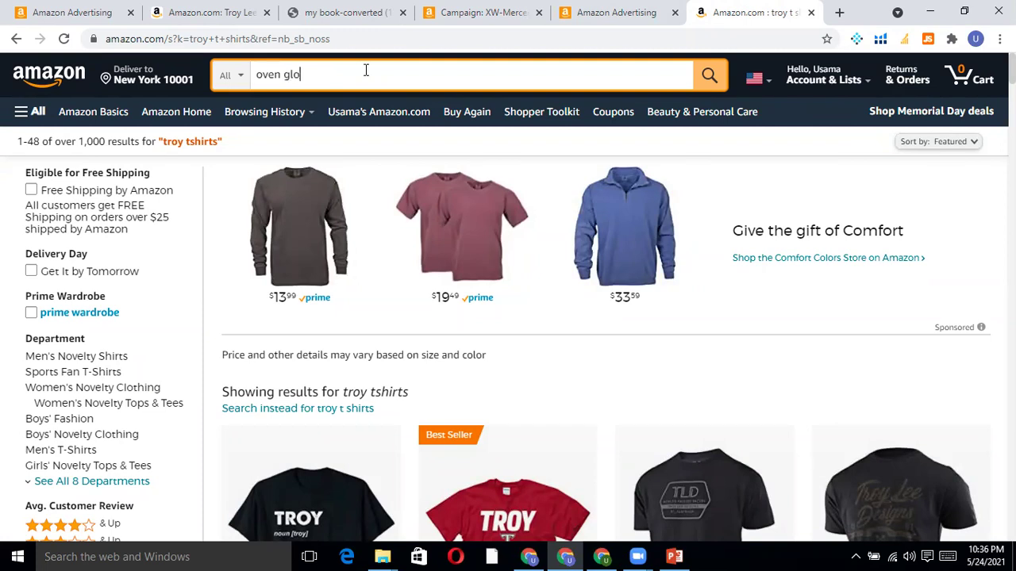
pyautogui.write('ves')
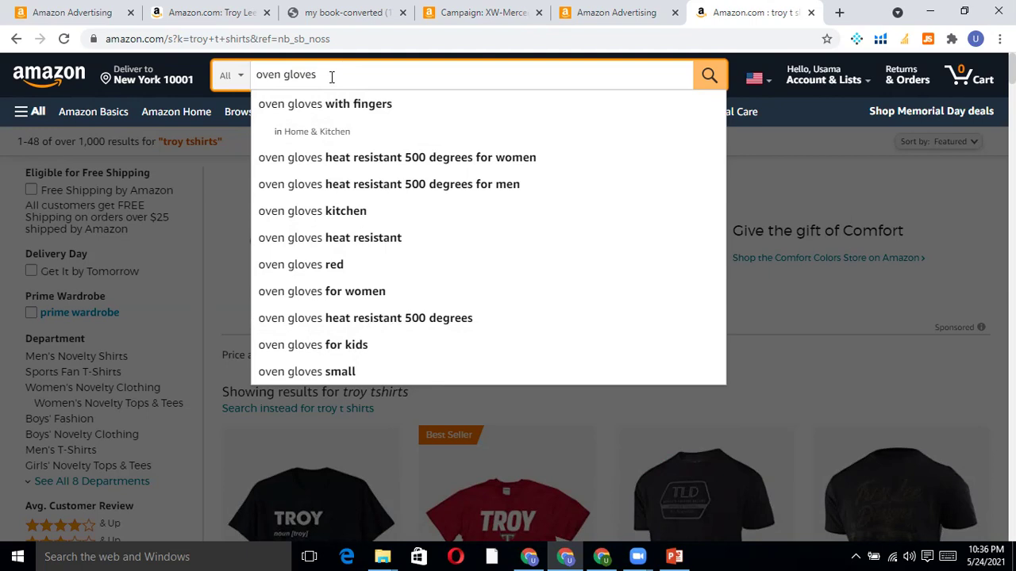
# Return to the new campaign form and add the suggested keyword "troy lee design shirt" in broad, phrase and exact match.
pyautogui.click(497, 9)
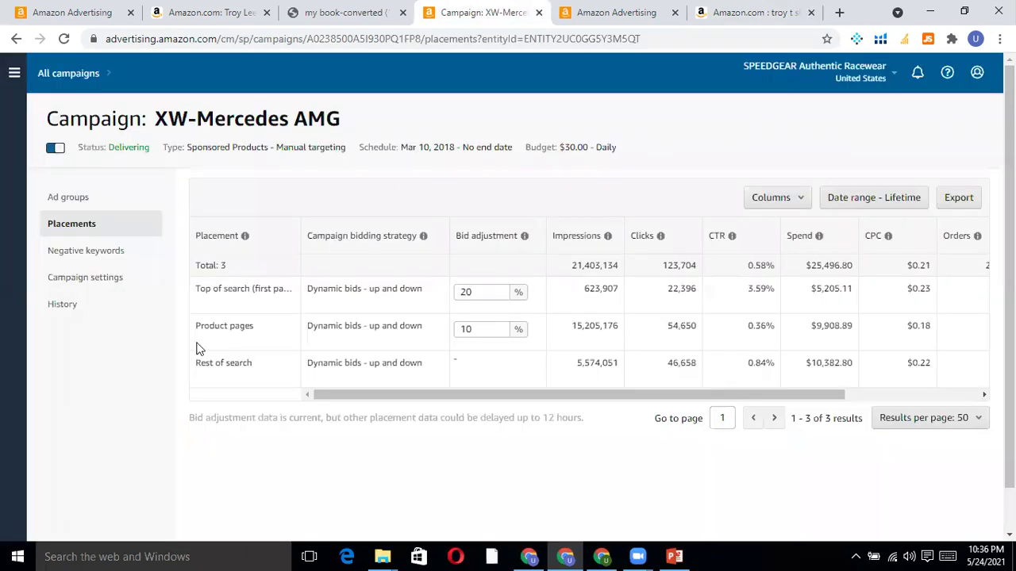
pyautogui.click(622, 10)
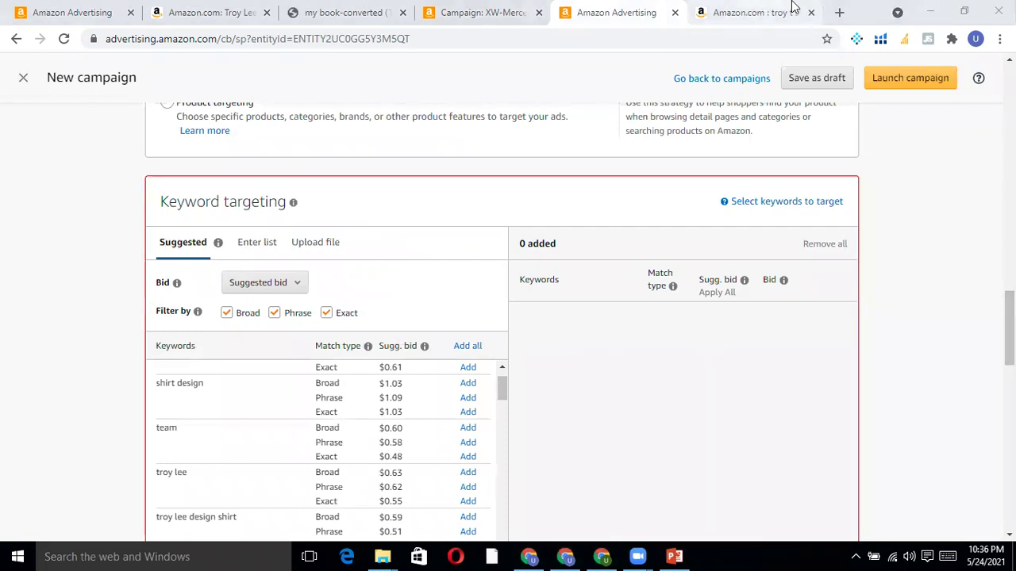
pyautogui.click(368, 347)
pyautogui.scroll(-2, 52, 406)
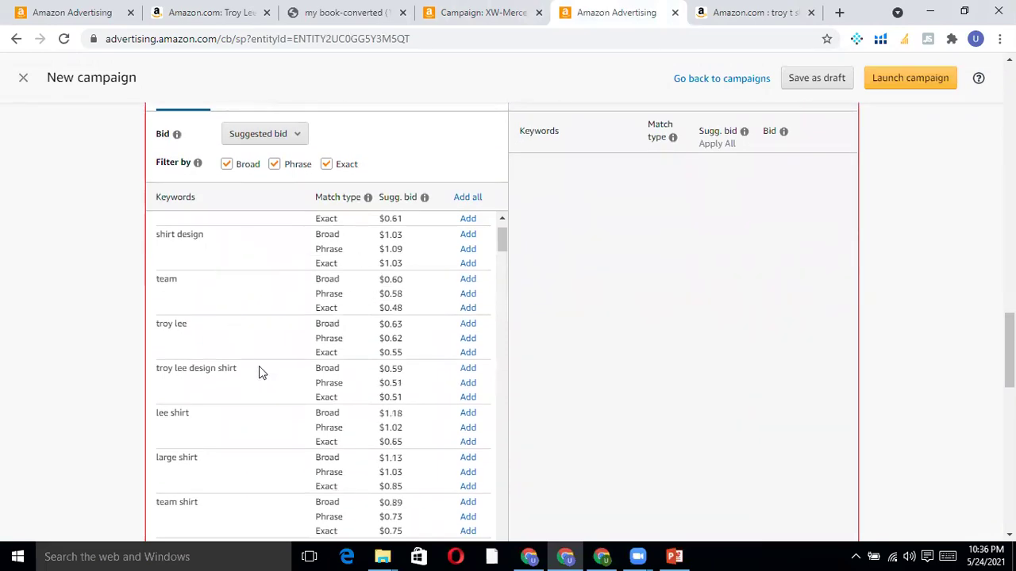
pyautogui.click(467, 371)
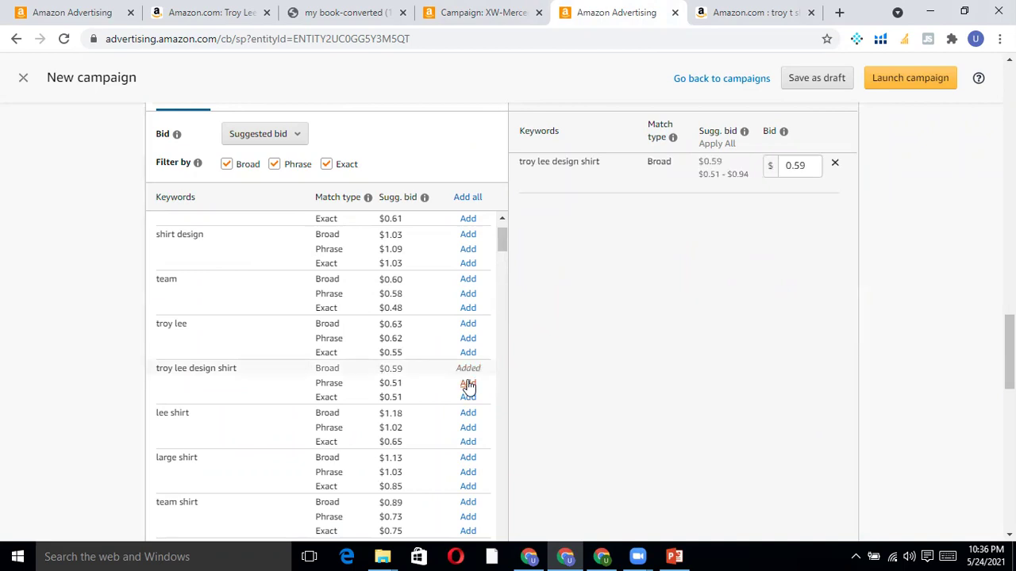
pyautogui.click(469, 384)
pyautogui.click(469, 397)
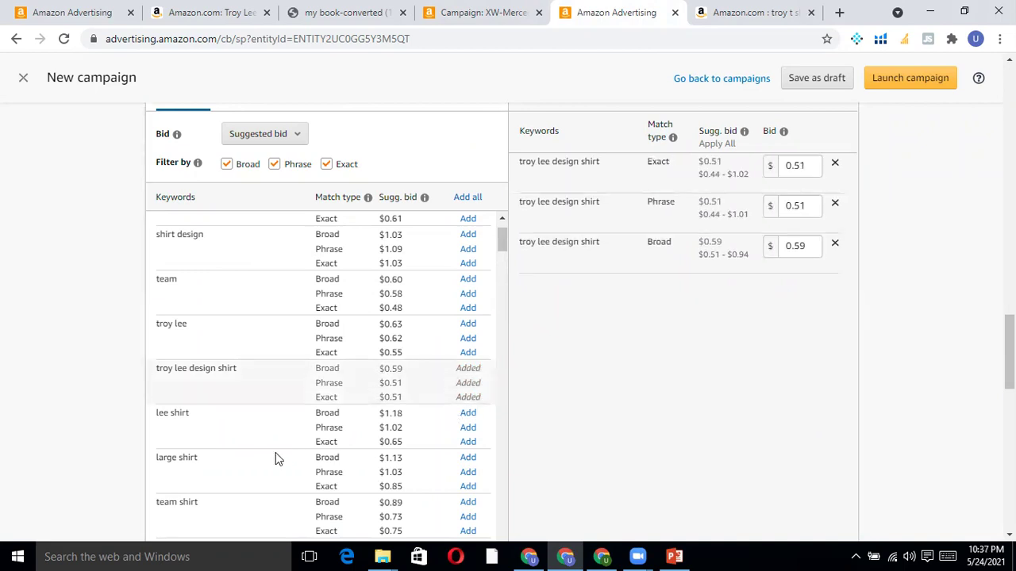
# Add the suggested keyword "troy lee shirt" in broad, phrase and exact match.
pyautogui.scroll(-3, 275, 453)
pyautogui.scroll(-2, 277, 457)
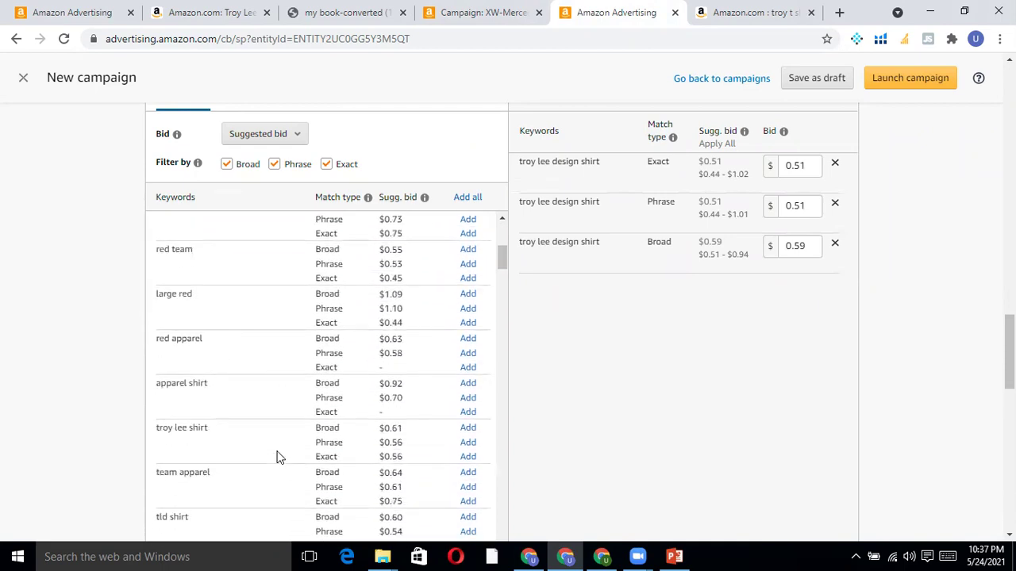
pyautogui.click(468, 428)
pyautogui.click(468, 443)
pyautogui.click(468, 457)
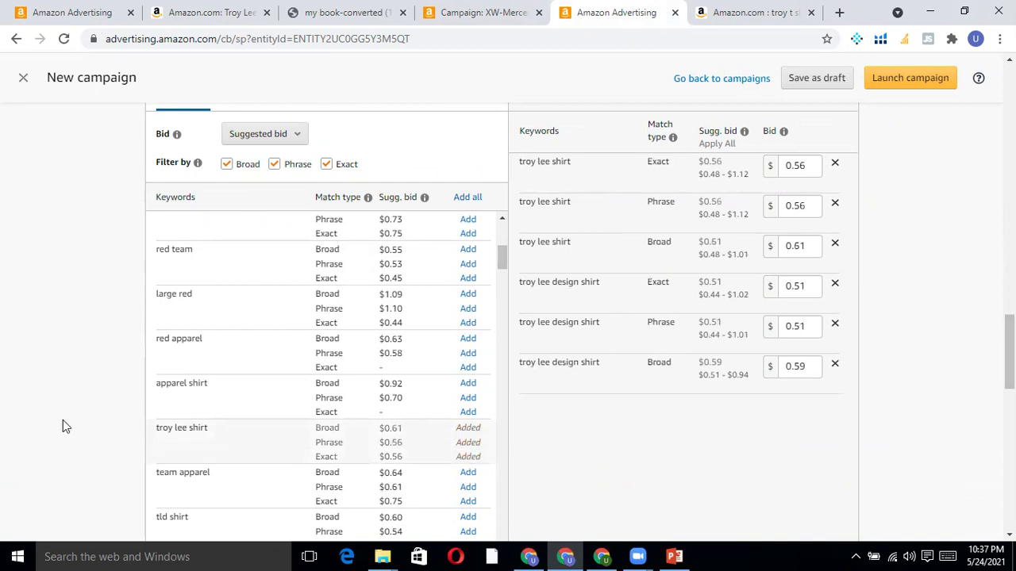
# Add the suggested keyword "troy lee shirts men" in broad, phrase and exact match.
pyautogui.scroll(1, 68, 426)
pyautogui.scroll(-1, 267, 391)
pyautogui.scroll(-3, 266, 384)
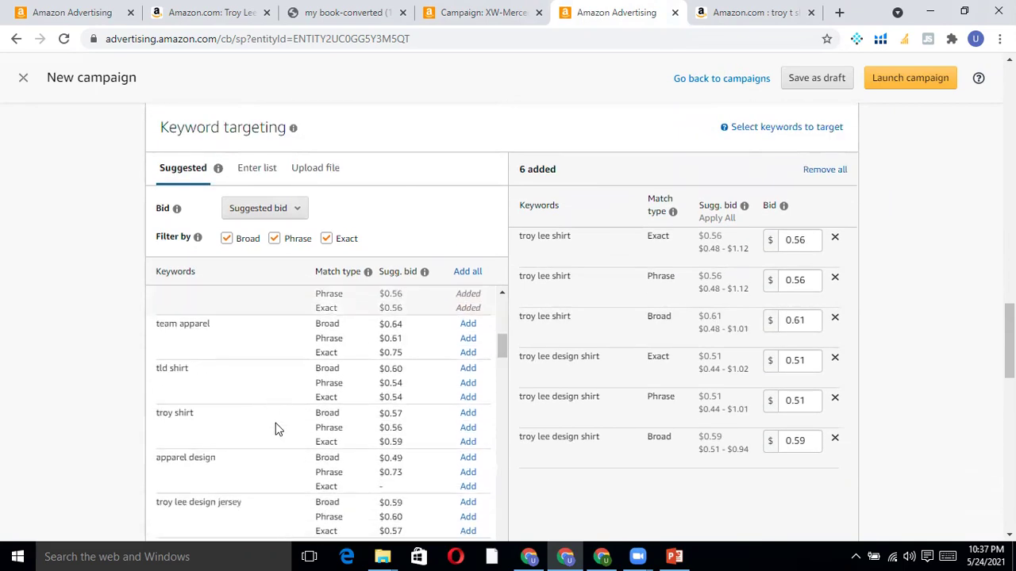
pyautogui.scroll(-1, 267, 458)
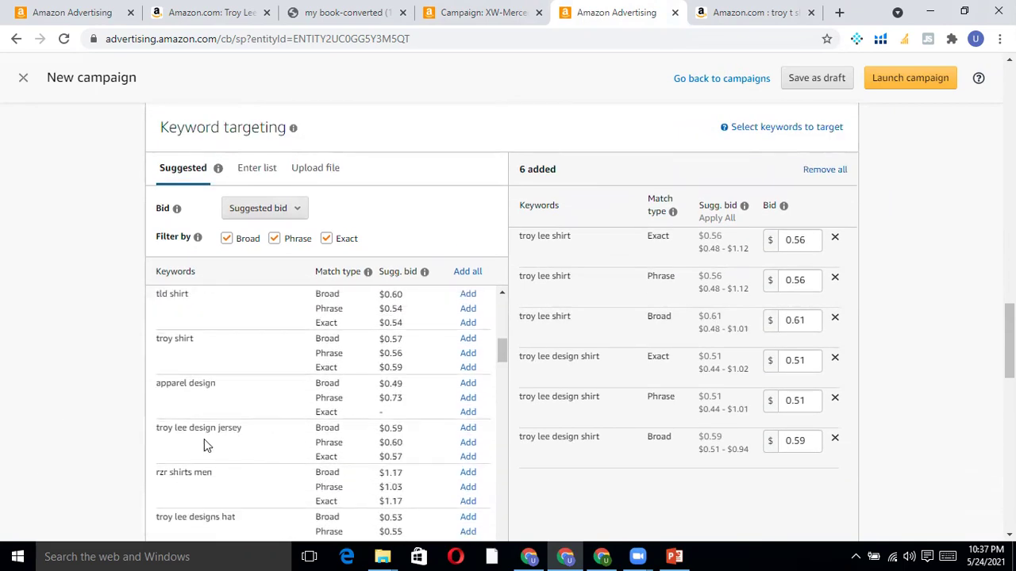
pyautogui.scroll(-2, 242, 453)
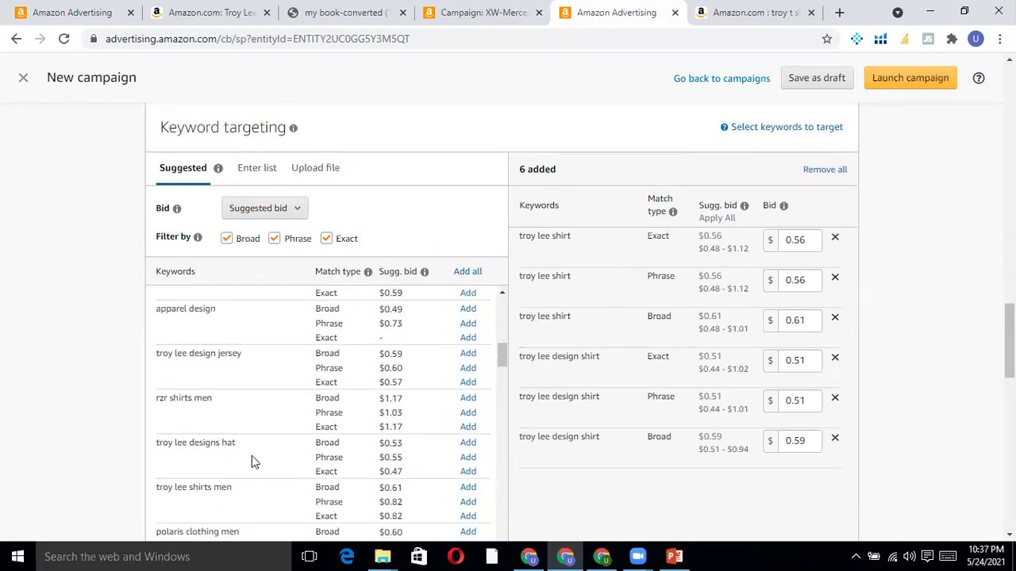
pyautogui.scroll(-2, 252, 456)
pyautogui.click(467, 413)
pyautogui.click(469, 427)
pyautogui.click(468, 442)
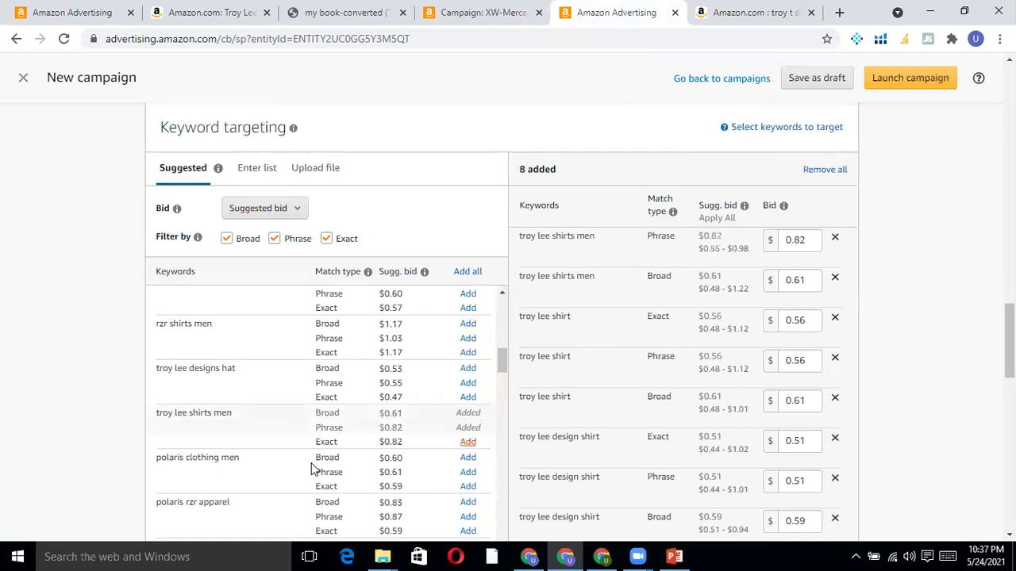
# Switch to the Troy Lee shirt's Amazon product page and copy the ASIN B08QM8HHG6 from its address.
pyautogui.scroll(-4, 295, 467)
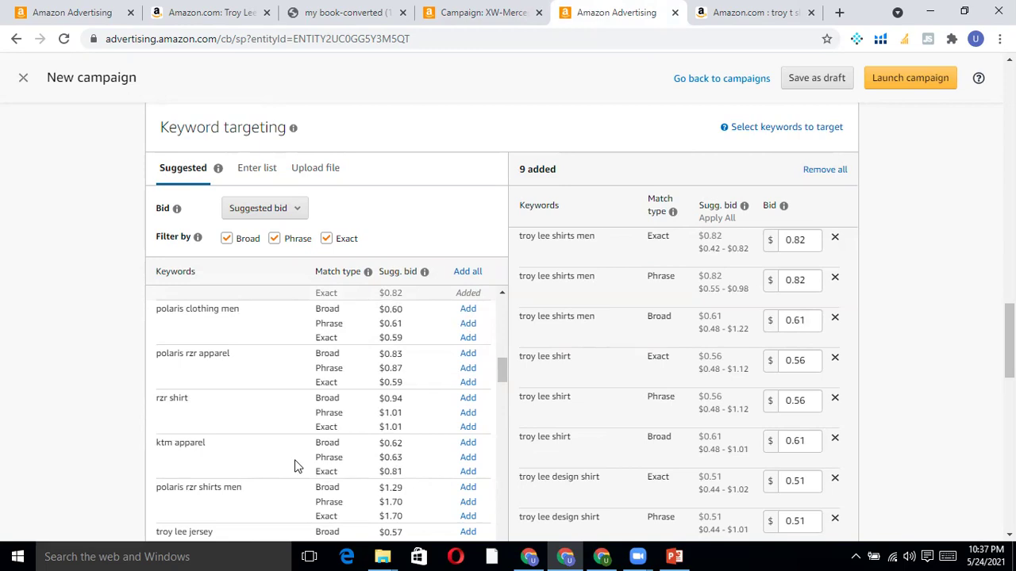
pyautogui.scroll(-2, 298, 480)
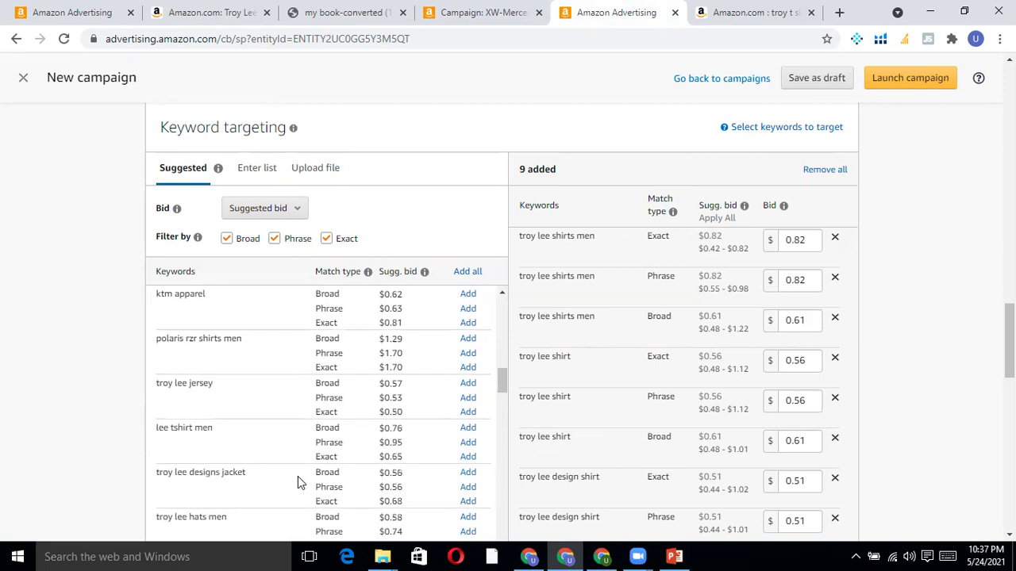
pyautogui.scroll(-3, 255, 489)
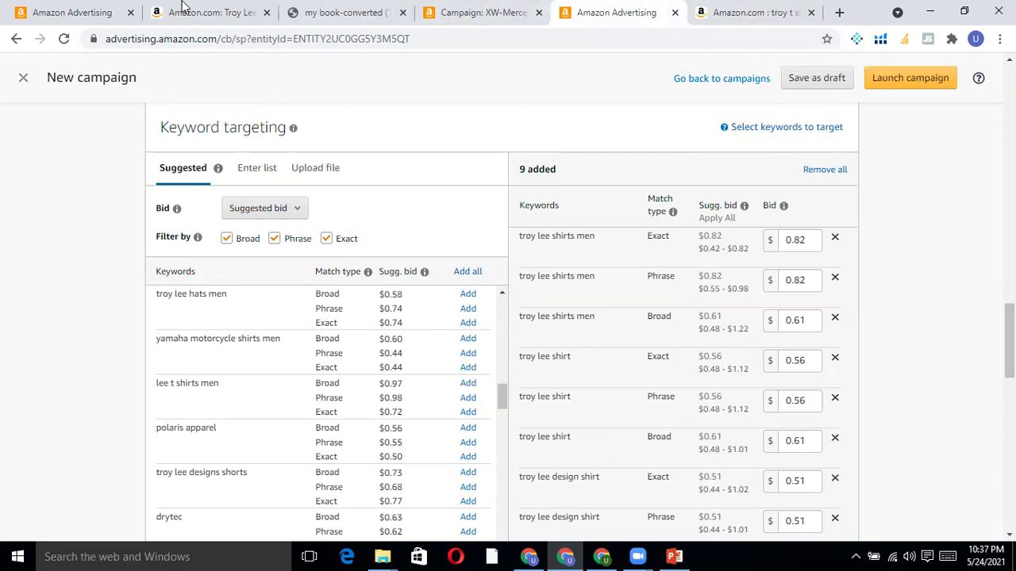
pyautogui.click(181, 6)
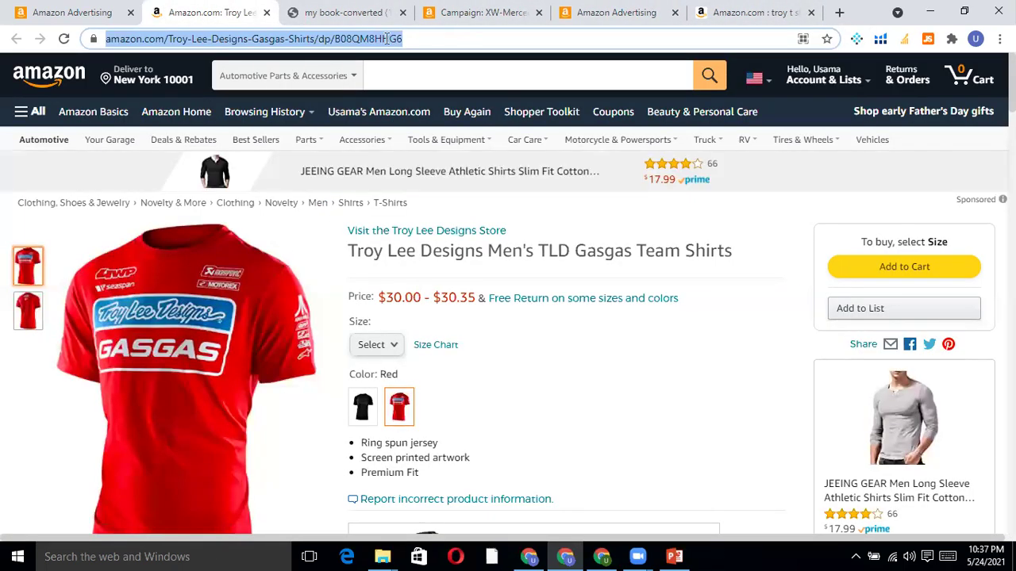
pyautogui.doubleClick(449, 38)
pyautogui.rightClick(459, 44)
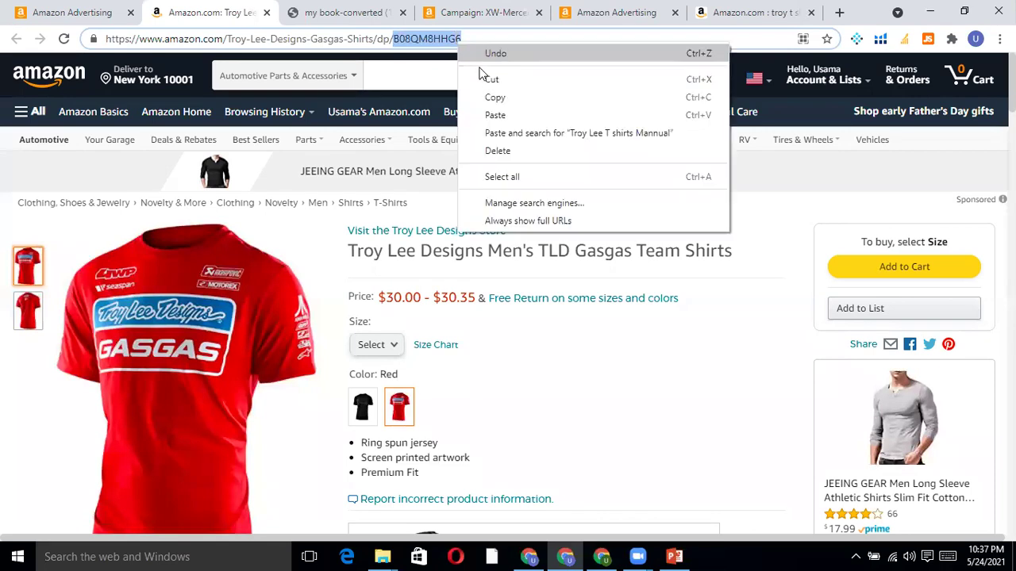
pyautogui.click(495, 97)
# Open the buyAMZtools member portal in a new browser tab and launch Helium 10 through its multiple-accounts access resource.
pyautogui.click(839, 13)
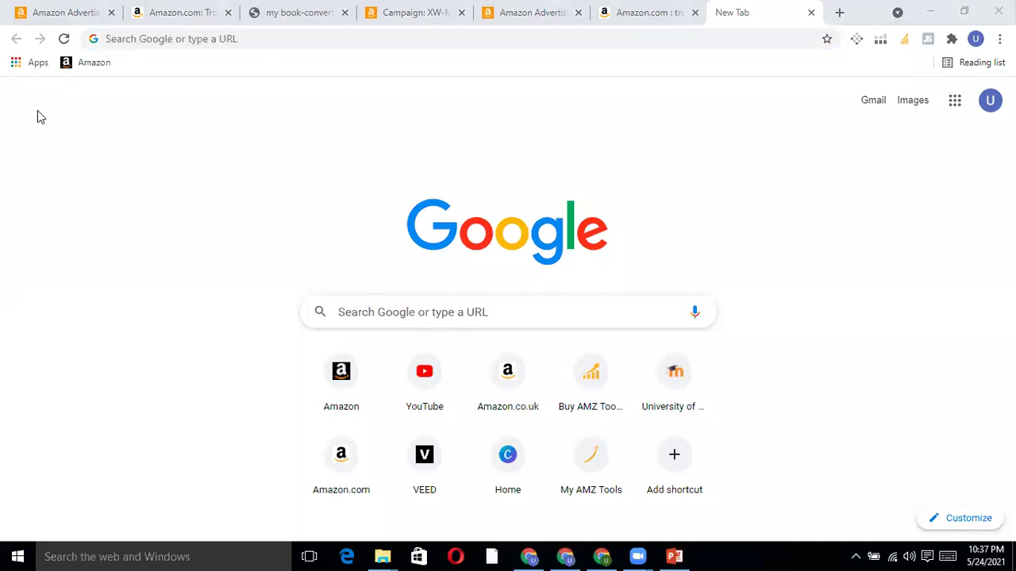
pyautogui.click(605, 421)
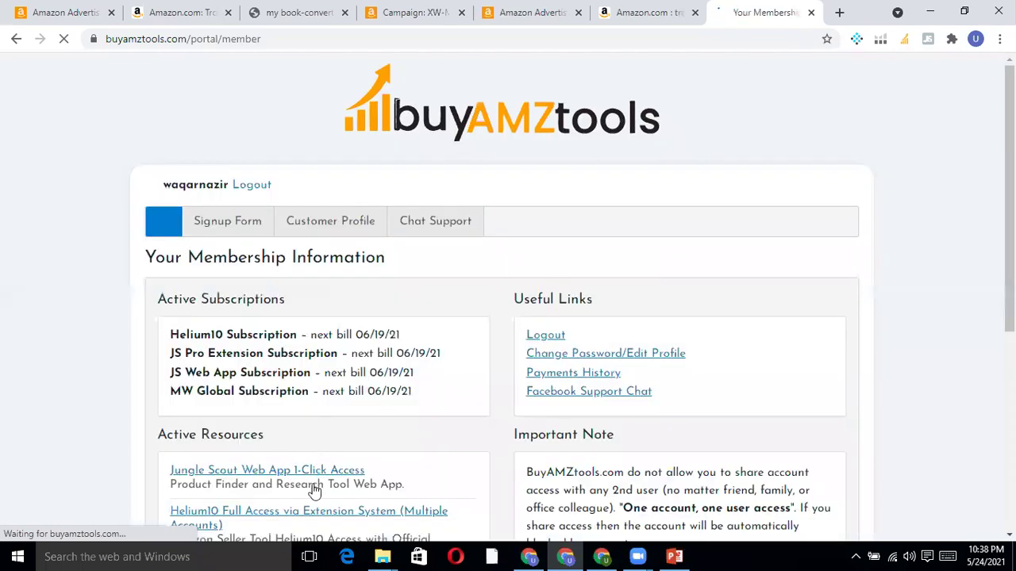
pyautogui.scroll(-2, 315, 490)
pyautogui.click(262, 362)
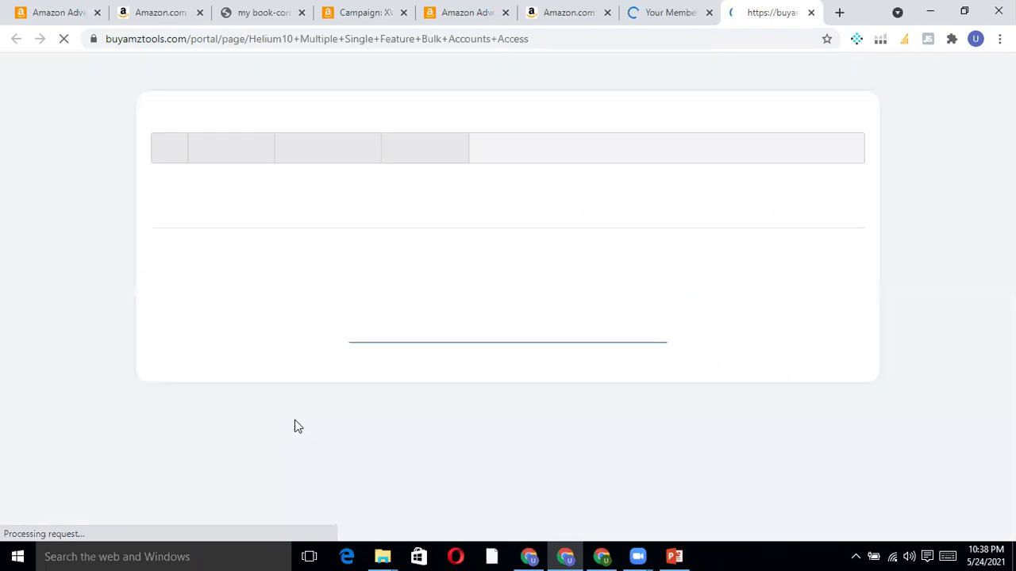
pyautogui.click(278, 489)
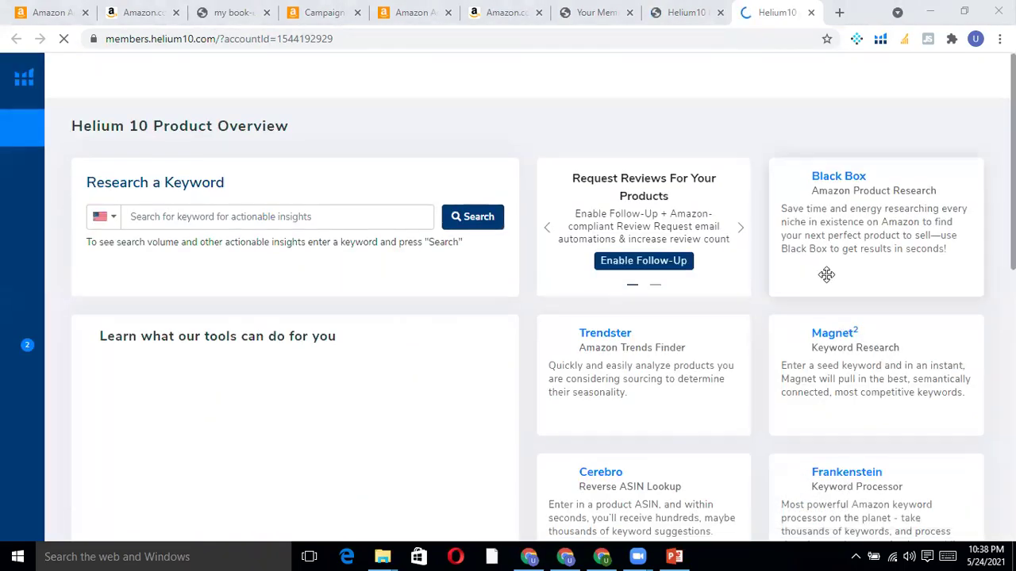
# Open the Cerebro reverse ASIN lookup tool from the Helium 10 product overview.
pyautogui.scroll(-2, 826, 275)
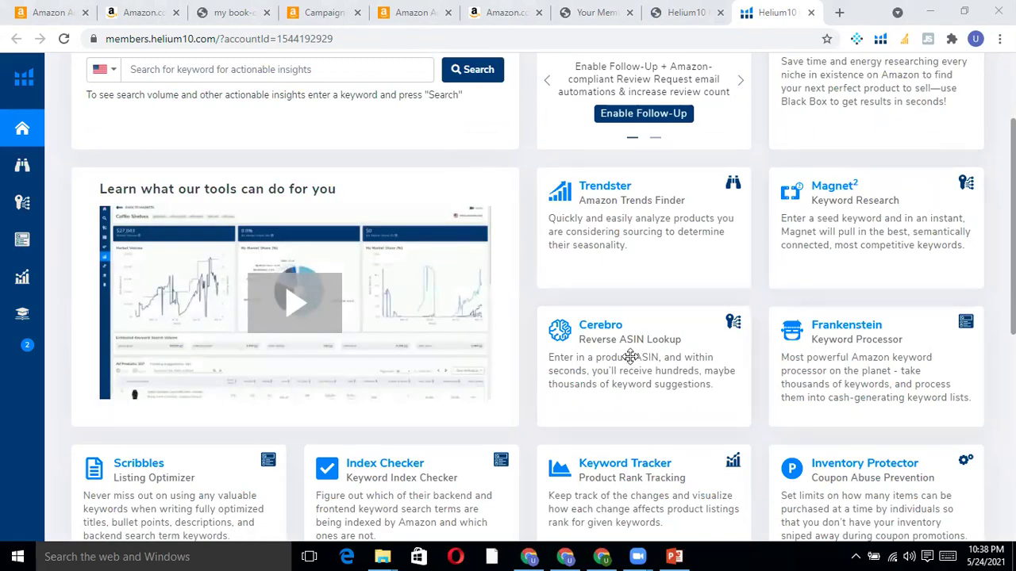
pyautogui.scroll(-1, 623, 358)
pyautogui.click(601, 253)
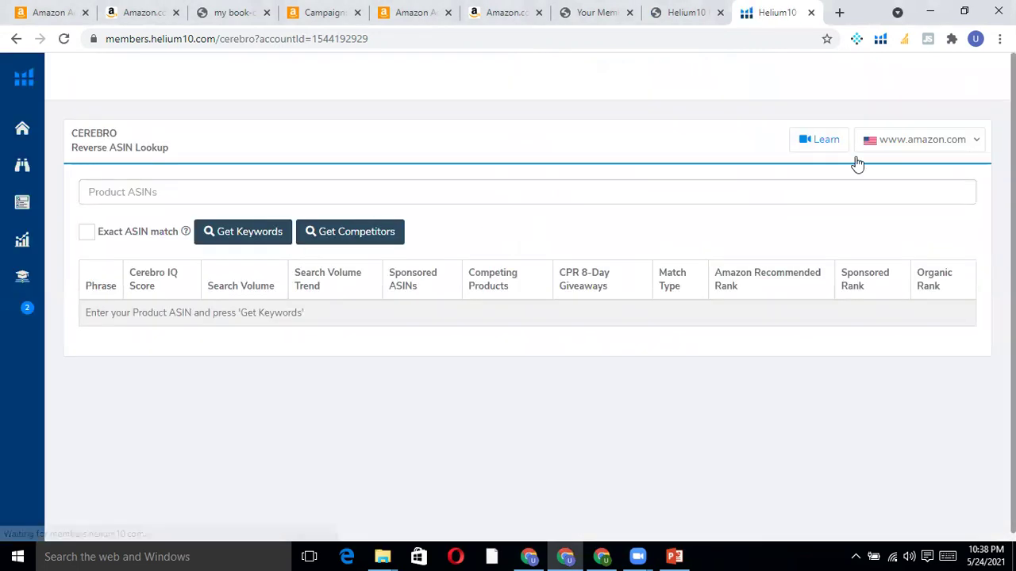
pyautogui.click(283, 200)
pyautogui.rightClick(283, 199)
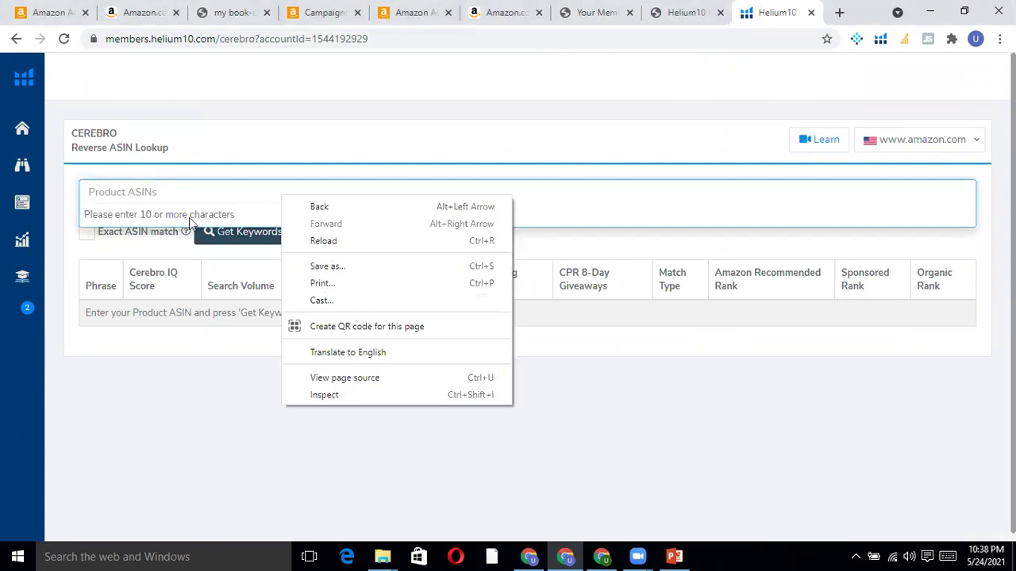
pyautogui.click(187, 197)
pyautogui.rightClick(185, 195)
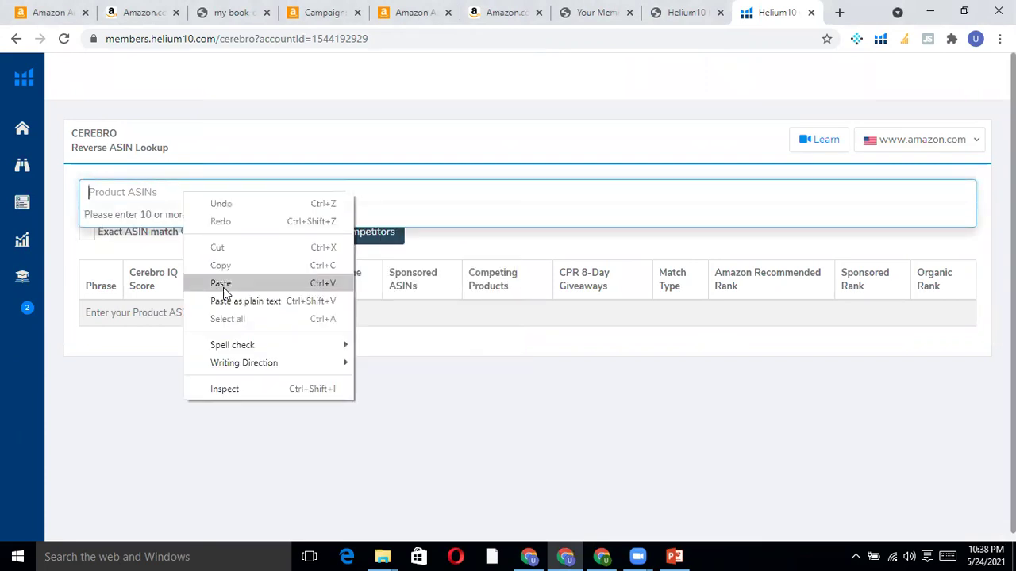
pyautogui.click(221, 283)
pyautogui.click(230, 234)
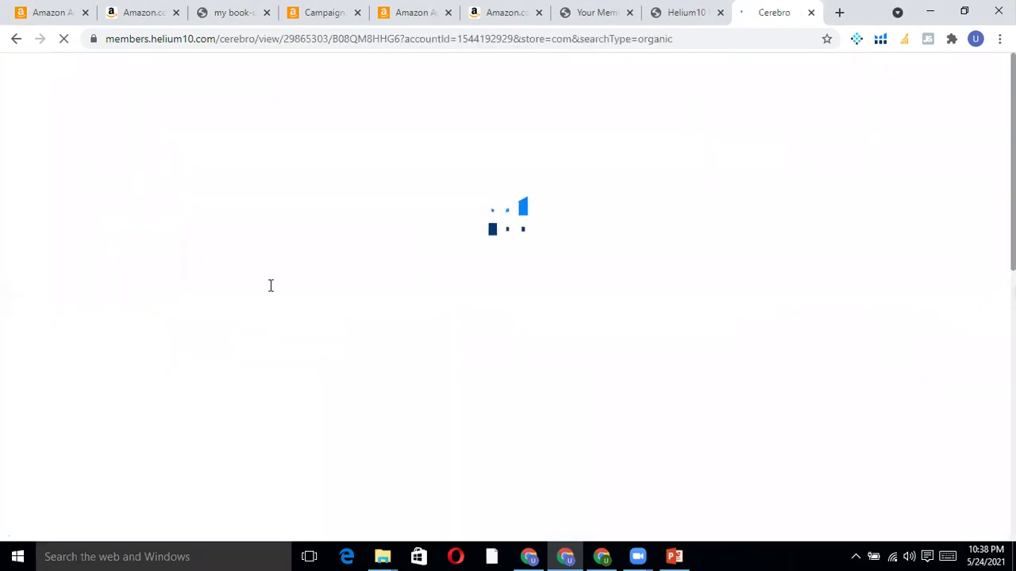
# Sort the found keyword phrases by search volume from high to low and review the upper rows.
pyautogui.scroll(-4, 274, 286)
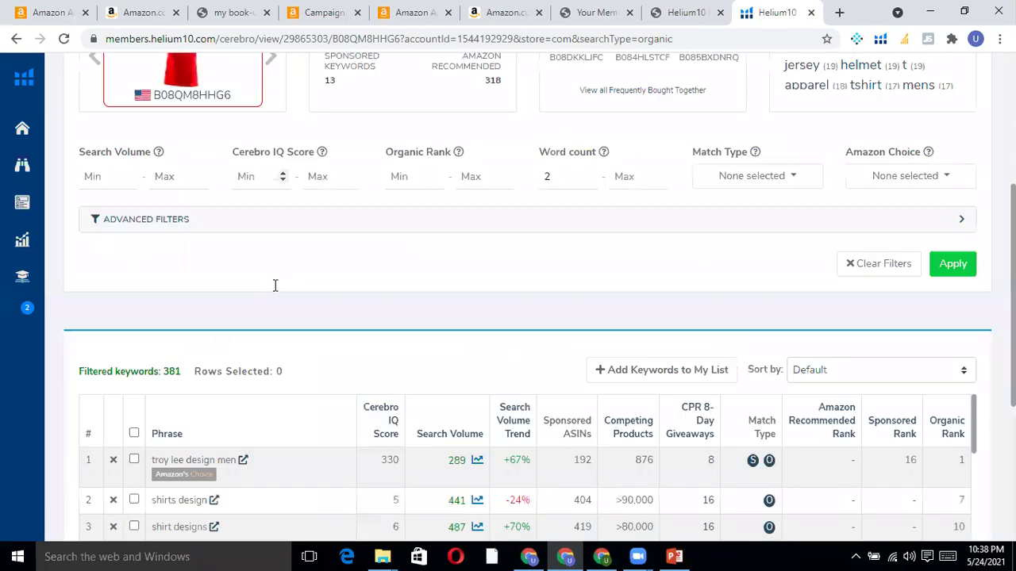
pyautogui.scroll(-2, 274, 286)
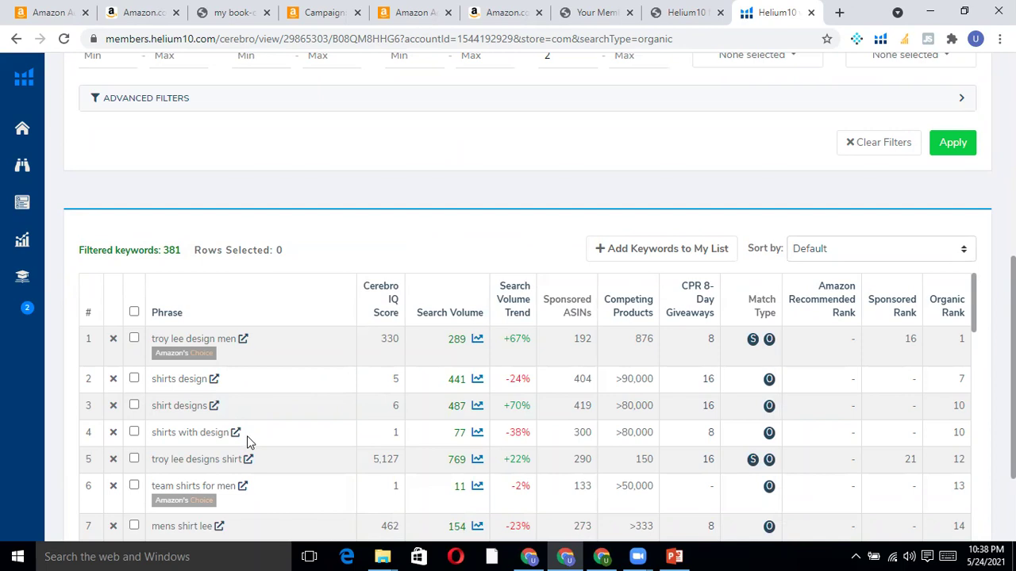
pyautogui.scroll(-3, 308, 431)
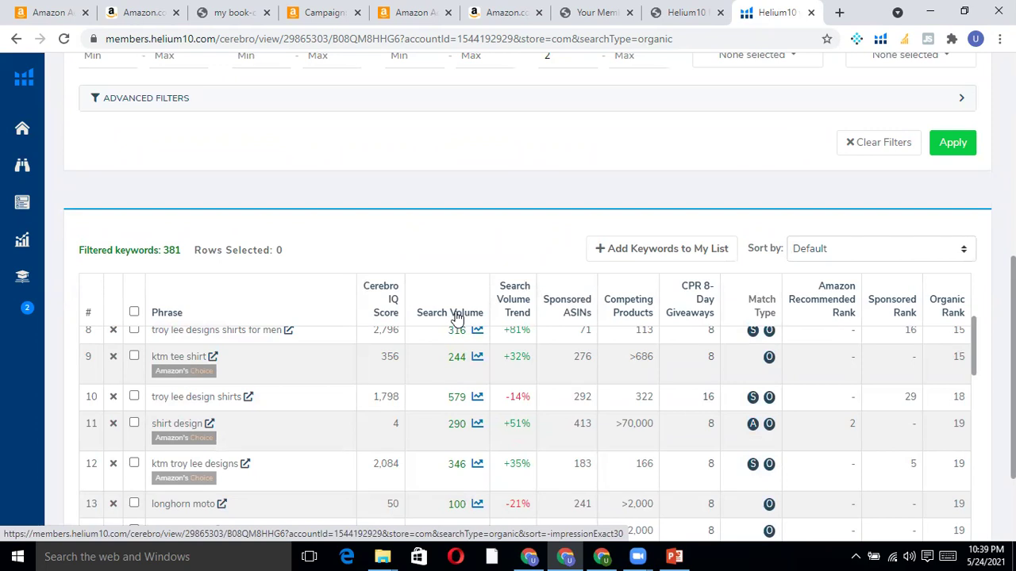
pyautogui.click(458, 317)
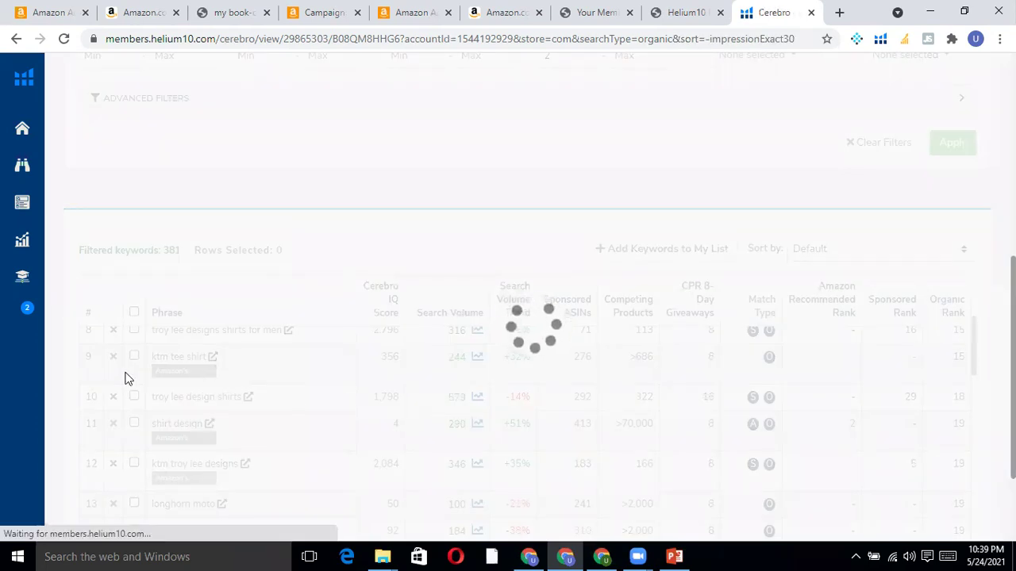
pyautogui.scroll(-2, 304, 401)
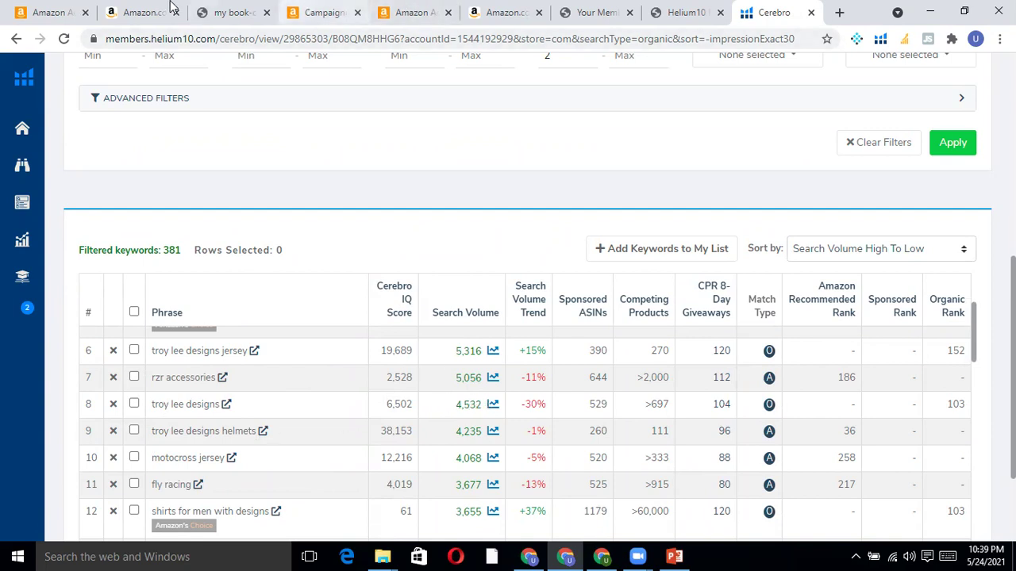
# Check the product title on the Amazon listing of the red Troy Lee Designs team shirt.
pyautogui.click(135, 10)
pyautogui.moveTo(350, 251); pyautogui.dragTo(485, 275)
pyautogui.click(485, 275)
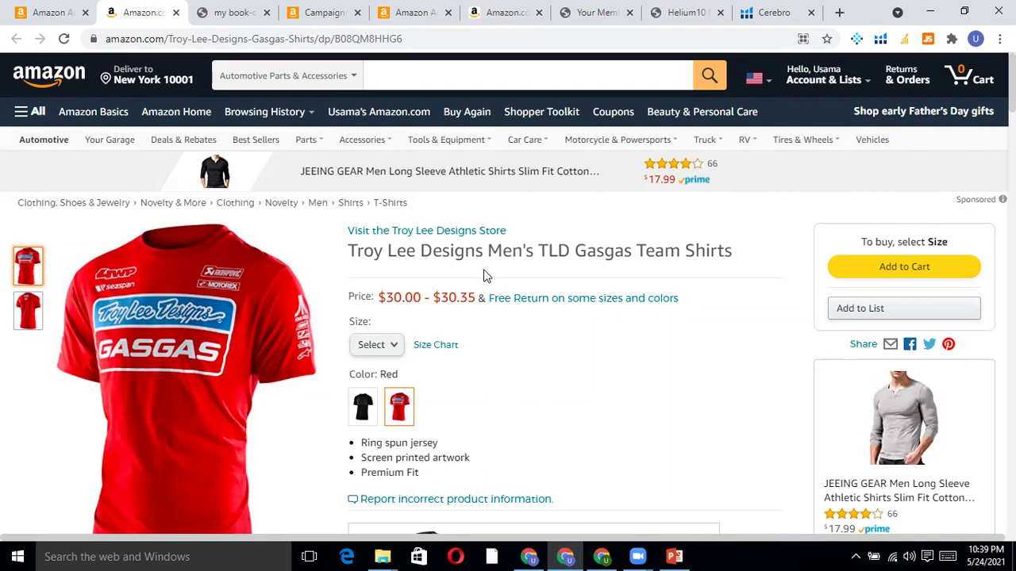
# Copy the keyword phrase "troy lee designs" from the Cerebro results.
pyautogui.click(766, 11)
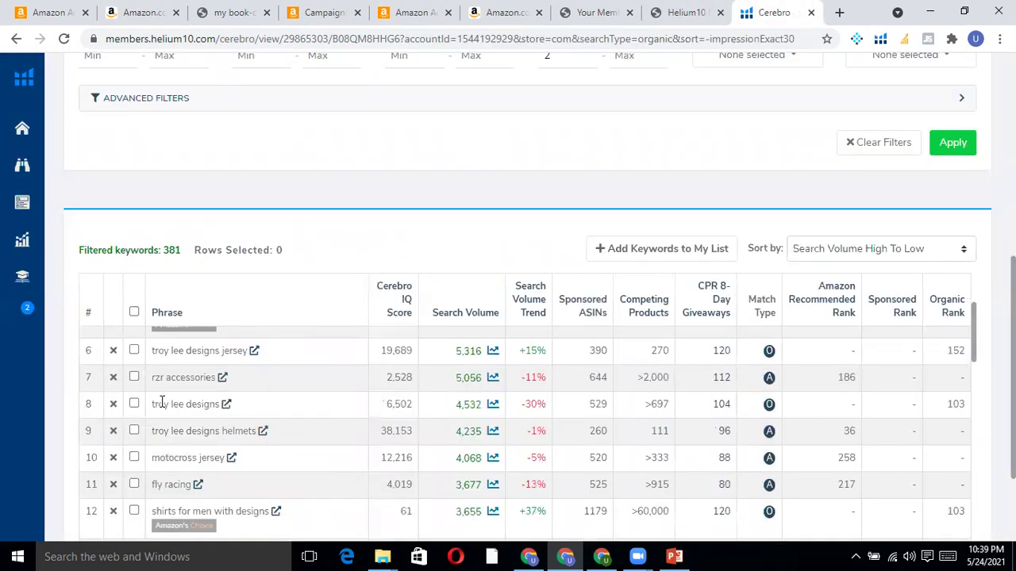
pyautogui.doubleClick(159, 404)
pyautogui.moveTo(181, 408); pyautogui.dragTo(222, 421)
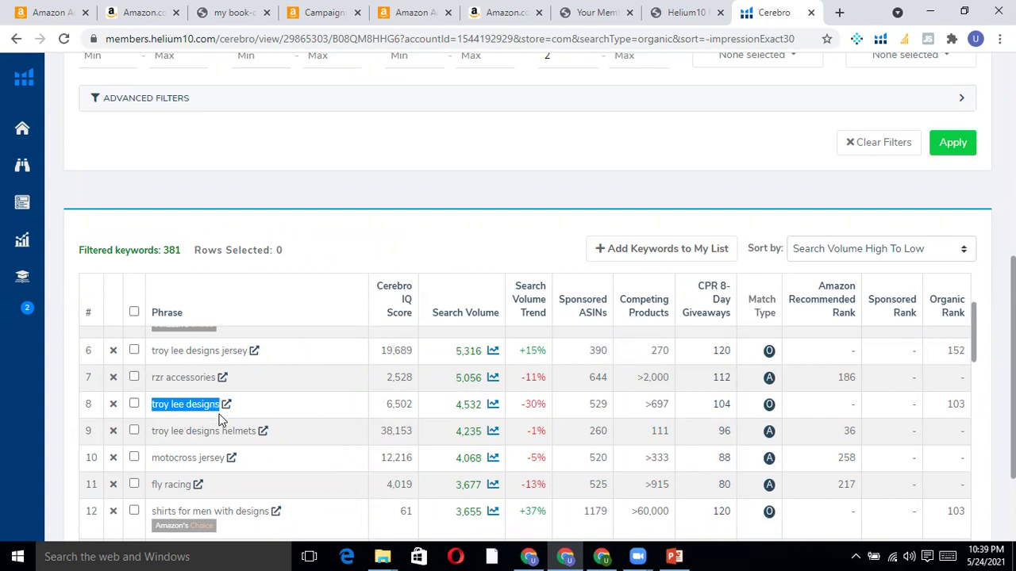
pyautogui.rightClick(205, 398)
pyautogui.click(214, 409)
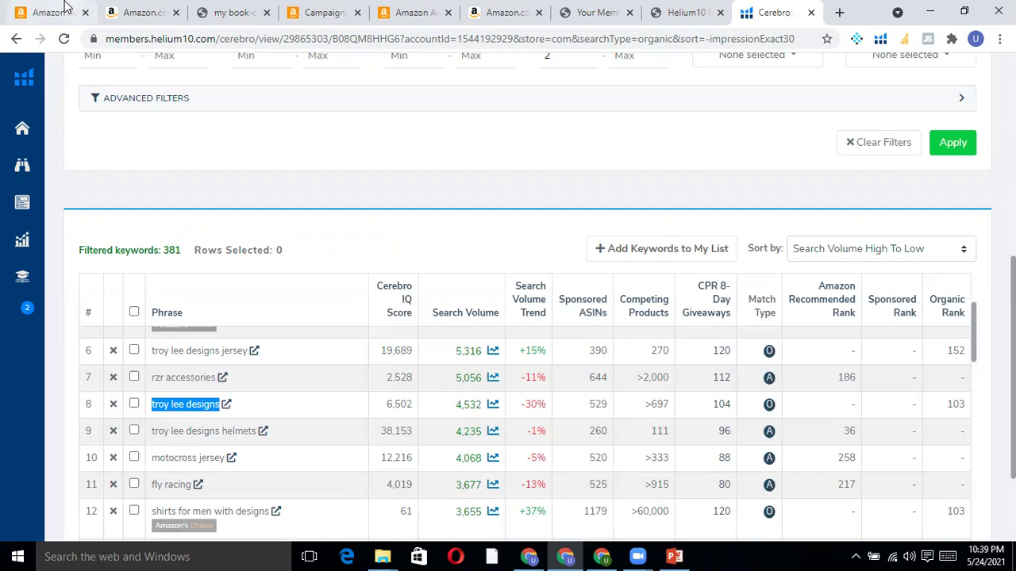
# Switch to the XW-Mercedes AMG campaign in Amazon Advertising and open the list of all campaigns.
pyautogui.click(313, 9)
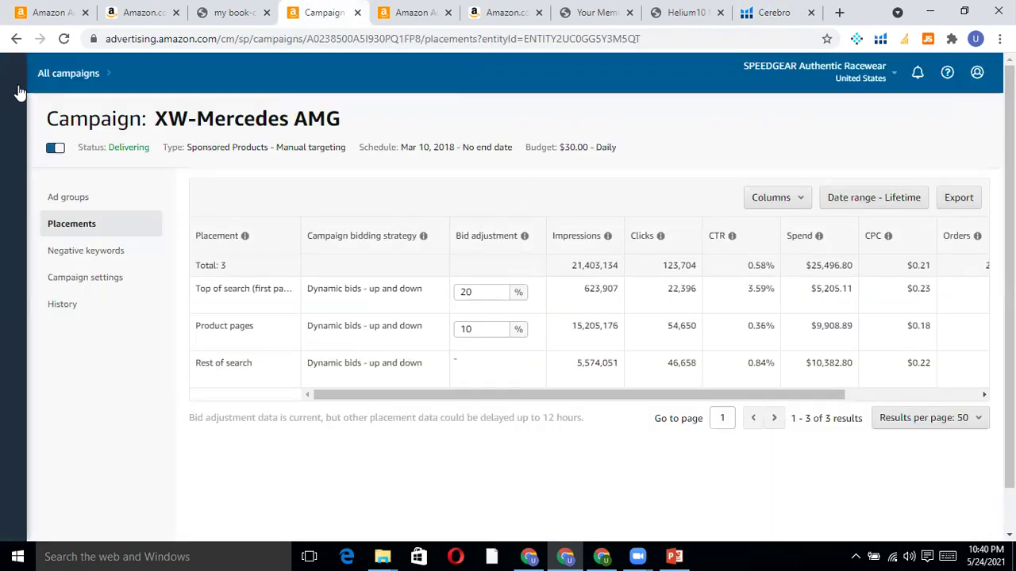
pyautogui.click(24, 71)
pyautogui.click(68, 113)
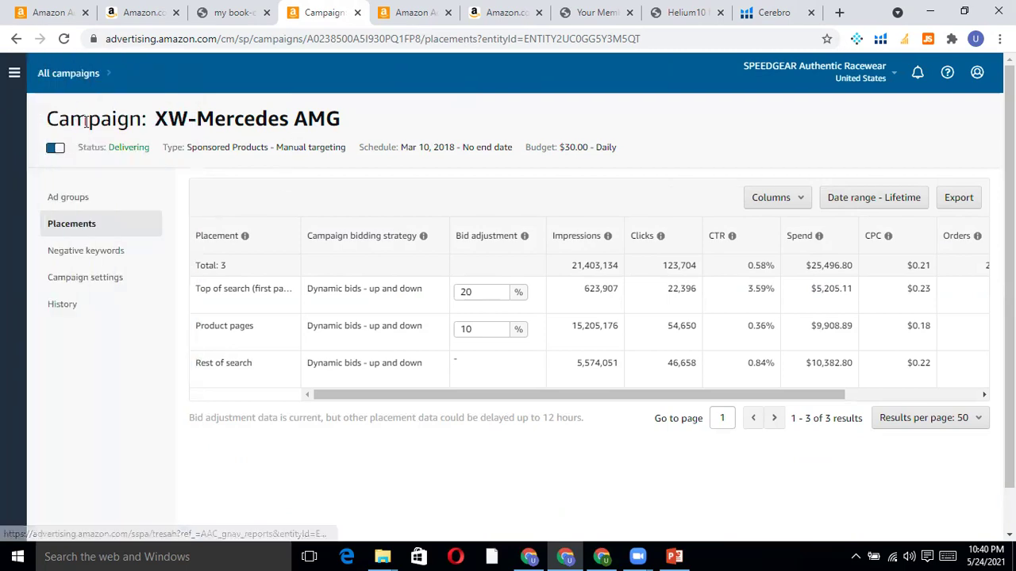
pyautogui.click(75, 73)
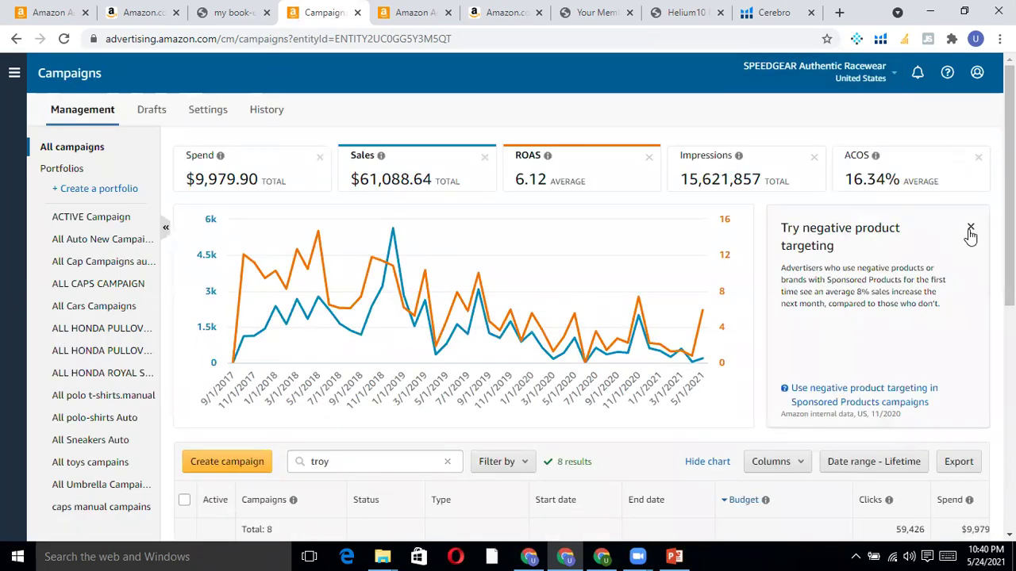
# Filter the campaigns to those almost or completely out of budget and clear the "troy" search term.
pyautogui.click(970, 227)
pyautogui.scroll(-5, 794, 321)
pyautogui.scroll(3, 798, 310)
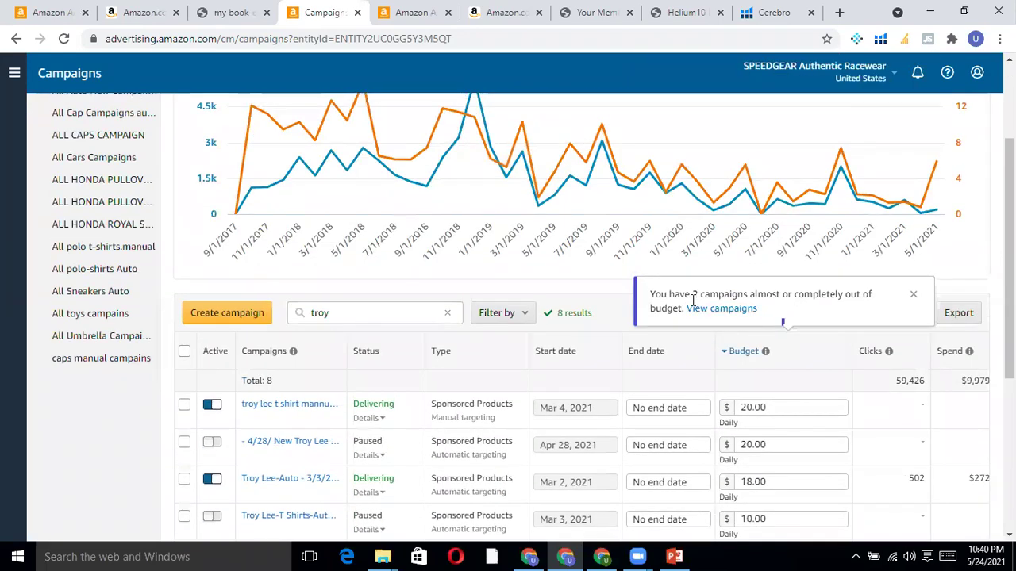
pyautogui.click(729, 310)
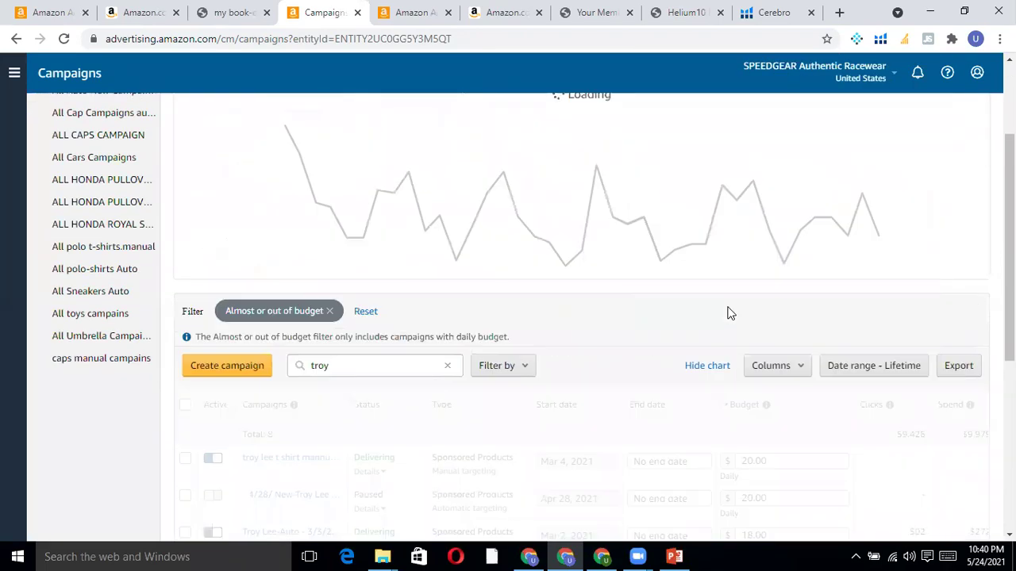
pyautogui.scroll(-3, 370, 379)
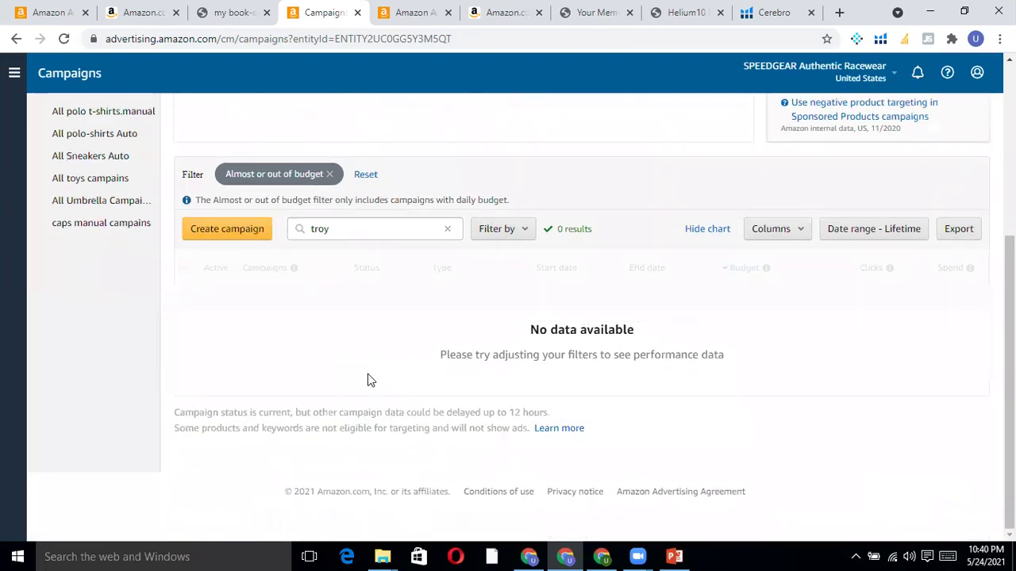
pyautogui.click(447, 231)
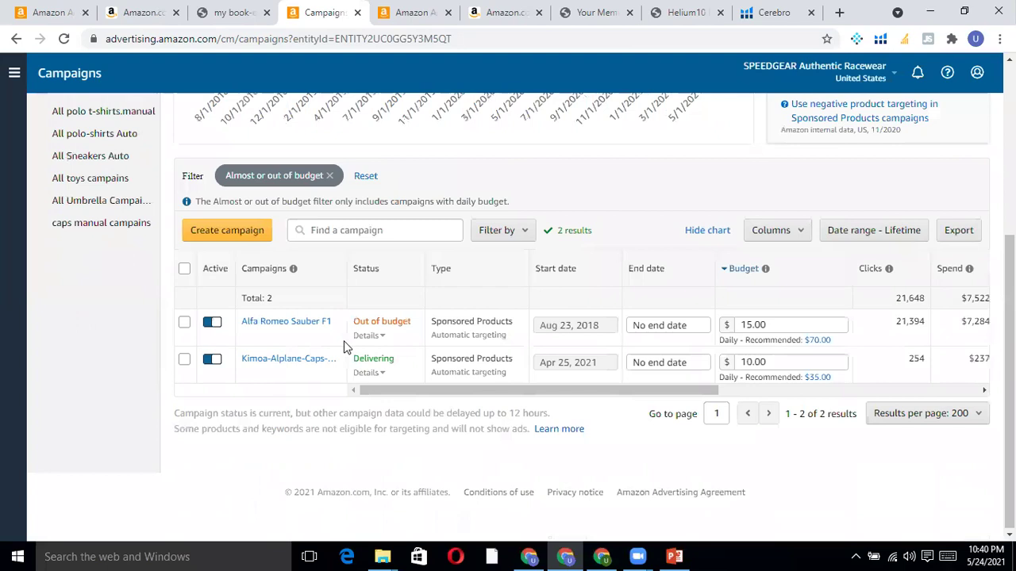
# Examine the recommended daily budgets and budget status of the Alfa Romeo Sauber F1 and Kimoa-Alplane-Caps campaigns.
pyautogui.click(786, 329)
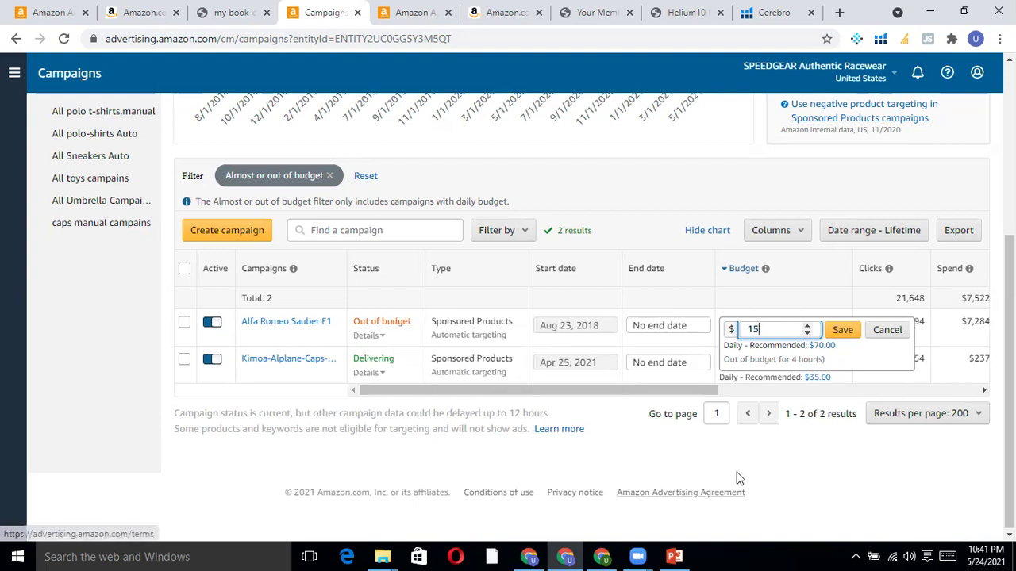
pyautogui.click(871, 330)
pyautogui.click(789, 365)
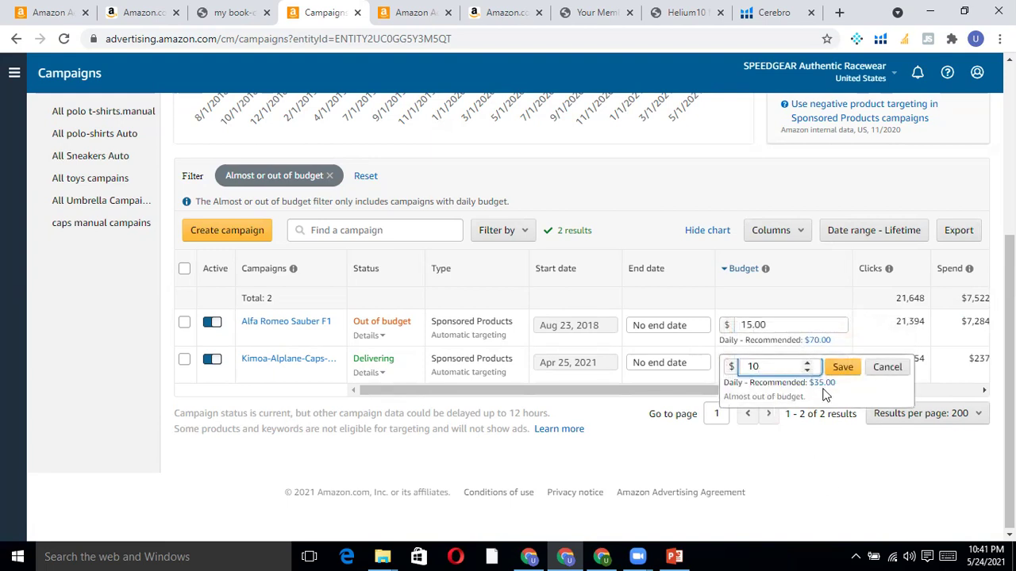
pyautogui.moveTo(373, 361)
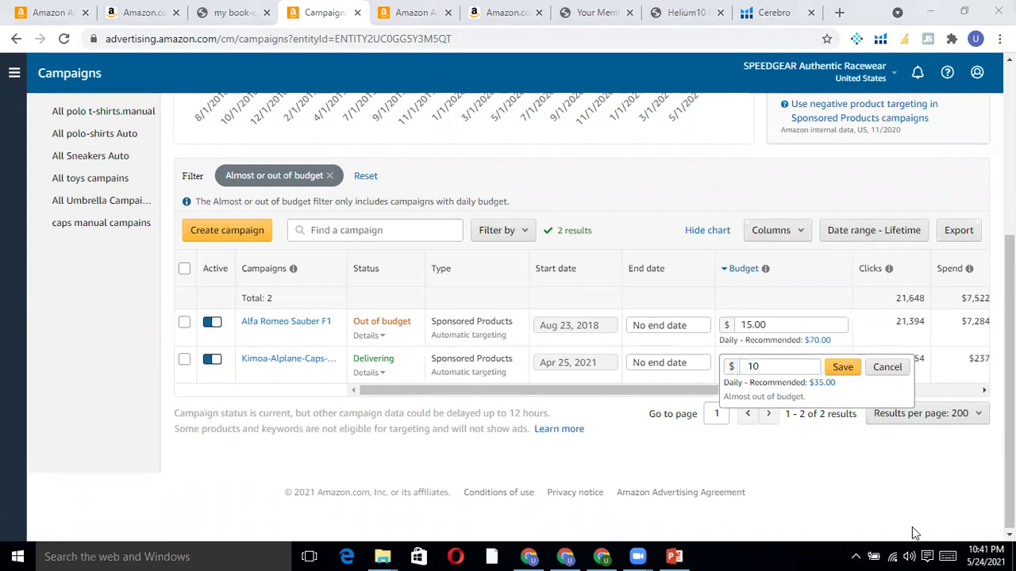
pyautogui.moveTo(372, 335)
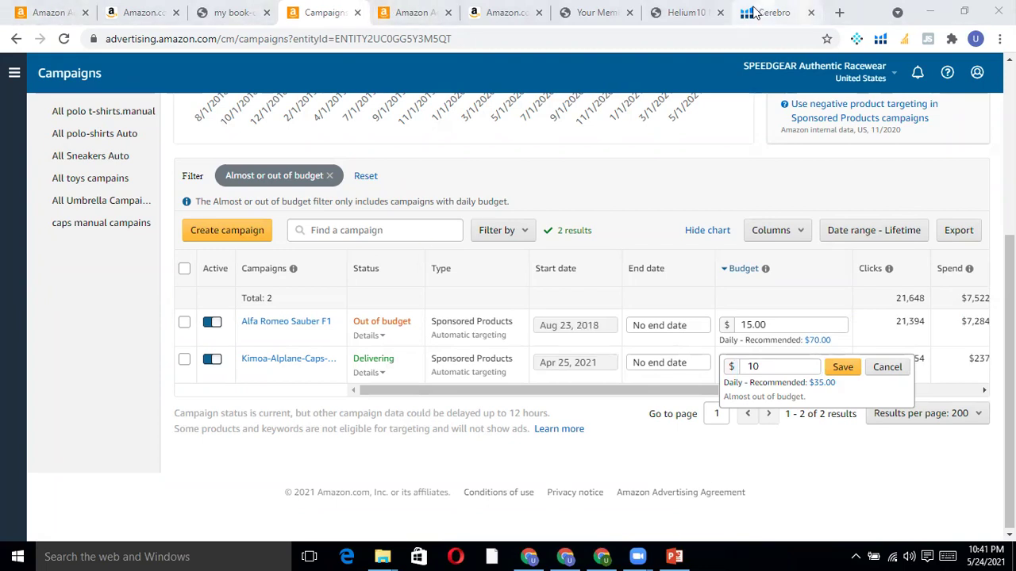
# Add the copied keyword "troy lee designs" to the new campaign's keyword targeting as broad, phrase and exact match with the suggested bid.
pyautogui.click(73, 7)
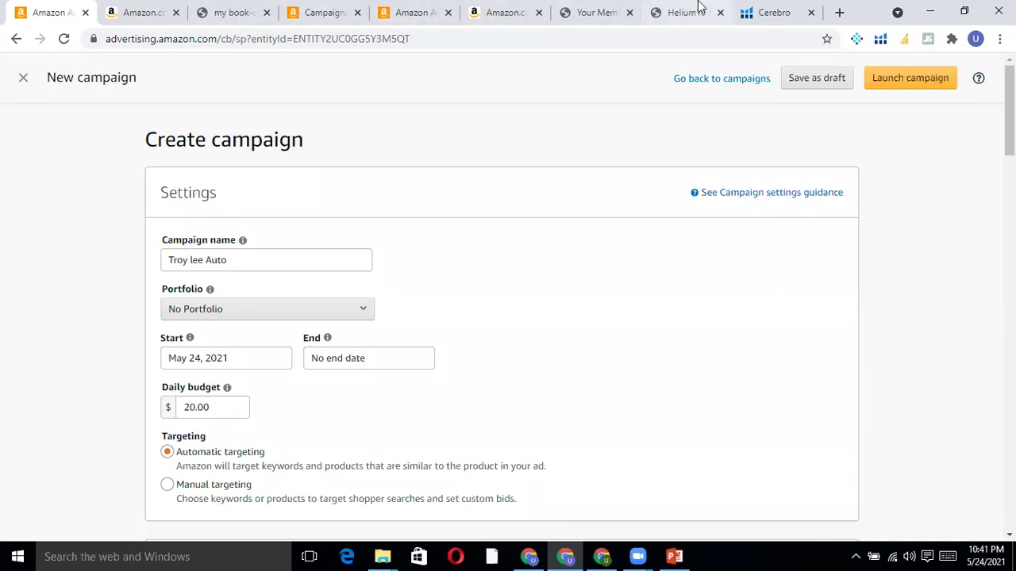
pyautogui.click(766, 10)
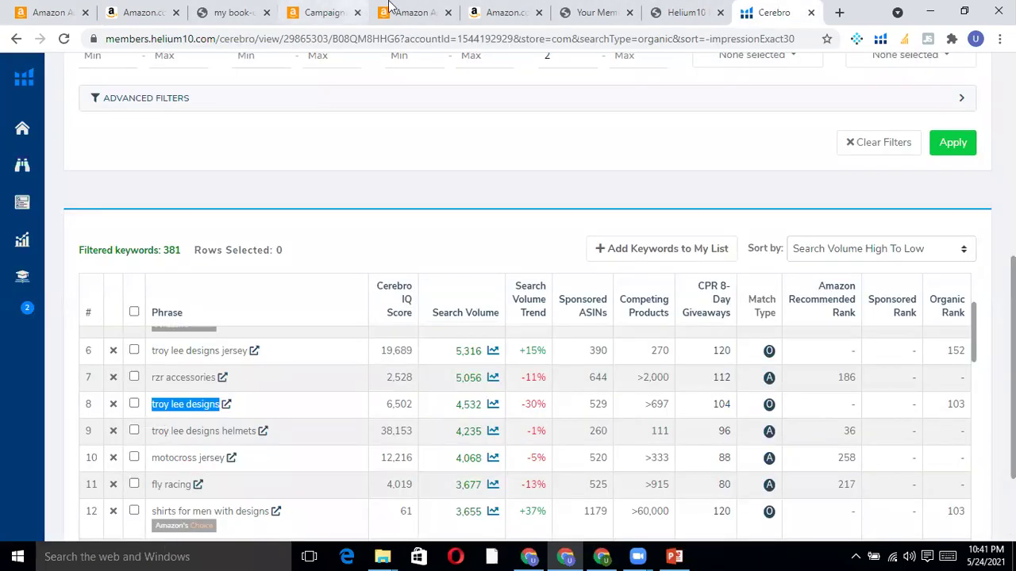
pyautogui.click(413, 12)
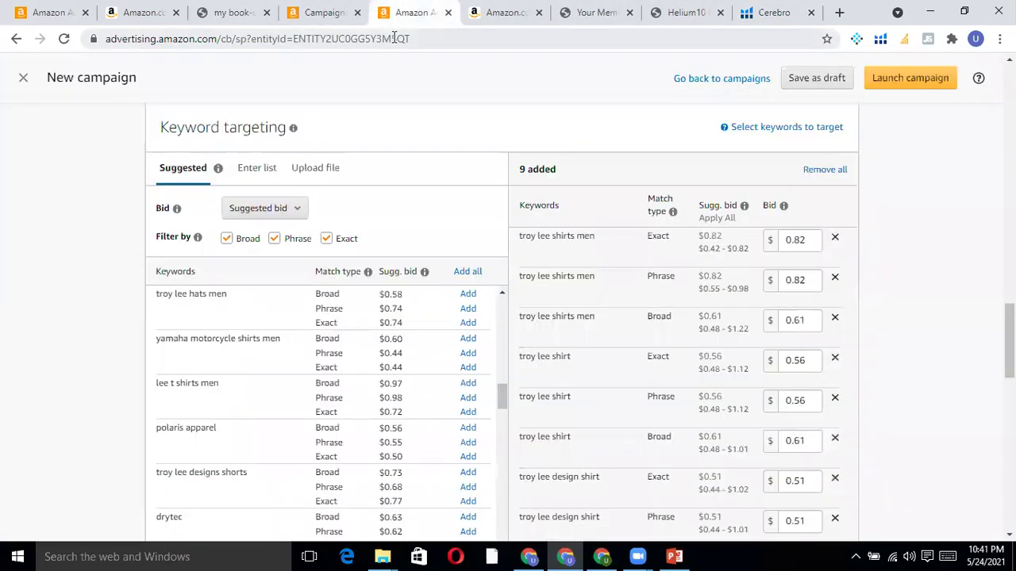
pyautogui.click(266, 169)
pyautogui.click(293, 322)
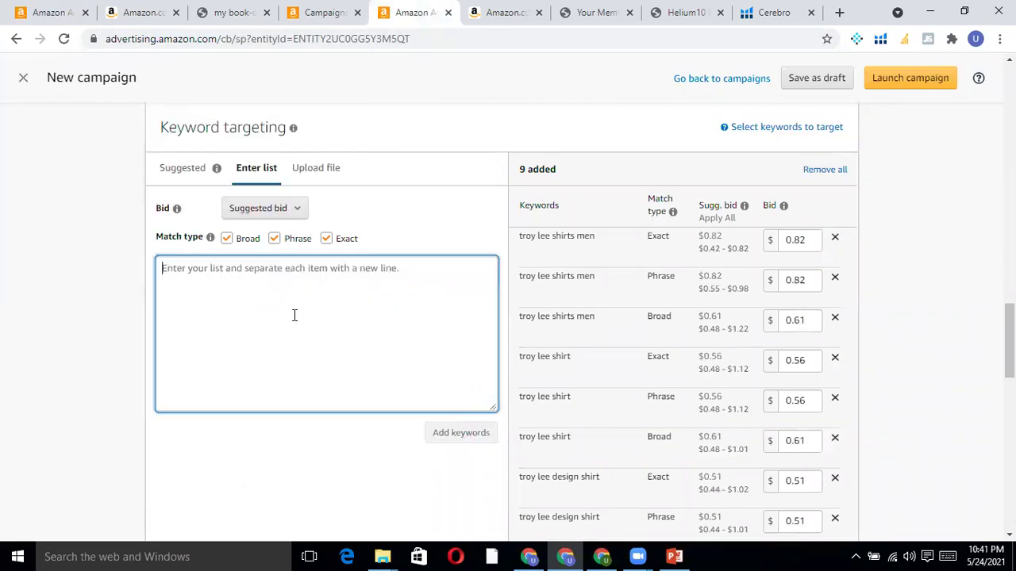
pyautogui.rightClick(296, 317)
pyautogui.click(343, 409)
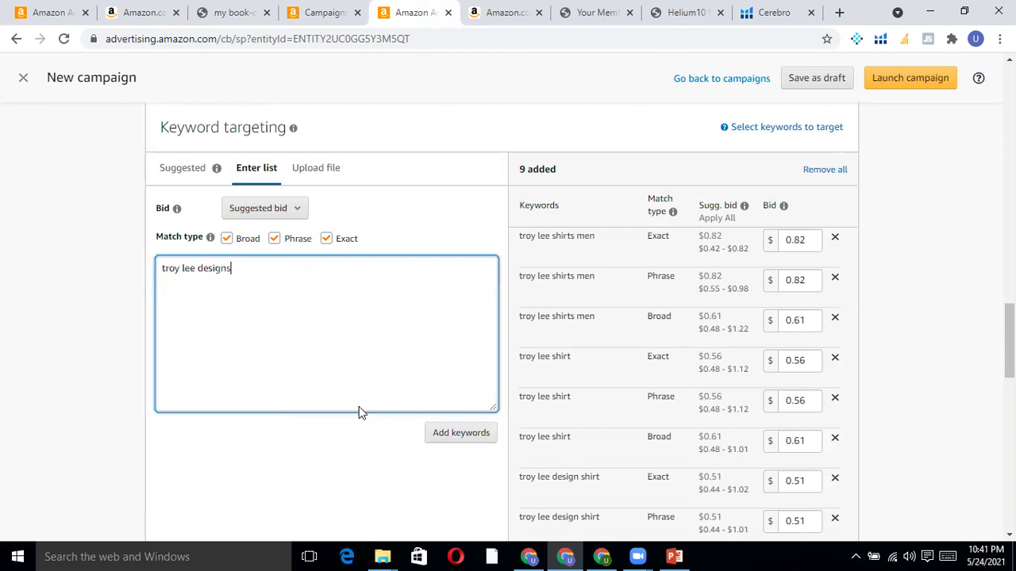
pyautogui.click(461, 432)
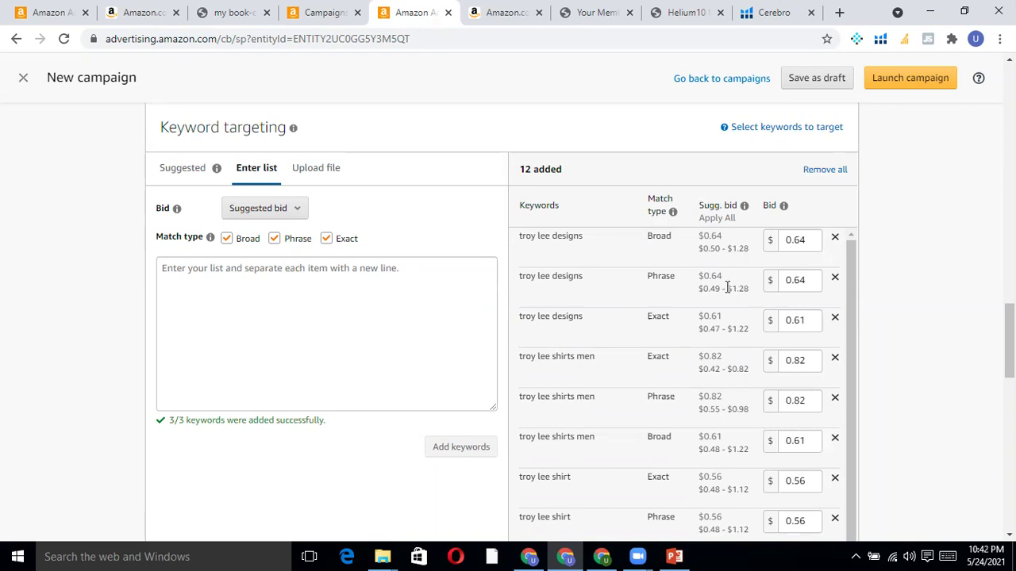
# Switch the entered keyword list to a custom bid and set it to $0.67.
pyautogui.click(255, 210)
pyautogui.click(382, 257)
pyautogui.click(361, 218)
pyautogui.press('BackSpace')
pyautogui.press('BackSpace')
pyautogui.press('BackSpace')
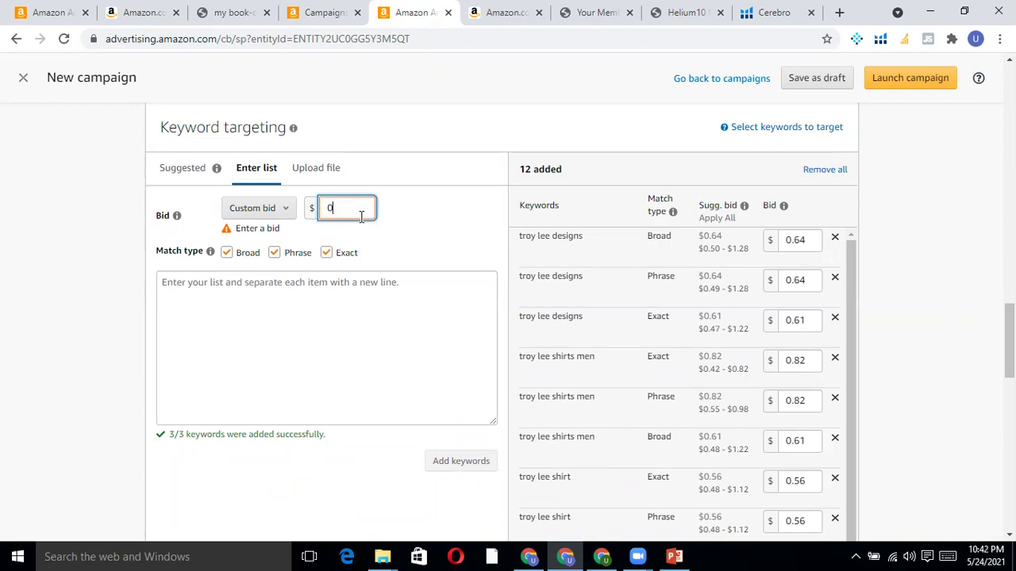
pyautogui.write('67')
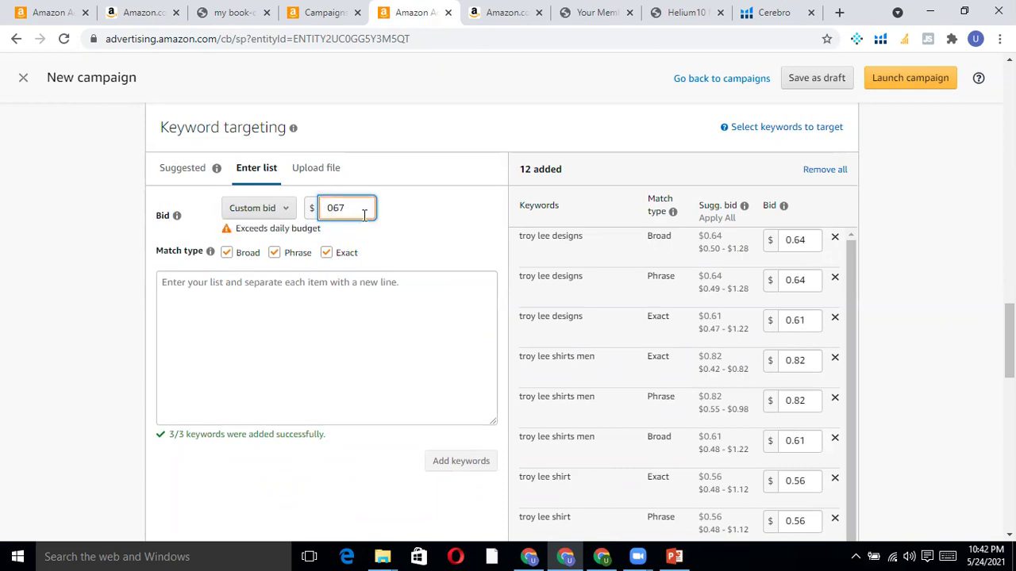
pyautogui.press('BackSpace')
pyautogui.press('BackSpace')
pyautogui.write('.67')
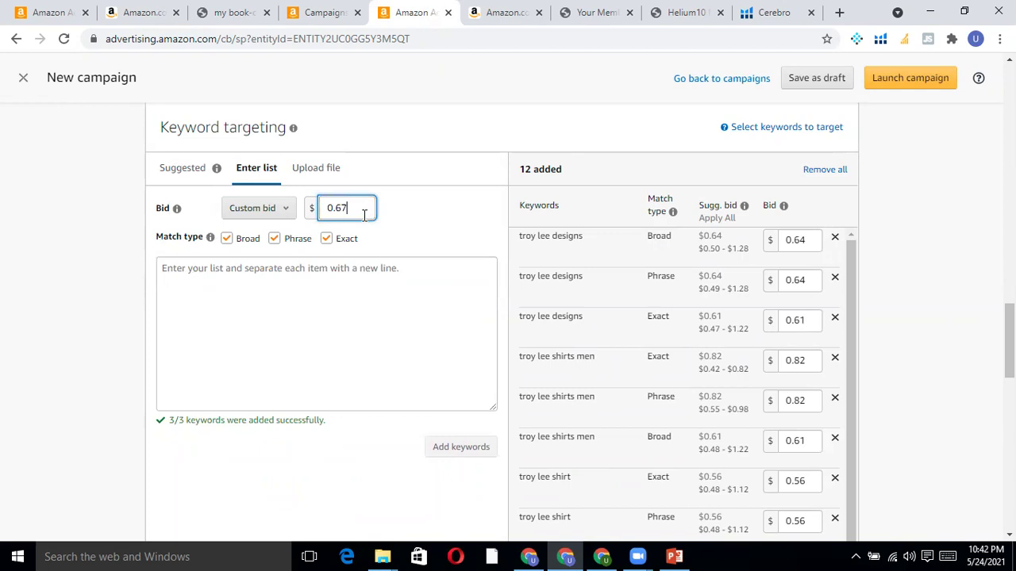
# Try the default bid option for the entered keyword list and return it to the suggested bid.
pyautogui.click(360, 316)
pyautogui.click(350, 207)
pyautogui.click(266, 213)
pyautogui.click(288, 304)
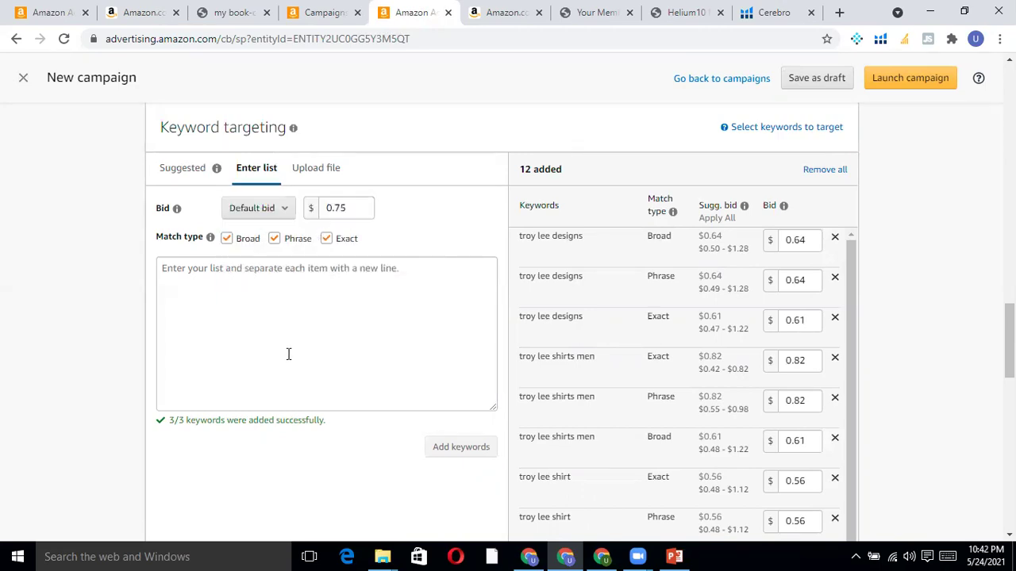
pyautogui.click(349, 208)
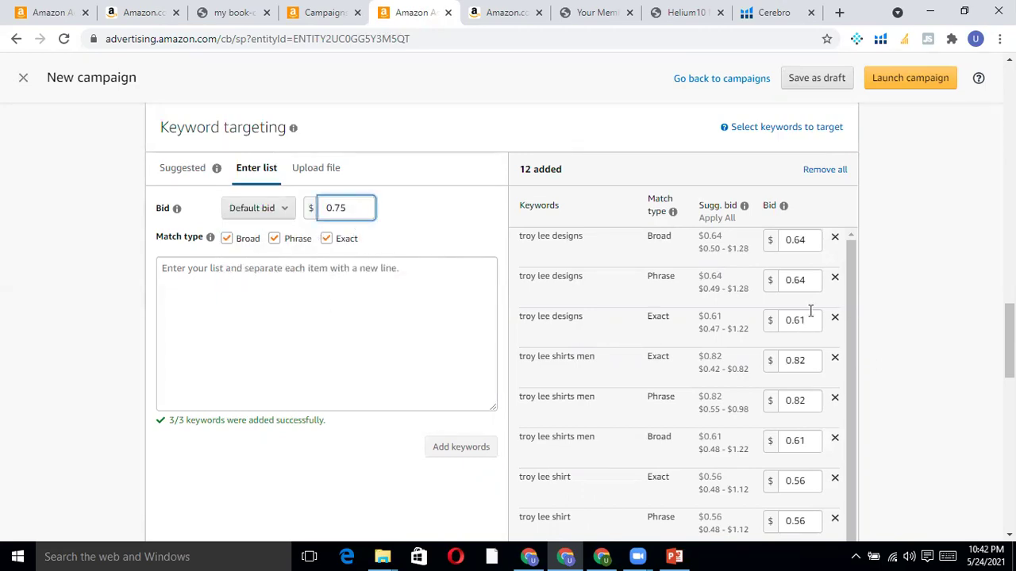
pyautogui.click(267, 211)
pyautogui.click(277, 224)
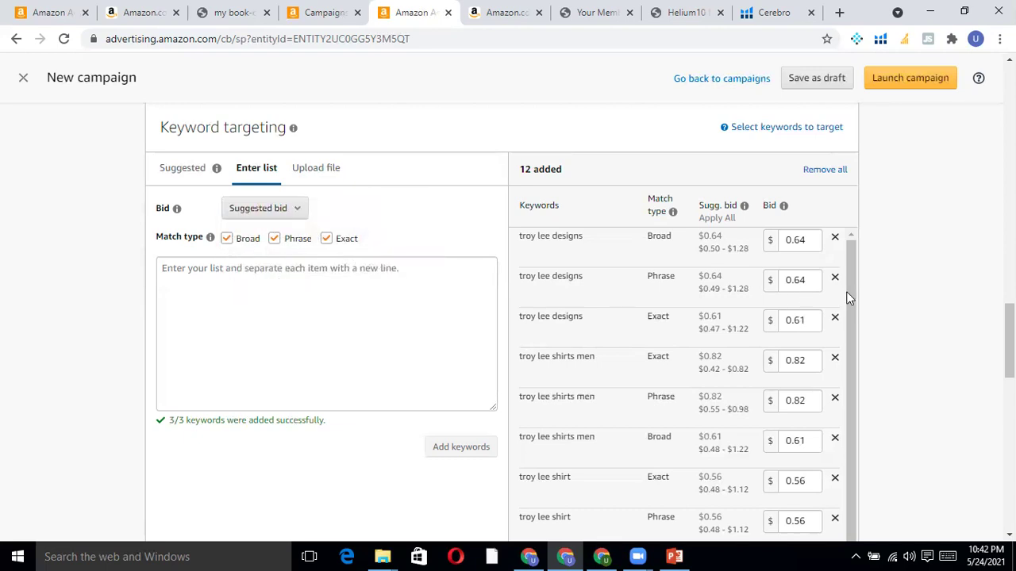
# Open the bid of the broad-match keyword "troy lee designs" for editing.
pyautogui.click(812, 242)
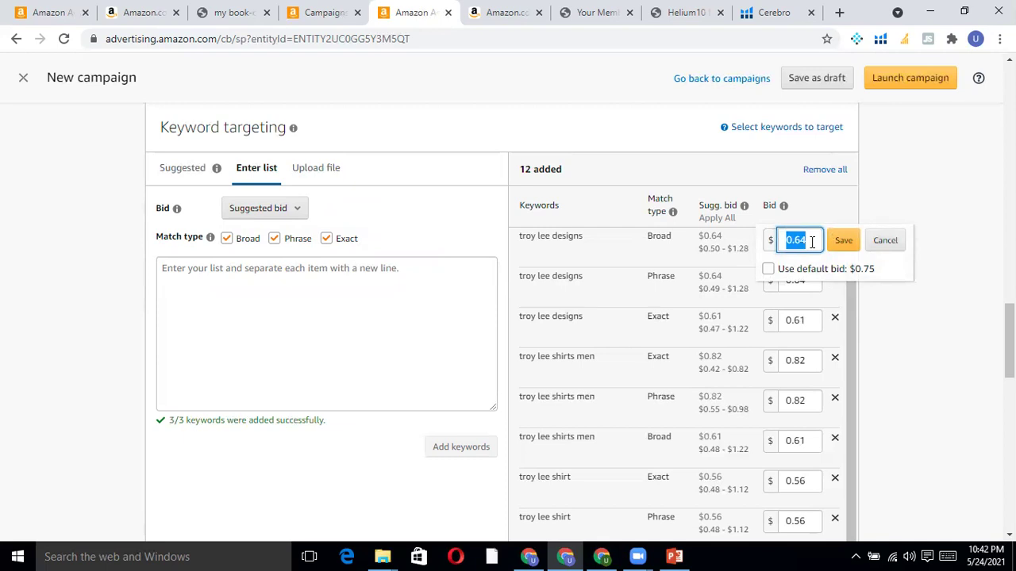
pyautogui.click(832, 247)
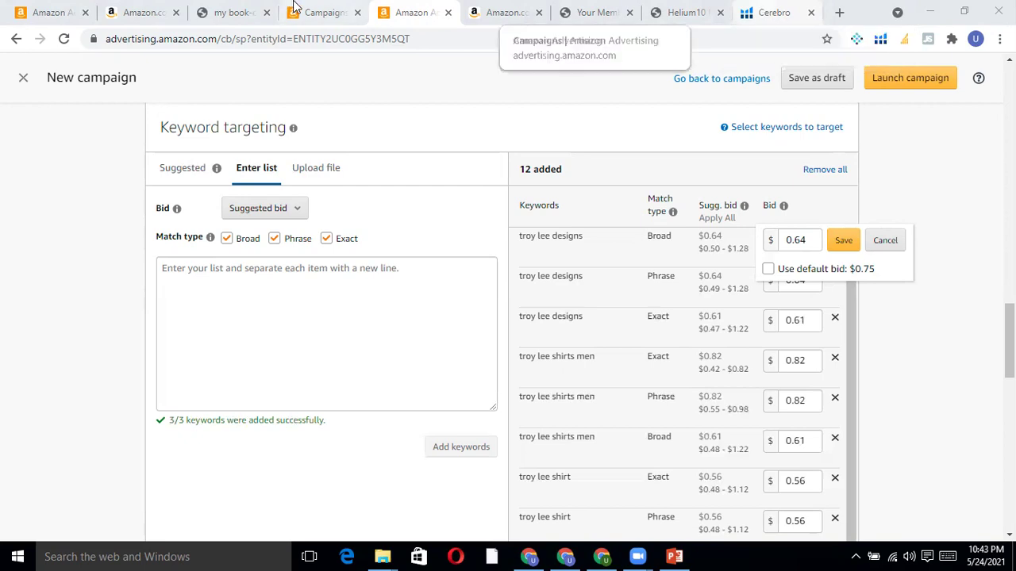
pyautogui.click(321, 12)
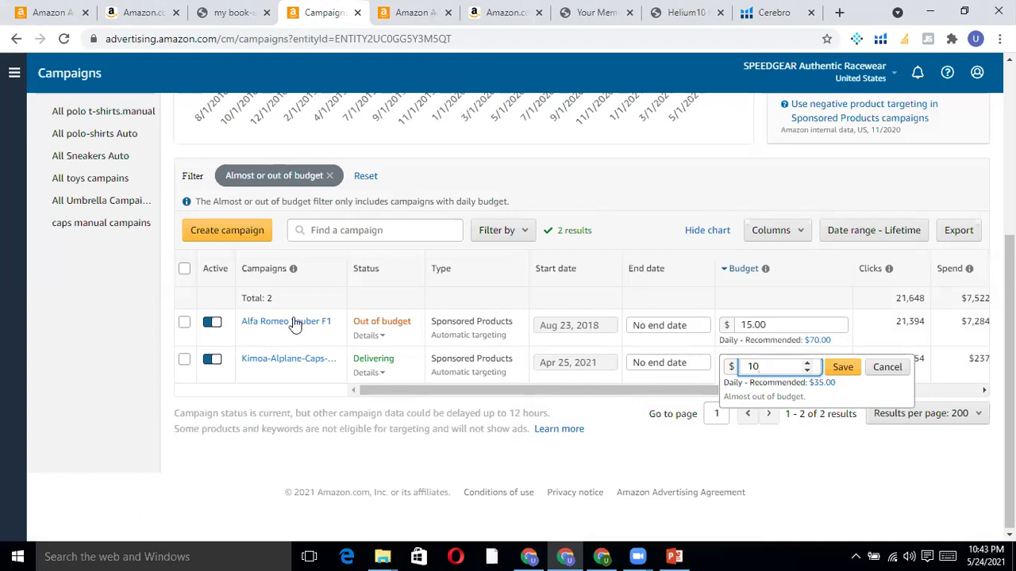
pyautogui.hotkey('ctrl', 'Tab')
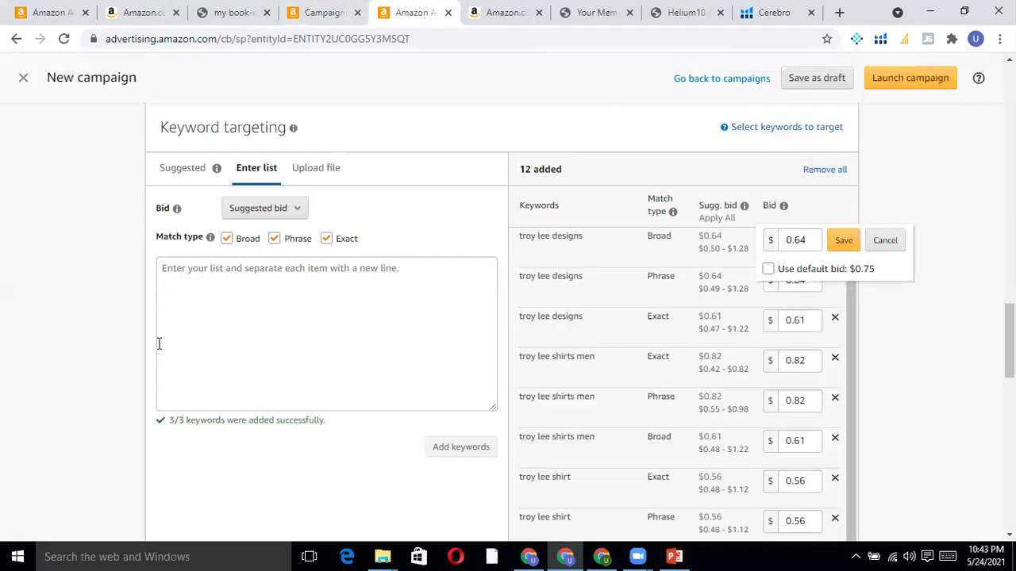
pyautogui.scroll(5, 113, 341)
pyautogui.hotkey('ctrl', 'shift', 'Tab')
pyautogui.hotkey('ctrl', 'shift', 'Tab')
pyautogui.hotkey('ctrl', 'shift', 'Tab')
pyautogui.hotkey('ctrl', 'shift', 'Tab')
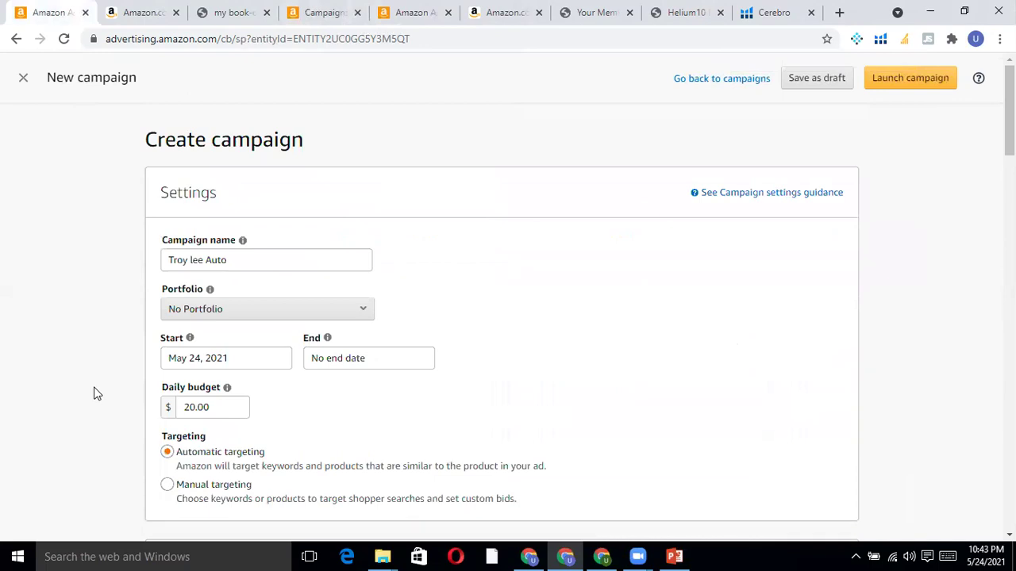
pyautogui.click(325, 12)
pyautogui.click(793, 13)
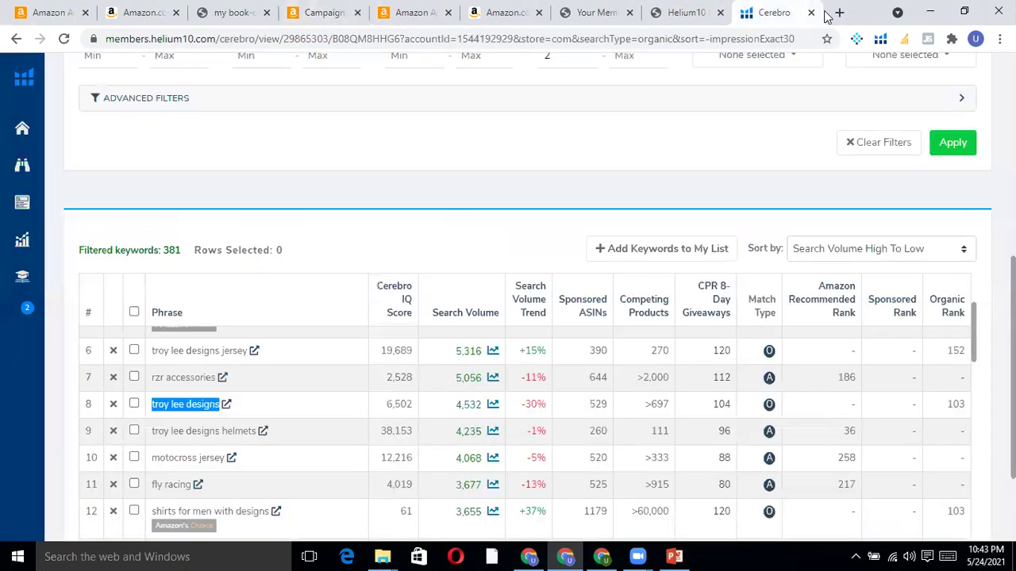
pyautogui.click(838, 12)
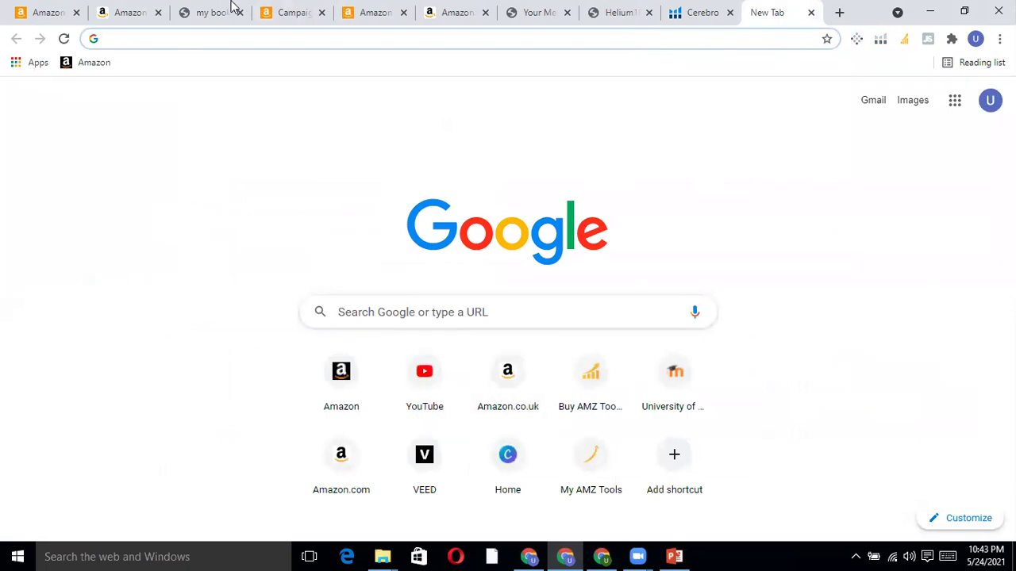
pyautogui.click(372, 11)
pyautogui.scroll(10, 110, 297)
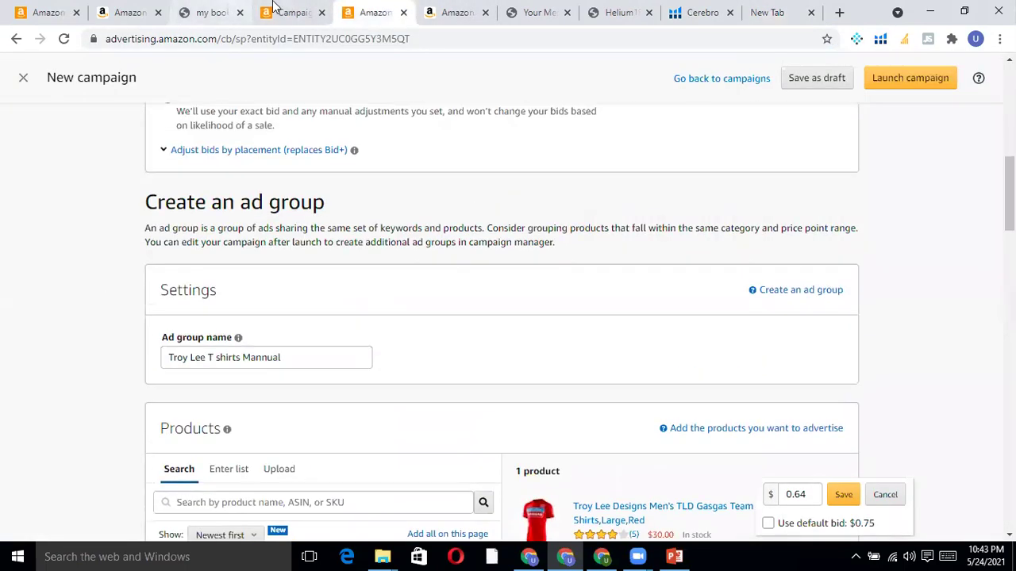
# Discard the unsaved "Troy lee Auto" campaign and go to the list of all campaigns.
pyautogui.click(46, 11)
pyautogui.click(23, 77)
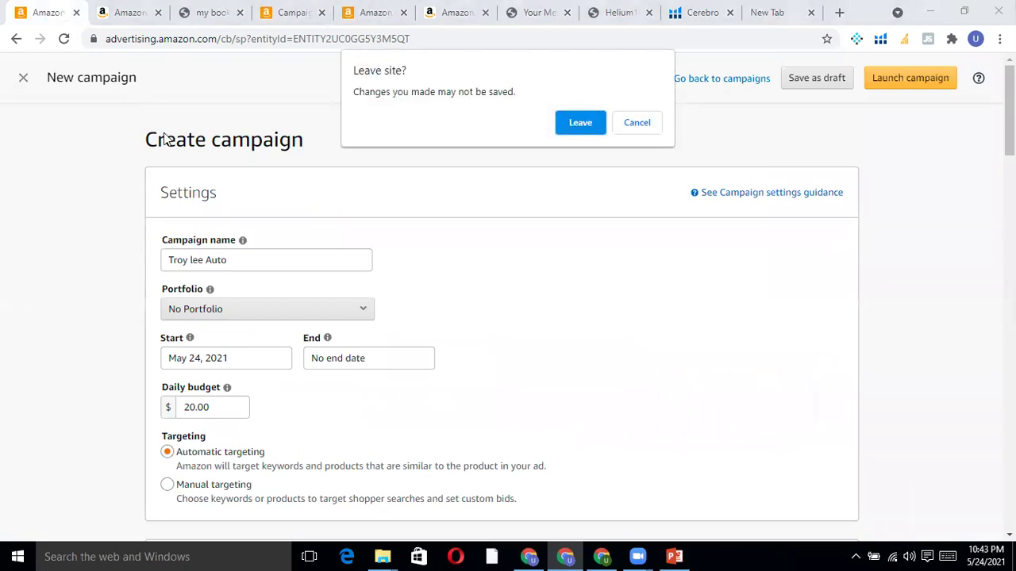
pyautogui.press('Return')
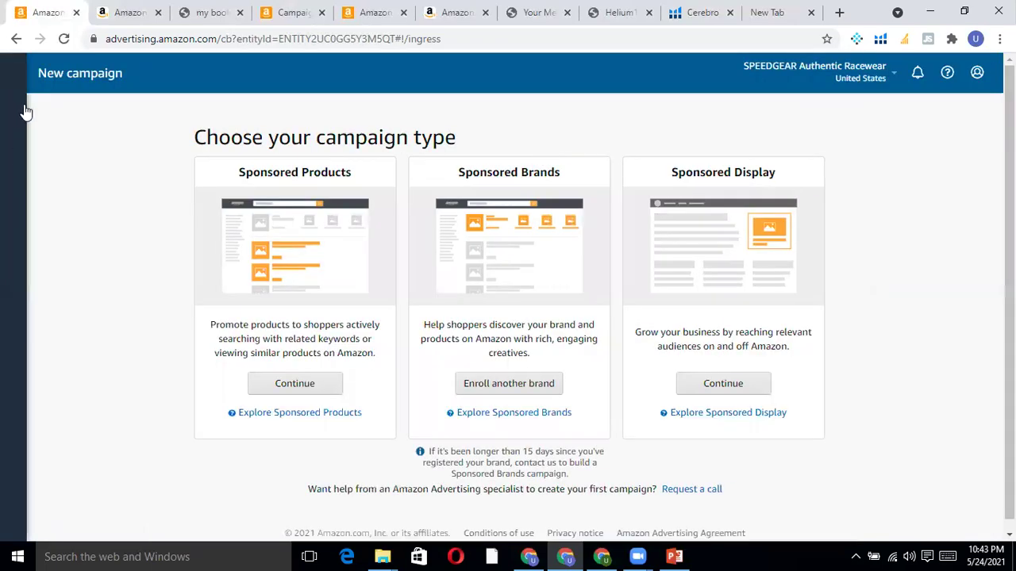
pyautogui.moveTo(24, 111)
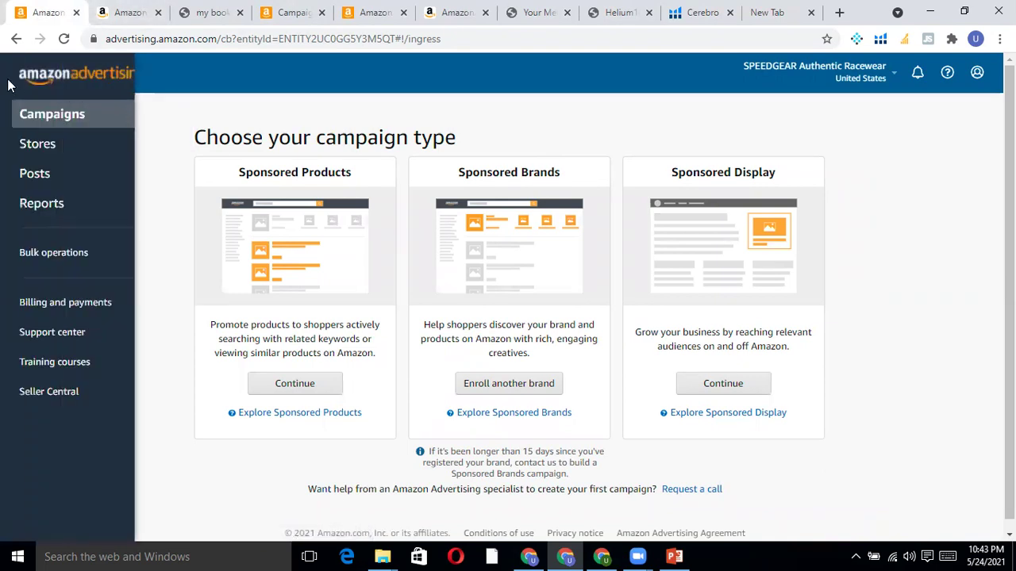
pyautogui.click(61, 143)
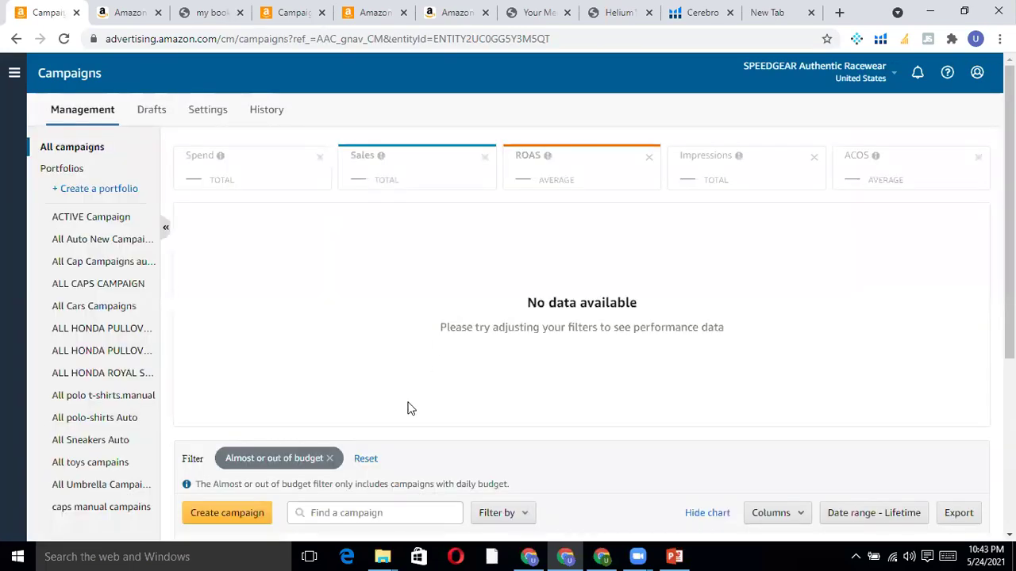
pyautogui.scroll(-3, 213, 433)
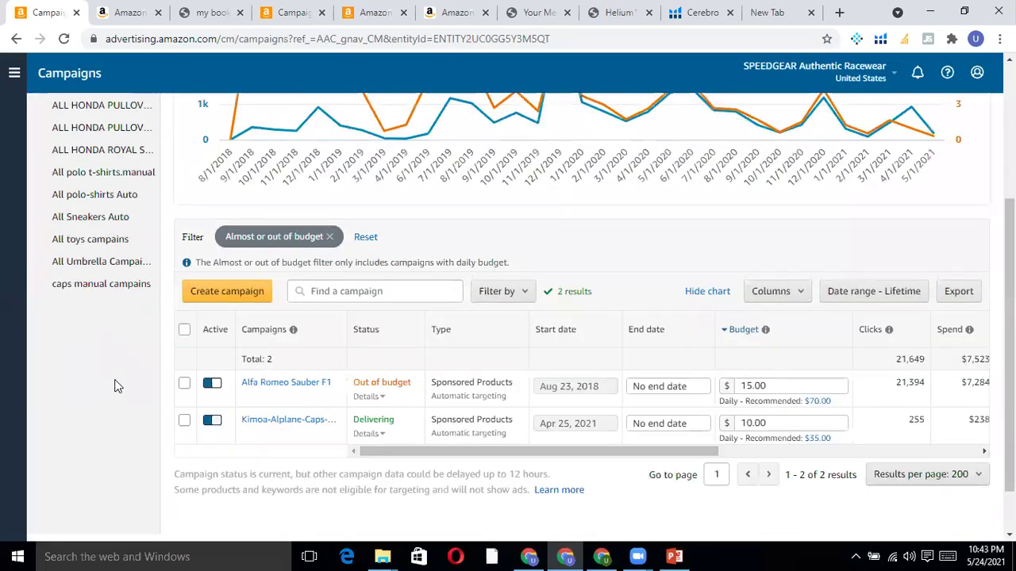
pyautogui.scroll(-1, 118, 385)
pyautogui.scroll(1, 124, 320)
pyautogui.scroll(3, 119, 170)
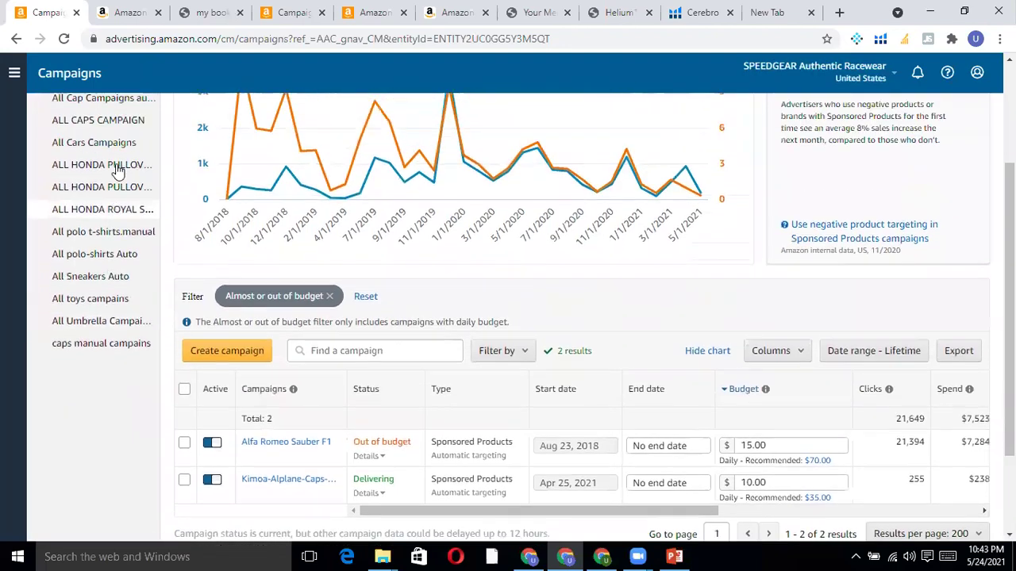
pyautogui.click(91, 188)
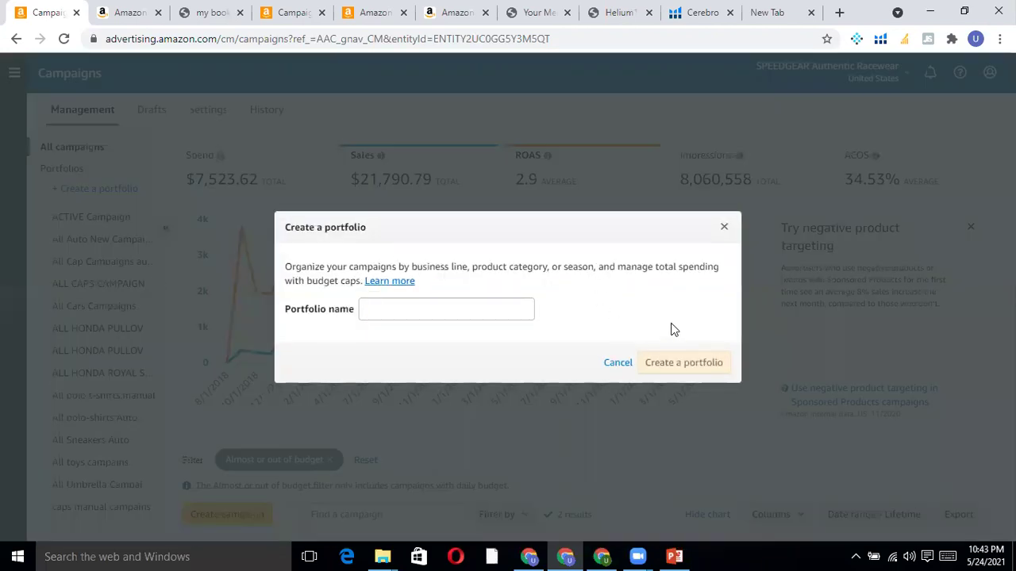
pyautogui.click(724, 227)
pyautogui.click(70, 143)
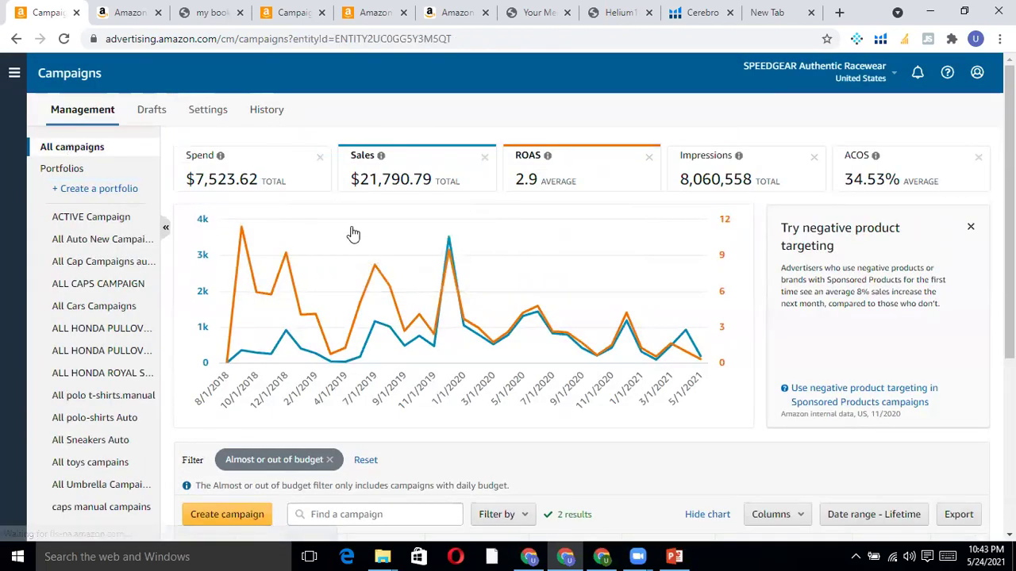
# Open the Alfa Romeo Sauber F1 campaign and look at its performance and ad groups.
pyautogui.scroll(-4, 369, 282)
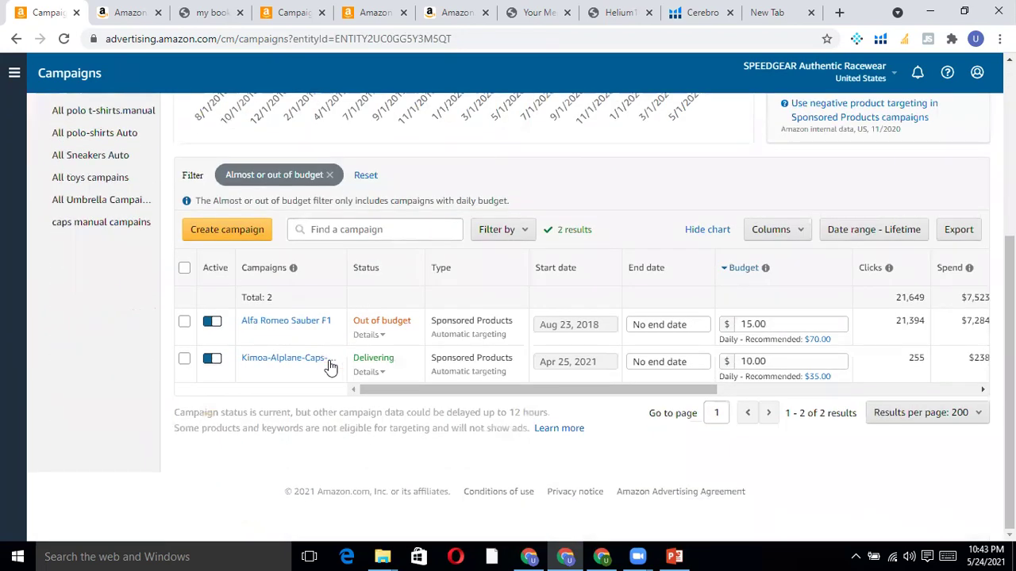
pyautogui.click(438, 230)
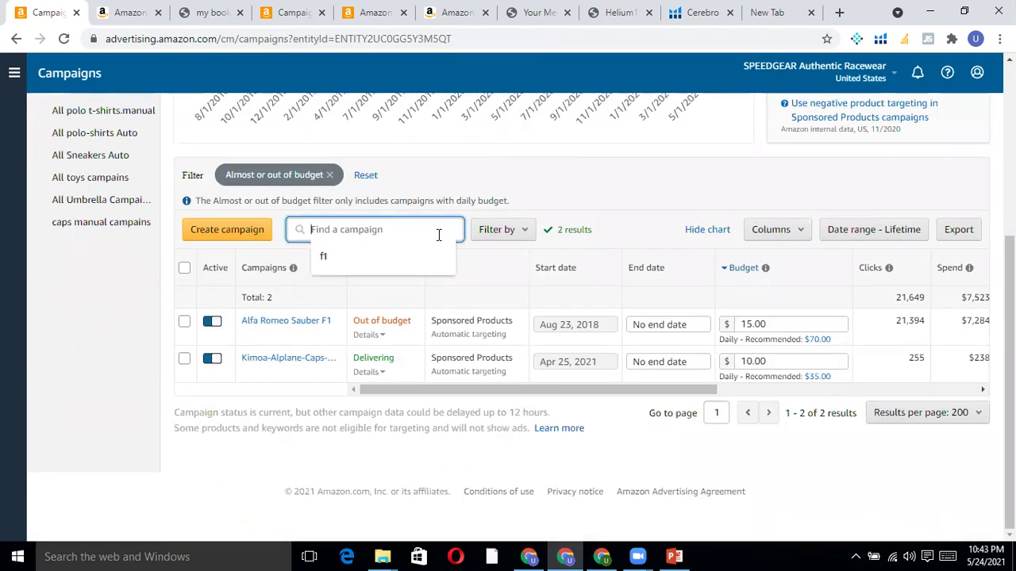
pyautogui.click(285, 320)
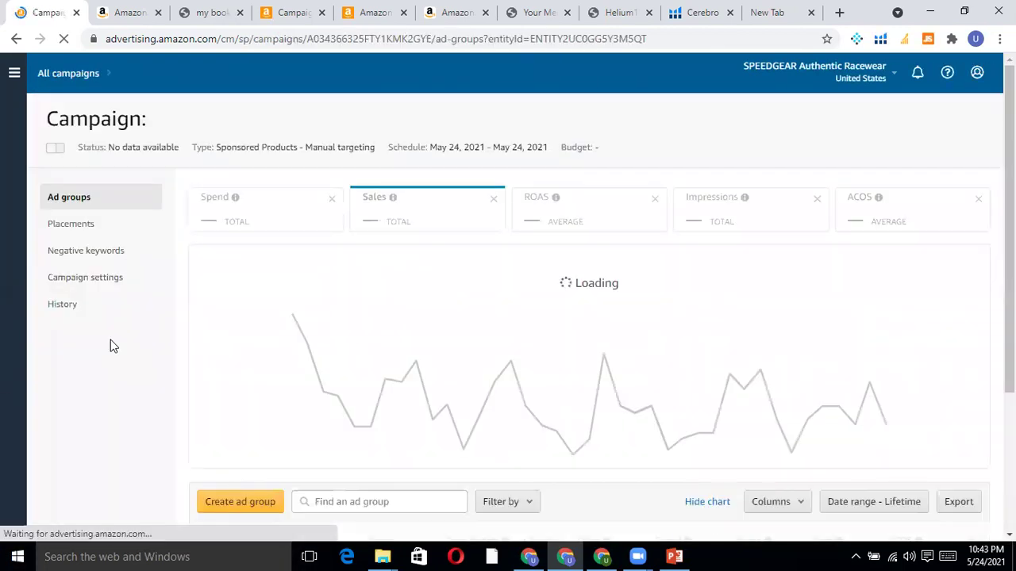
pyautogui.scroll(-3, 224, 354)
pyautogui.scroll(3, 106, 317)
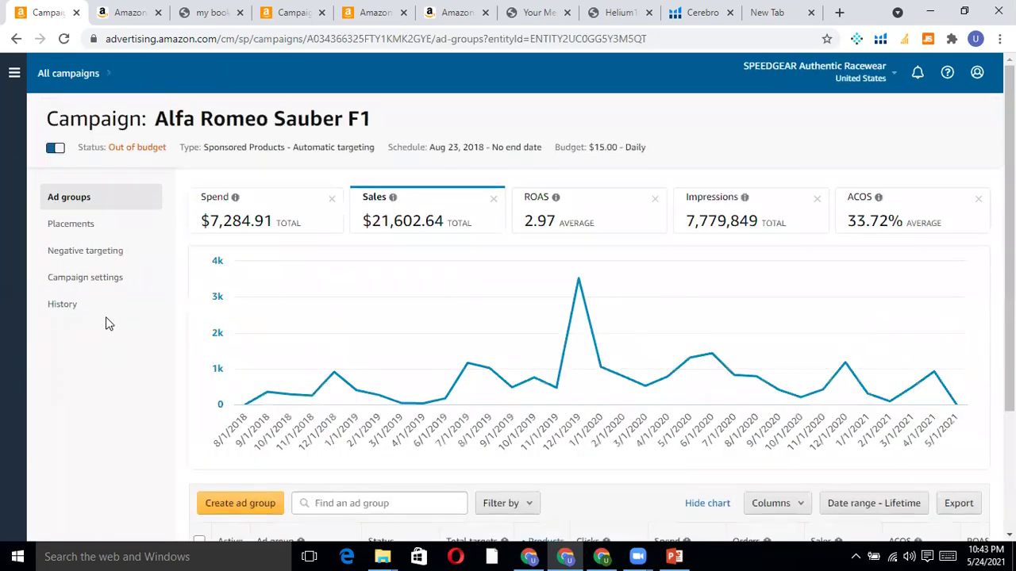
pyautogui.click(14, 72)
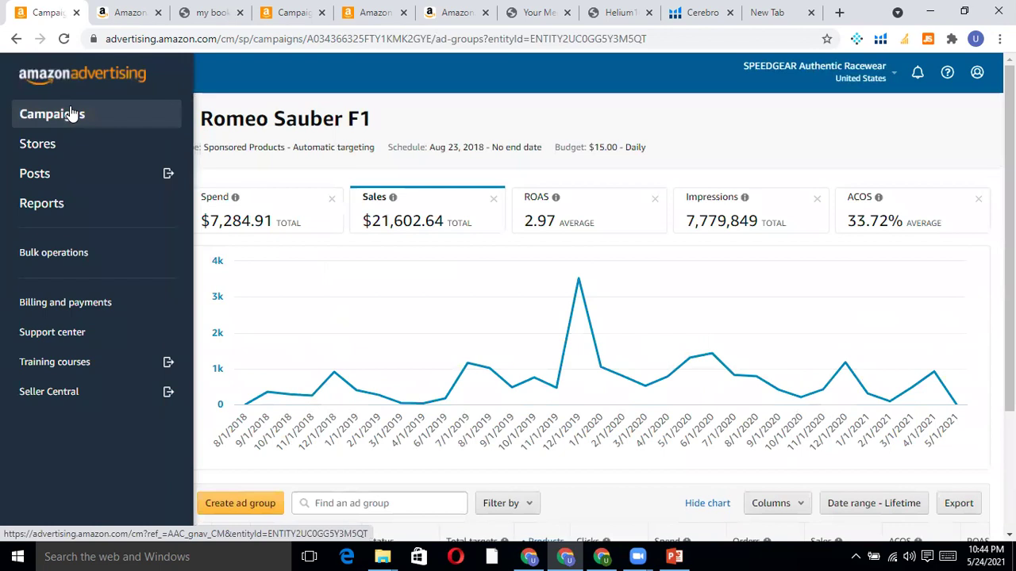
pyautogui.scroll(-1, 119, 367)
pyautogui.scroll(-1, 131, 357)
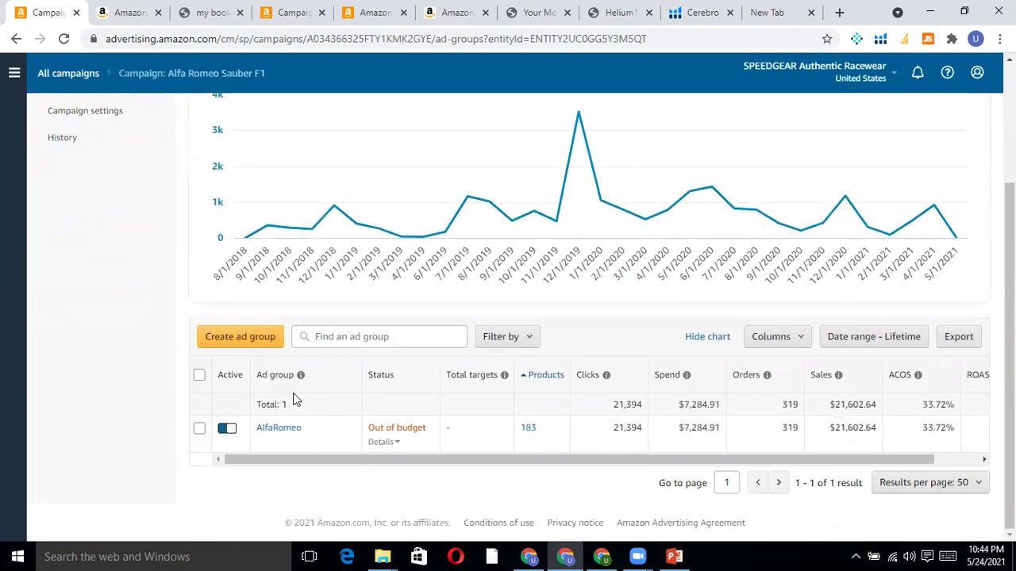
# Open the AlfaRomeo ad group and view its targeting.
pyautogui.click(286, 428)
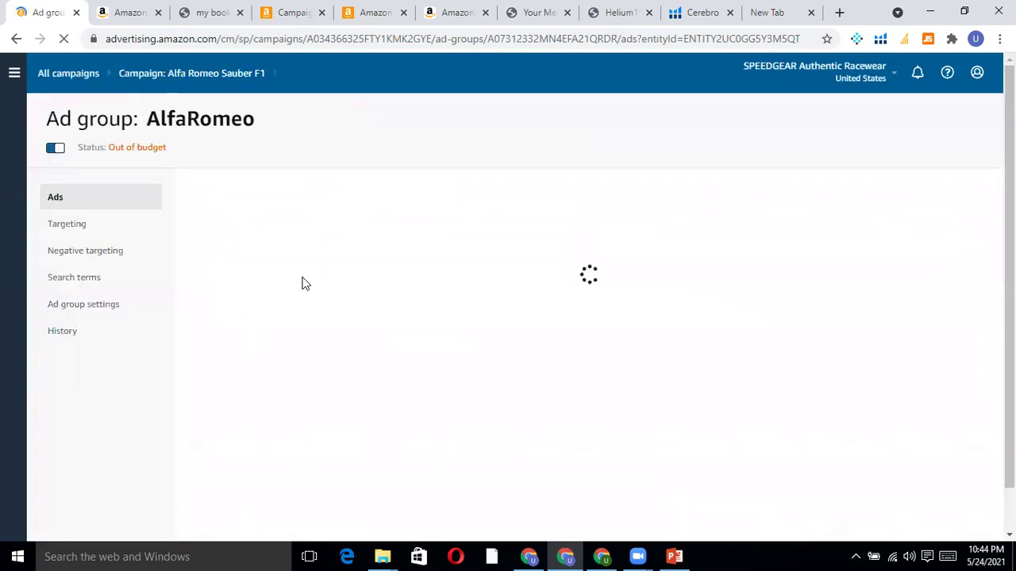
pyautogui.click(101, 226)
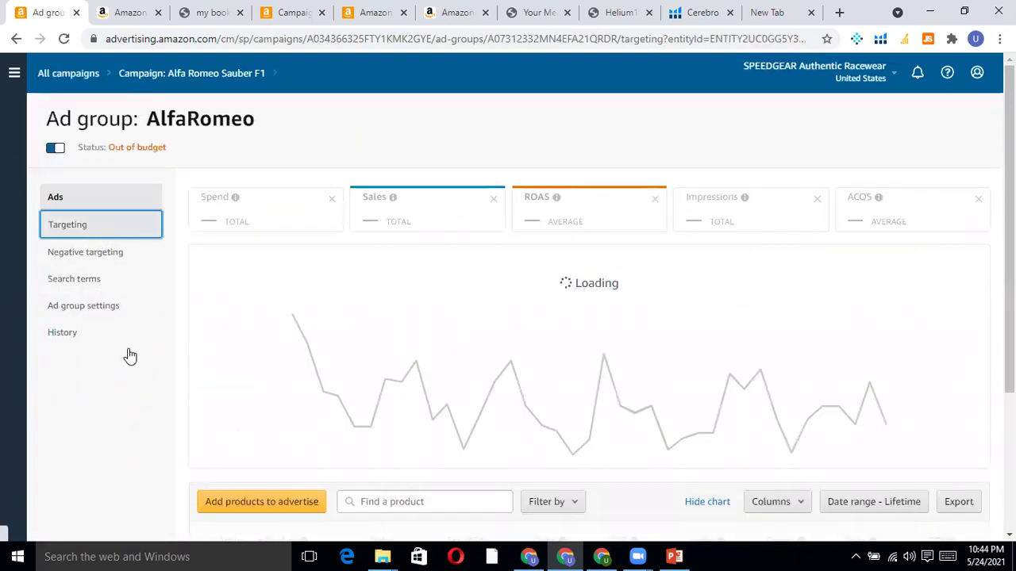
pyautogui.scroll(-2, 135, 362)
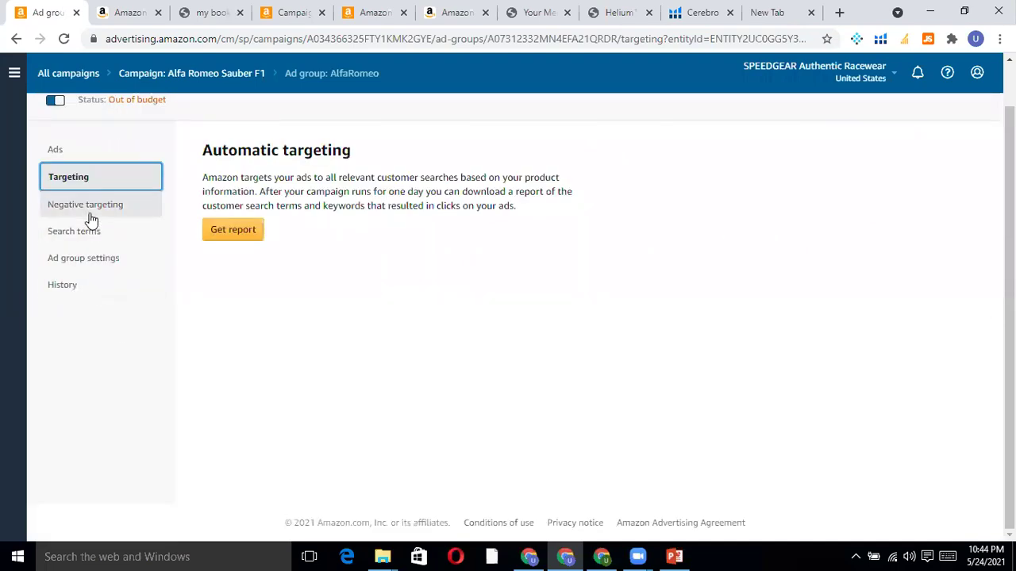
pyautogui.scroll(1, 99, 175)
# Return to the campaign list and reset the "Almost or out of budget" filter.
pyautogui.click(15, 72)
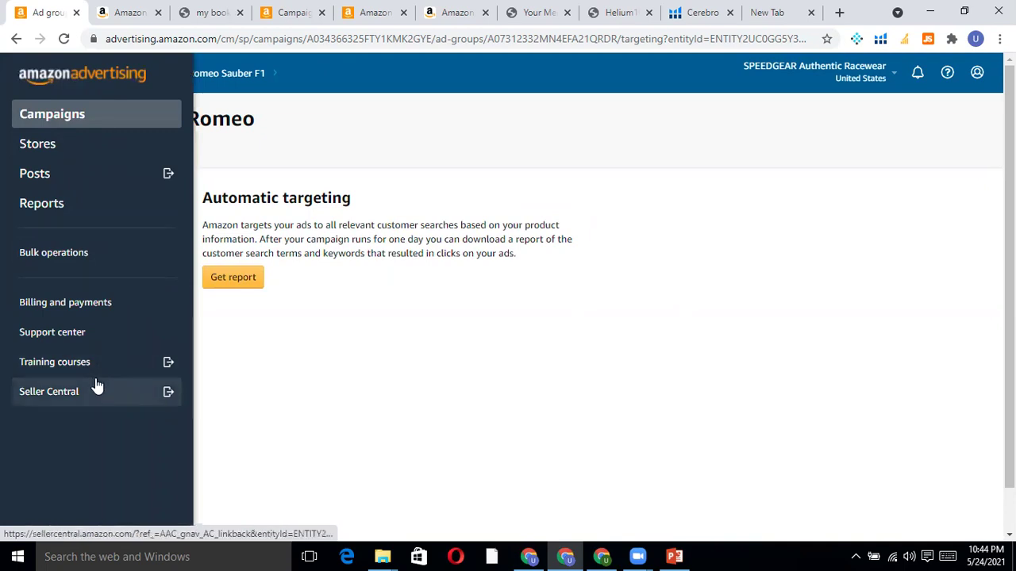
pyautogui.click(52, 114)
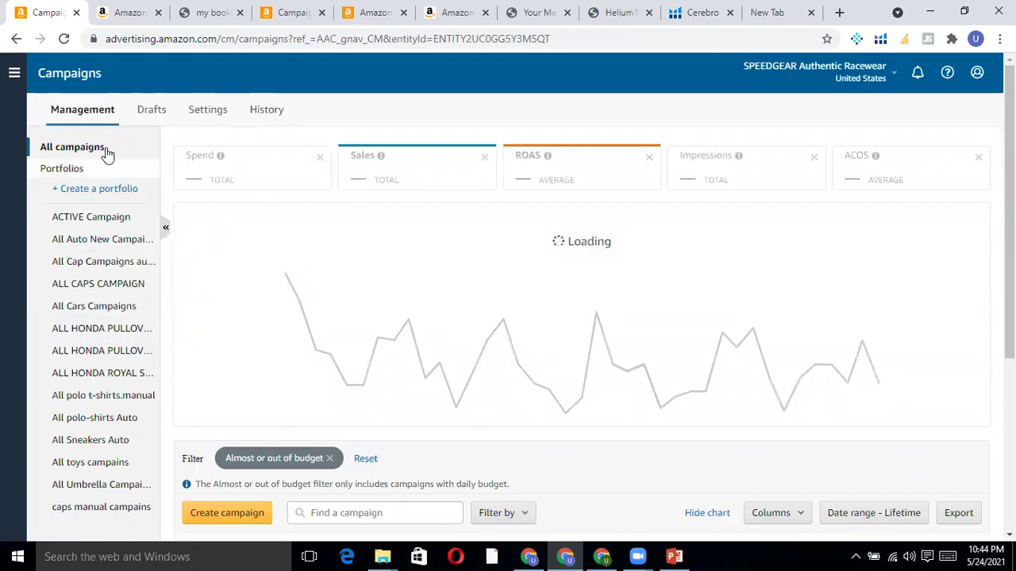
pyautogui.scroll(-3, 357, 250)
pyautogui.click(365, 238)
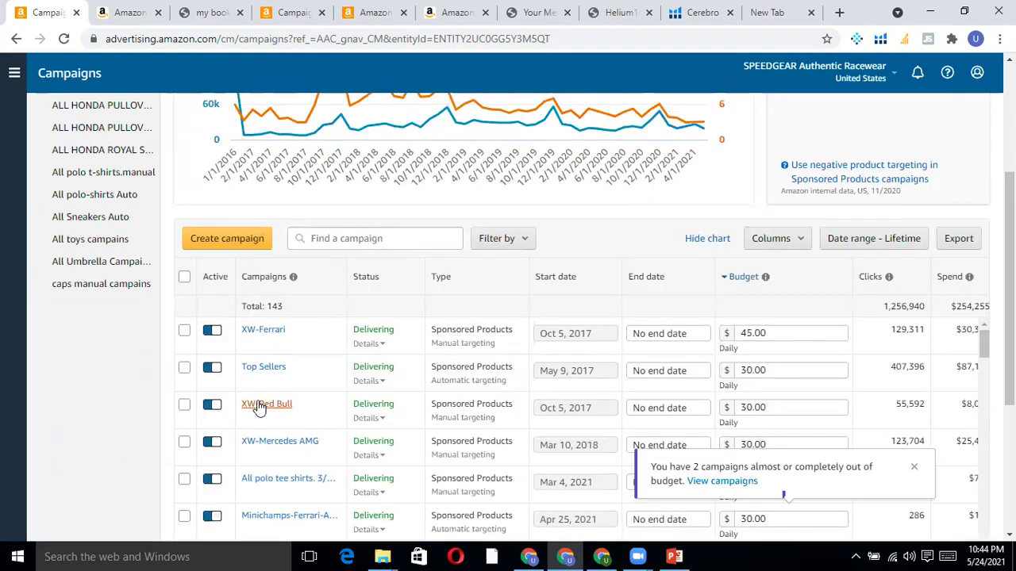
# Open the Red Bull - Manual ad group of the XW-Red Bull campaign and view its keyword targeting and bids.
pyautogui.click(254, 405)
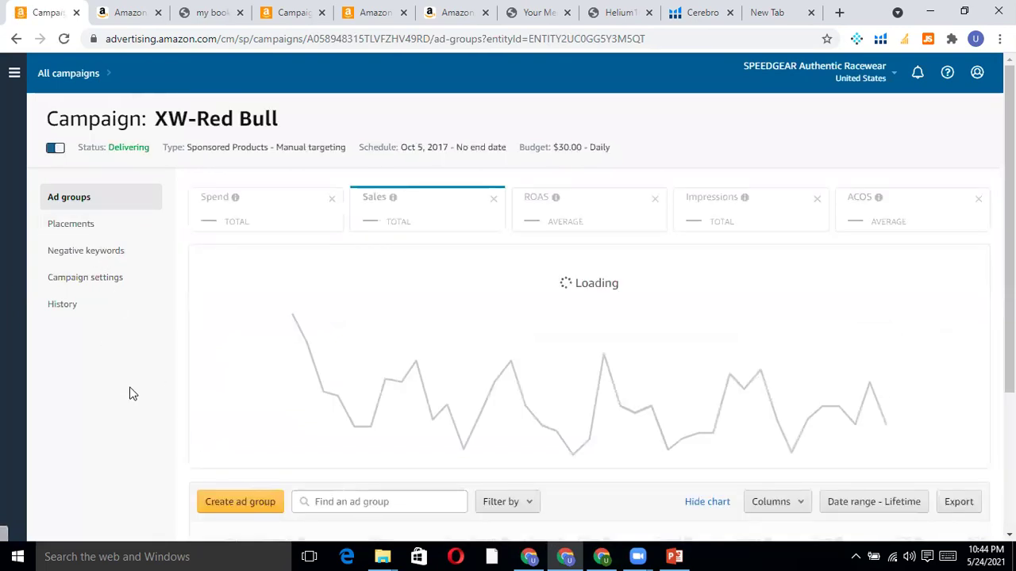
pyautogui.scroll(-2, 175, 373)
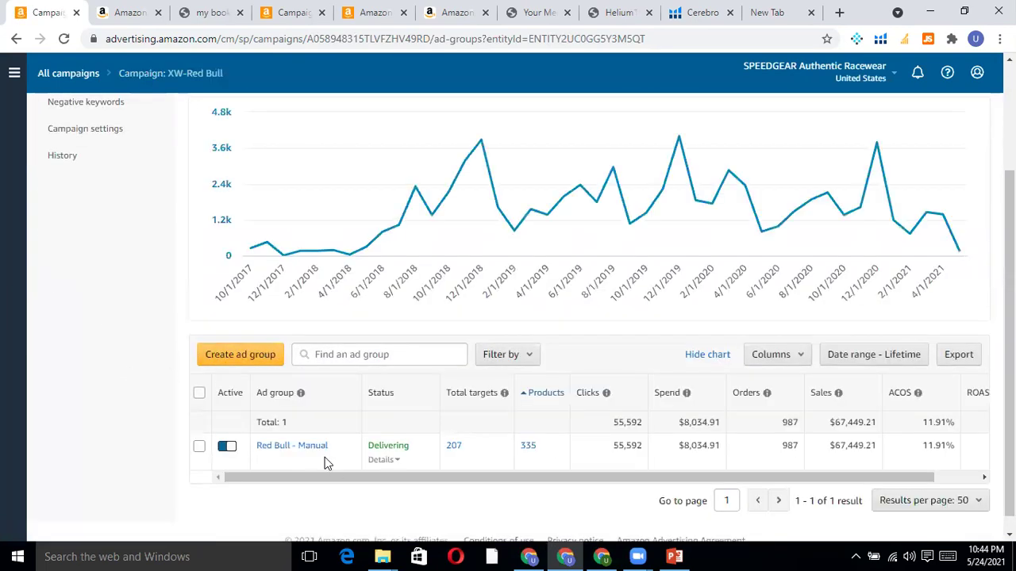
pyautogui.click(259, 445)
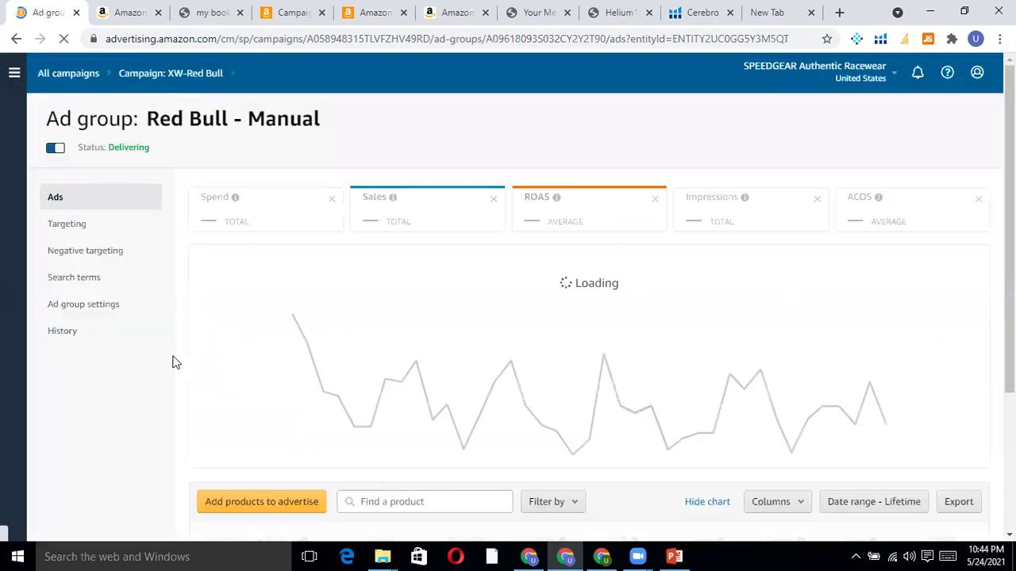
pyautogui.scroll(-3, 153, 388)
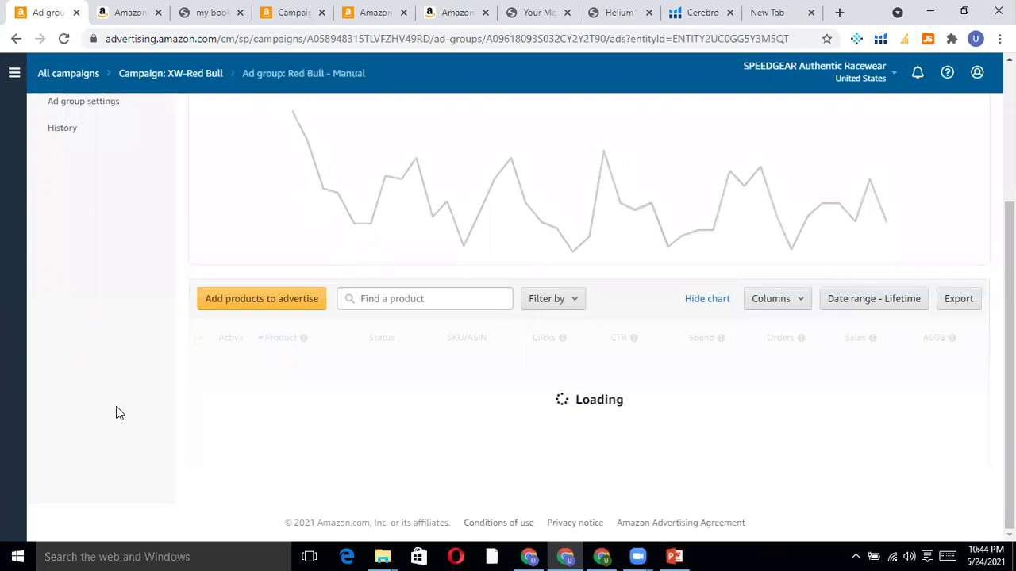
pyautogui.scroll(3, 119, 409)
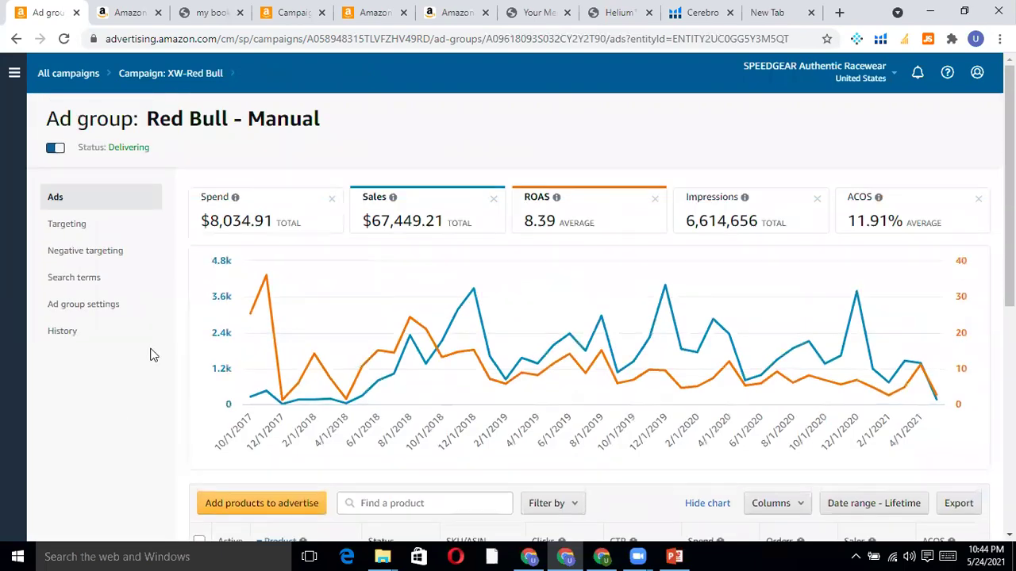
pyautogui.click(103, 229)
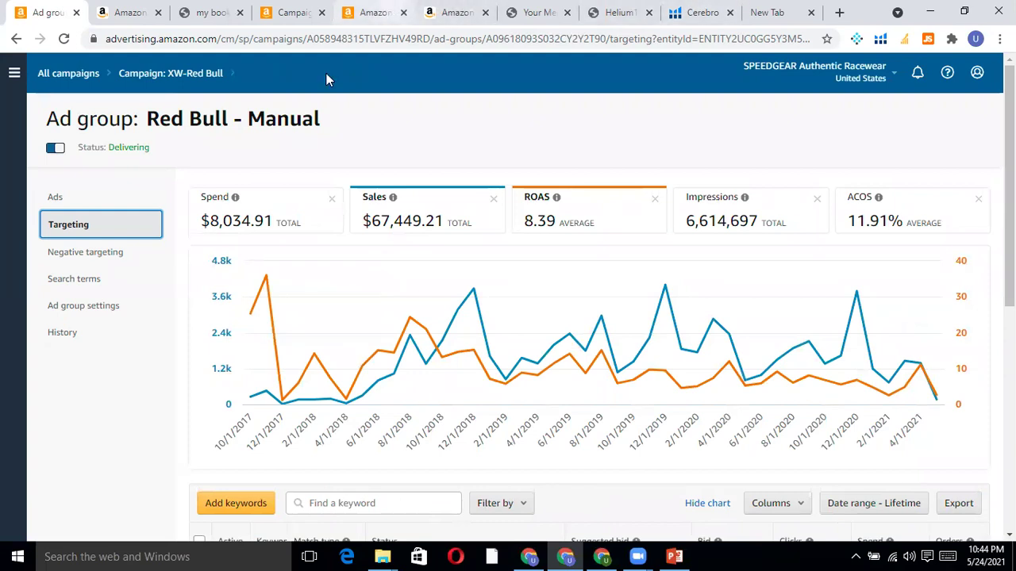
pyautogui.scroll(-4, 146, 386)
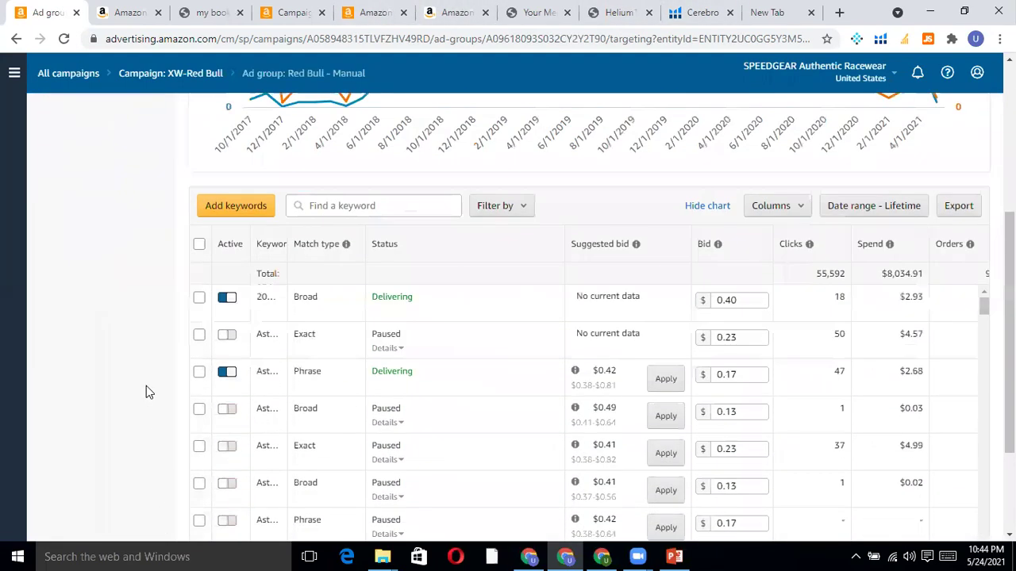
# Examine the Red Bull - Manual keyword list, comparing each delivering keyword's bid with its suggested bid.
pyautogui.scroll(-2, 146, 385)
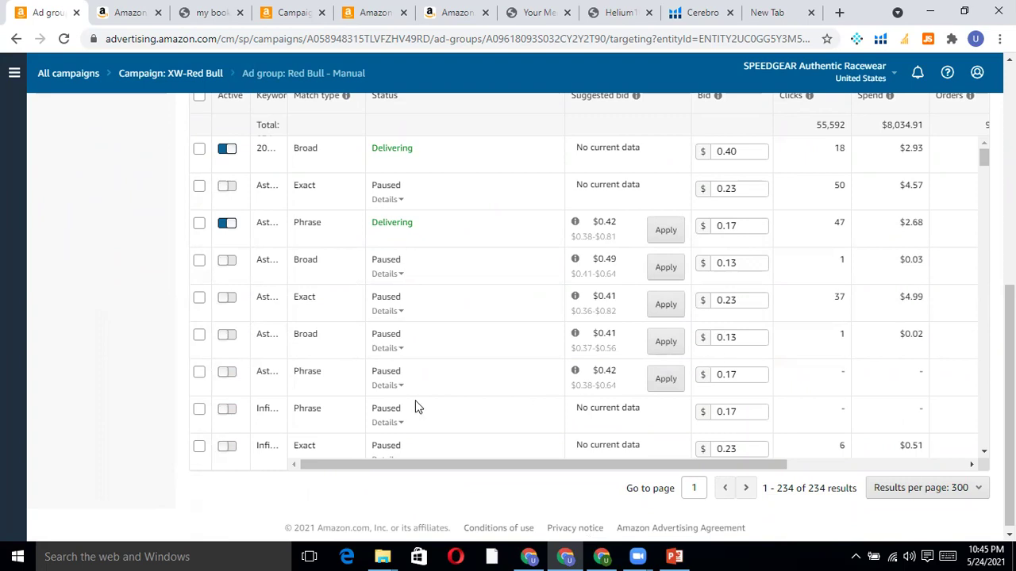
pyautogui.scroll(-5, 418, 406)
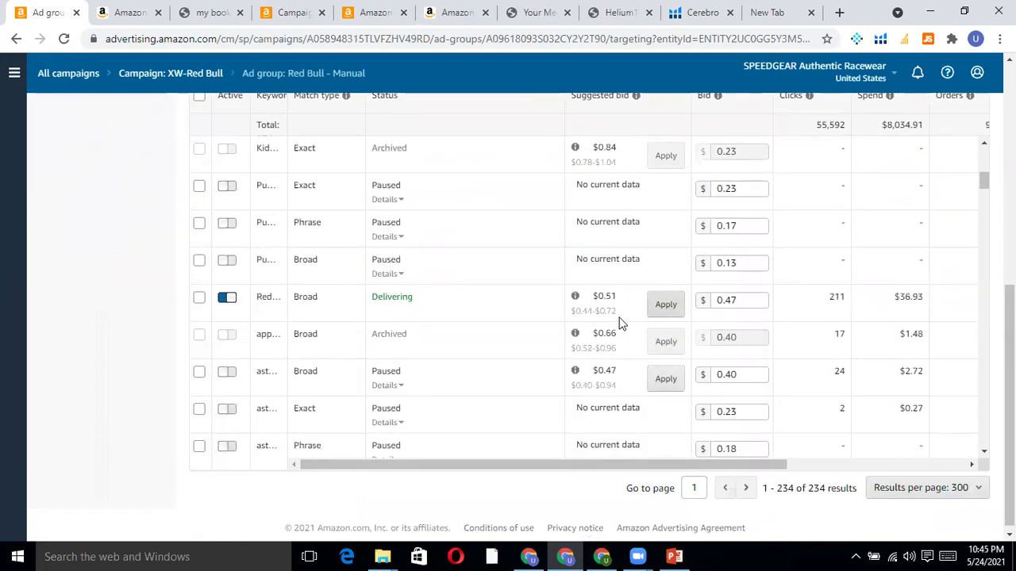
pyautogui.scroll(-3, 386, 356)
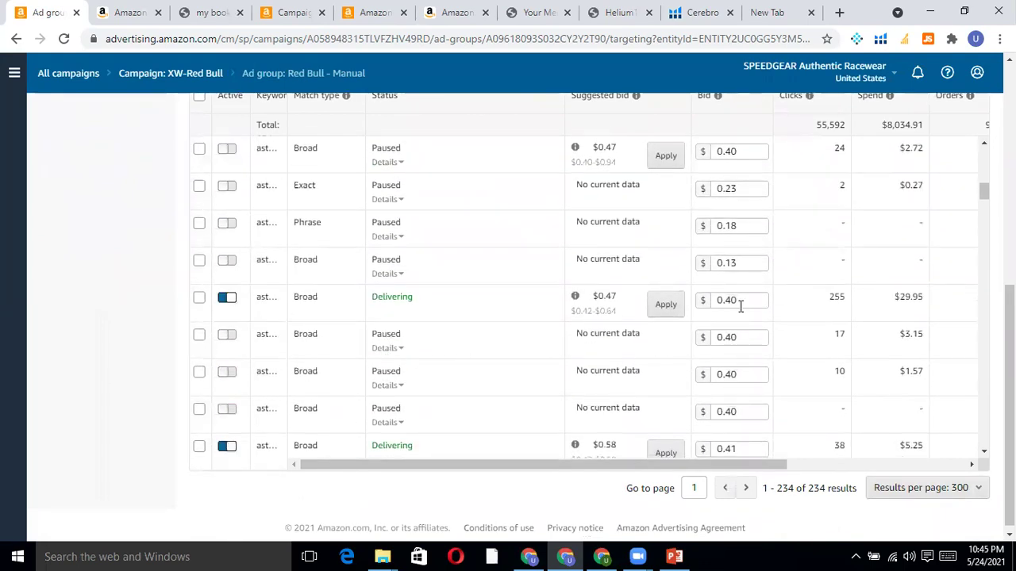
pyautogui.click(740, 306)
pyautogui.scroll(-2, 362, 390)
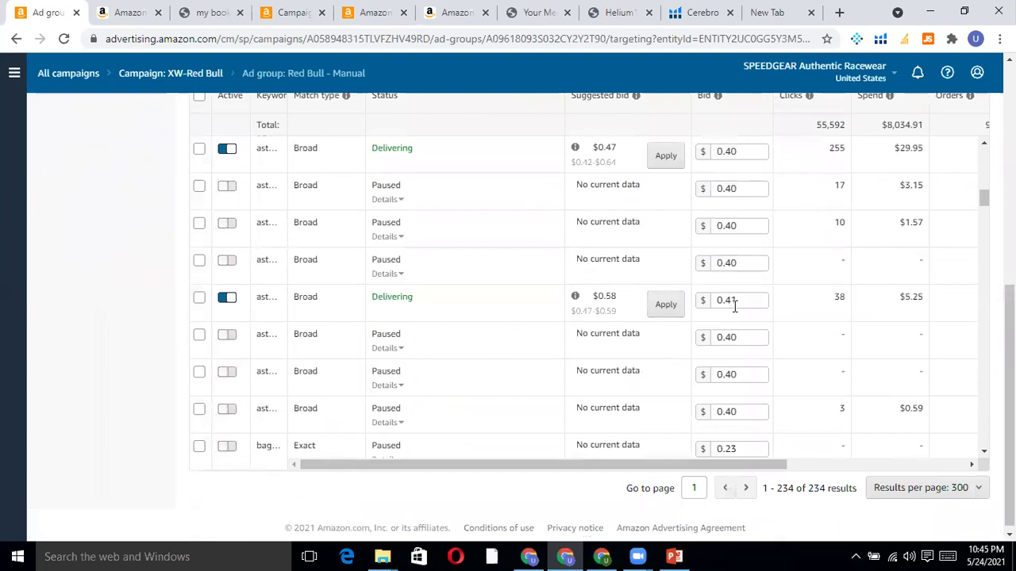
pyautogui.scroll(-5, 451, 362)
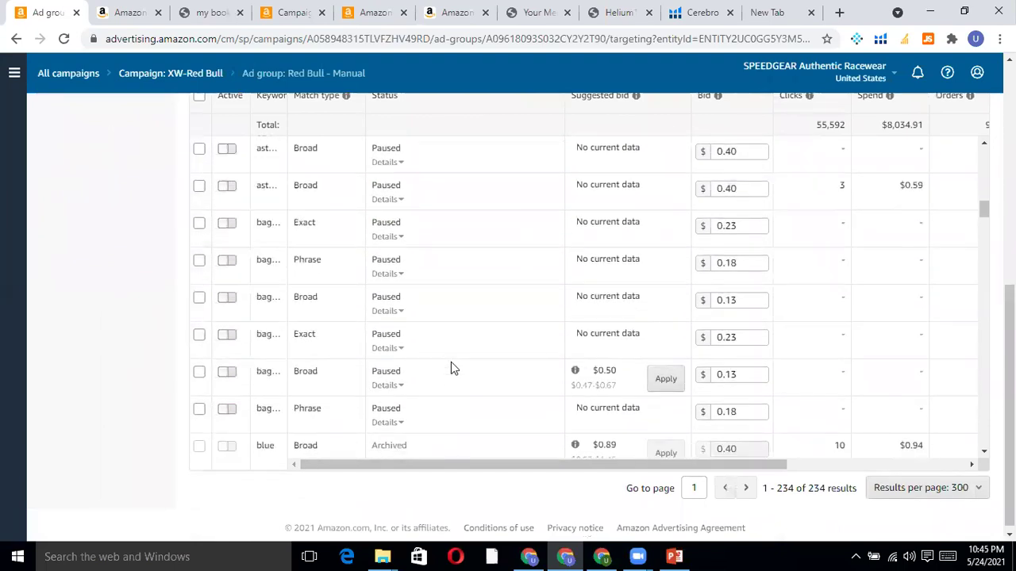
pyautogui.scroll(2, 498, 338)
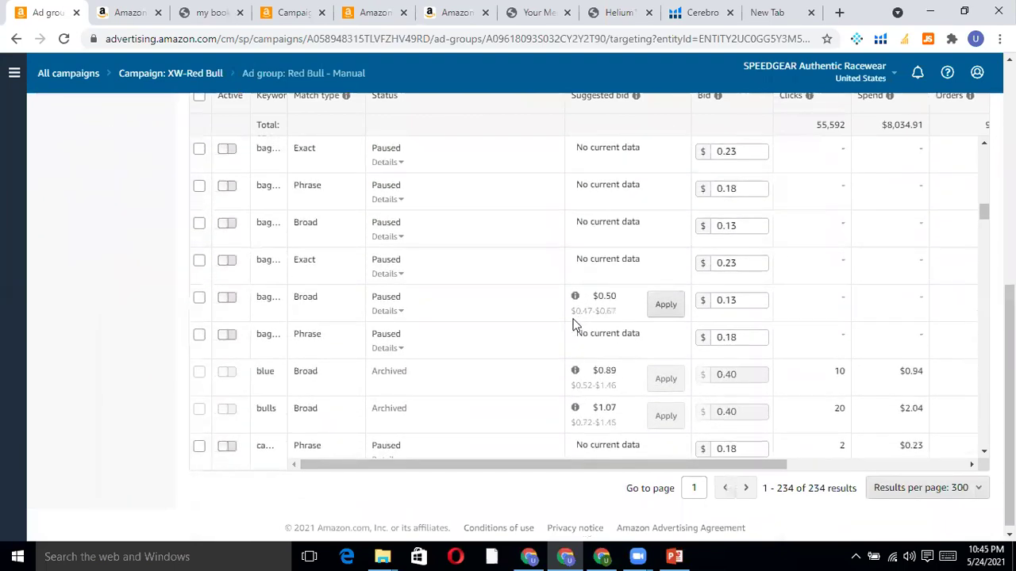
pyautogui.scroll(1, 498, 341)
pyautogui.scroll(-5, 498, 341)
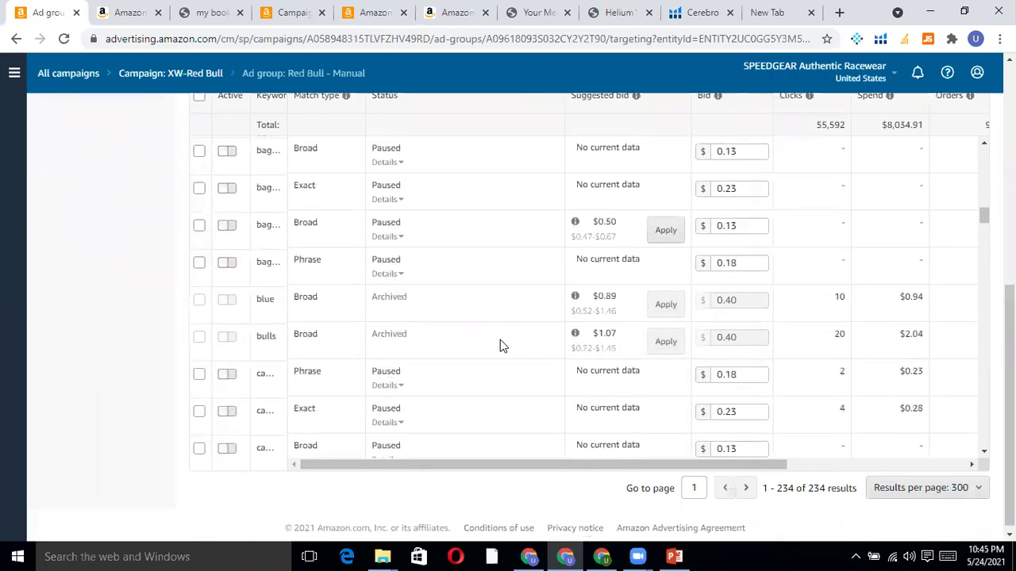
pyautogui.scroll(-2, 500, 346)
pyautogui.scroll(1, 500, 346)
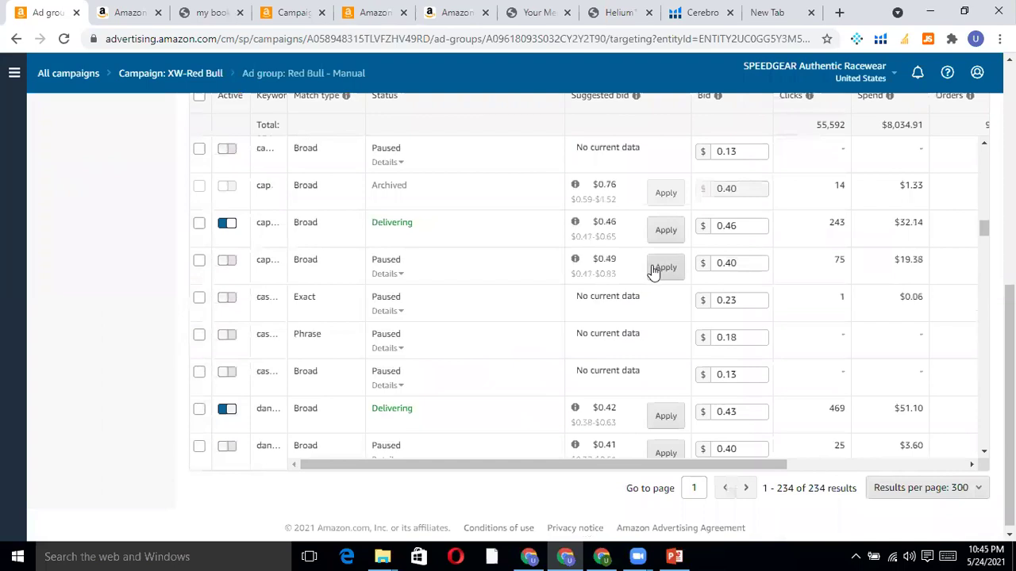
pyautogui.scroll(-2, 474, 402)
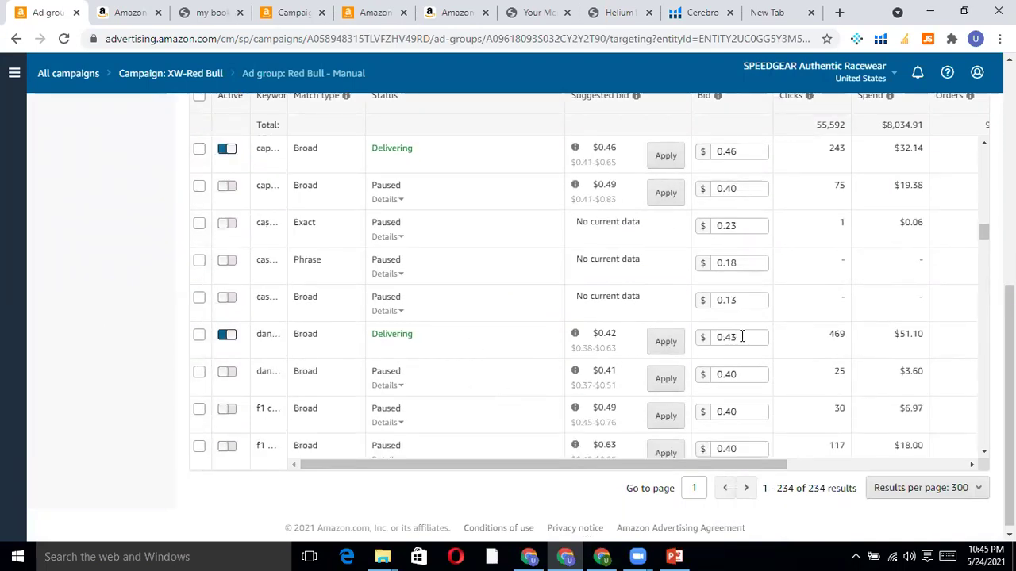
# Set the delivering "dan..." broad keyword's bid to $0.42 after checking its sales, and open the bid of the paused keyword below it.
pyautogui.click(741, 337)
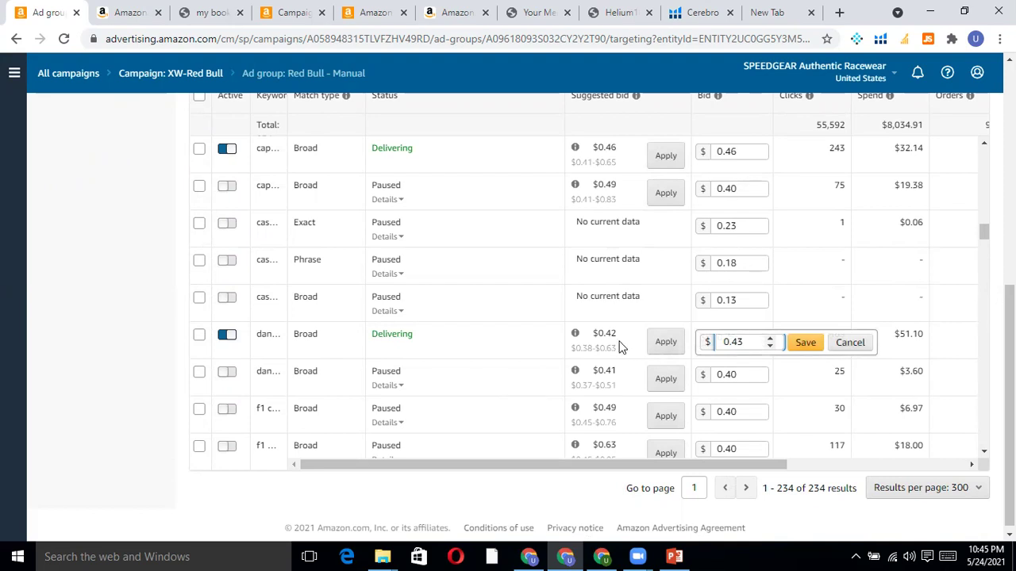
pyautogui.moveTo(706, 462); pyautogui.dragTo(897, 462)
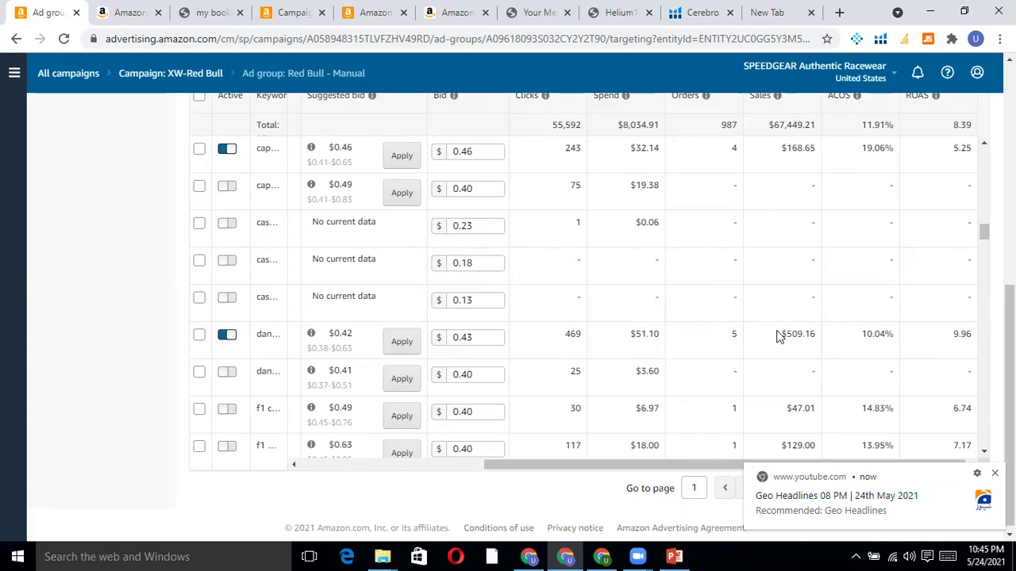
pyautogui.moveTo(779, 333); pyautogui.dragTo(817, 335)
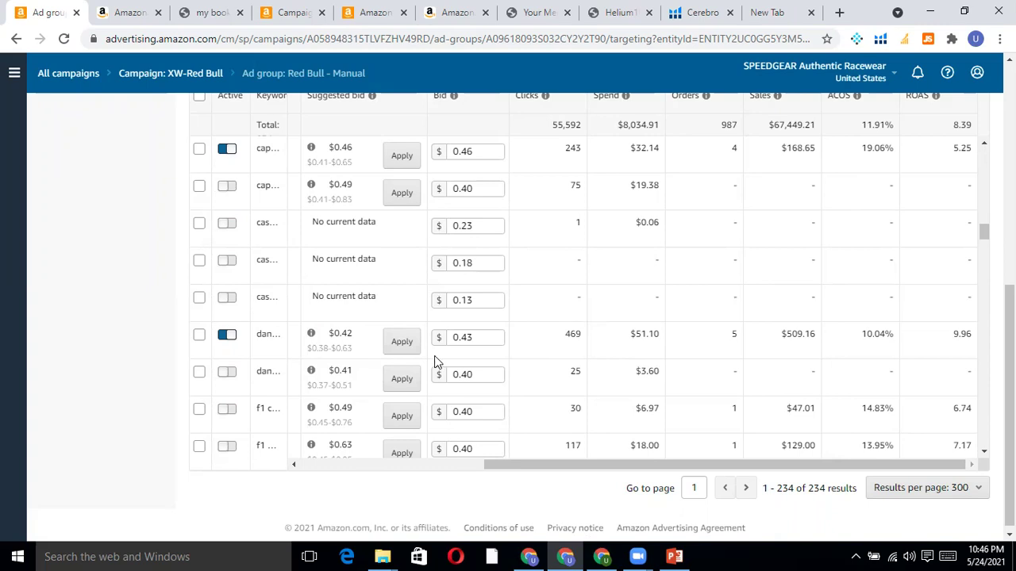
pyautogui.click(483, 338)
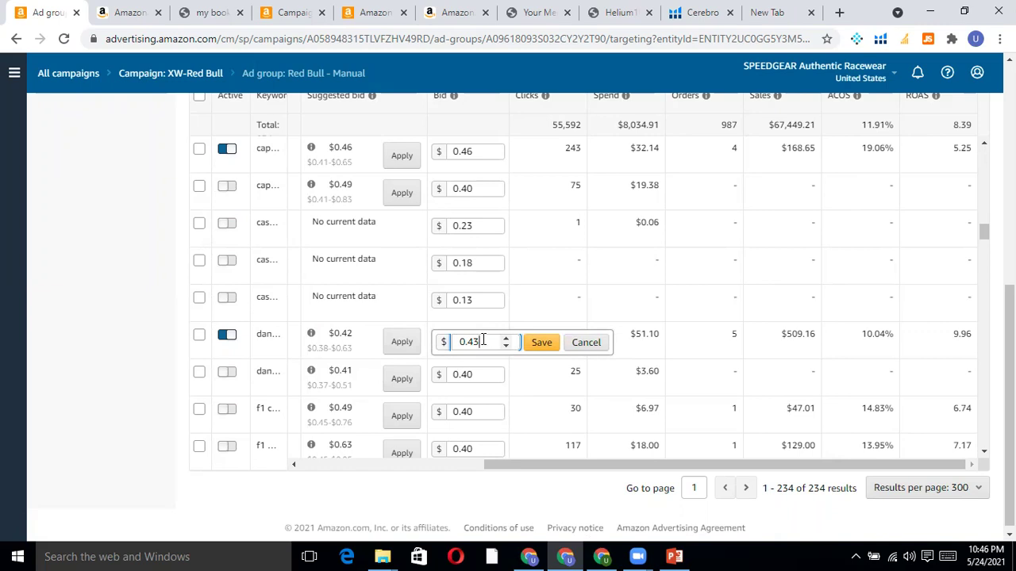
pyautogui.press('BackSpace')
pyautogui.write('2')
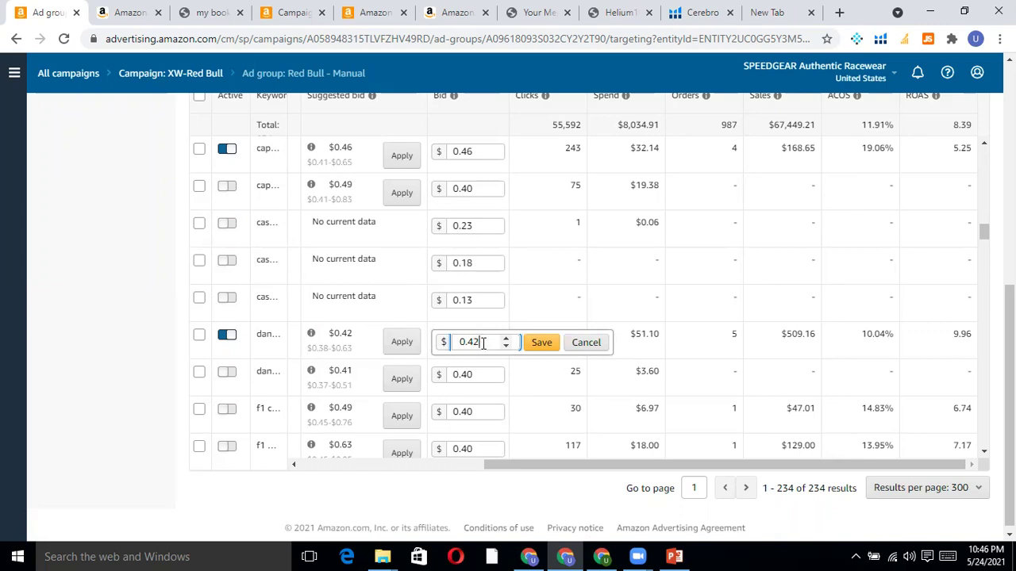
pyautogui.click(534, 344)
pyautogui.click(403, 349)
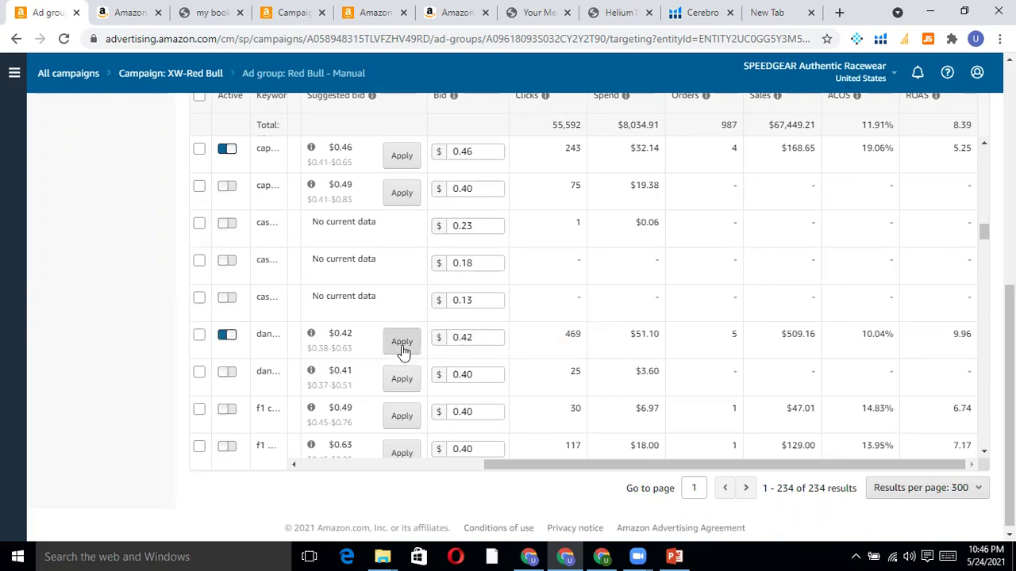
pyautogui.click(475, 378)
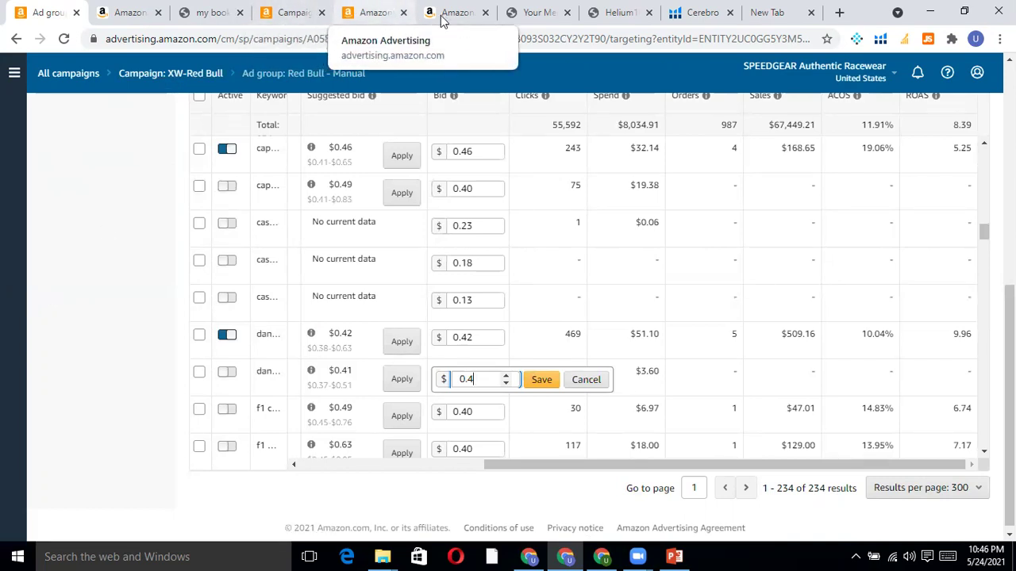
# Switch to the new campaign draft and review its keyword targeting bids and negative keyword targeting section.
pyautogui.click(373, 12)
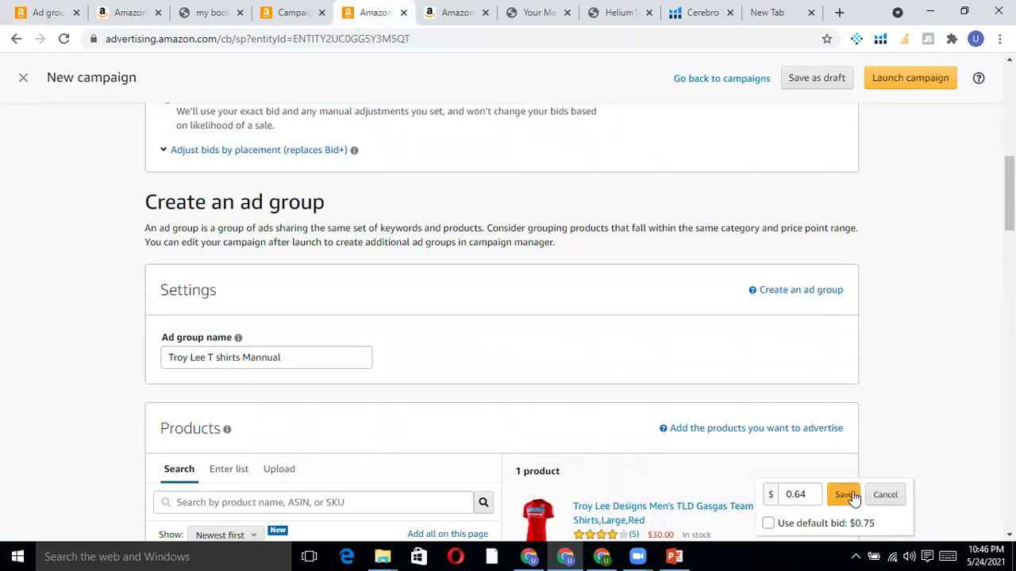
pyautogui.scroll(-10, 0, 383)
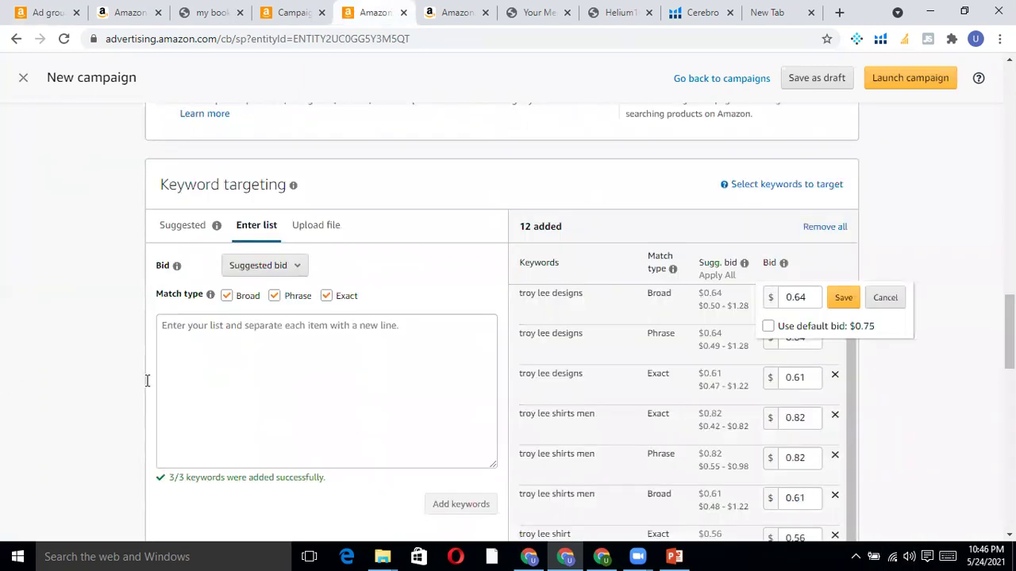
pyautogui.scroll(-2, 38, 310)
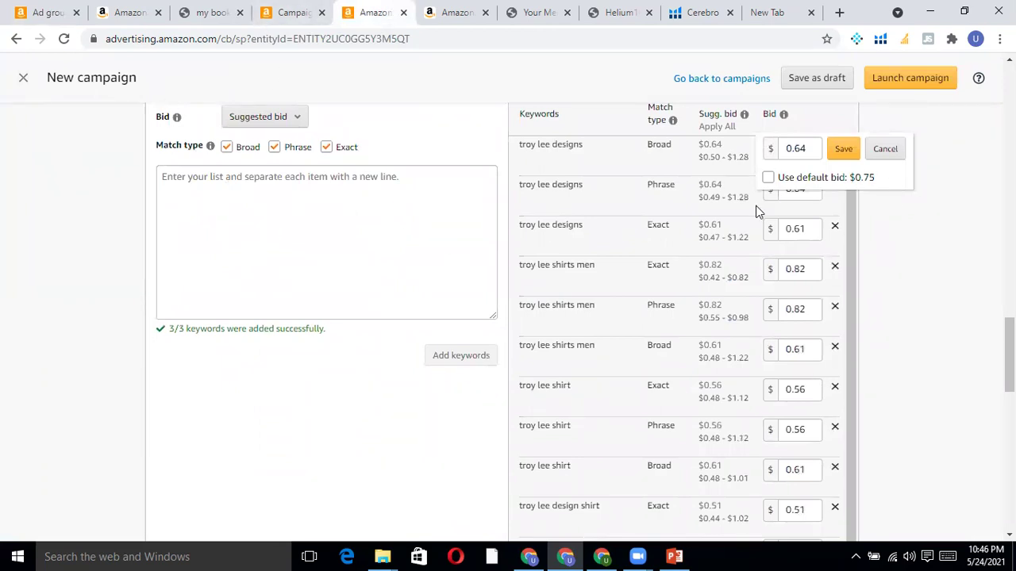
pyautogui.scroll(-7, 190, 294)
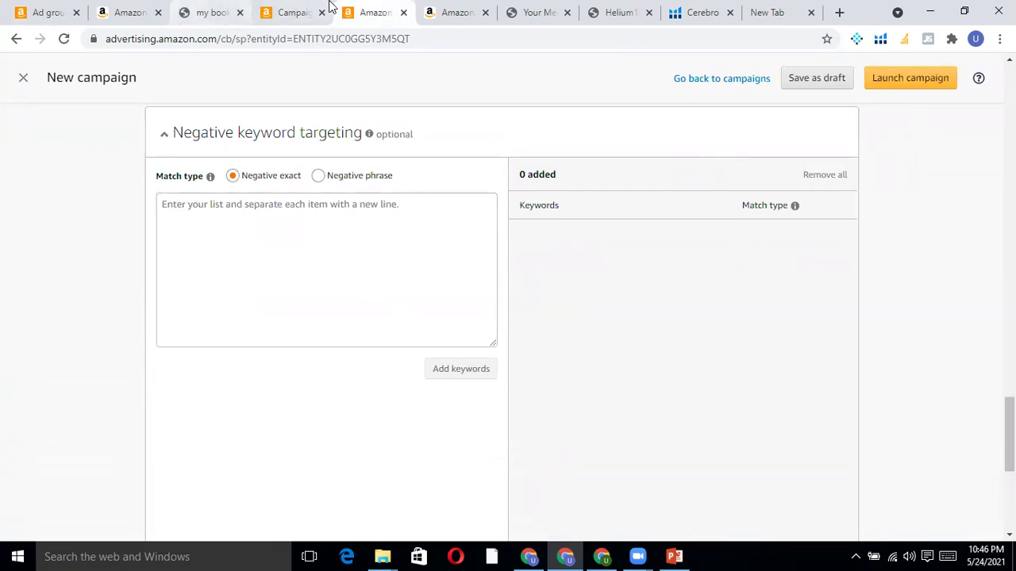
# Return to the Red Bull - Manual ad group and view its overall sales, ROAS and ACOS figures.
pyautogui.click(55, 12)
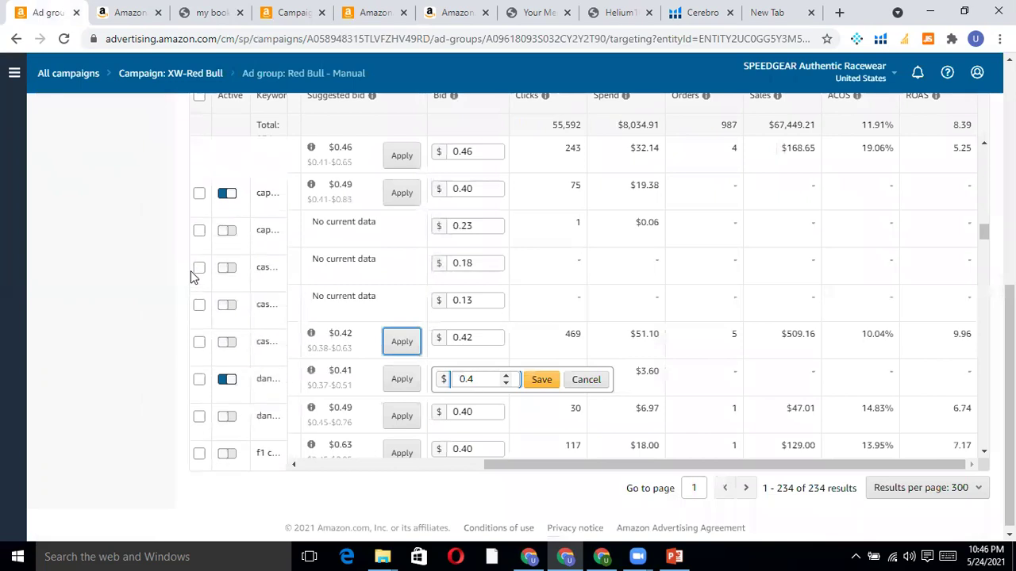
pyautogui.scroll(5, 191, 271)
pyautogui.scroll(5, 164, 286)
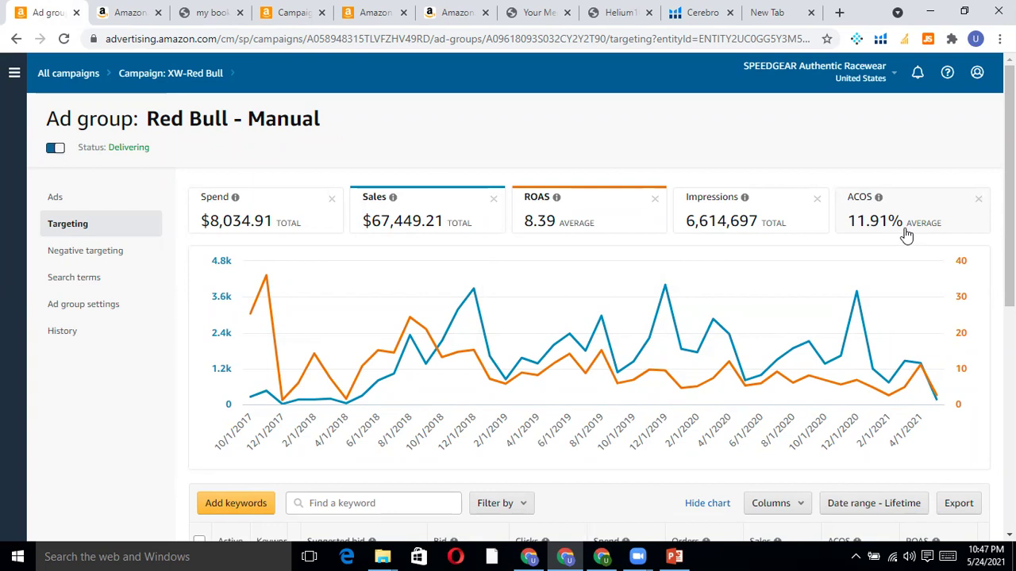
pyautogui.moveTo(878, 198)
# Review the Troy Lee T shirts Mannual draft from its keyword targeting back up to its campaign settings.
pyautogui.click(286, 12)
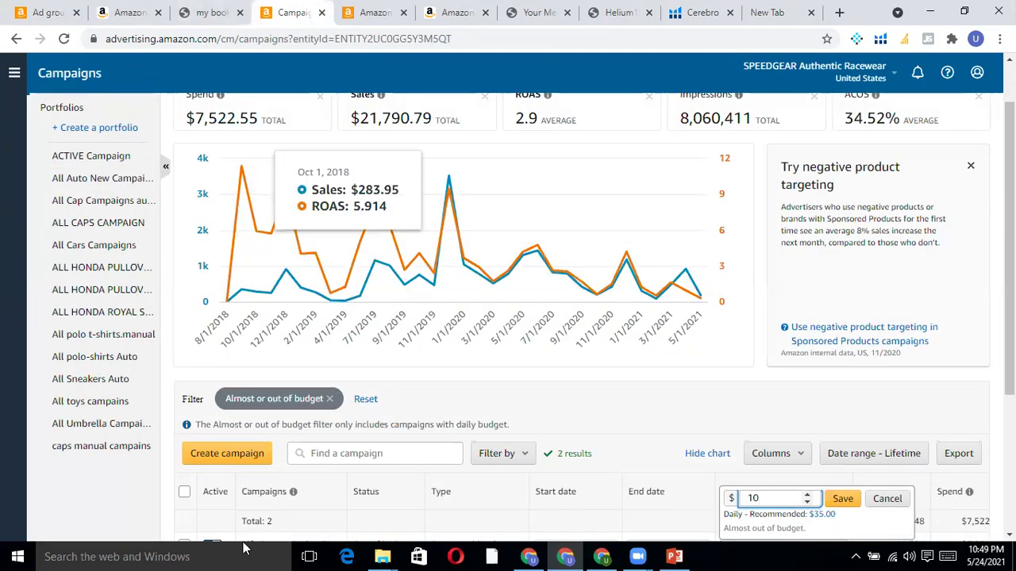
pyautogui.click(371, 13)
pyautogui.scroll(3, 138, 298)
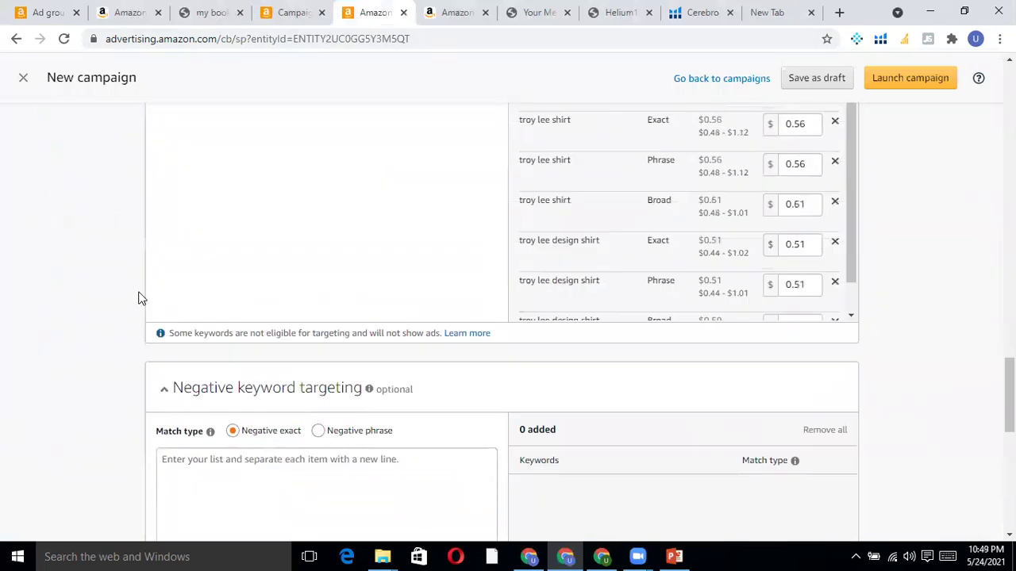
pyautogui.scroll(5, 138, 298)
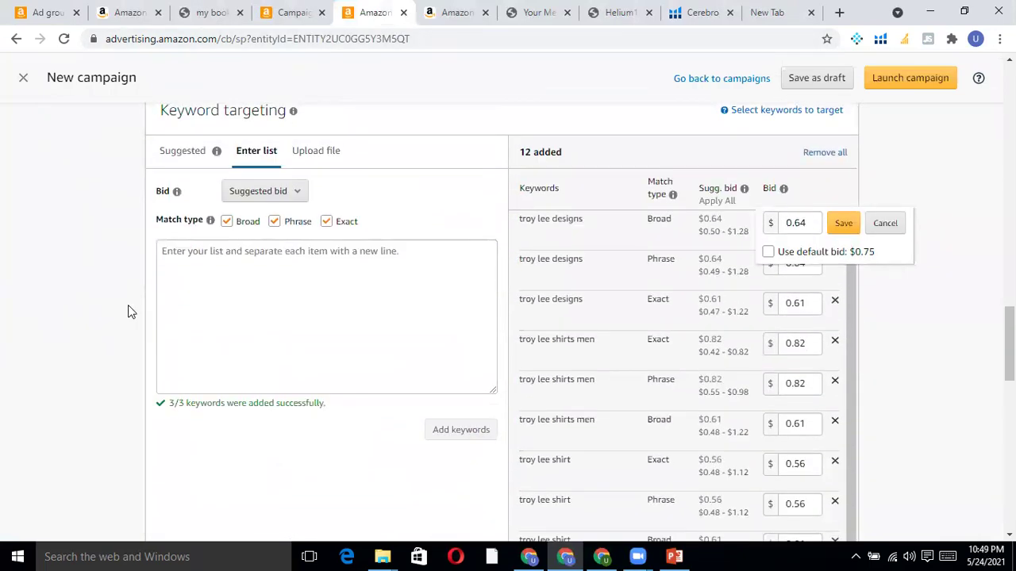
pyautogui.scroll(4, 131, 311)
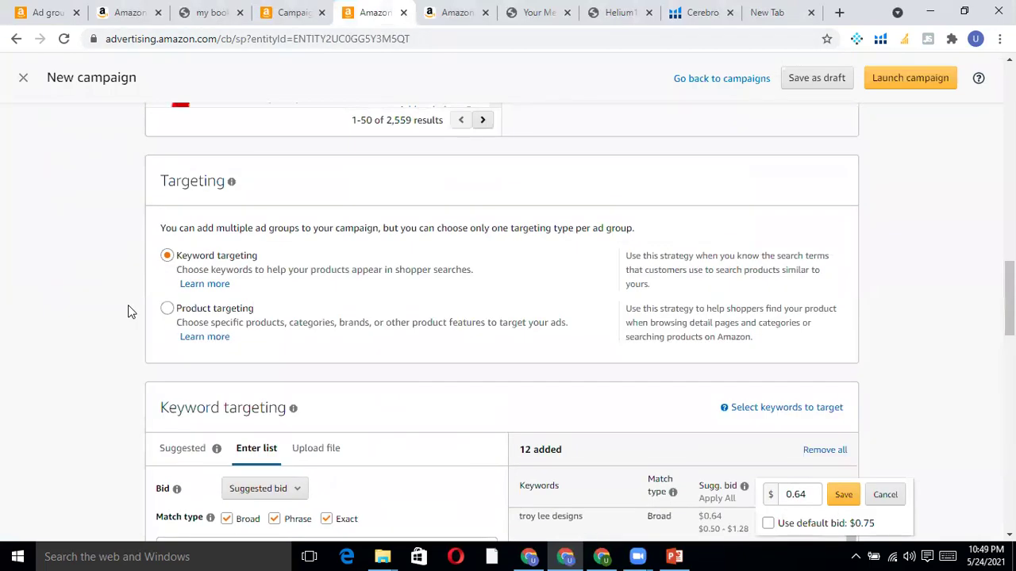
pyautogui.scroll(15, 131, 311)
pyautogui.scroll(3, 130, 312)
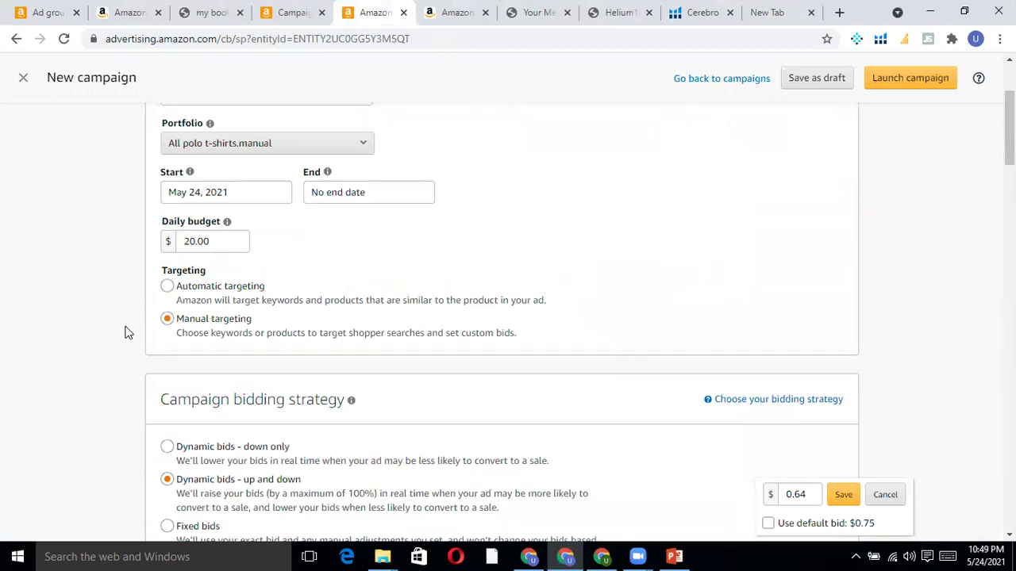
pyautogui.scroll(2, 124, 332)
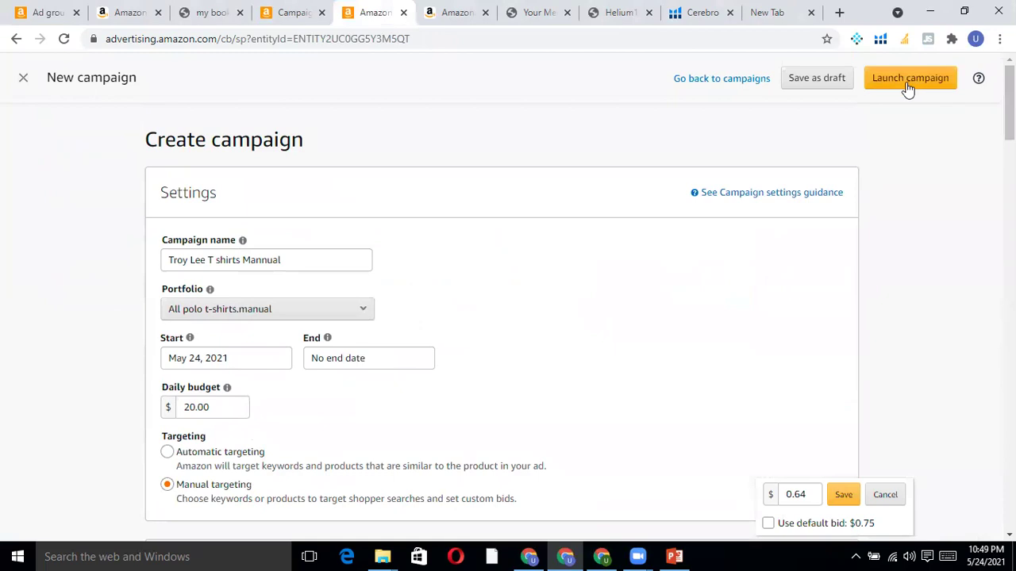
# Go to the campaigns overview and clear the "Almost or out of budget" filter to list all campaigns.
pyautogui.click(309, 10)
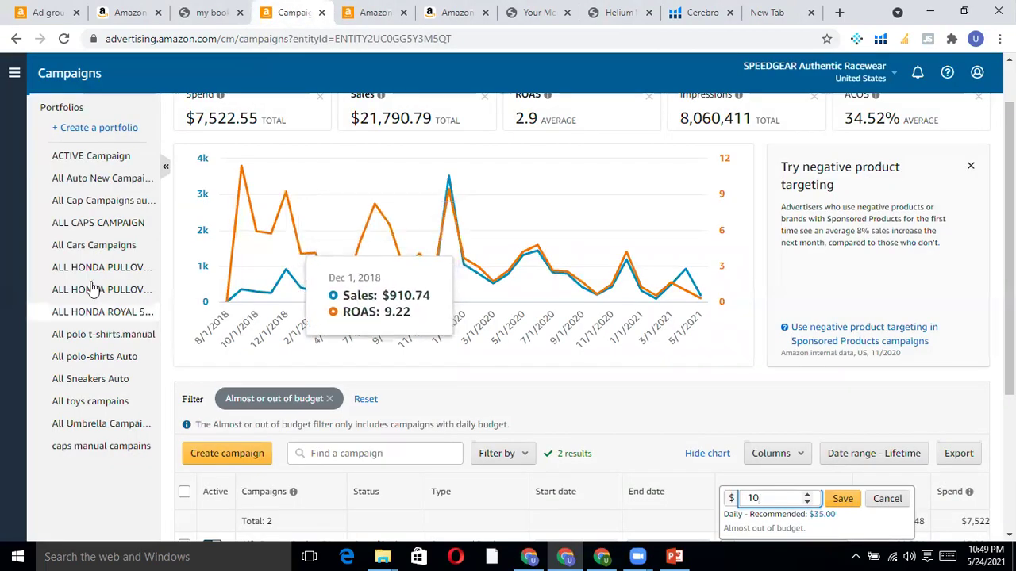
pyautogui.scroll(-3, 154, 420)
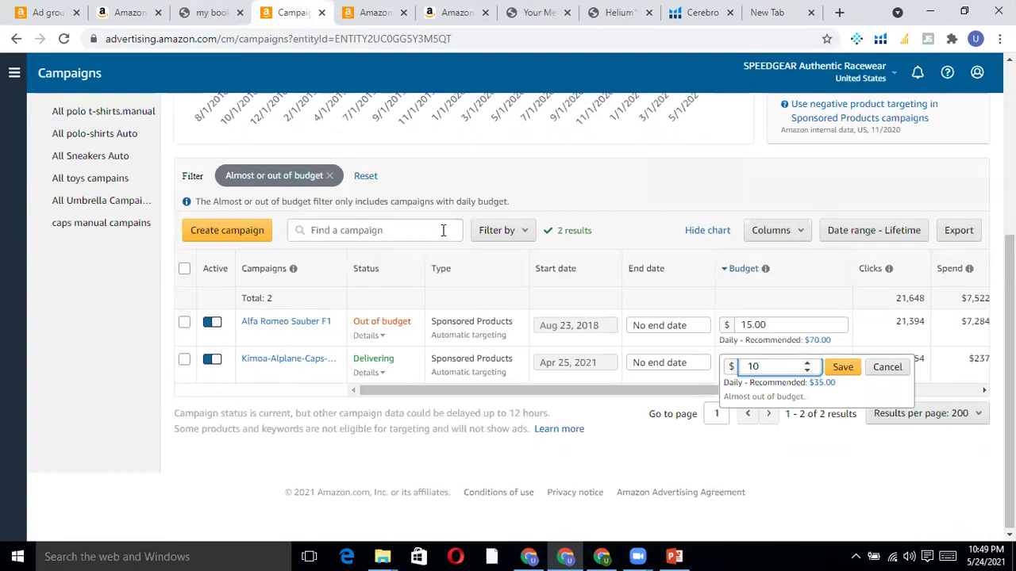
pyautogui.click(367, 177)
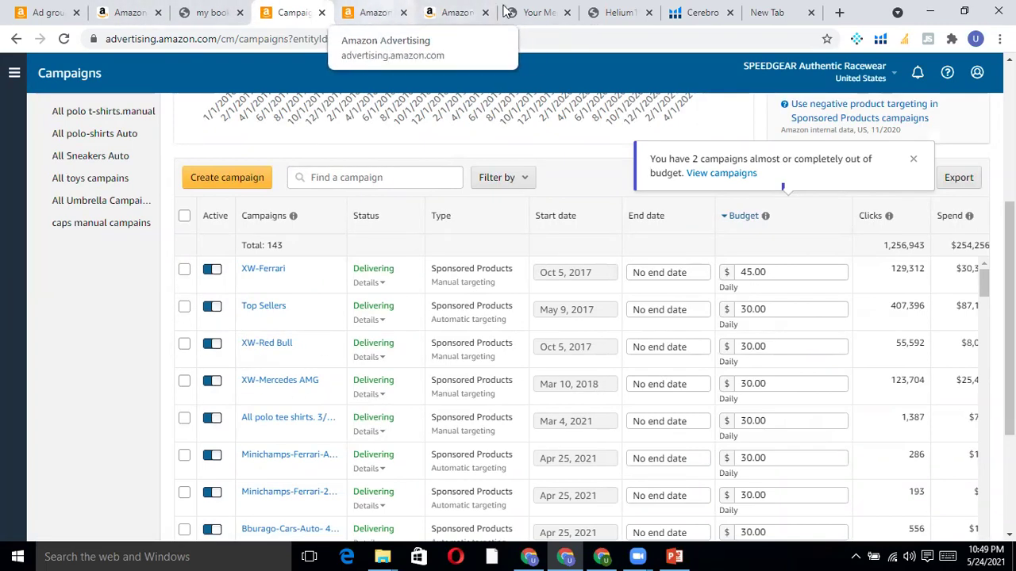
# In the Amazon "troy tshirts" search results, open the Campus Colors Adult Arch & Logo Gameday T-Shirt and view its product details.
pyautogui.click(767, 12)
pyautogui.click(435, 12)
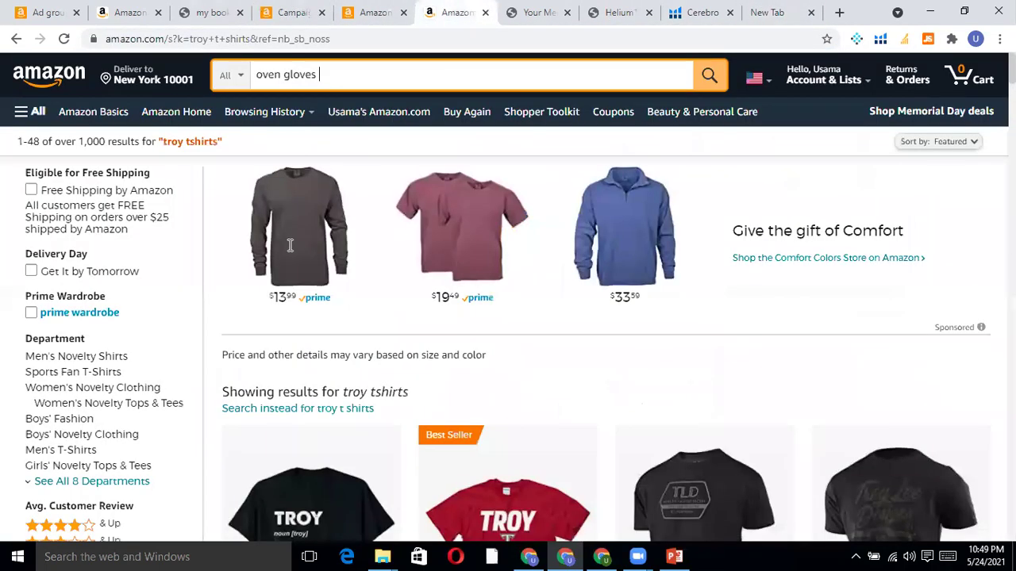
pyautogui.scroll(-4, 606, 371)
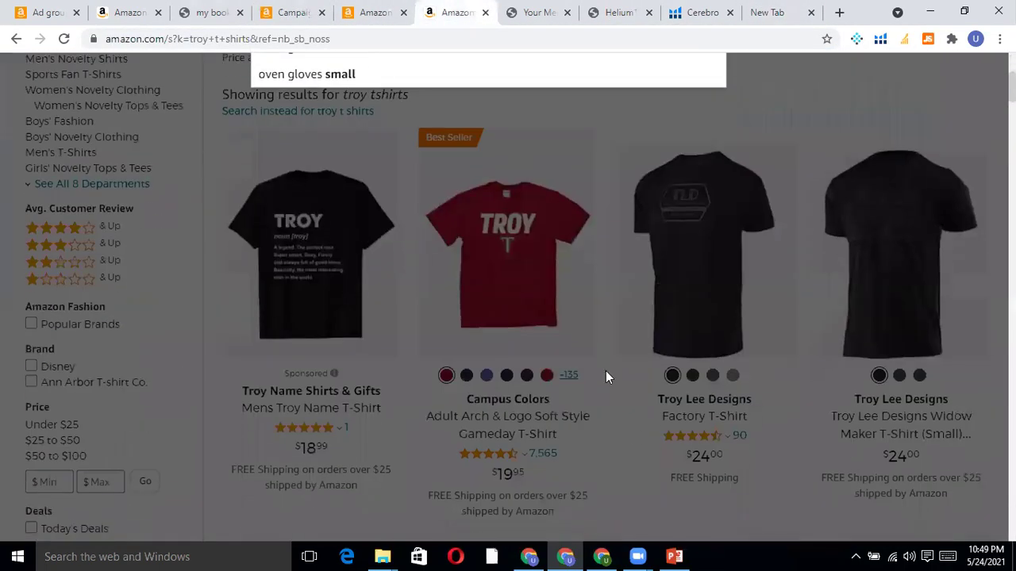
pyautogui.click(478, 282)
pyautogui.click(512, 429)
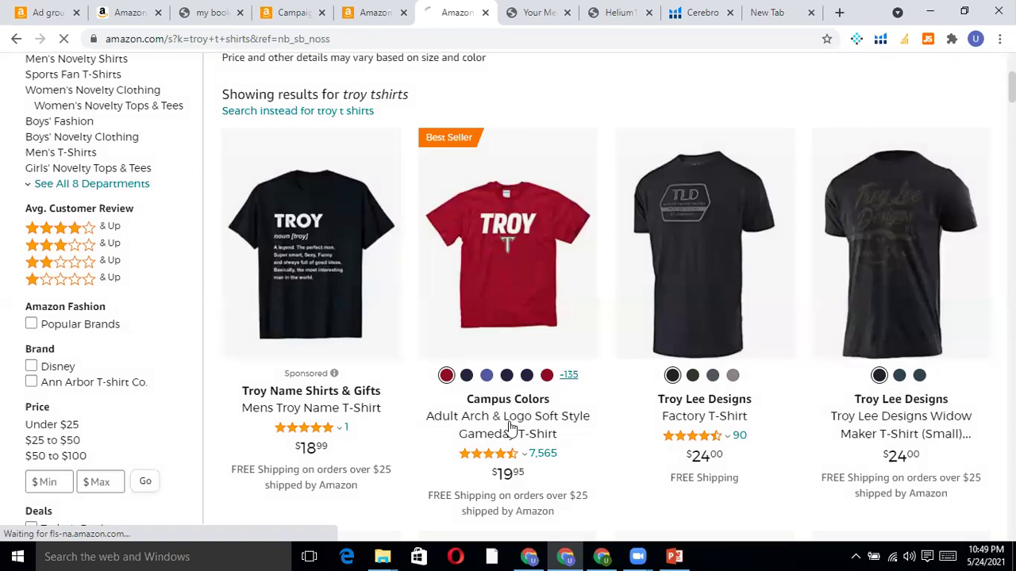
pyautogui.scroll(-5, 449, 401)
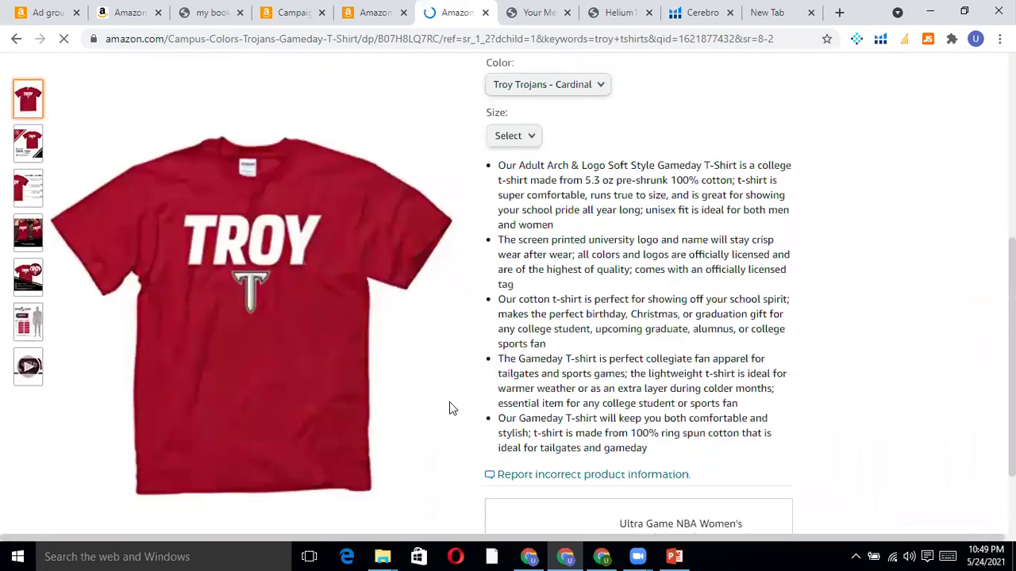
# Review the Campus Colors Gameday T-Shirt page from its description and price to its sponsored related products.
pyautogui.scroll(-6, 449, 401)
pyautogui.scroll(1, 449, 402)
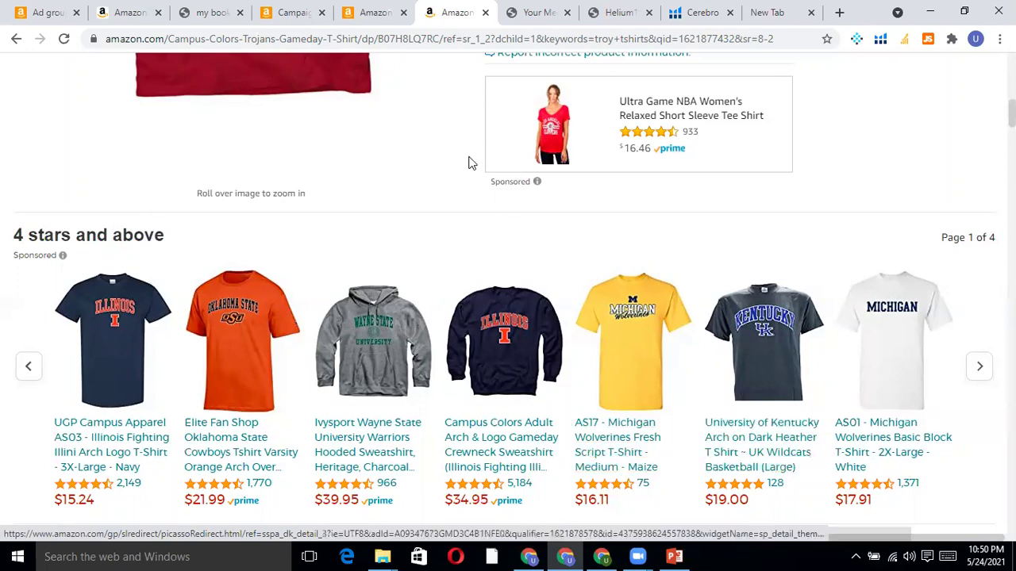
pyautogui.scroll(5, 326, 227)
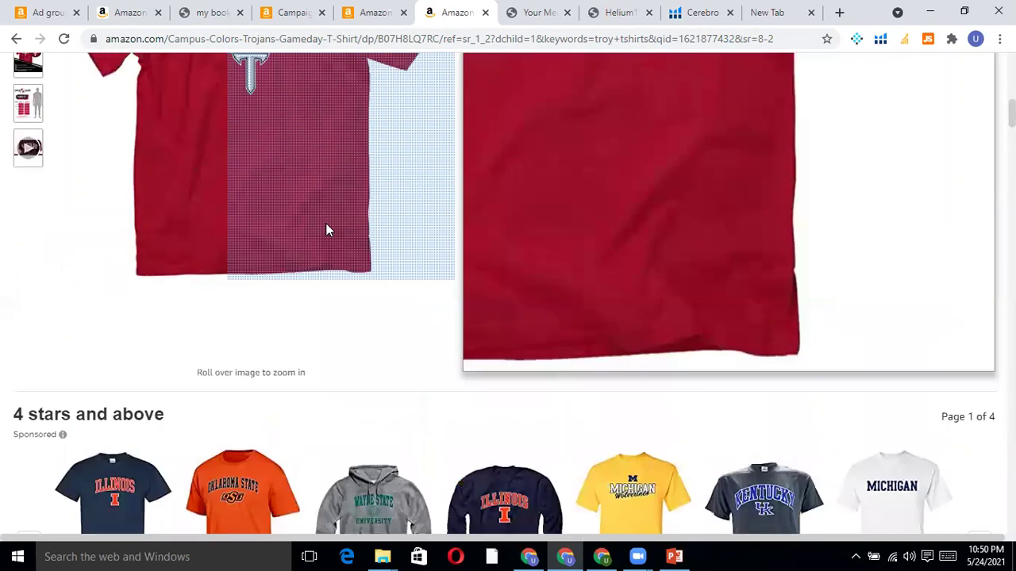
pyautogui.scroll(2, 646, 234)
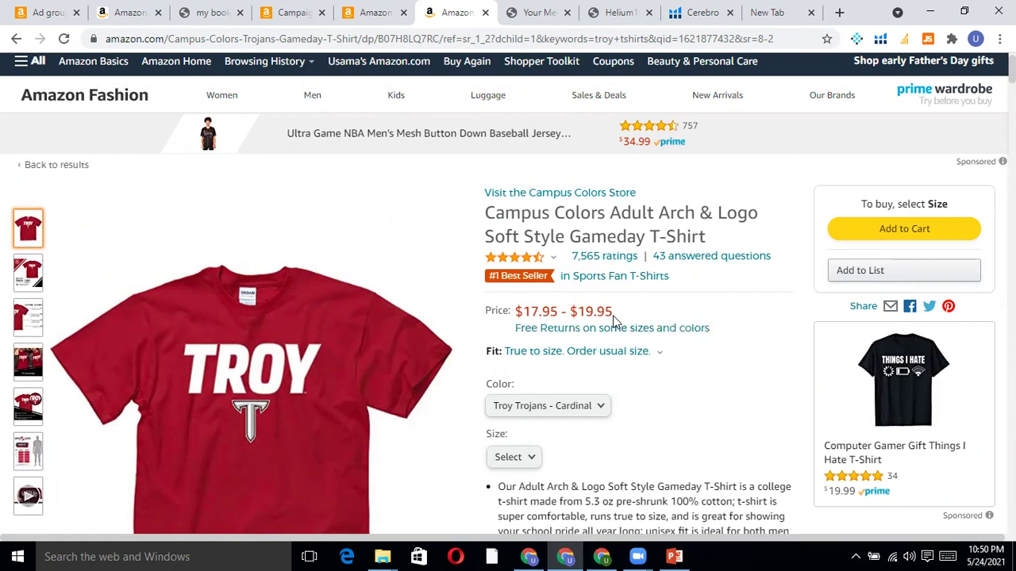
pyautogui.scroll(-6, 613, 317)
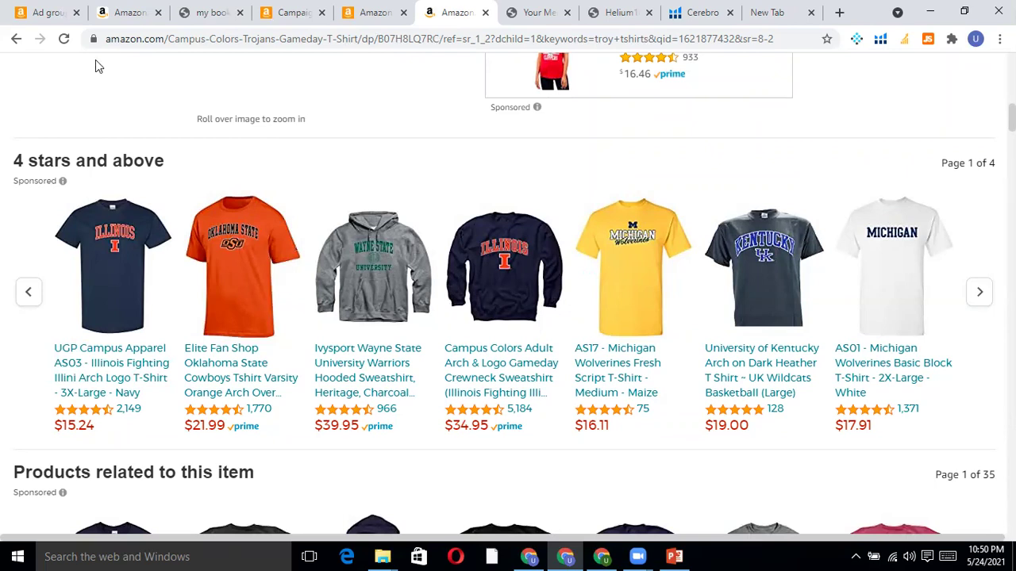
# Return to the advertising campaigns overview and start creating a new campaign.
pyautogui.click(46, 10)
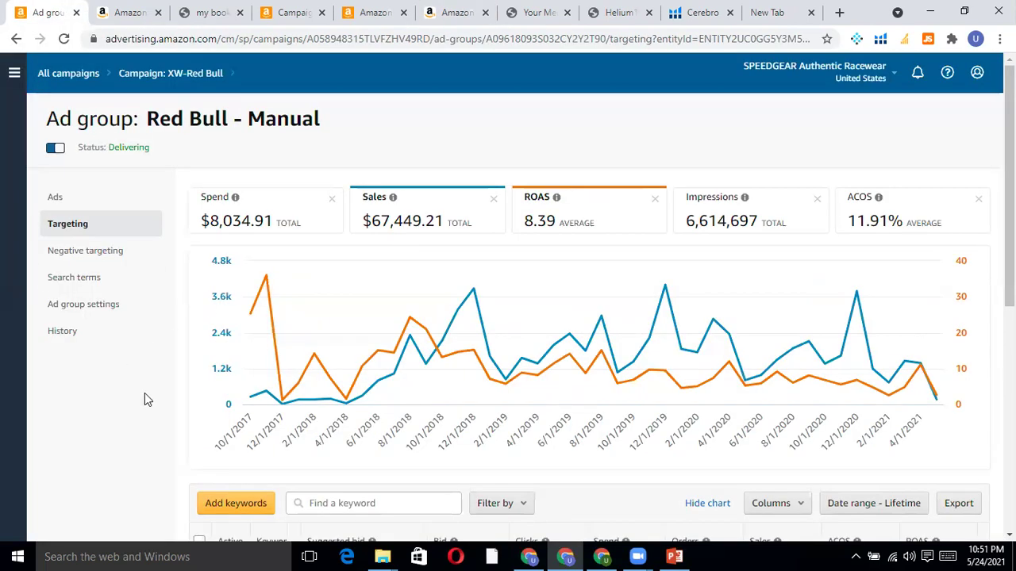
pyautogui.scroll(-8, 146, 398)
pyautogui.scroll(10, 146, 401)
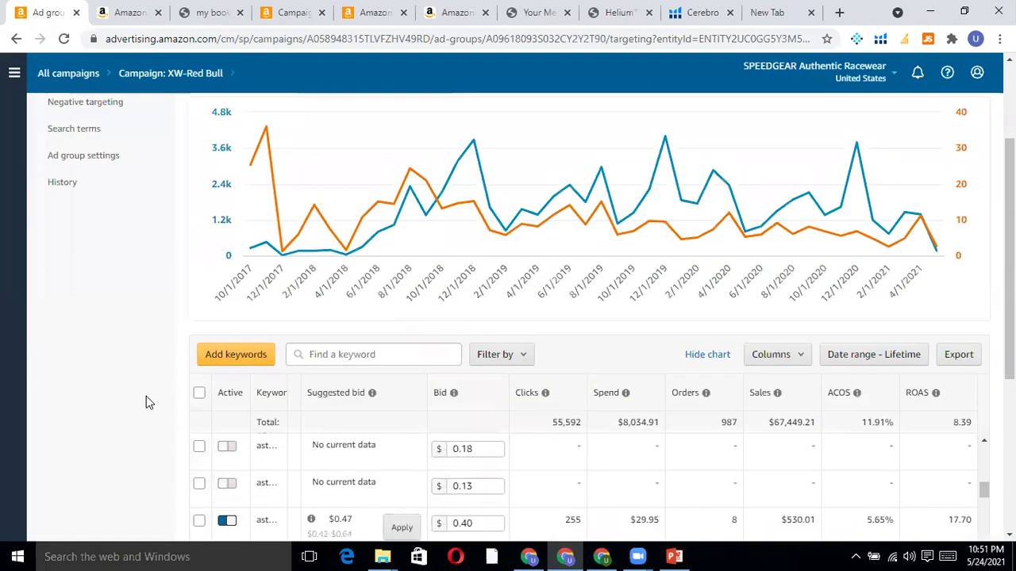
pyautogui.click(290, 12)
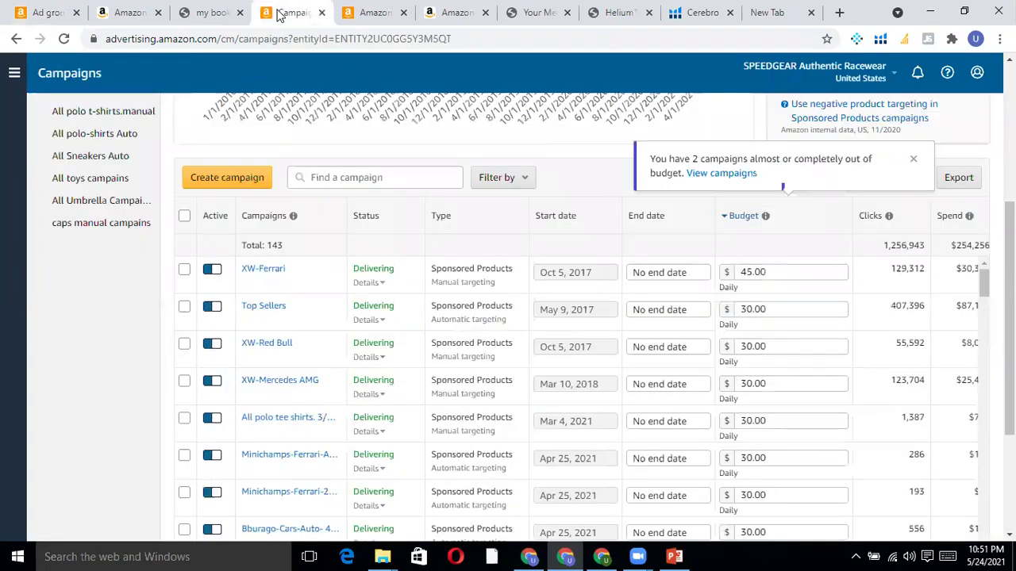
pyautogui.click(227, 191)
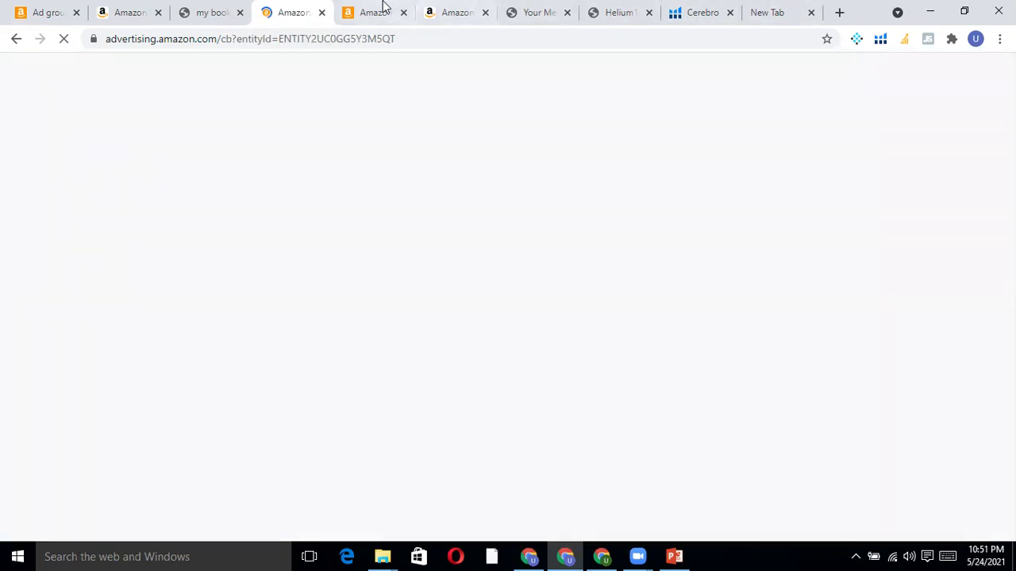
# Copy the Campus Colors Gameday T-Shirt's ASIN from its product page address.
pyautogui.click(439, 22)
pyautogui.scroll(5, 402, 168)
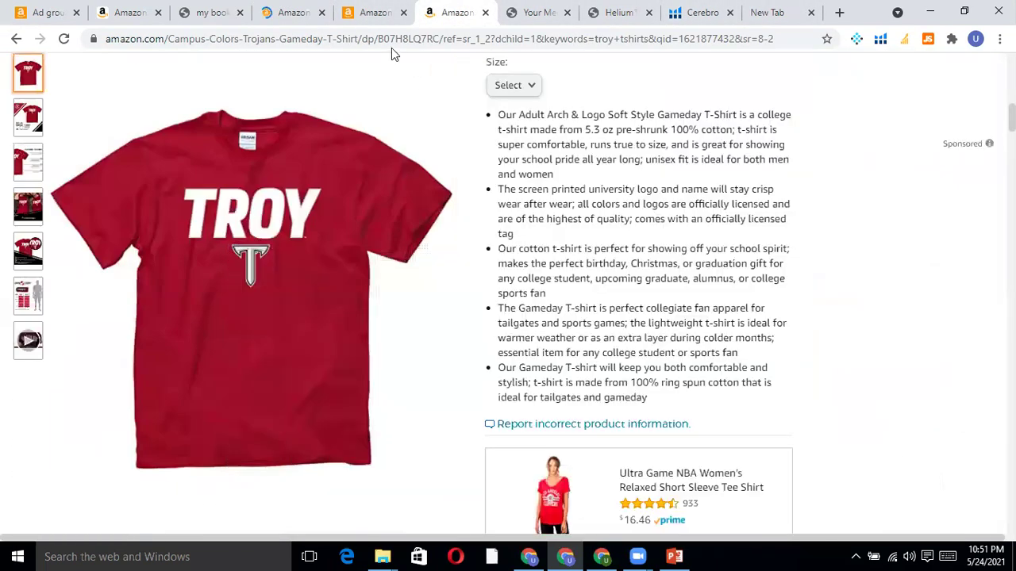
pyautogui.moveTo(379, 38); pyautogui.dragTo(488, 39)
pyautogui.rightClick(487, 39)
pyautogui.click(510, 94)
# Choose Sponsored Products as the new campaign's type and look over the blank campaign form.
pyautogui.click(293, 12)
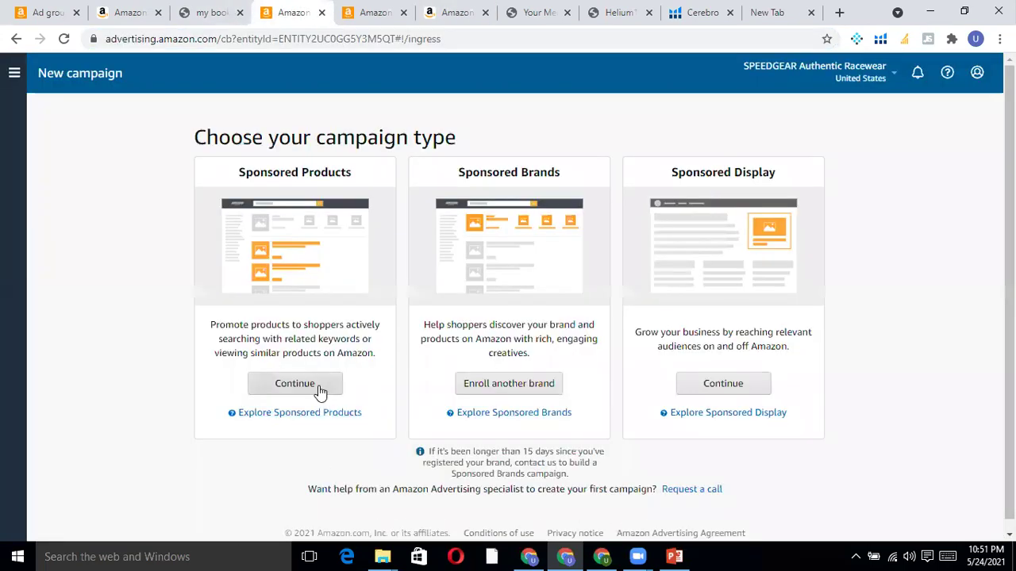
pyautogui.moveTo(19, 478)
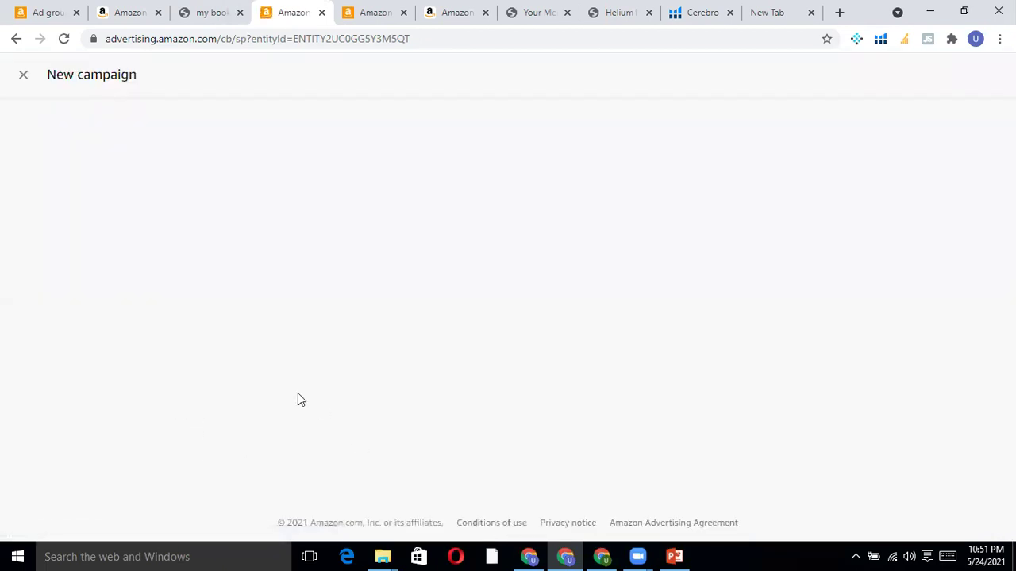
pyautogui.scroll(-15, 298, 400)
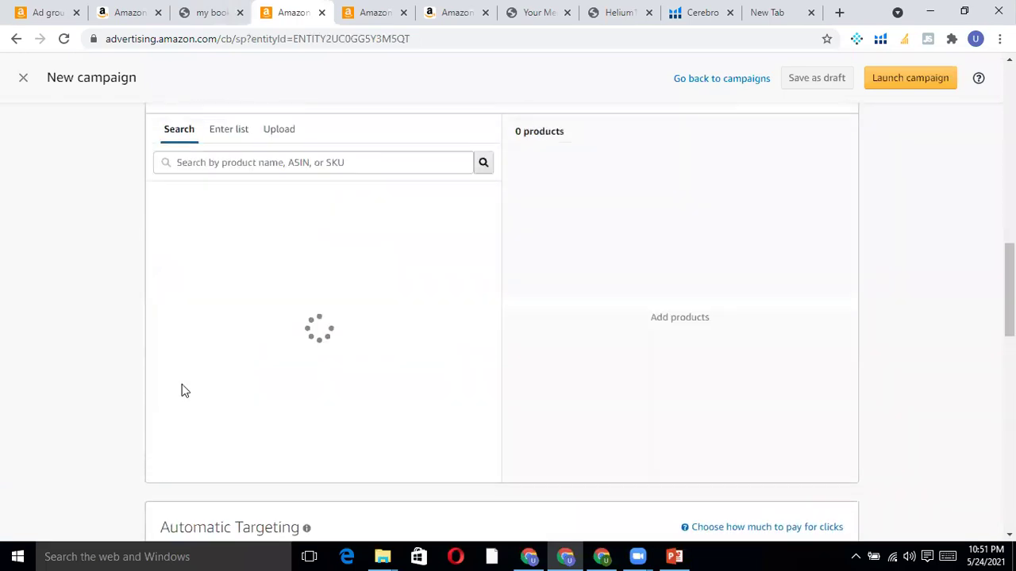
pyautogui.scroll(10, 182, 387)
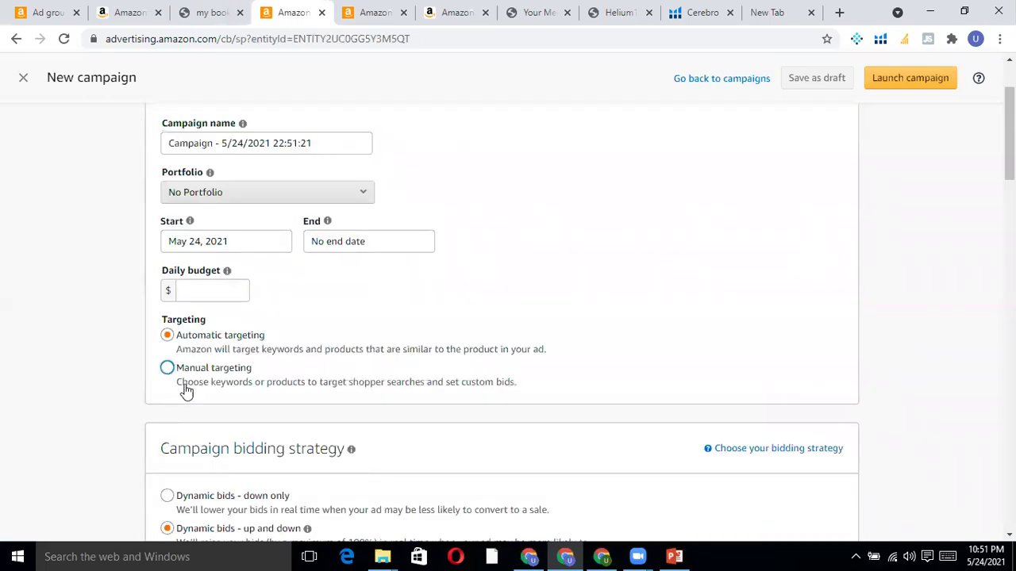
# Set the campaign to manual targeting and its ad group to product targeting.
pyautogui.click(185, 391)
pyautogui.scroll(-8, 197, 404)
pyautogui.scroll(4, 198, 404)
pyautogui.scroll(-12, 186, 349)
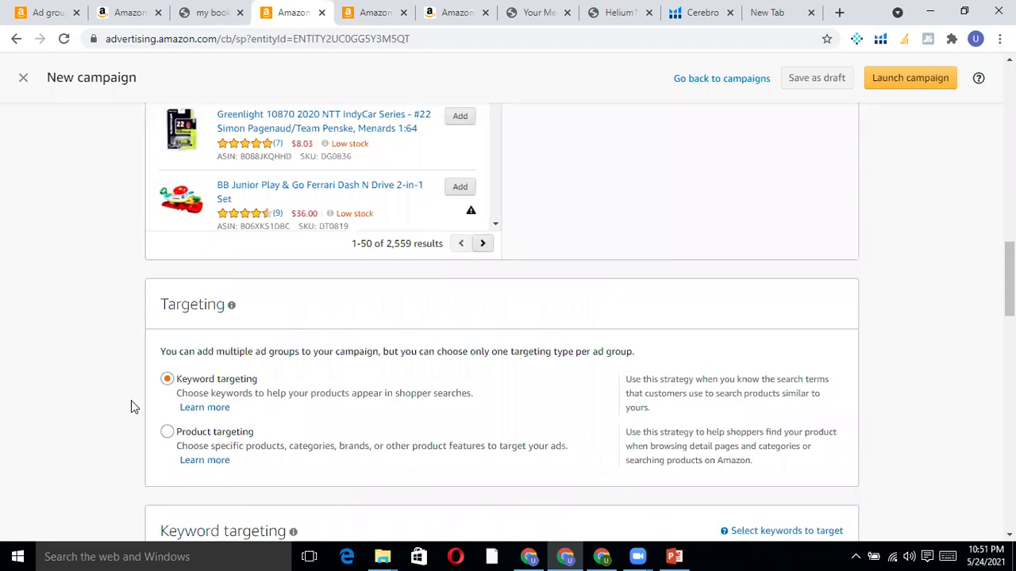
pyautogui.click(166, 432)
pyautogui.scroll(-2, 147, 447)
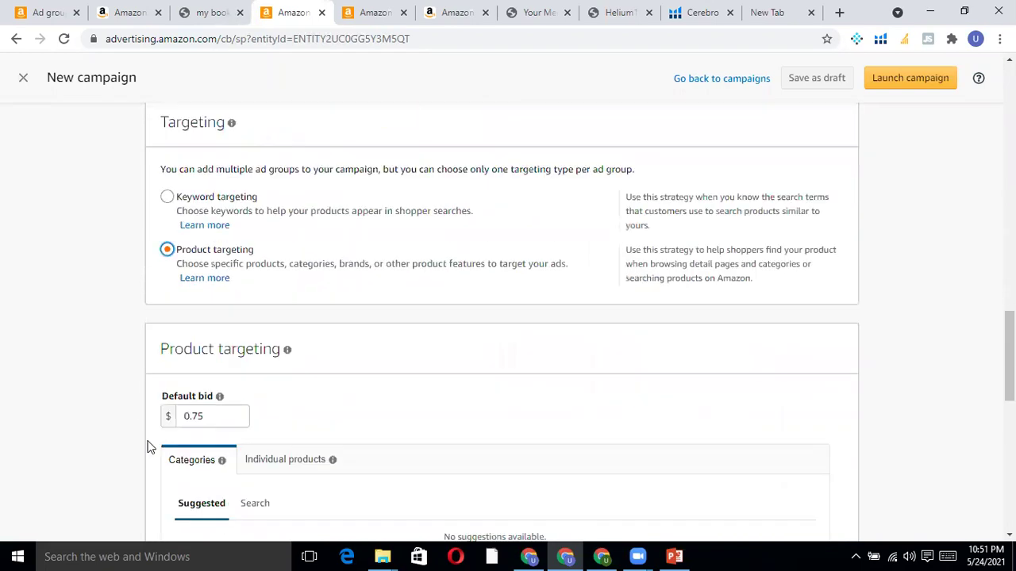
# Name the campaign "Troy Lee T shirts ASIN T - 5/24/2021".
pyautogui.scroll(20, 148, 444)
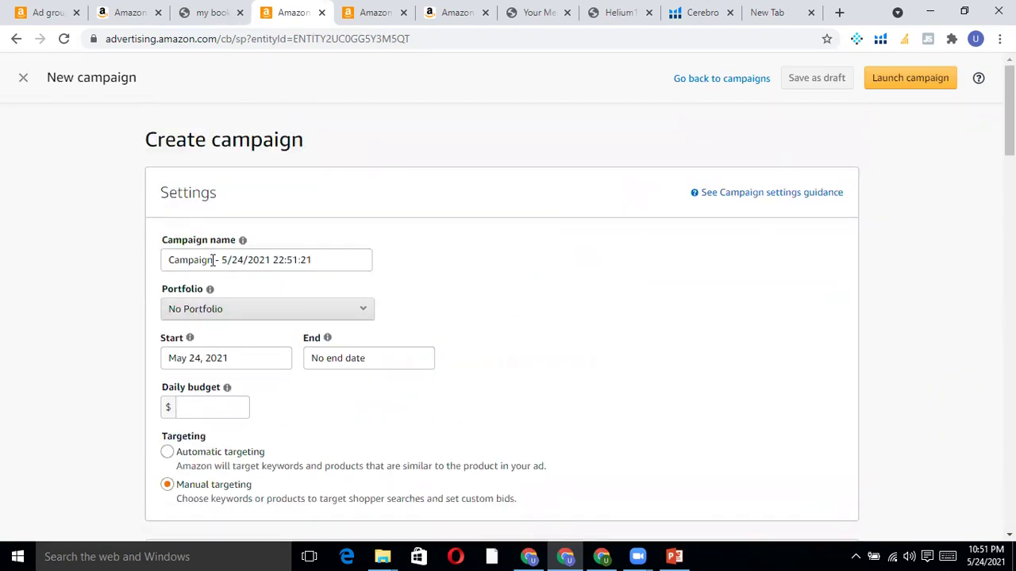
pyautogui.click(318, 259)
pyautogui.press('BackSpace')
pyautogui.press('BackSpace')
pyautogui.press('BackSpace')
pyautogui.press('BackSpace')
pyautogui.press('BackSpace')
pyautogui.press('BackSpace')
pyautogui.press('BackSpace')
pyautogui.press('BackSpace')
pyautogui.press('BackSpace')
pyautogui.moveTo(213, 260); pyautogui.dragTo(69, 270)
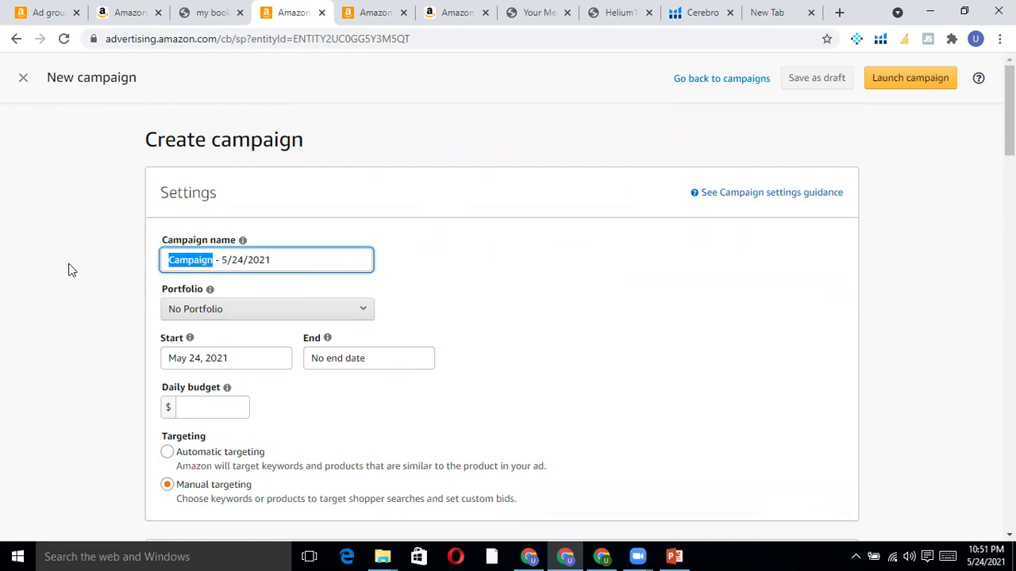
pyautogui.press('BackSpace')
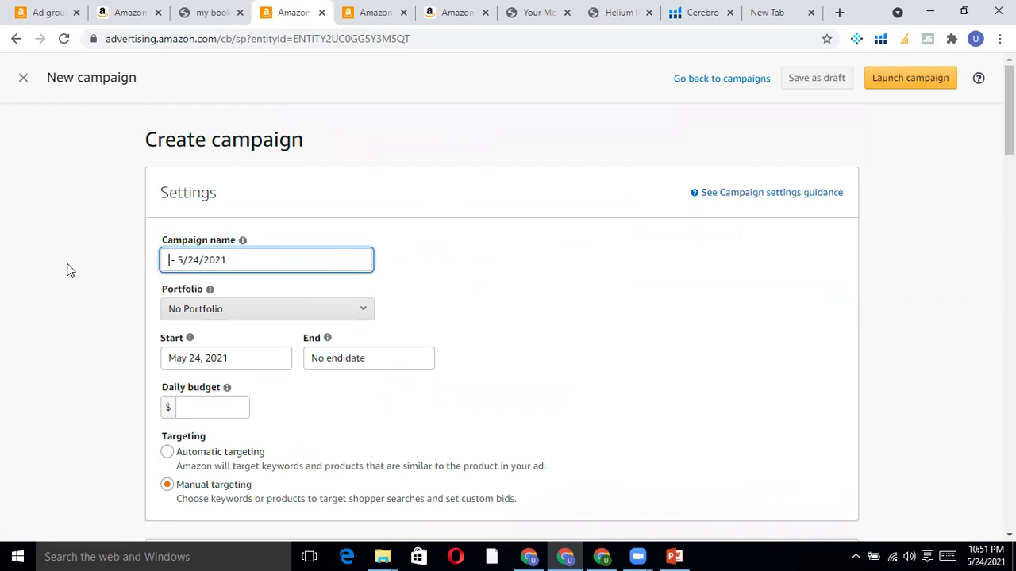
pyautogui.write('Trou')
pyautogui.press('BackSpace')
pyautogui.write('y L')
pyautogui.write('ee T shi')
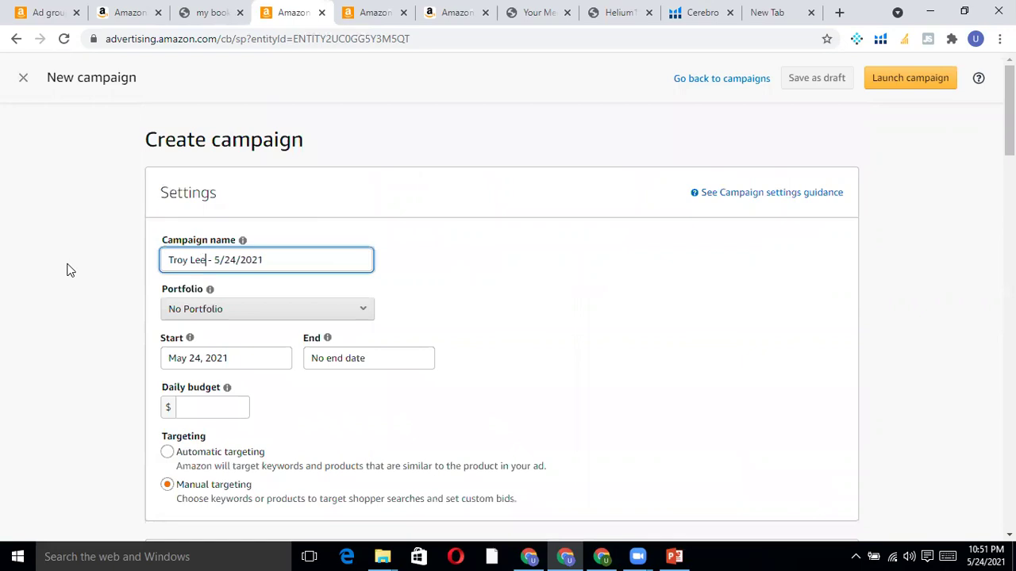
pyautogui.write('rts')
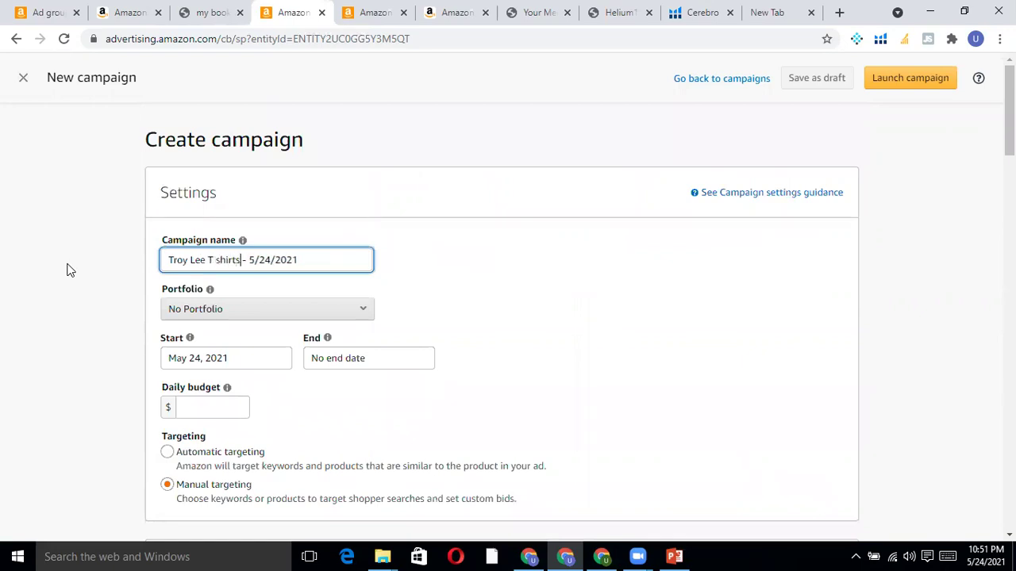
pyautogui.write(' ASIN T')
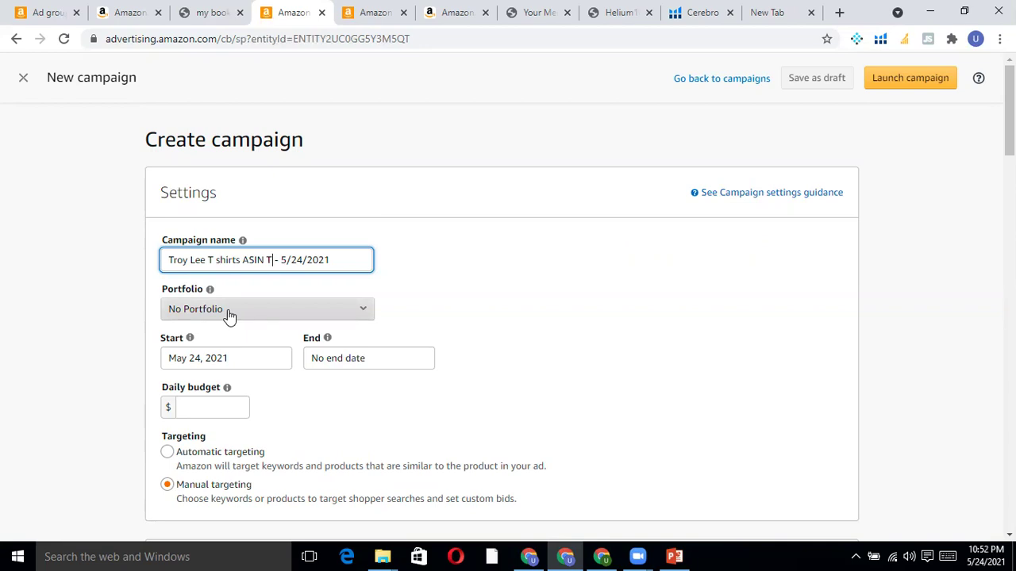
# Assign the campaign to the All polo-shirts Auto portfolio and set its daily budget to $10.
pyautogui.click(229, 315)
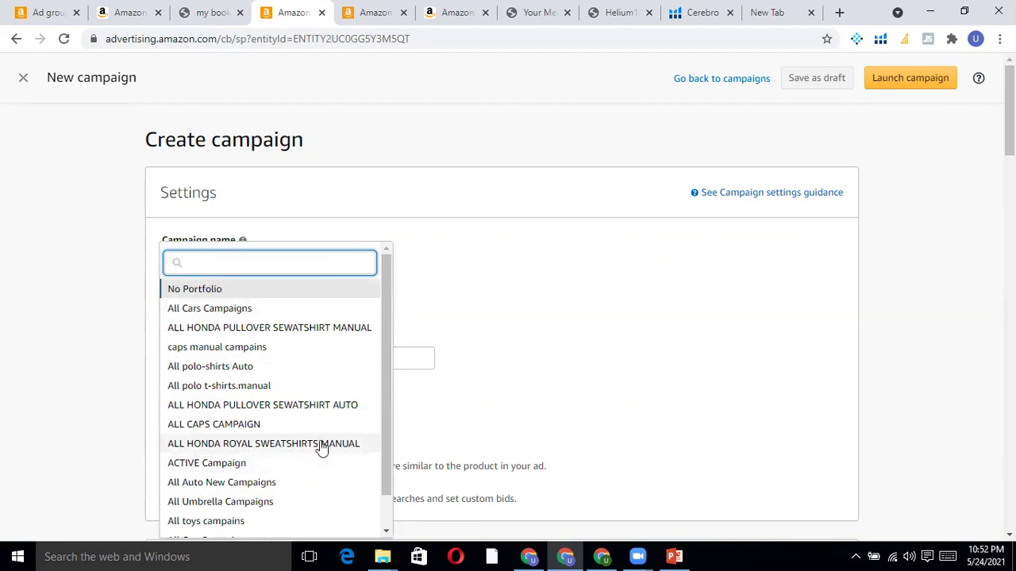
pyautogui.scroll(-1, 329, 476)
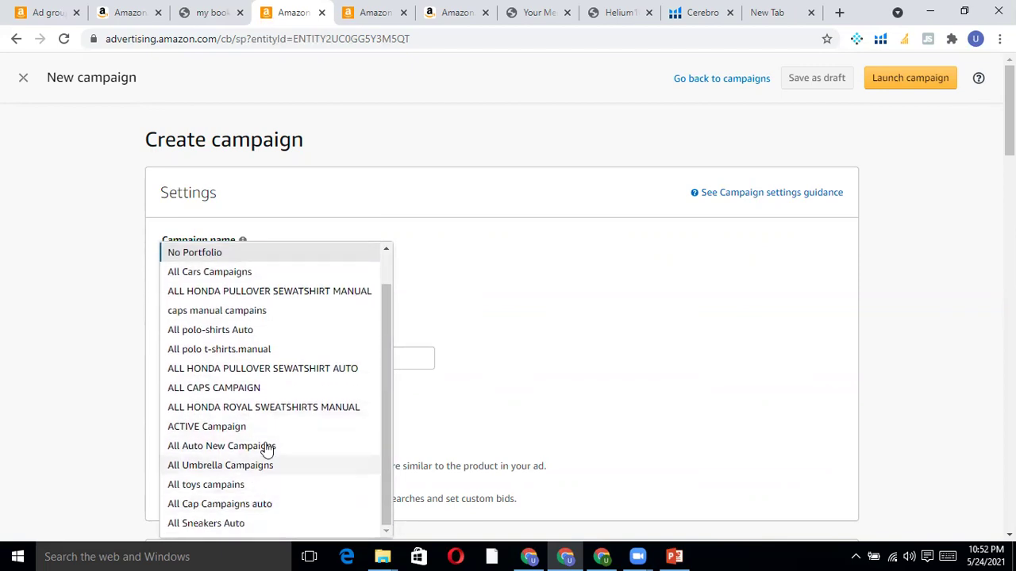
pyautogui.click(263, 331)
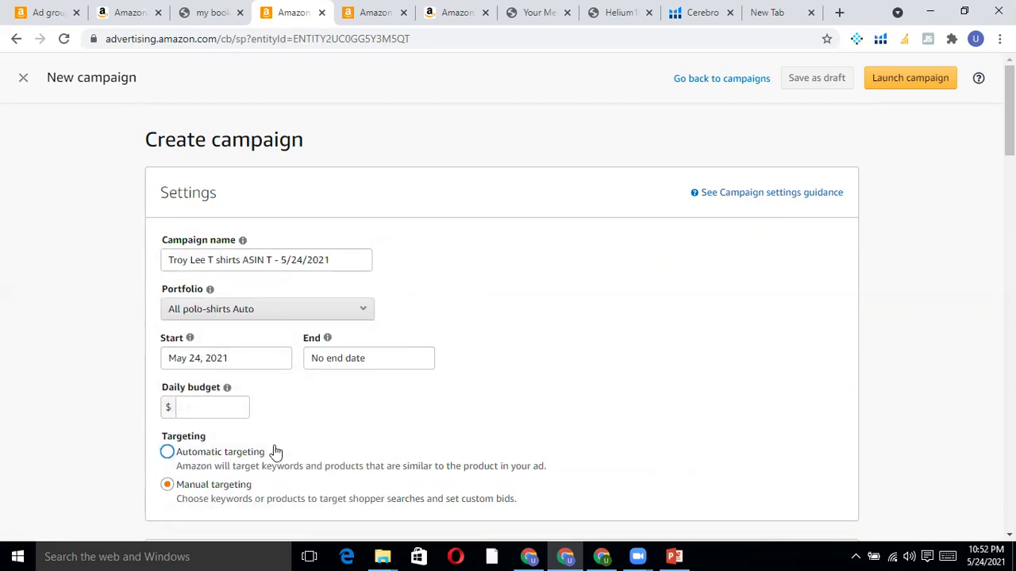
pyautogui.click(233, 408)
pyautogui.write('10')
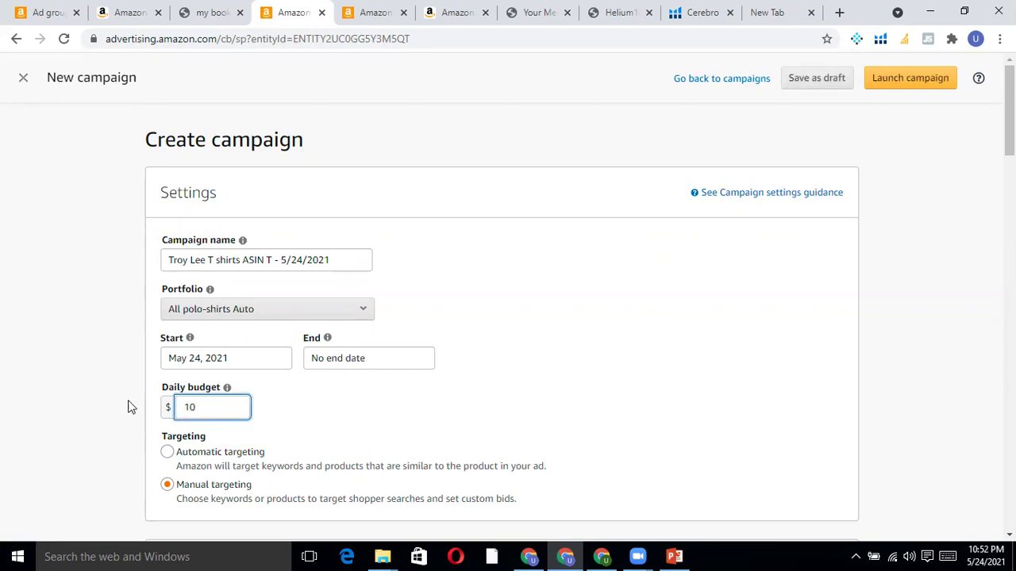
# Keep manual targeting selected and set the bidding strategy to Dynamic bids - up and down.
pyautogui.scroll(-4, 129, 406)
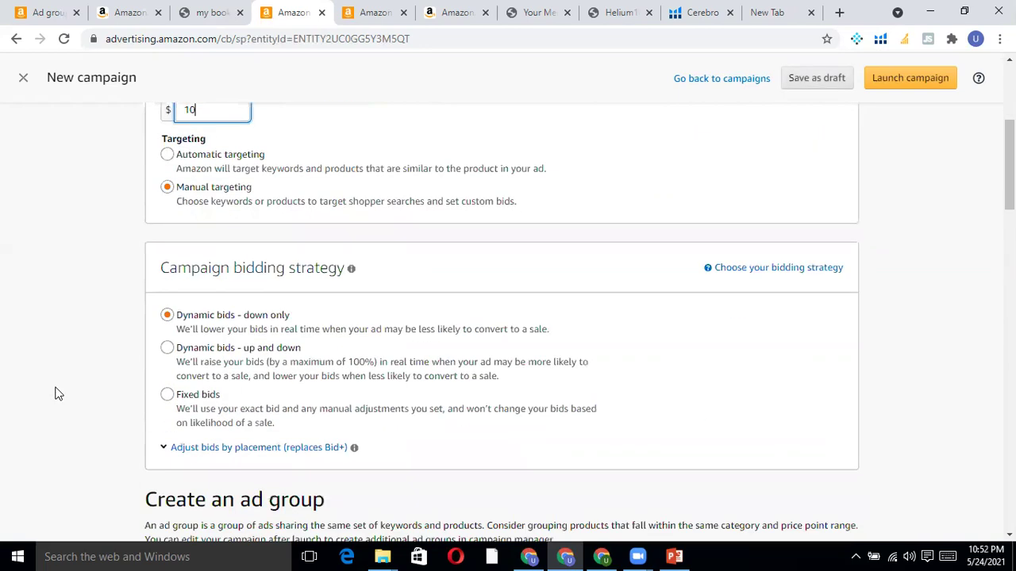
pyautogui.click(191, 194)
pyautogui.click(203, 352)
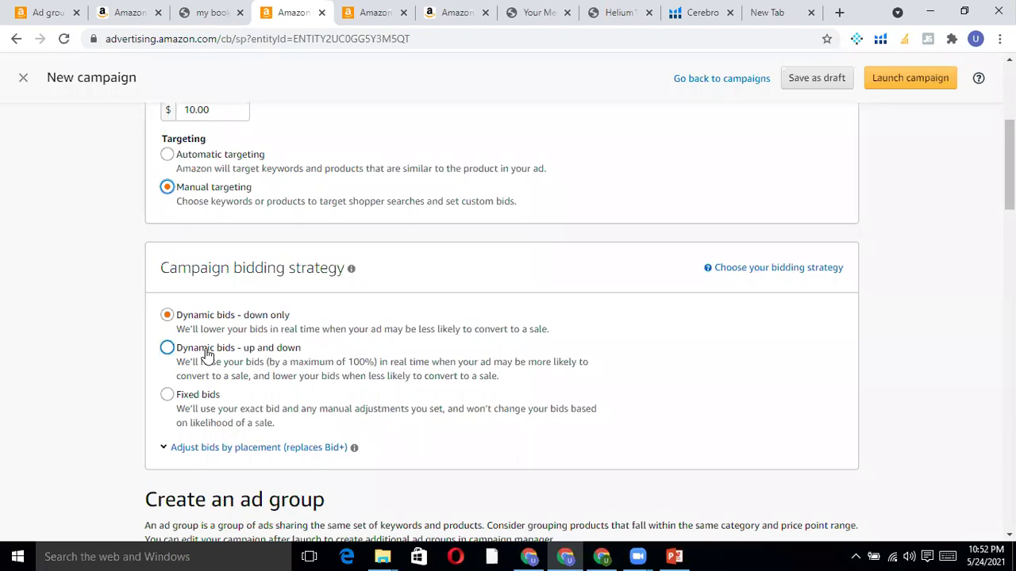
pyautogui.scroll(-1, 89, 394)
pyautogui.scroll(-3, 89, 394)
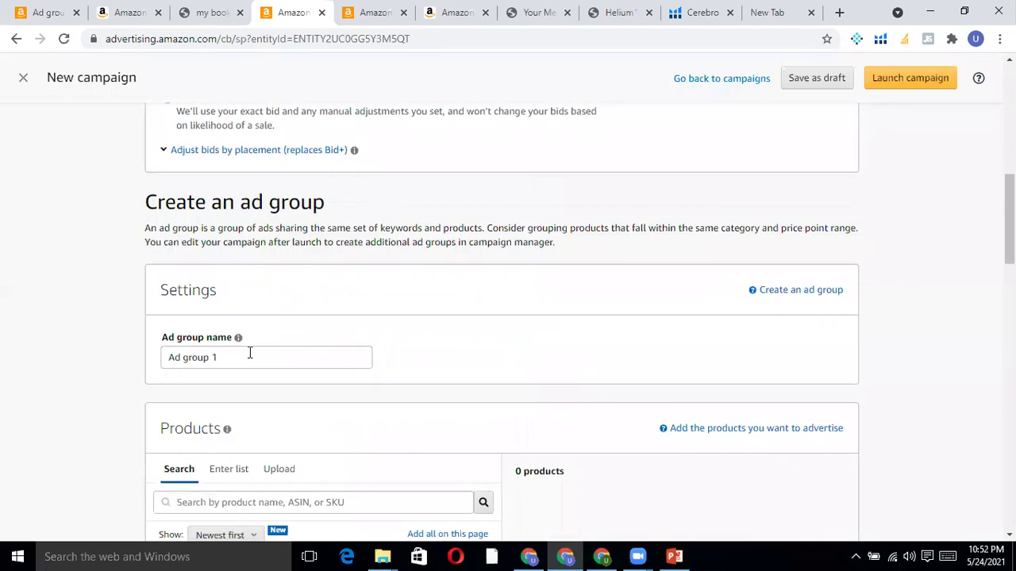
# Copy the campaign name "Troy Lee T shirts ASIN T - 5/24/2021" into the ad group name.
pyautogui.scroll(8, 250, 354)
pyautogui.moveTo(338, 256); pyautogui.dragTo(19, 289)
pyautogui.hotkey('ctrl', 'c')
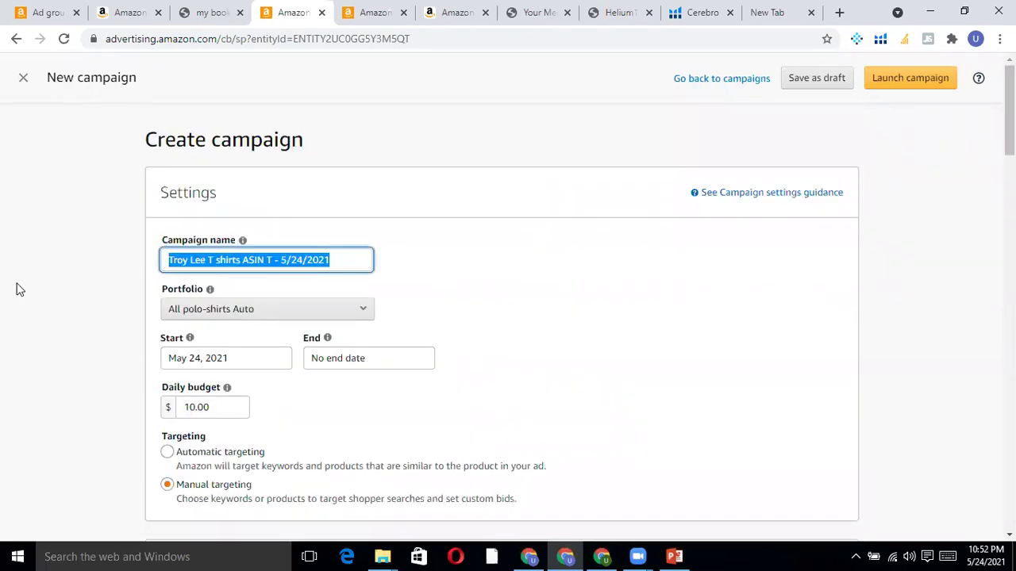
pyautogui.scroll(-8, 27, 291)
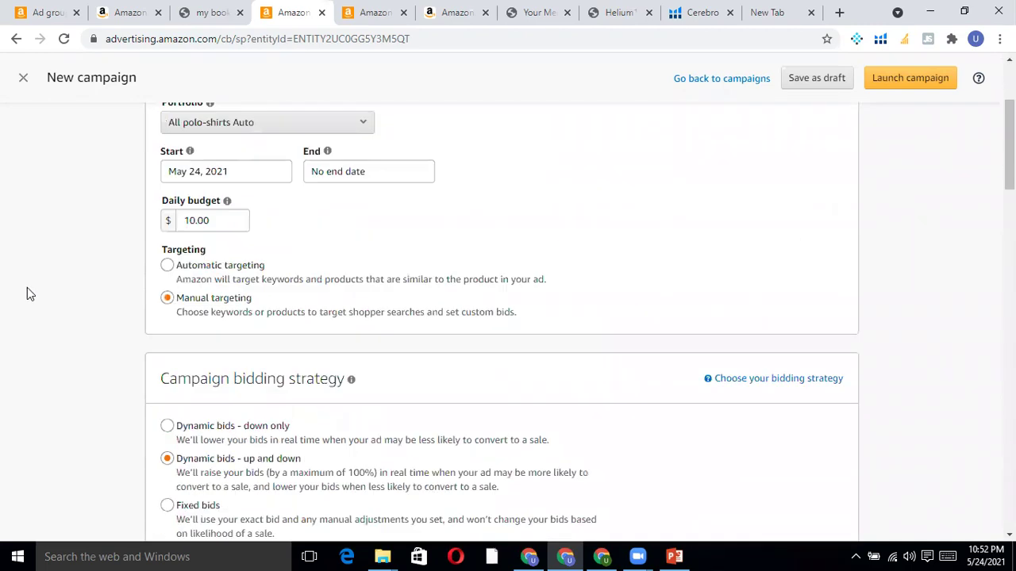
pyautogui.moveTo(276, 362); pyautogui.dragTo(85, 368)
pyautogui.press('BackSpace')
pyautogui.hotkey('ctrl', 'v')
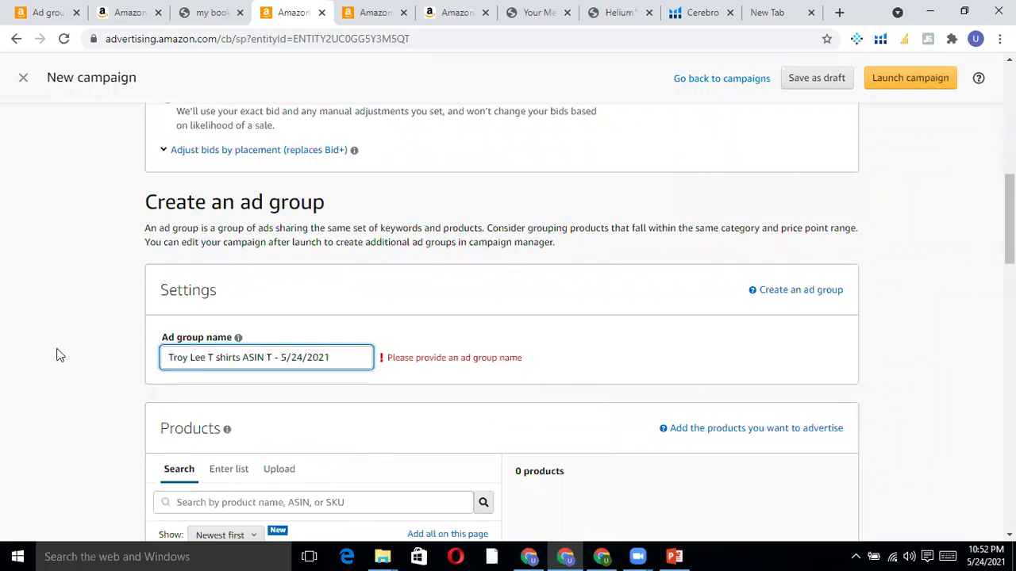
# Add the Troy Lee Designs Men's TLD Gasgas Team Shirts, Medium, Red to the advertised products.
pyautogui.scroll(-3, 57, 350)
pyautogui.scroll(-1, 67, 452)
pyautogui.scroll(1, 424, 328)
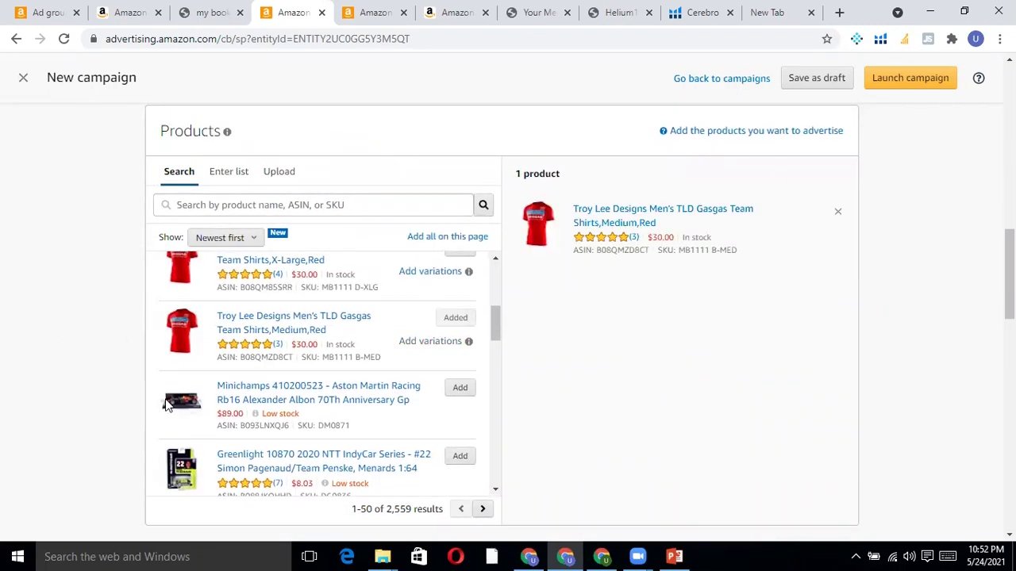
pyautogui.scroll(2, 171, 407)
pyautogui.scroll(-2, 104, 410)
# Switch the product targeting from categories to individual products and show the suggested products.
pyautogui.scroll(-5, 104, 411)
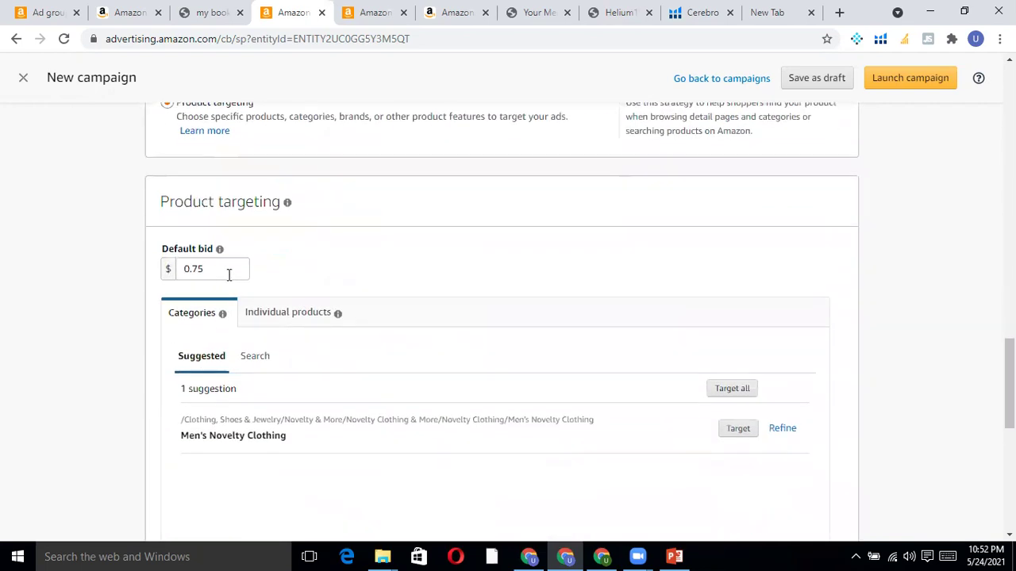
pyautogui.scroll(3, 297, 310)
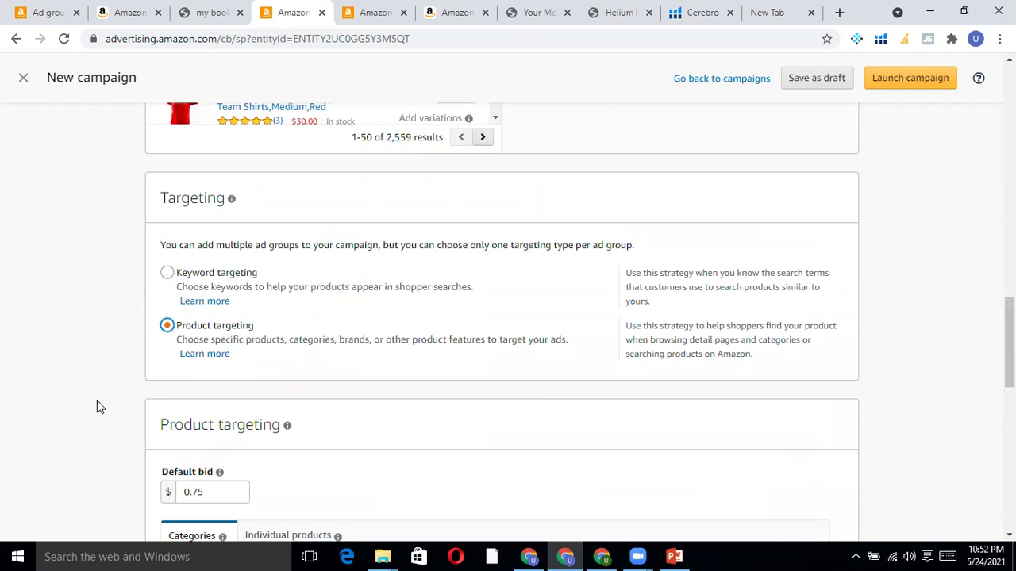
pyautogui.scroll(-3, 99, 405)
pyautogui.scroll(-2, 110, 397)
pyautogui.scroll(-2, 111, 394)
pyautogui.scroll(2, 111, 394)
pyautogui.click(256, 208)
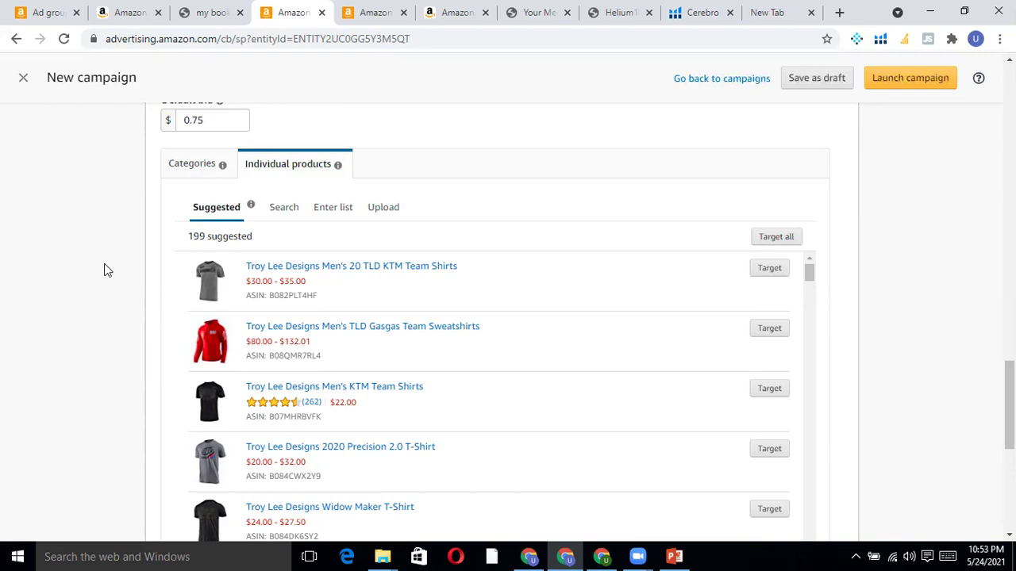
# Look through the suggested individual products available for targeting.
pyautogui.scroll(-15, 286, 345)
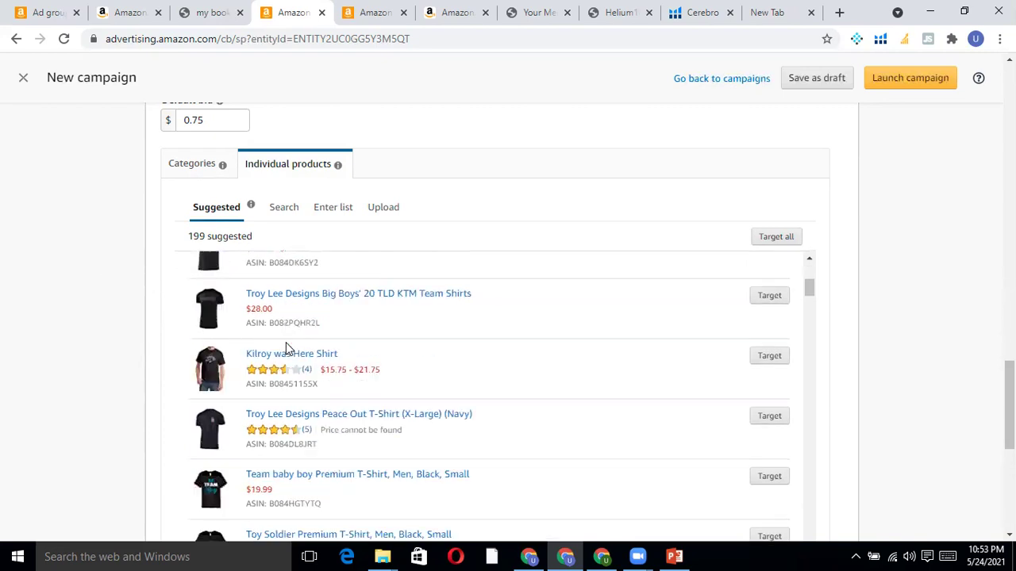
pyautogui.scroll(-2, 310, 395)
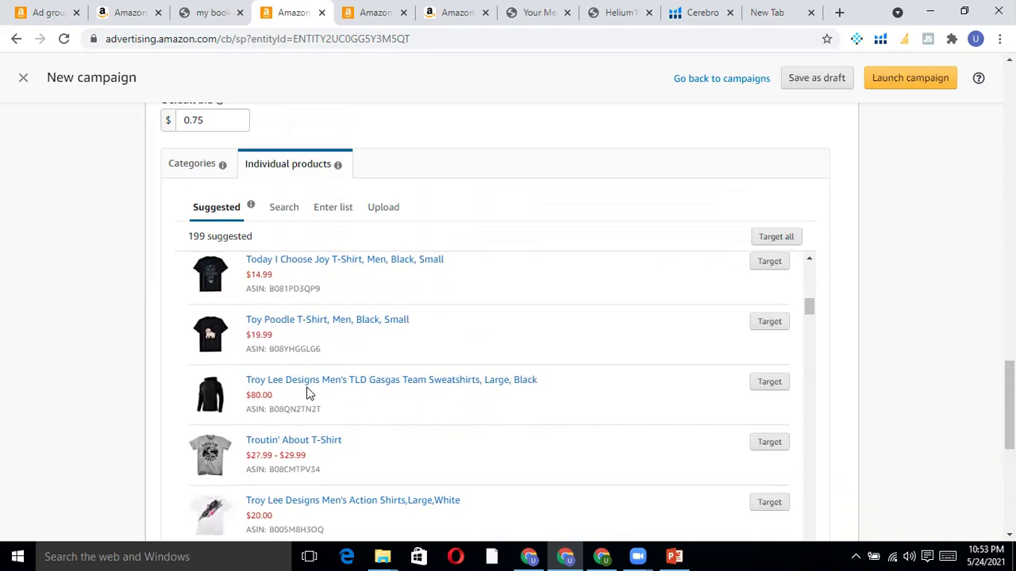
pyautogui.scroll(-2, 309, 395)
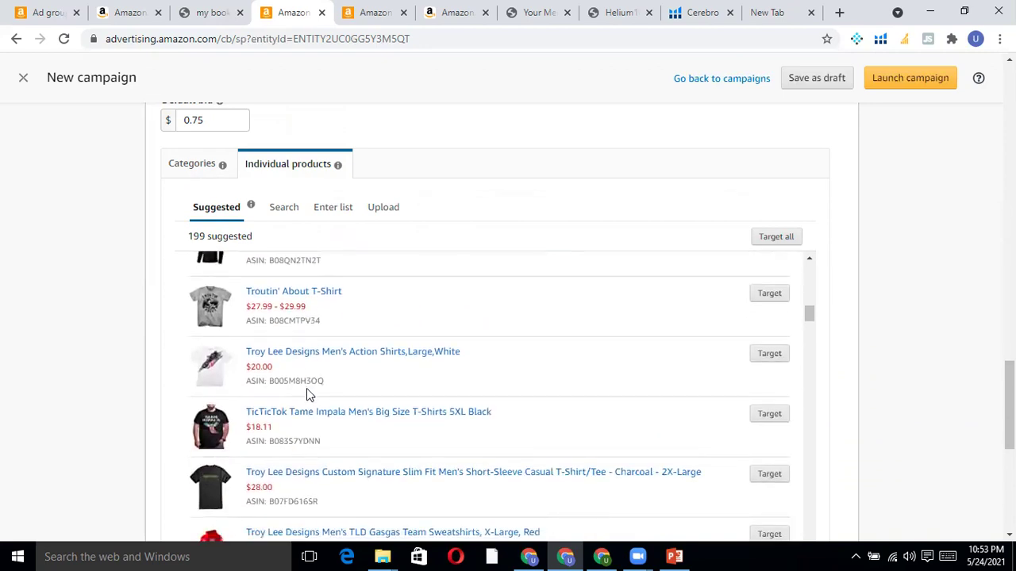
pyautogui.scroll(20, 308, 390)
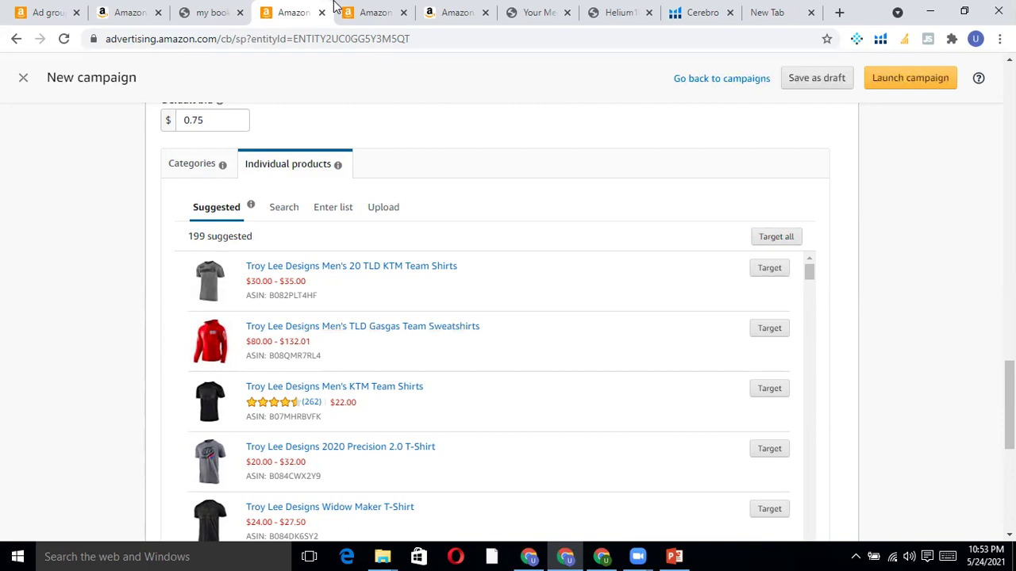
# Review the competitor listing for the Campus Colors Adult Arch & Logo Soft Style Gameday T-Shirt, including its price and description.
pyautogui.click(449, 12)
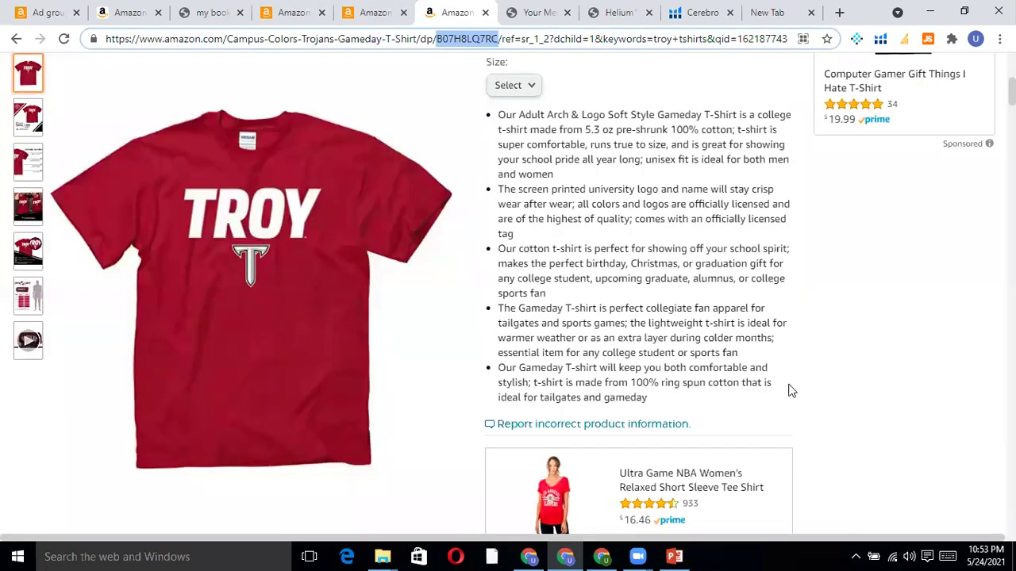
pyautogui.scroll(-5, 792, 391)
pyautogui.scroll(4, 792, 390)
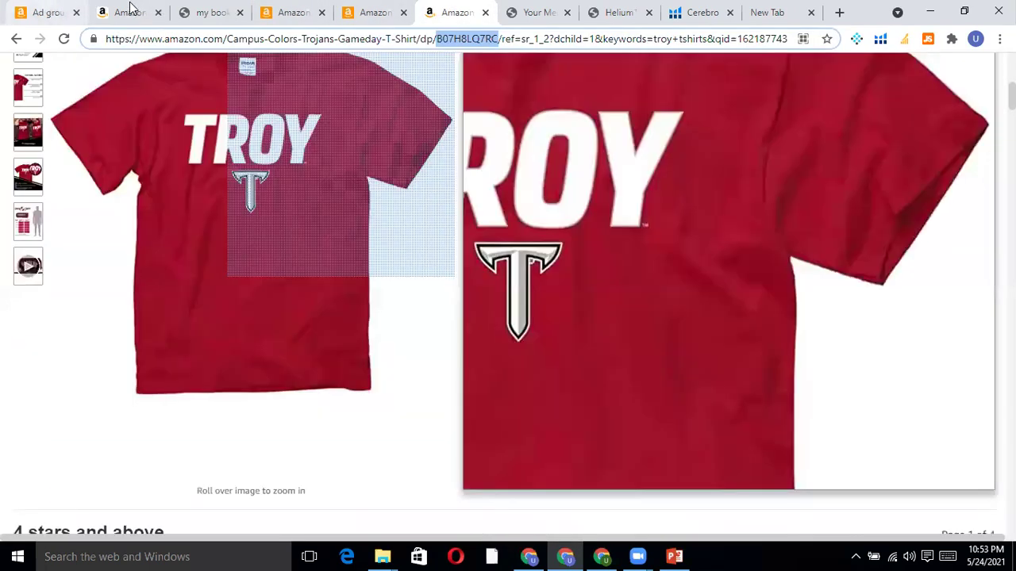
pyautogui.click(45, 10)
pyautogui.hotkey('ctrl', '6')
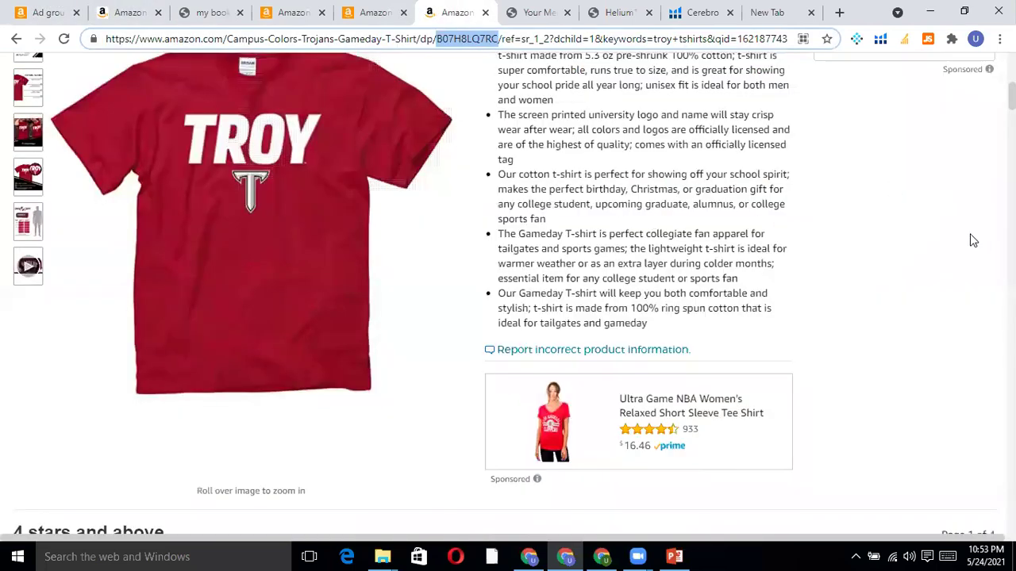
pyautogui.scroll(5, 707, 341)
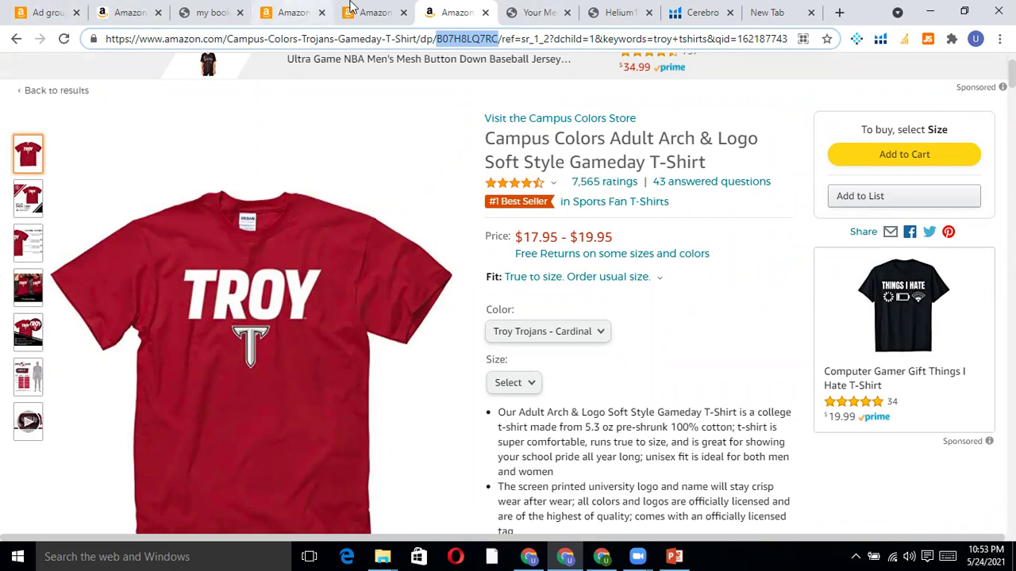
# Open the listing of the Troy Lee Designs Men's TLD Gasgas Team Shirts, X-Large, Red from the campaign's product list and review it.
pyautogui.click(374, 11)
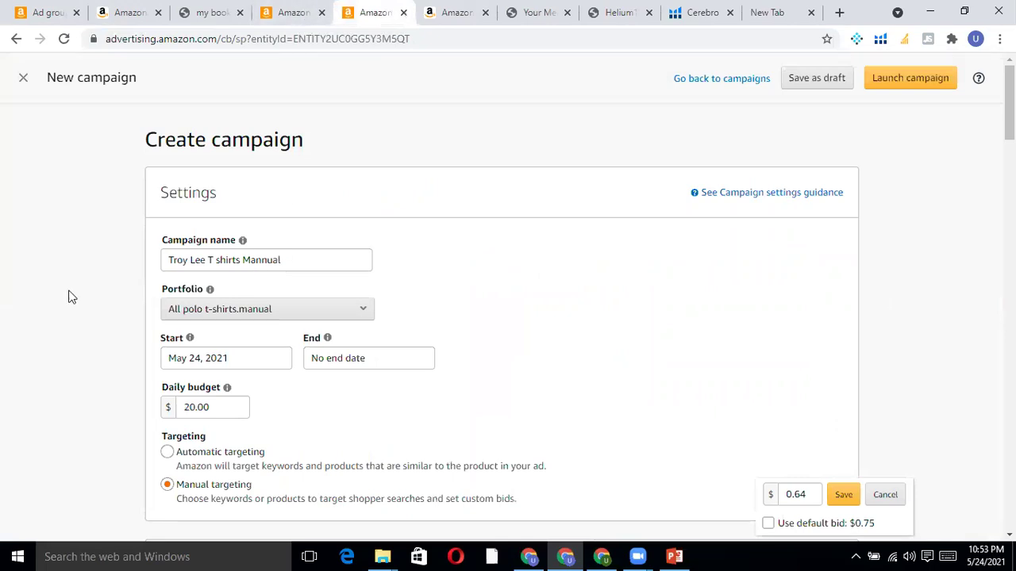
pyautogui.hotkey('ctrl', 'shift', 'Tab')
pyautogui.scroll(5, 102, 346)
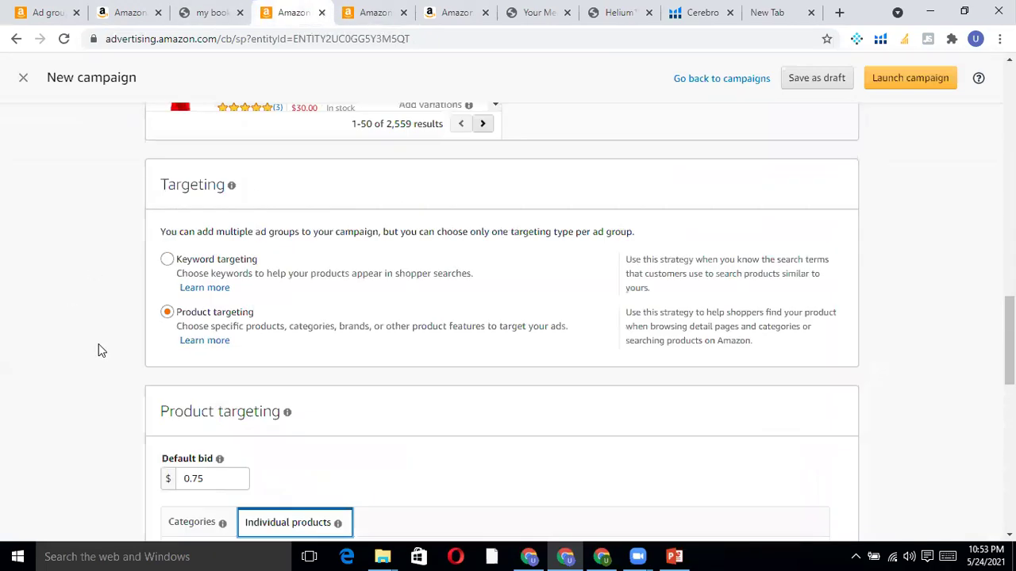
pyautogui.scroll(3, 101, 346)
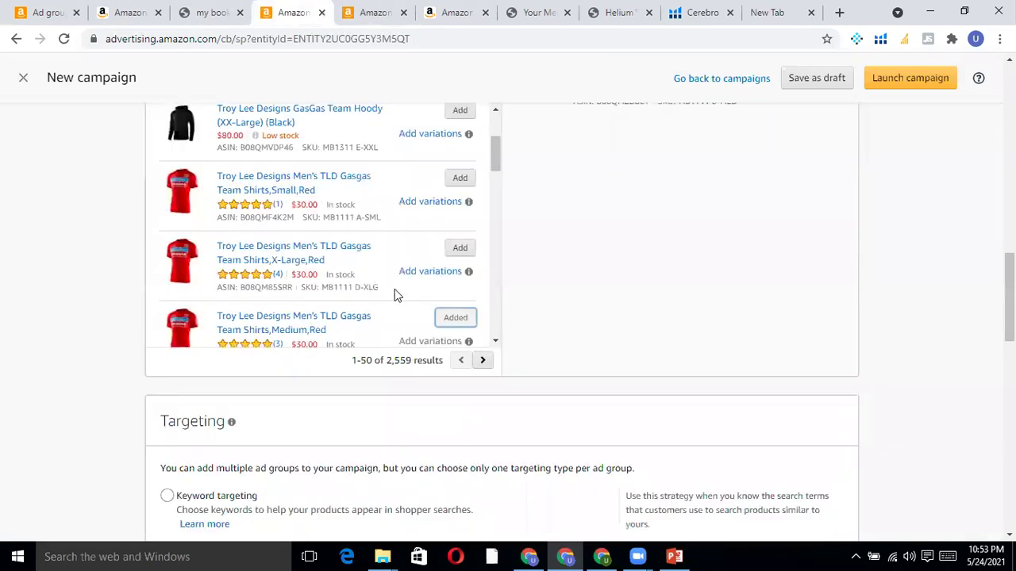
pyautogui.click(316, 253)
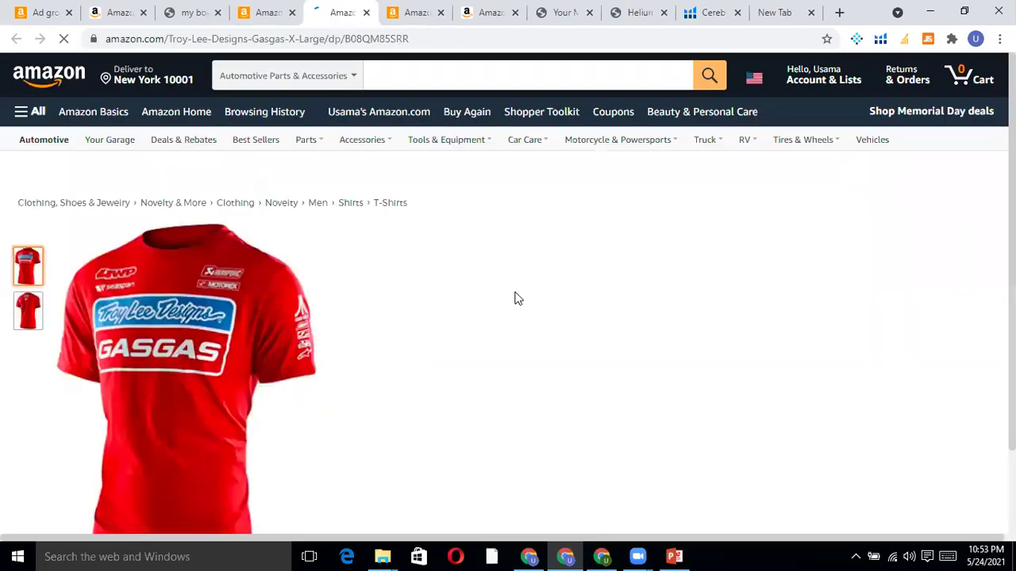
pyautogui.scroll(-1, 471, 381)
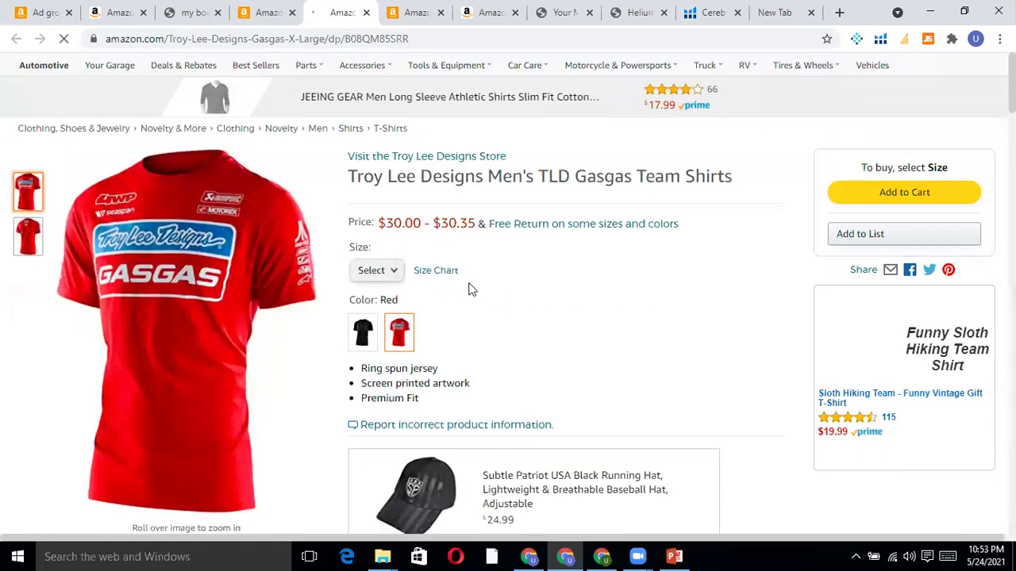
pyautogui.scroll(-3, 491, 275)
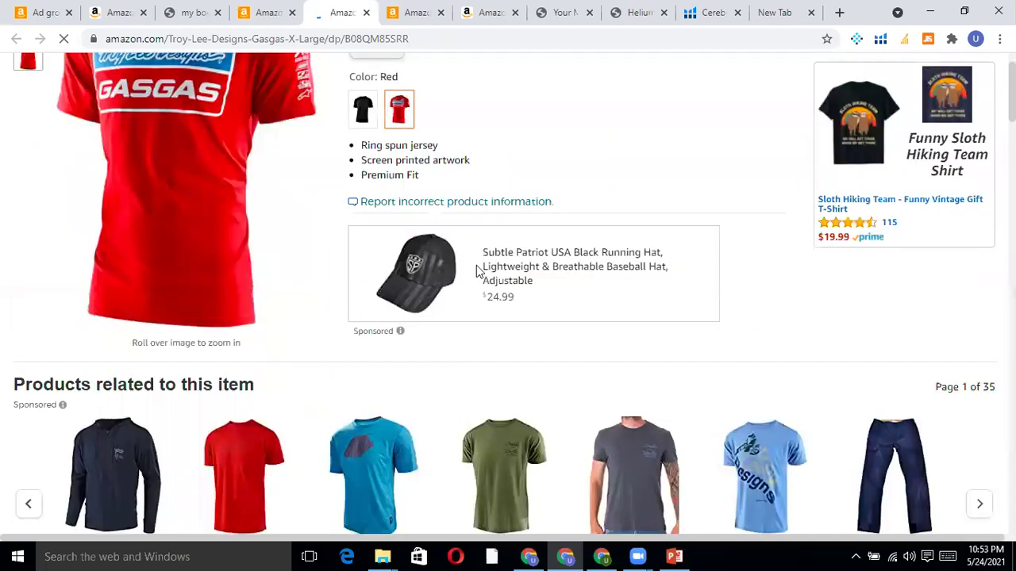
pyautogui.scroll(4, 476, 272)
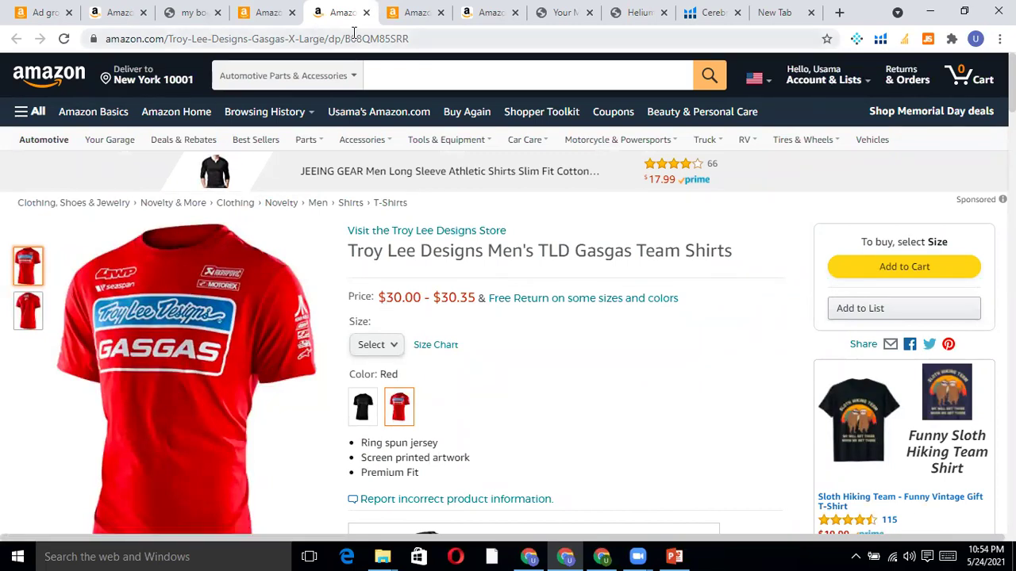
# Copy the ASIN B08QM85SRR from the Gasgas shirt's page address and return to the new ASIN-targeting campaign.
pyautogui.moveTo(345, 40); pyautogui.dragTo(412, 40)
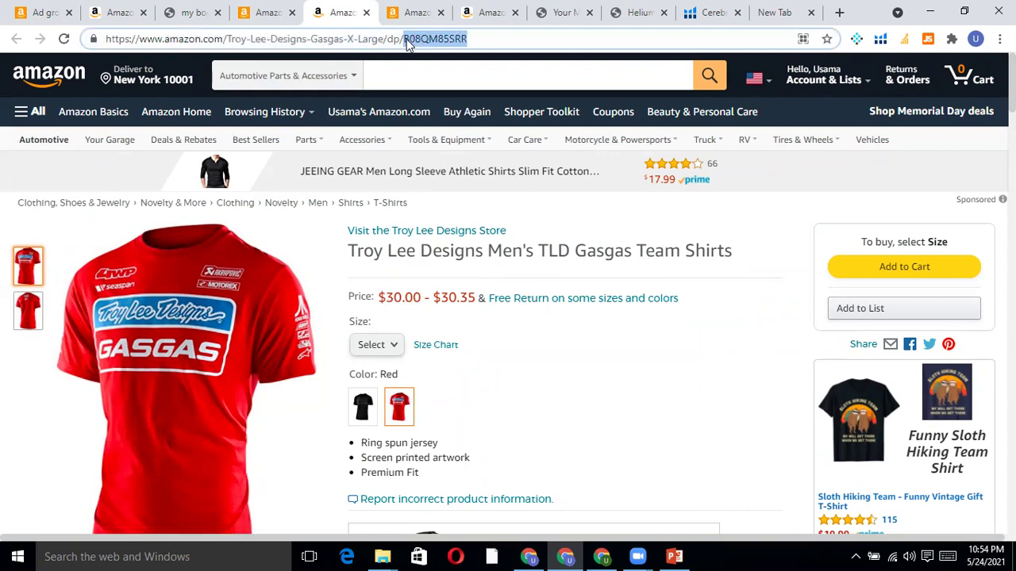
pyautogui.rightClick(425, 41)
pyautogui.click(454, 97)
pyautogui.click(43, 11)
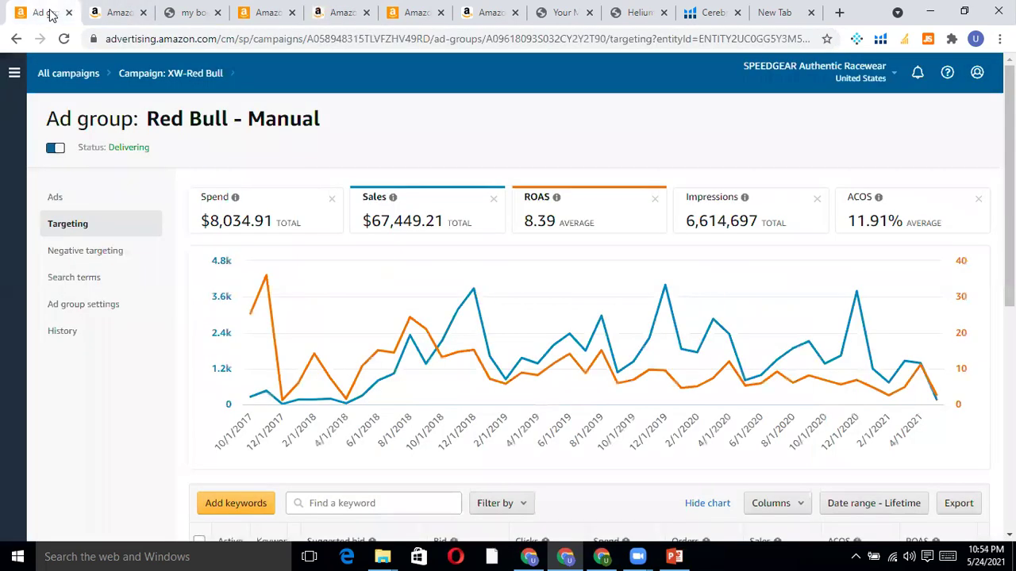
pyautogui.click(276, 12)
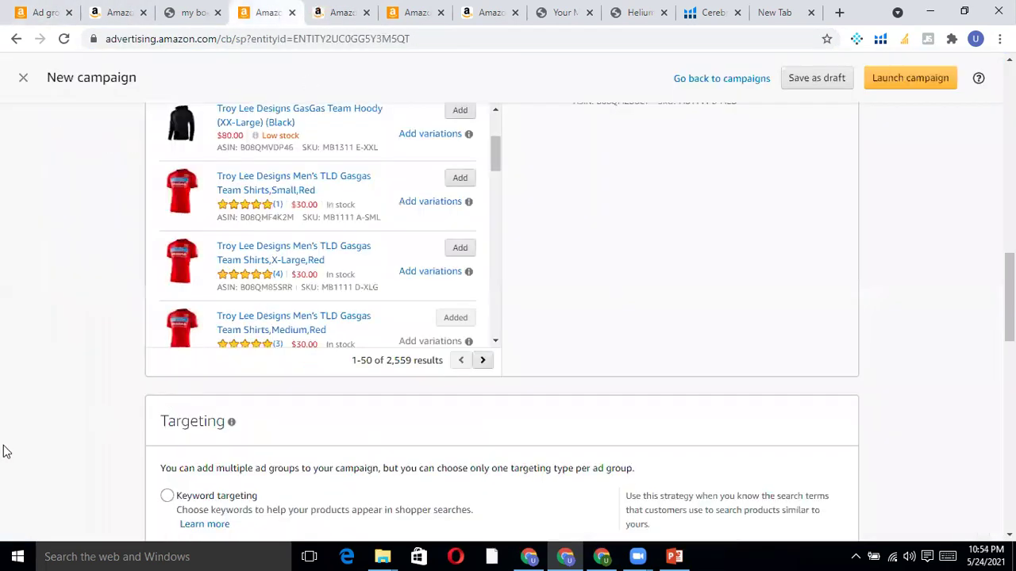
# Check the suggested category targets and go back to the suggested individual products.
pyautogui.scroll(-15, 70, 394)
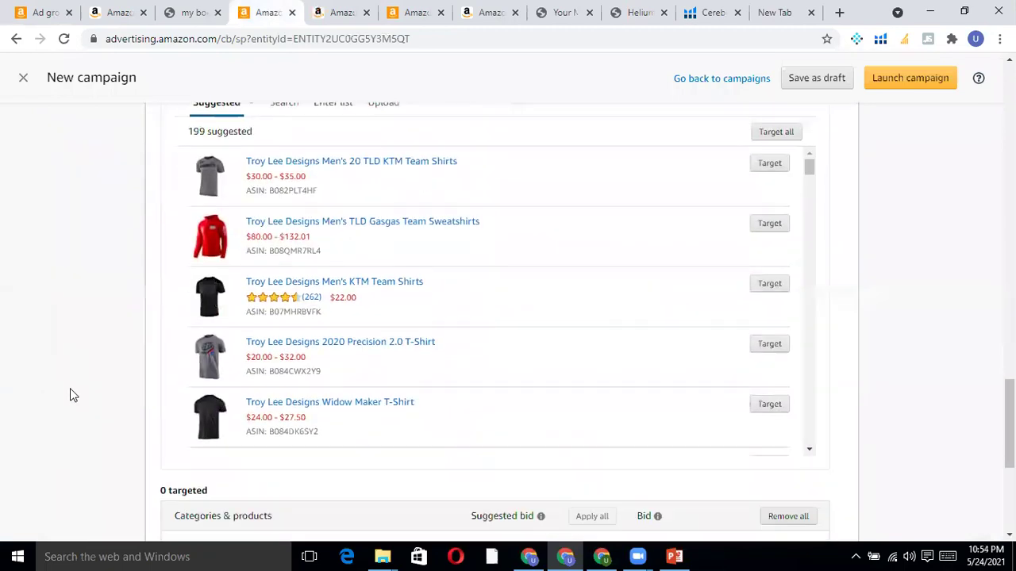
pyautogui.scroll(10, 70, 394)
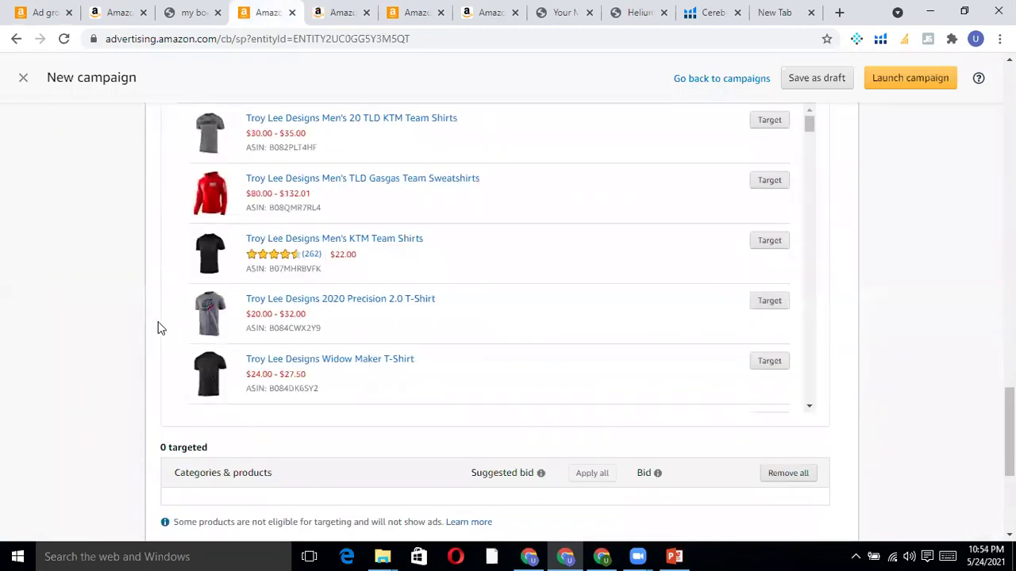
pyautogui.click(190, 312)
pyautogui.scroll(-3, 137, 452)
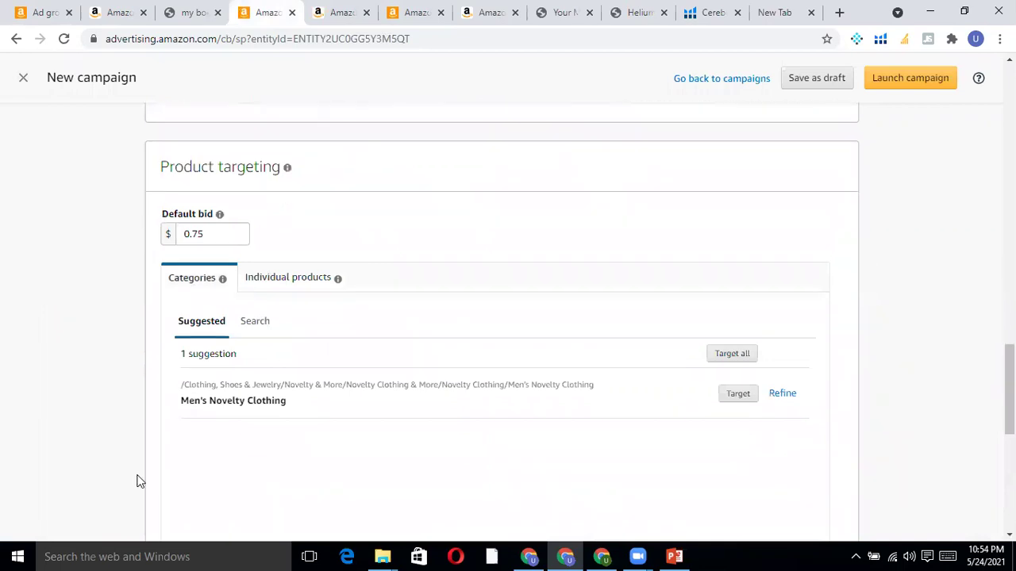
pyautogui.scroll(1, 136, 422)
pyautogui.click(288, 164)
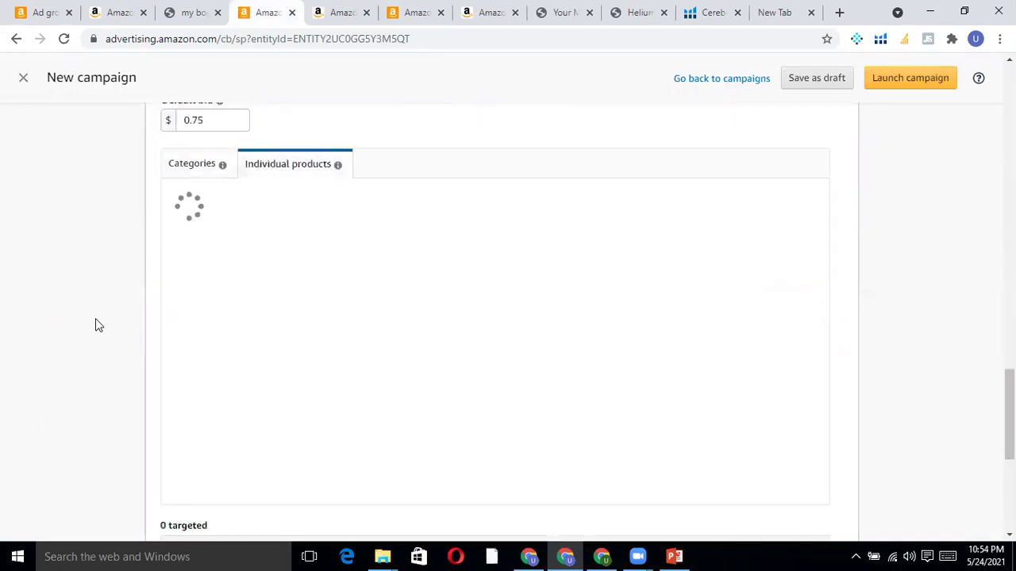
pyautogui.scroll(2, 130, 317)
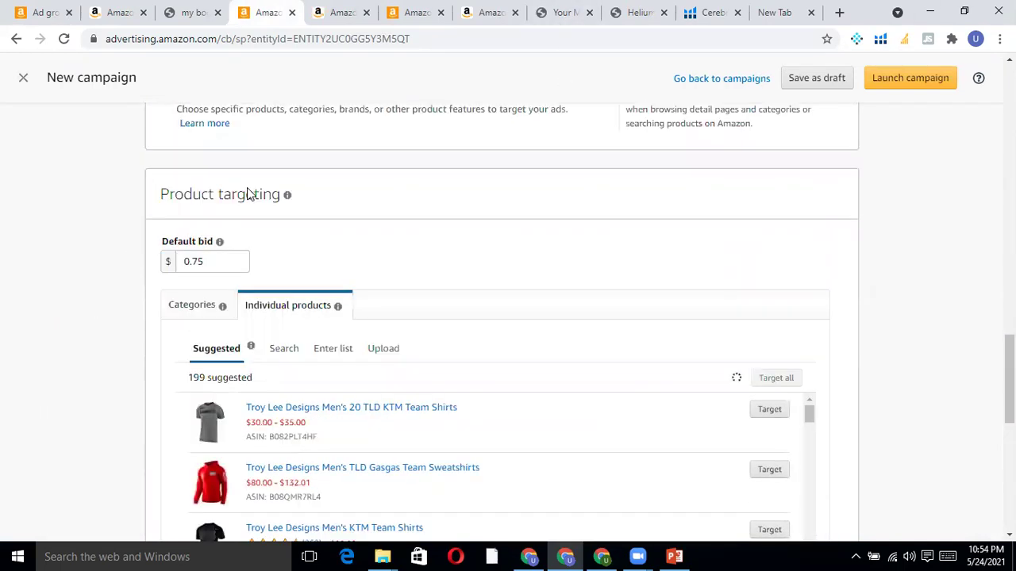
pyautogui.scroll(-2, 135, 322)
# Target the suggested Troy Lee Designs Men's TLD Gasgas Team Sweatshirts and Men's 20 TLD KTM Team Shirts.
pyautogui.click(311, 12)
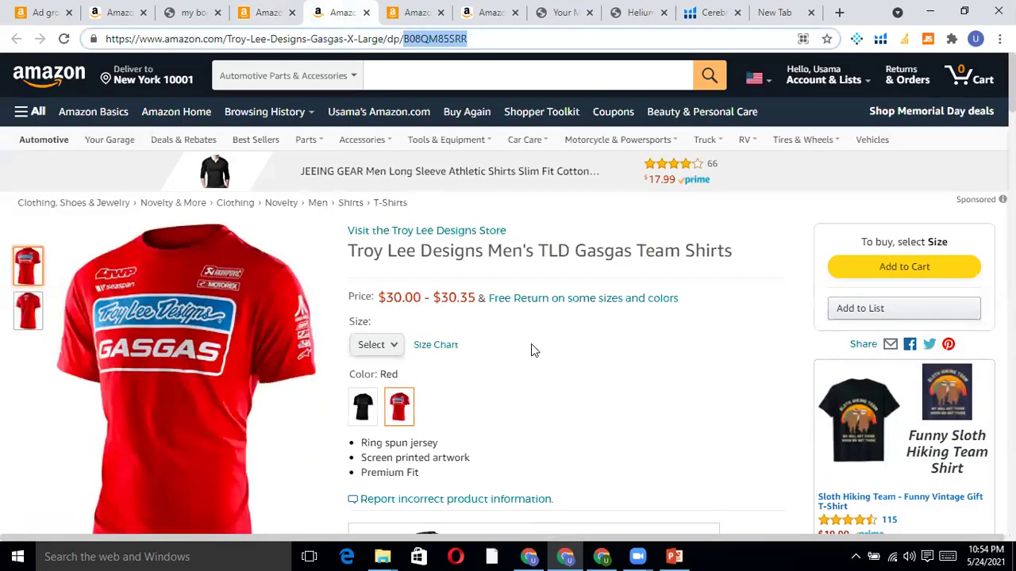
pyautogui.click(269, 12)
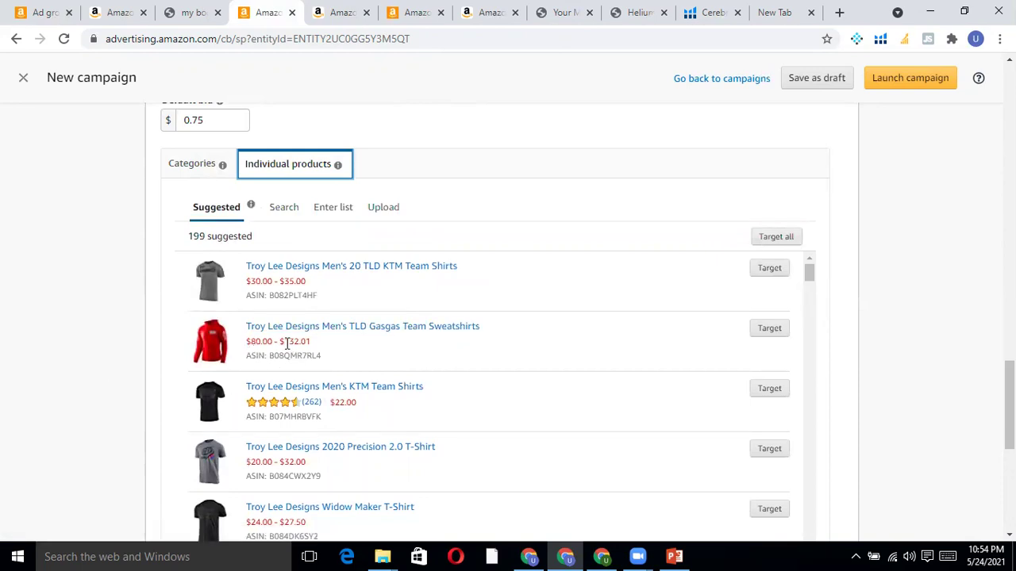
pyautogui.click(763, 327)
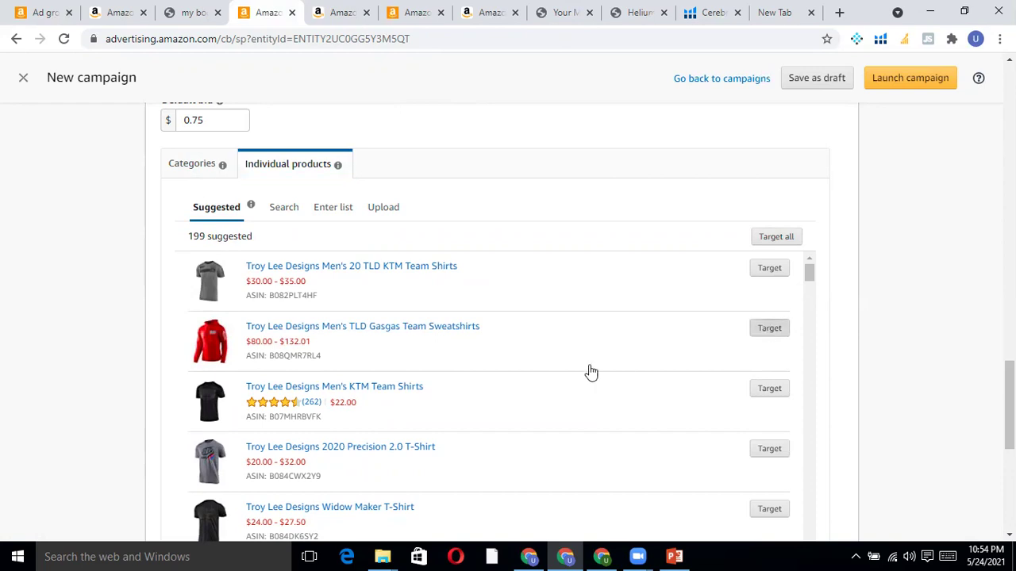
pyautogui.click(767, 270)
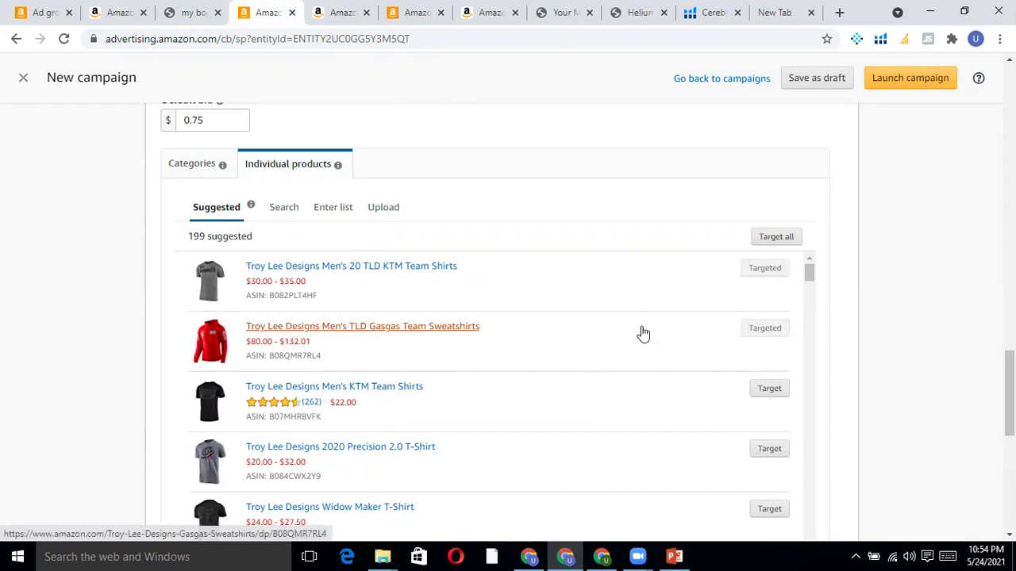
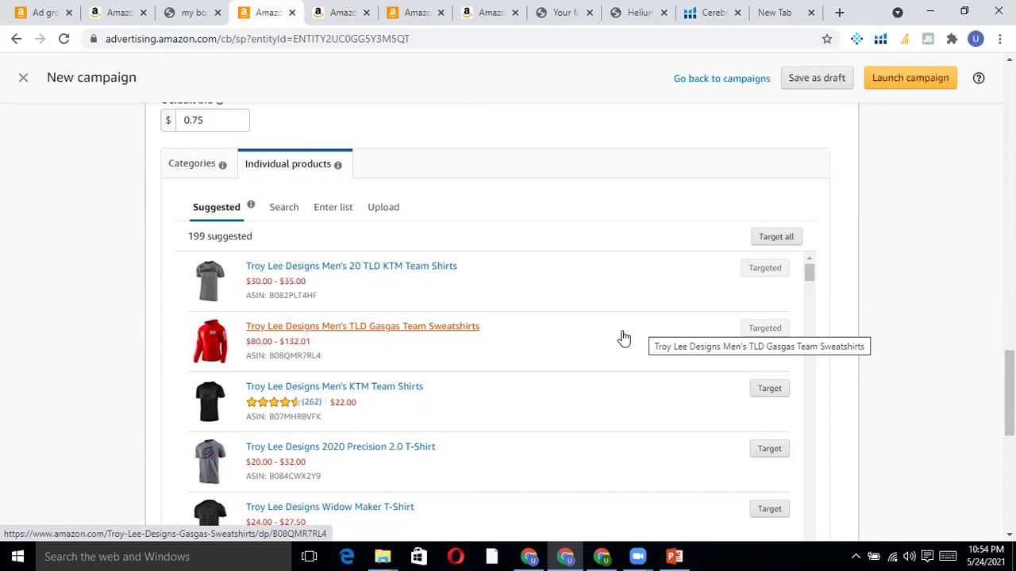
# Target the suggested Kilroy was Here Shirt and the Team baby boy, Toy Soldier and Tomboy Girl Gamer Minimal T-shirts.
pyautogui.scroll(-2, 399, 421)
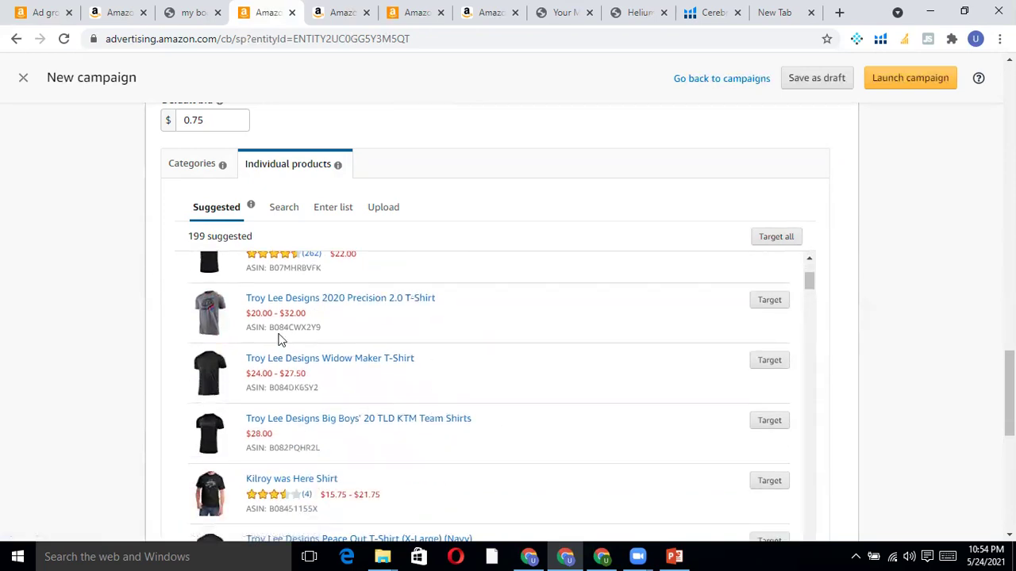
pyautogui.scroll(-2, 490, 403)
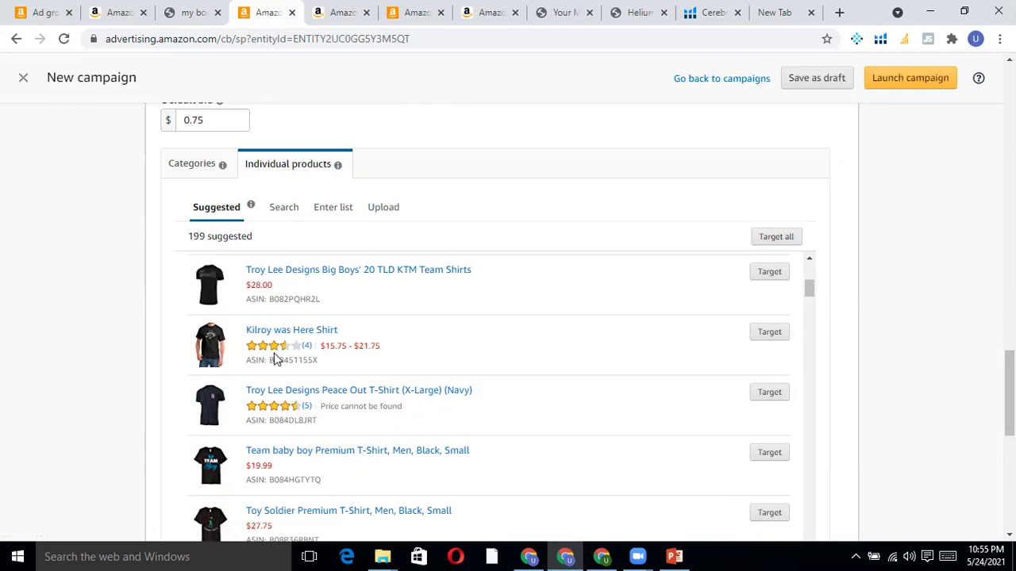
pyautogui.click(751, 334)
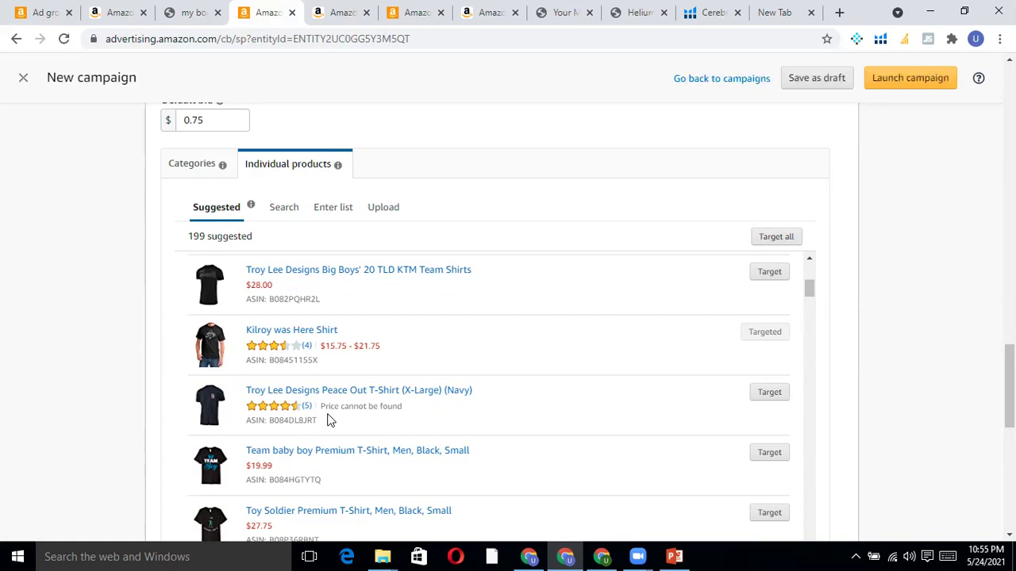
pyautogui.scroll(-1, 331, 420)
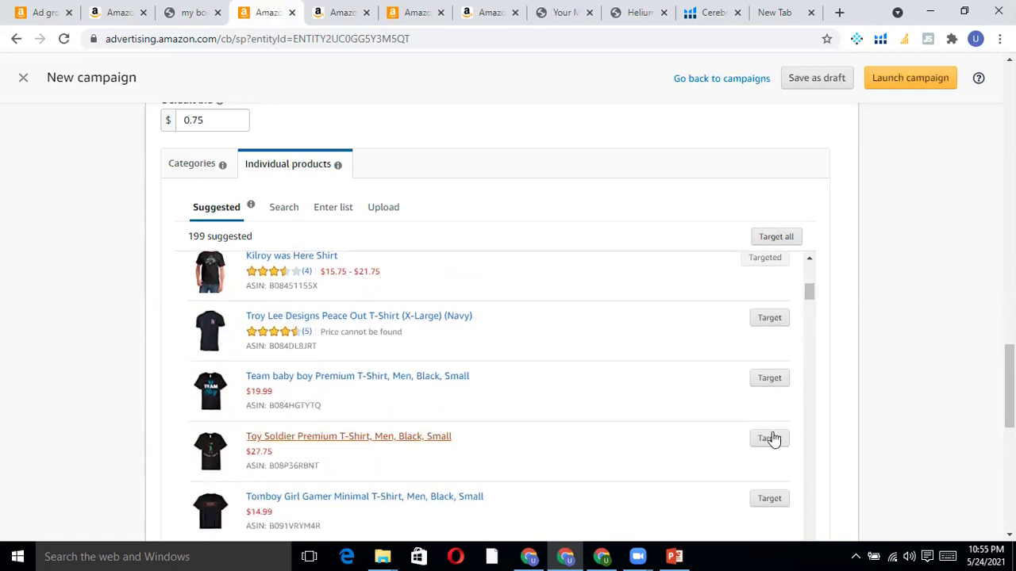
pyautogui.click(770, 381)
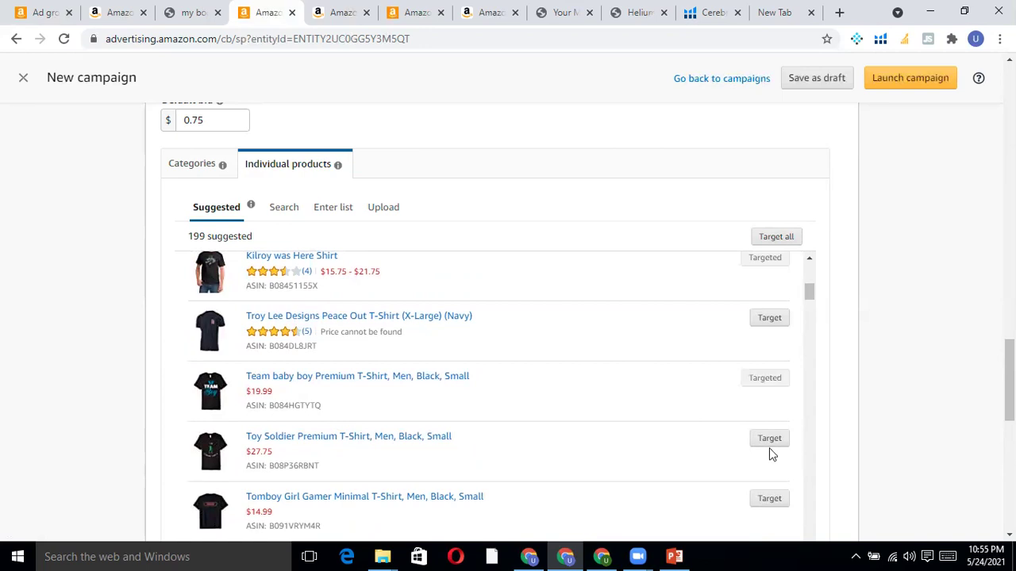
pyautogui.scroll(-2, 537, 472)
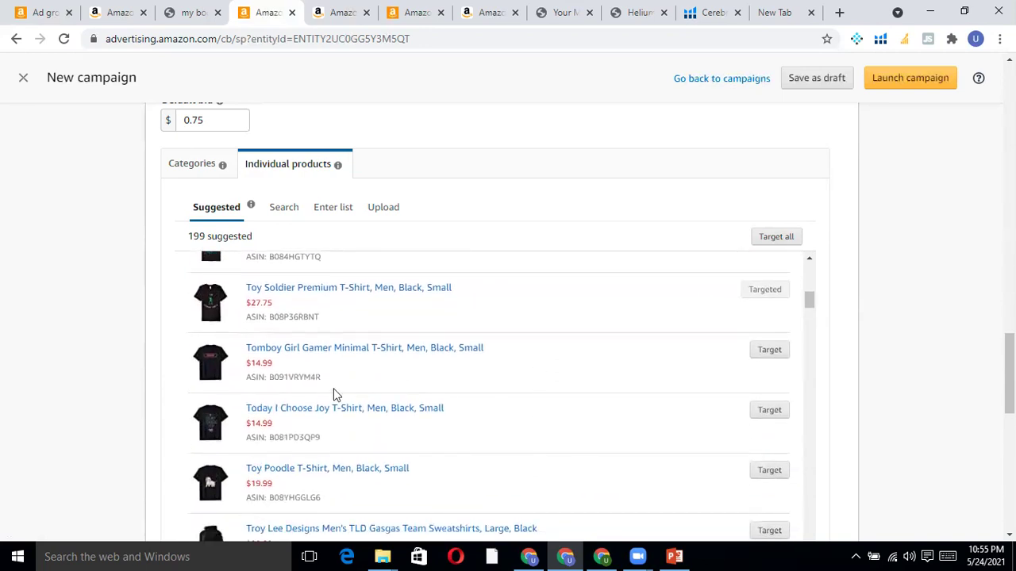
pyautogui.click(769, 350)
pyautogui.scroll(-3, 550, 376)
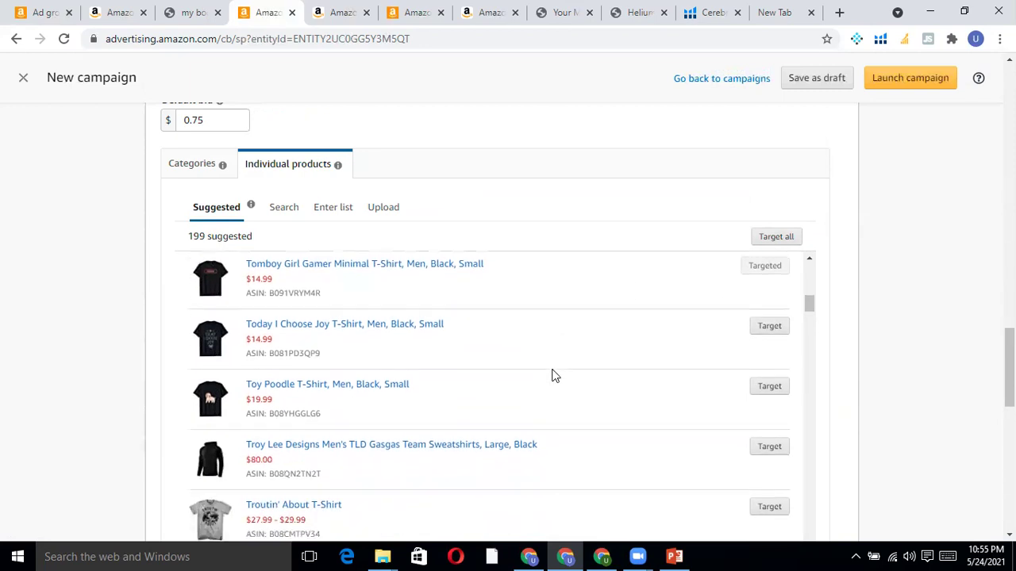
# Target the suggested Troy Lee Designs Men's Victory Circle Shirts and the X-Large, Red Men's TLD Gasgas Team Sweatshirts.
pyautogui.scroll(-2, 554, 376)
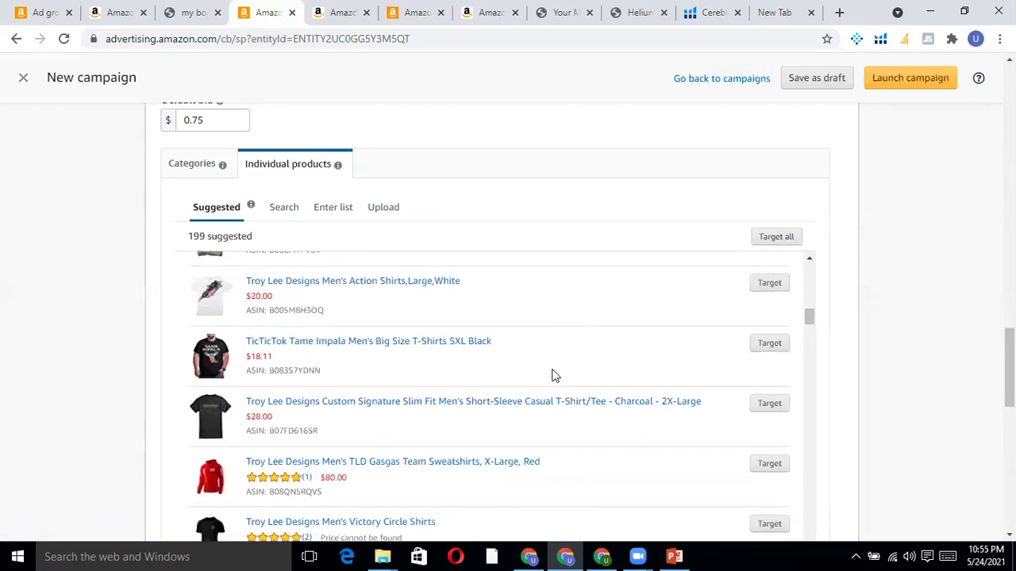
pyautogui.scroll(-1, 554, 376)
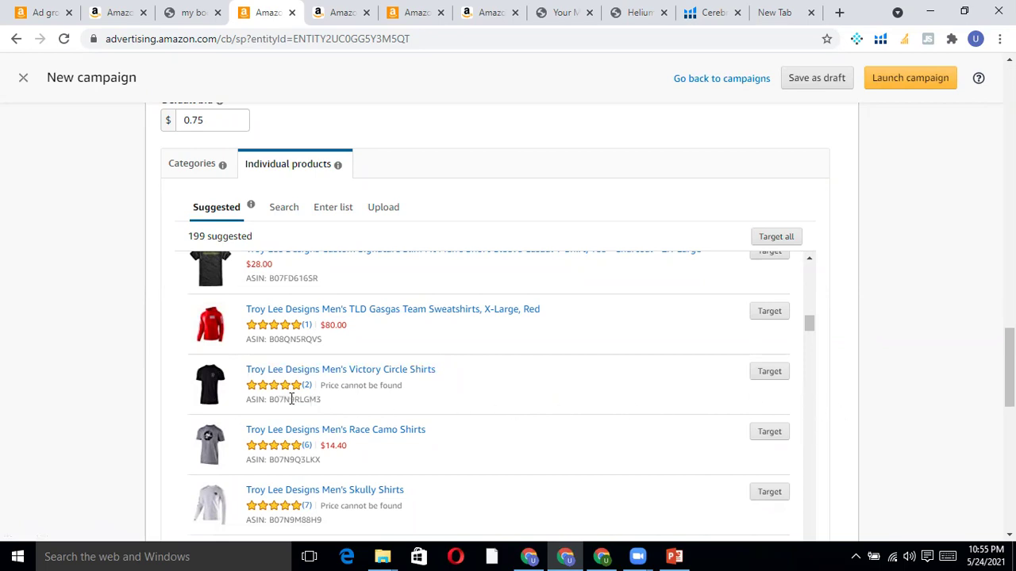
pyautogui.click(781, 376)
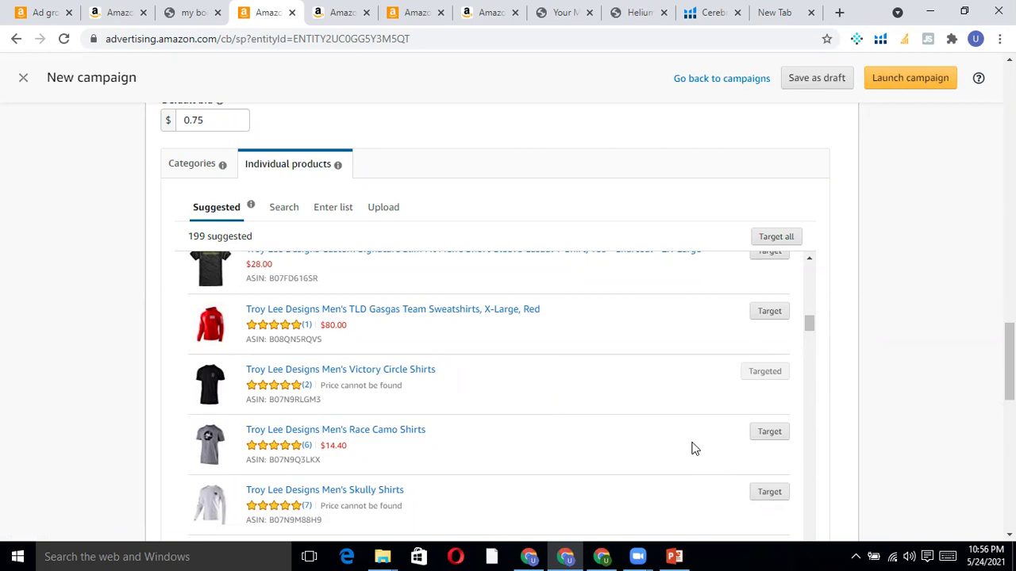
pyautogui.click(767, 311)
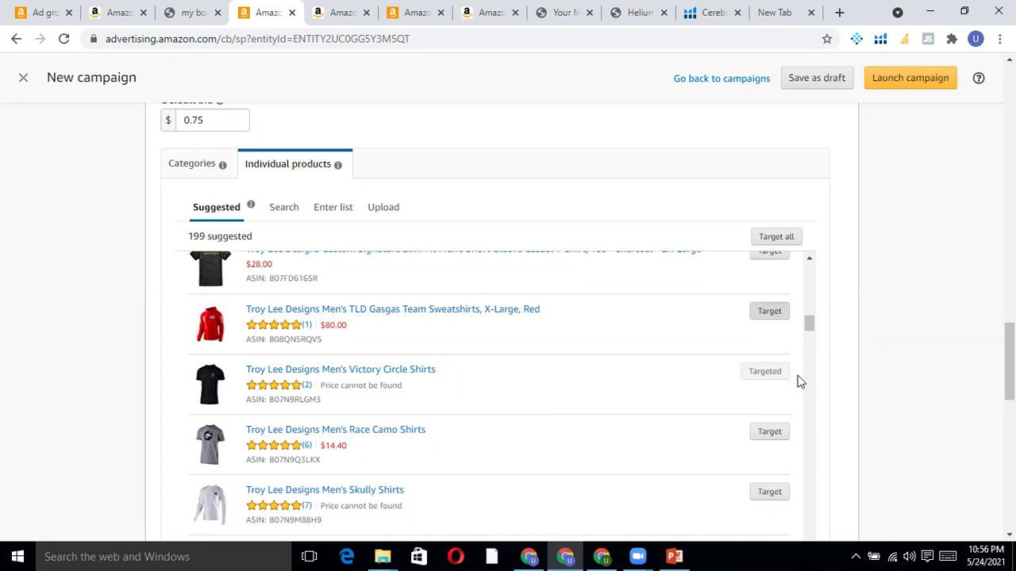
# Target the suggested Troy Lee Designs Men's Blockworks Camo Shirts in Vintage Gray Snow and the Signature T-Shirt-Heather.
pyautogui.scroll(-1, 468, 394)
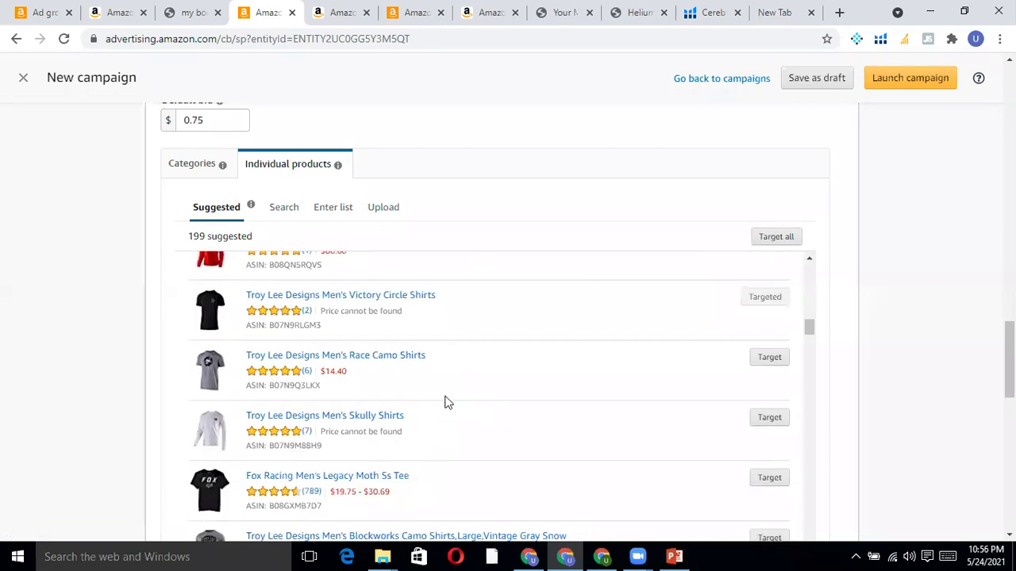
pyautogui.scroll(-1, 293, 391)
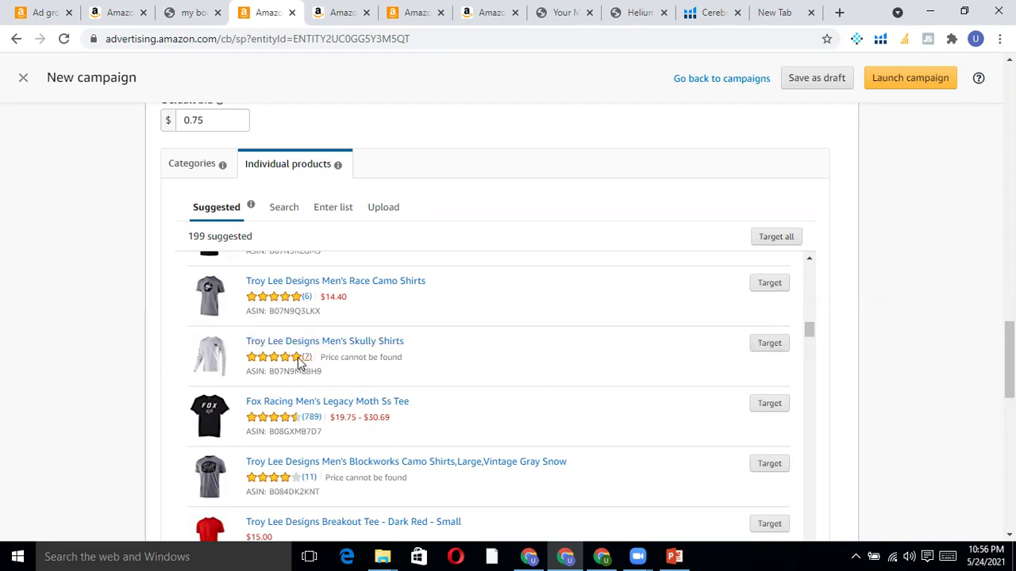
pyautogui.scroll(-1, 361, 384)
pyautogui.scroll(-2, 361, 384)
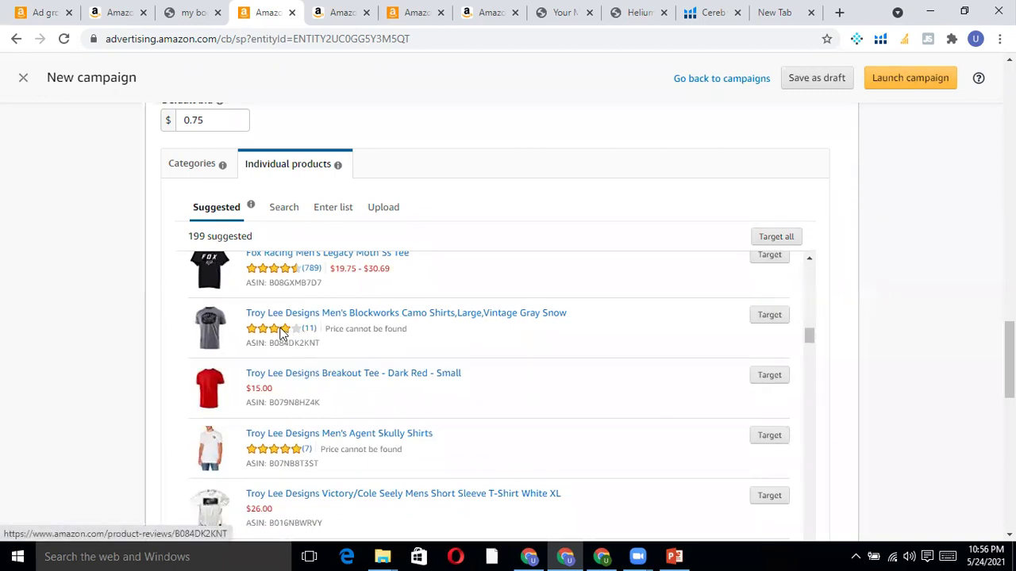
pyautogui.click(763, 314)
pyautogui.scroll(-1, 588, 370)
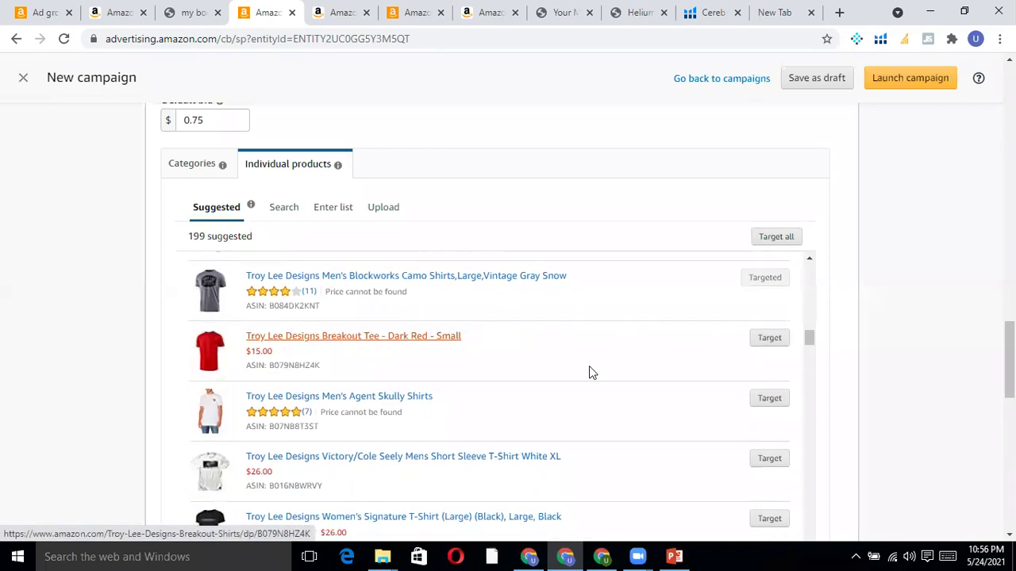
pyautogui.scroll(-3, 243, 421)
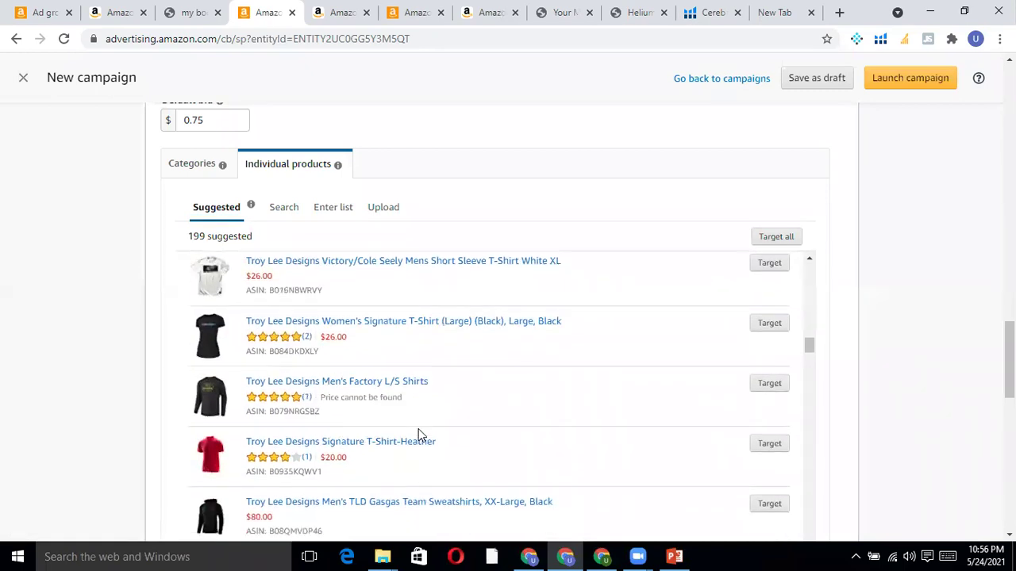
pyautogui.click(769, 379)
pyautogui.scroll(-6, 495, 402)
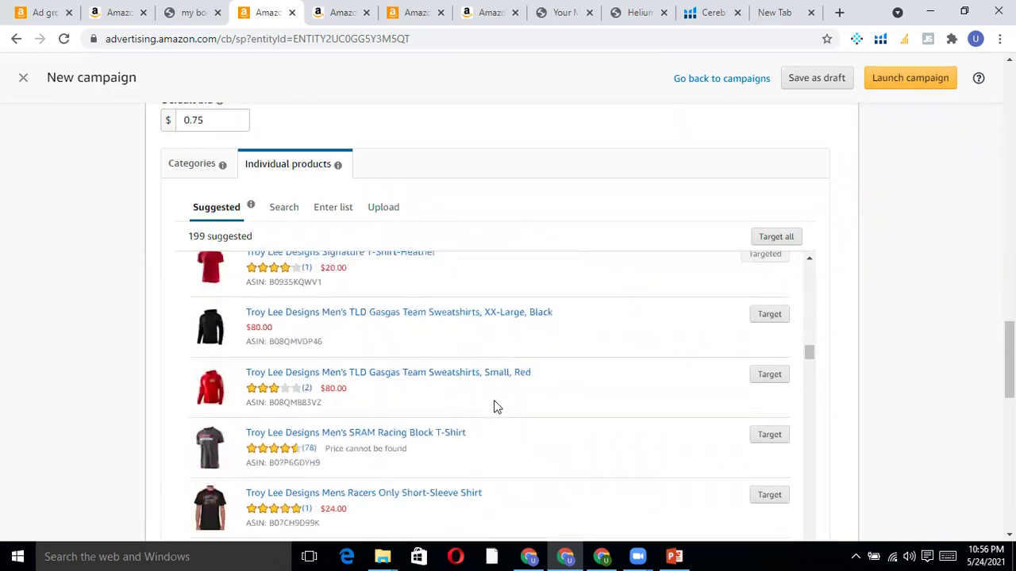
# Target the suggested Troy Lee Designs Mens Crash and Mens Racer DayZ Short-Sleeve Shirts.
pyautogui.scroll(-3, 494, 404)
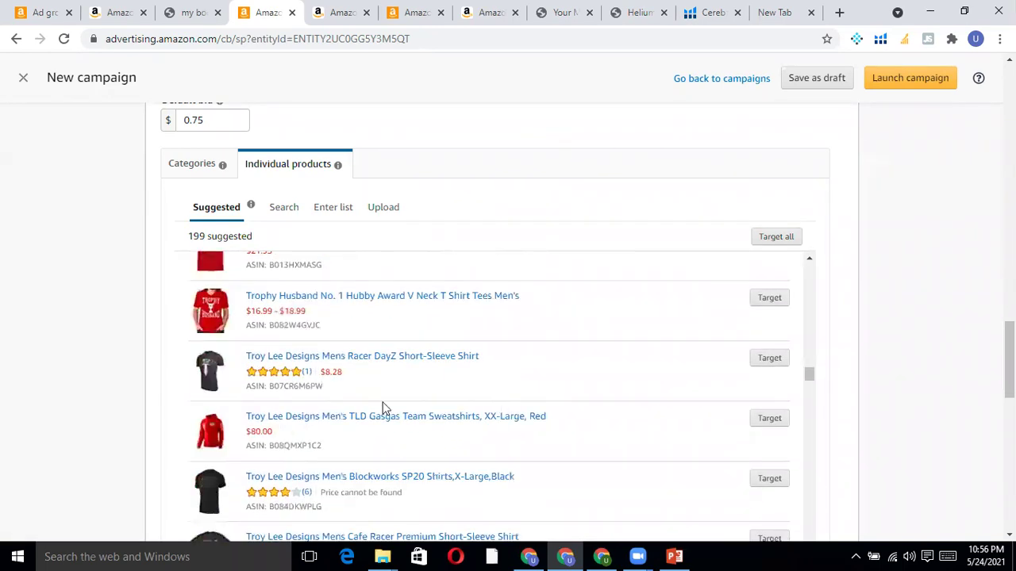
pyautogui.scroll(1, 321, 394)
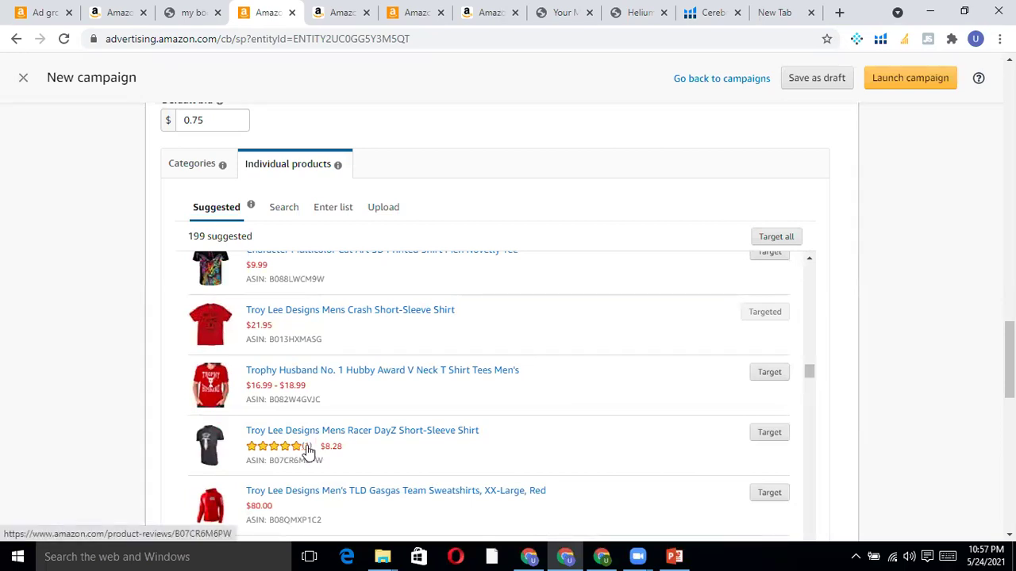
pyautogui.click(769, 433)
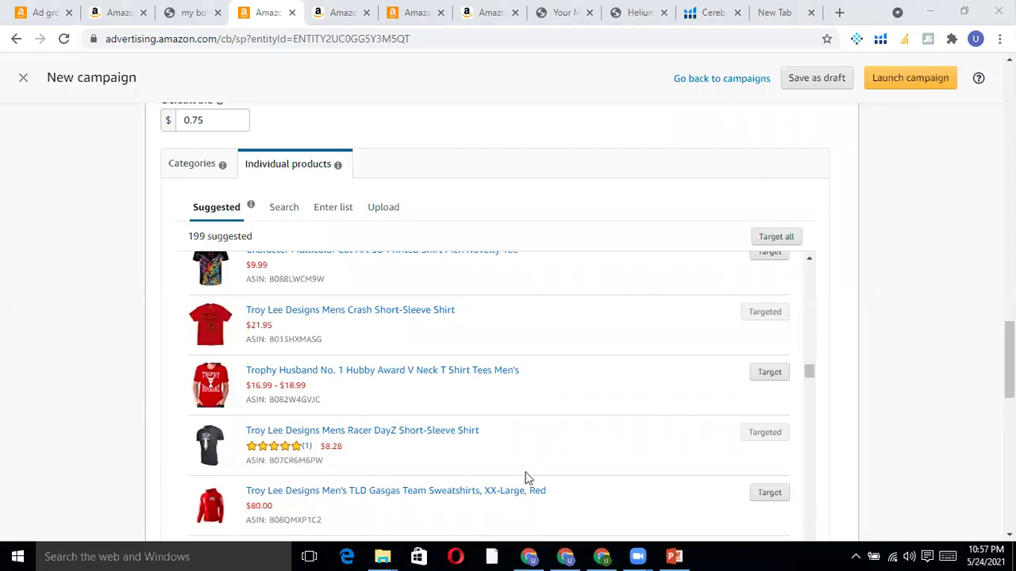
pyautogui.click(864, 6)
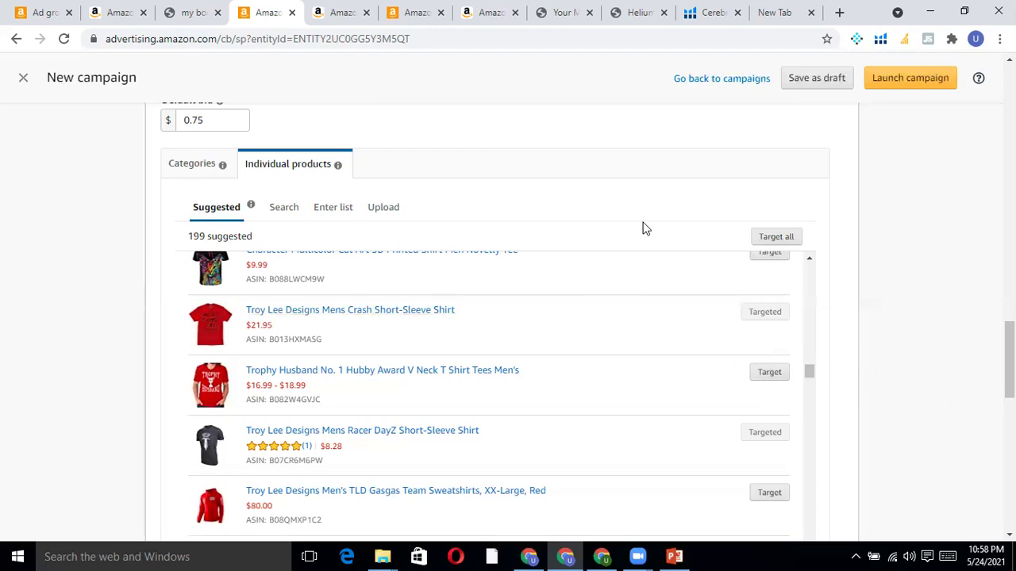
# Search the Amazon store for "troy tshirts" again and look through the results for competitor shirts.
pyautogui.click(476, 12)
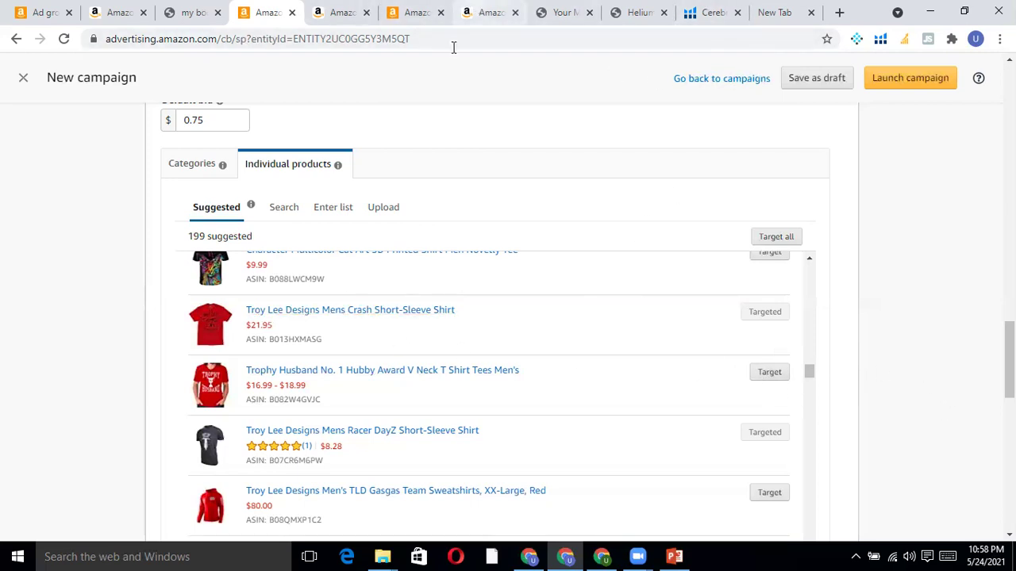
pyautogui.scroll(2, 402, 69)
pyautogui.click(400, 73)
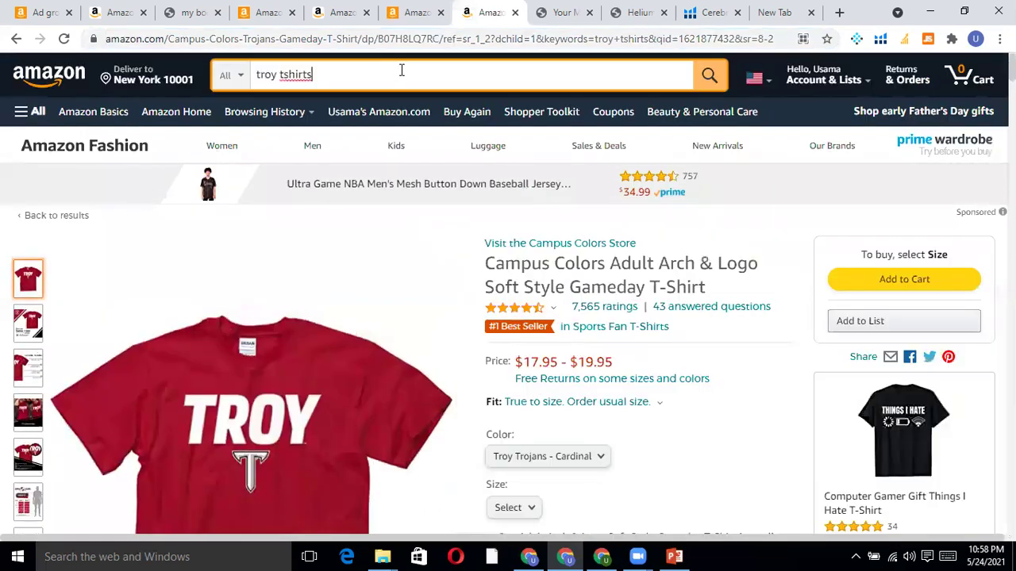
pyautogui.press('Return')
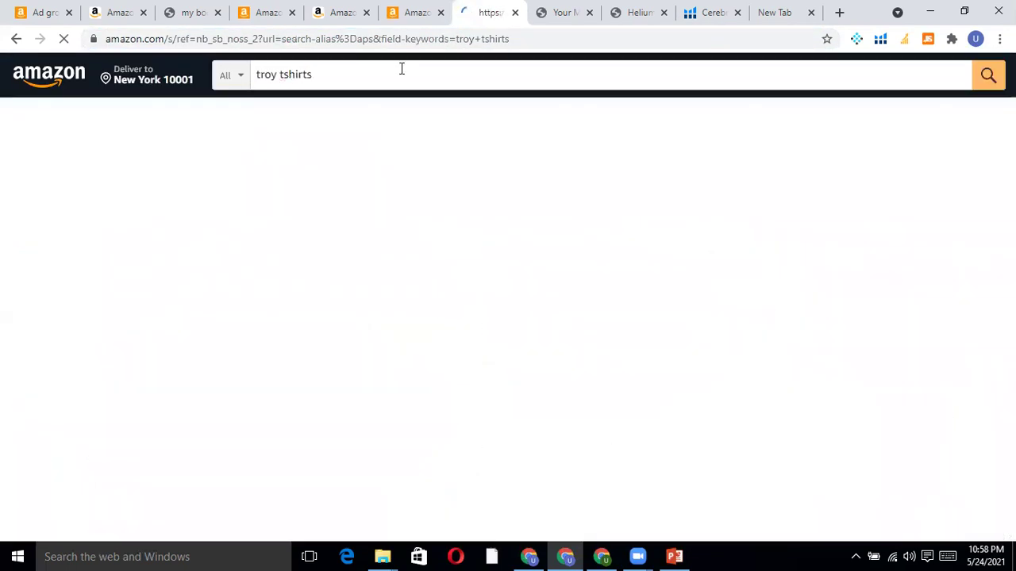
pyautogui.scroll(-1, 477, 395)
pyautogui.scroll(-8, 476, 230)
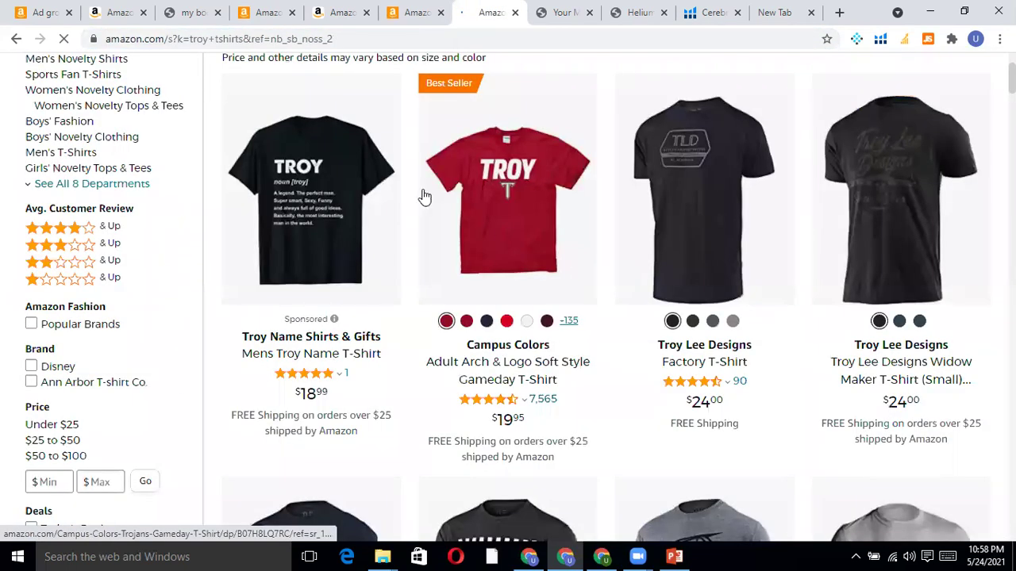
pyautogui.scroll(4, 317, 238)
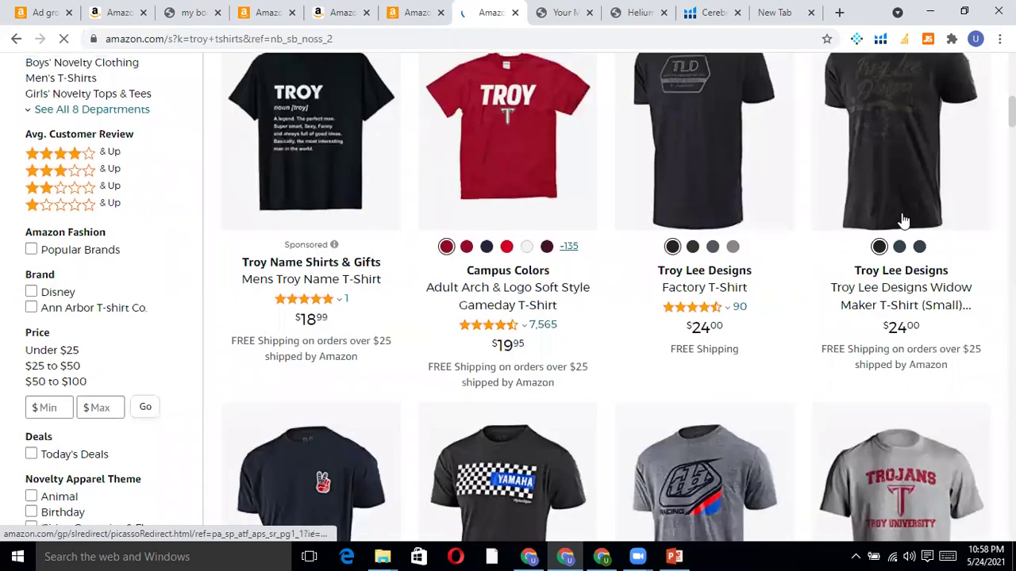
pyautogui.scroll(-5, 903, 223)
pyautogui.scroll(-3, 453, 390)
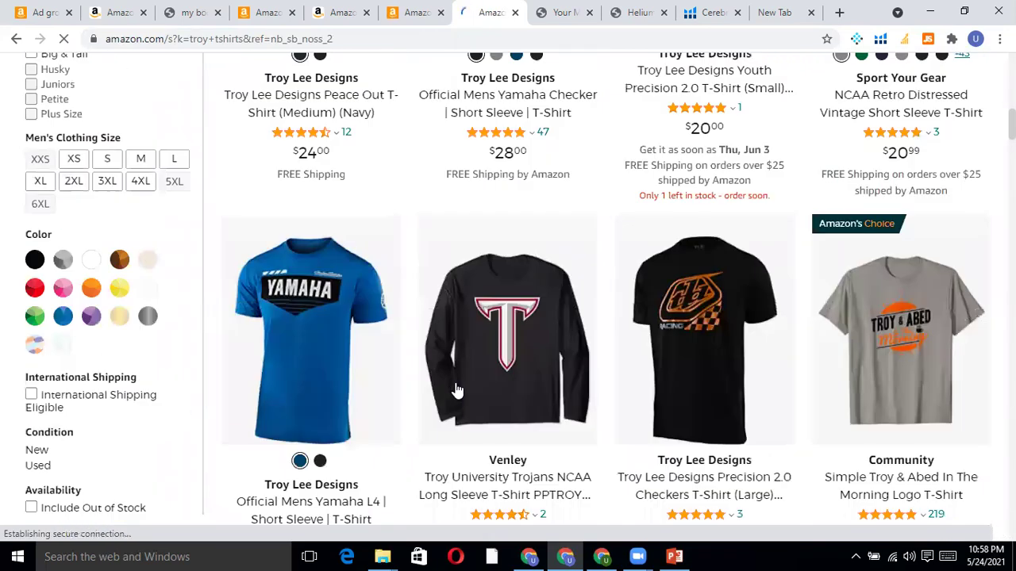
# Open the Venley Troy University Trojans long-sleeve T-shirt and copy its ASIN B07XJD75Z1 from the page address.
pyautogui.click(508, 341)
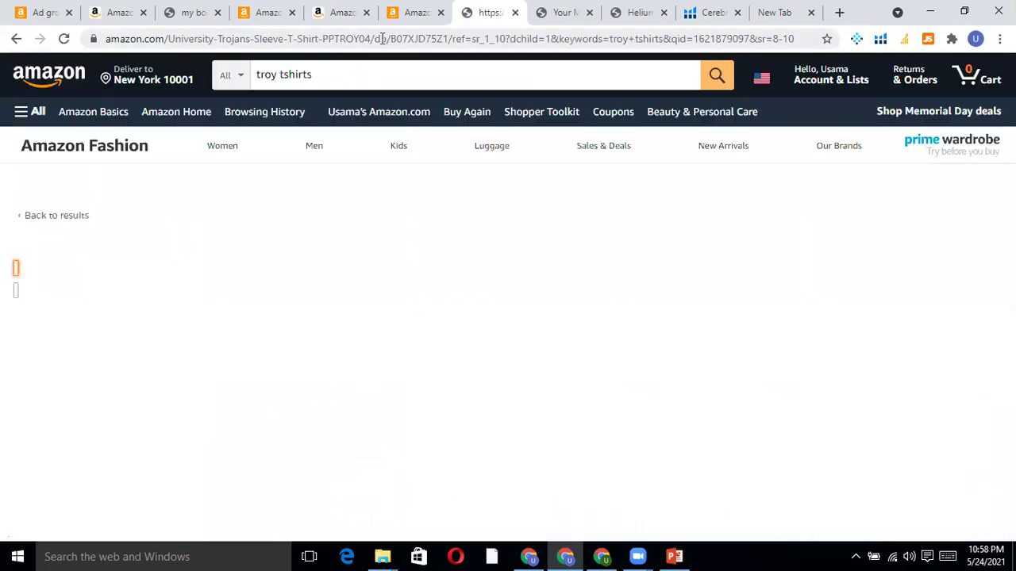
pyautogui.moveTo(390, 39); pyautogui.dragTo(448, 41)
pyautogui.rightClick(486, 45)
pyautogui.click(537, 97)
pyautogui.click(414, 12)
pyautogui.scroll(-15, 325, 261)
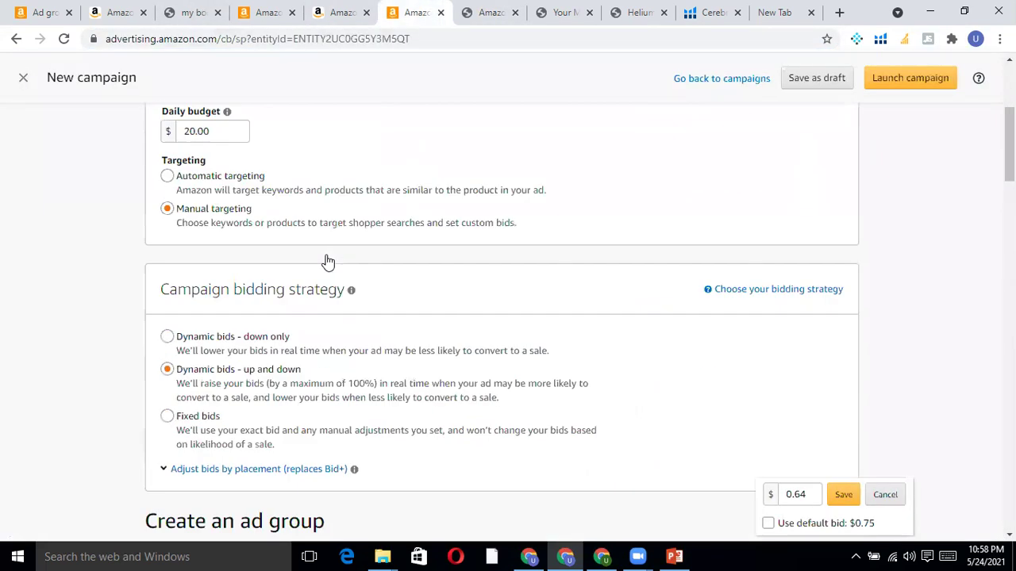
pyautogui.scroll(-6, 324, 261)
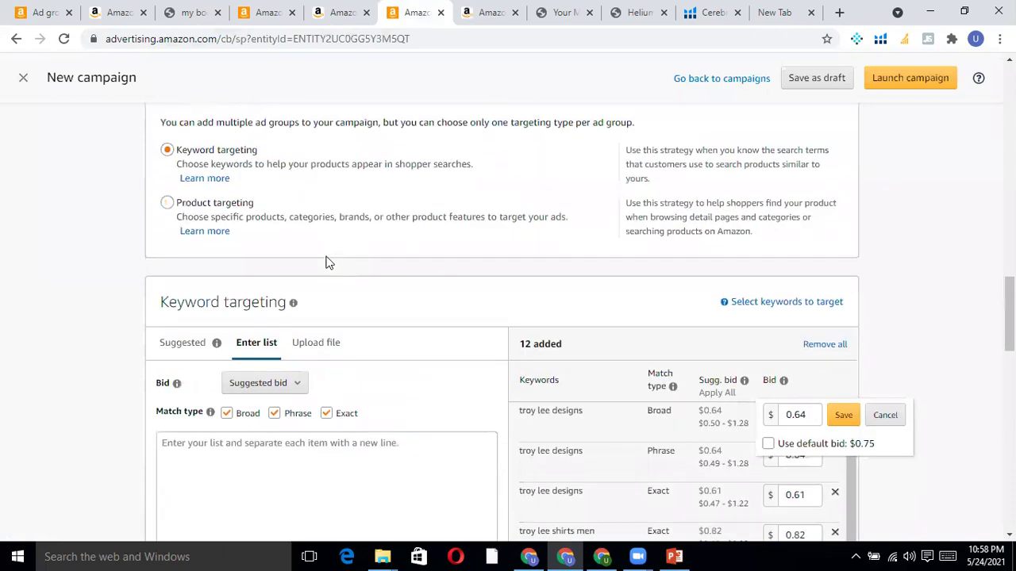
# Return to the ASIN-targeting campaign, check its targeted products, and enter ASIN B07XJD75Z1 in the individual products list.
pyautogui.click(266, 6)
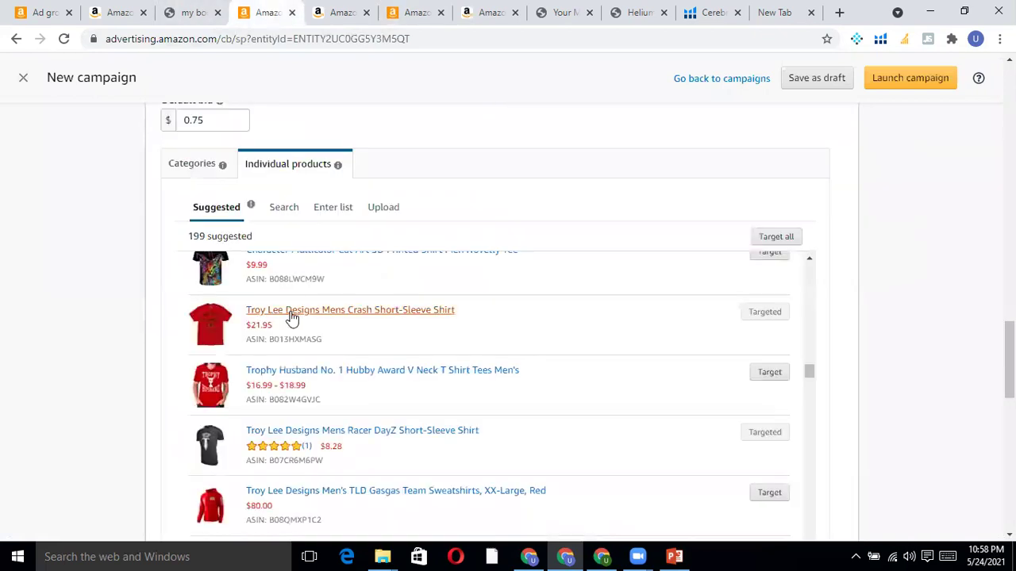
pyautogui.scroll(-5, 109, 344)
pyautogui.scroll(-10, 149, 370)
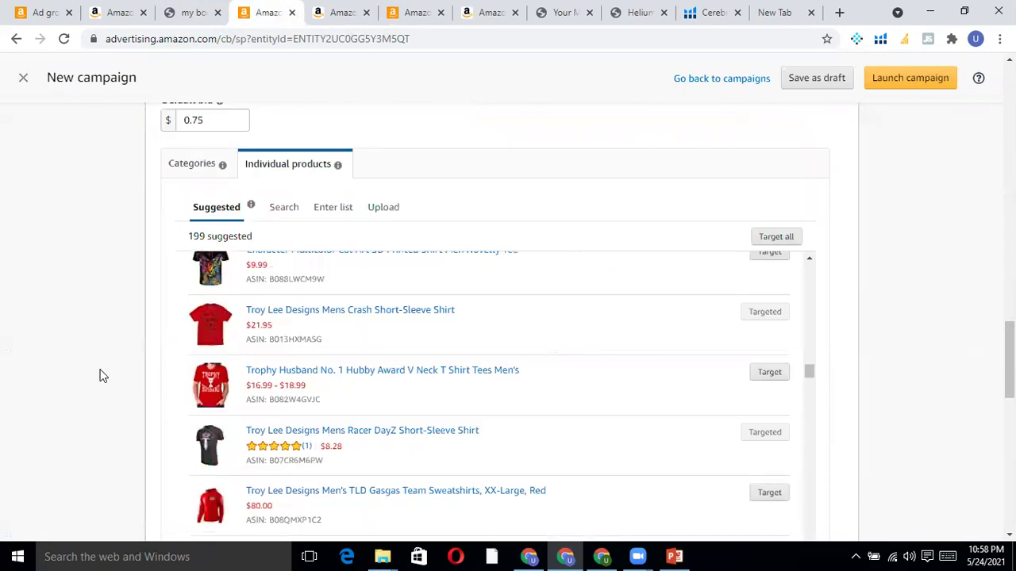
pyautogui.scroll(-6, 97, 372)
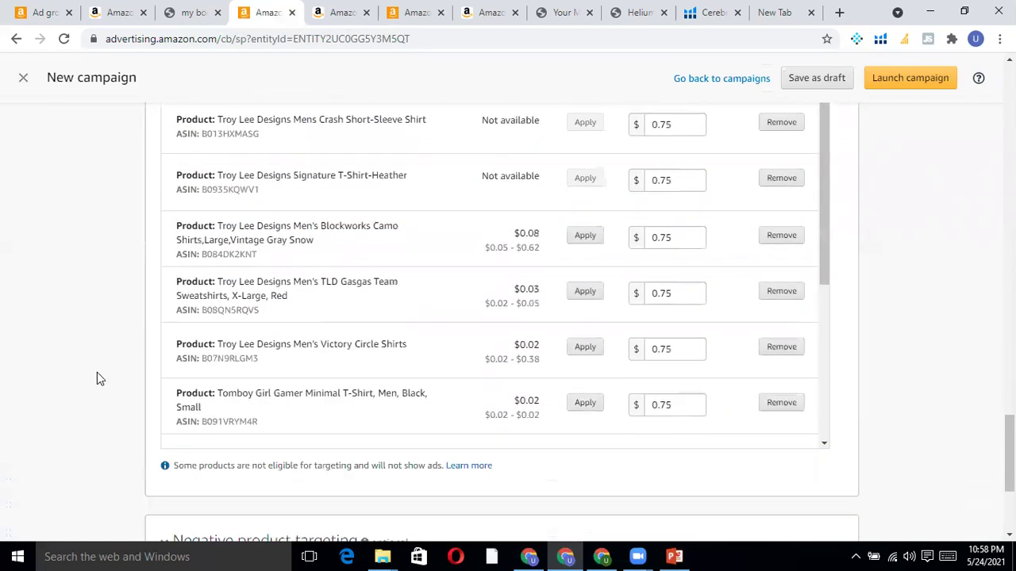
pyautogui.scroll(7, 97, 377)
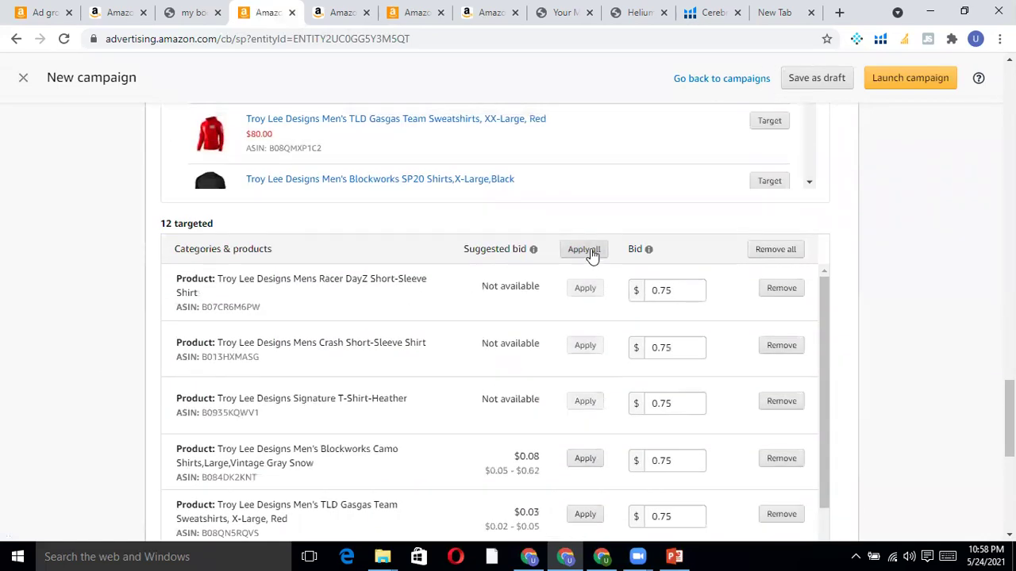
pyautogui.scroll(5, 484, 279)
pyautogui.scroll(3, 221, 325)
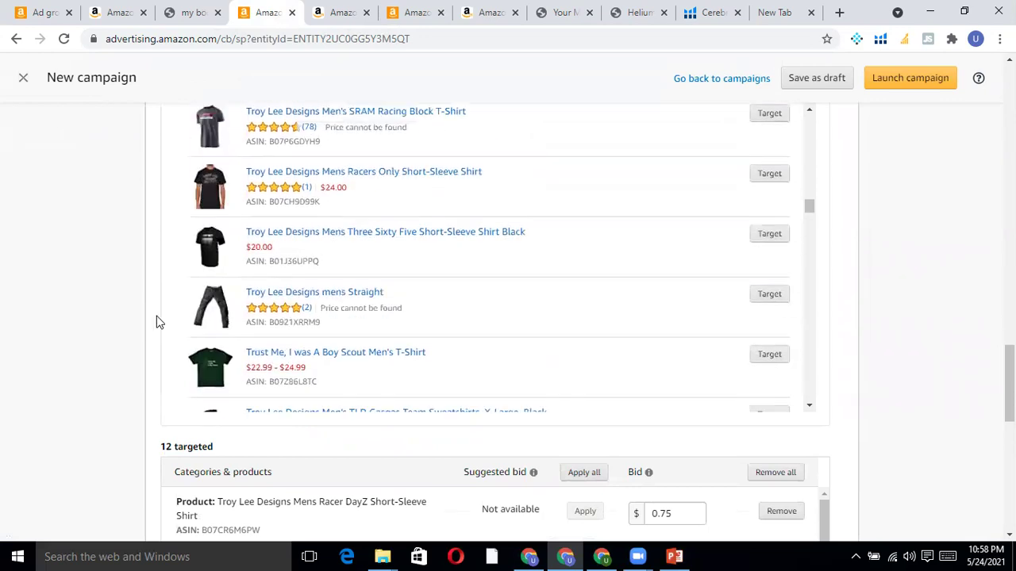
pyautogui.scroll(3, 170, 345)
pyautogui.click(330, 331)
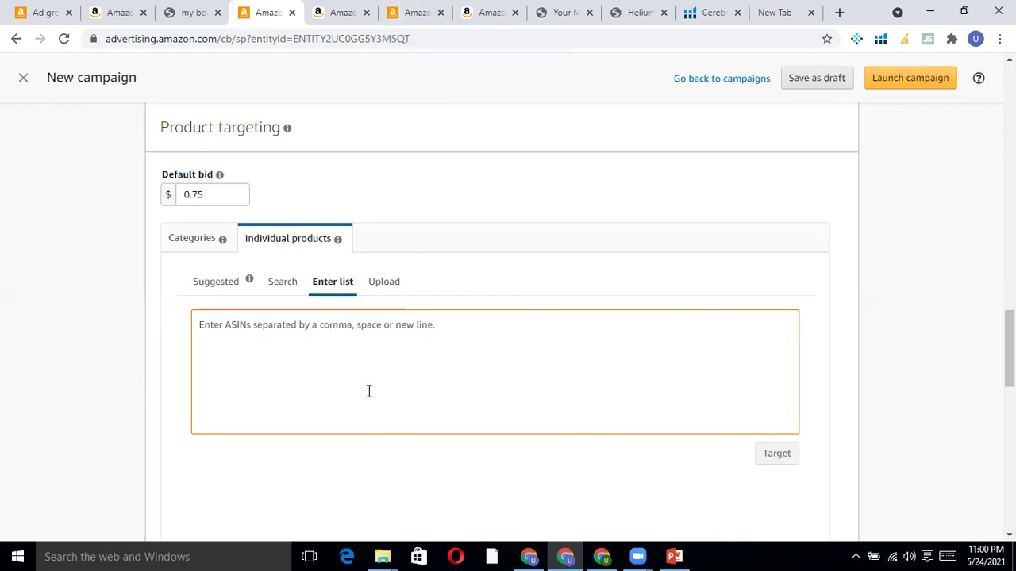
pyautogui.hotkey('ctrl', 'v')
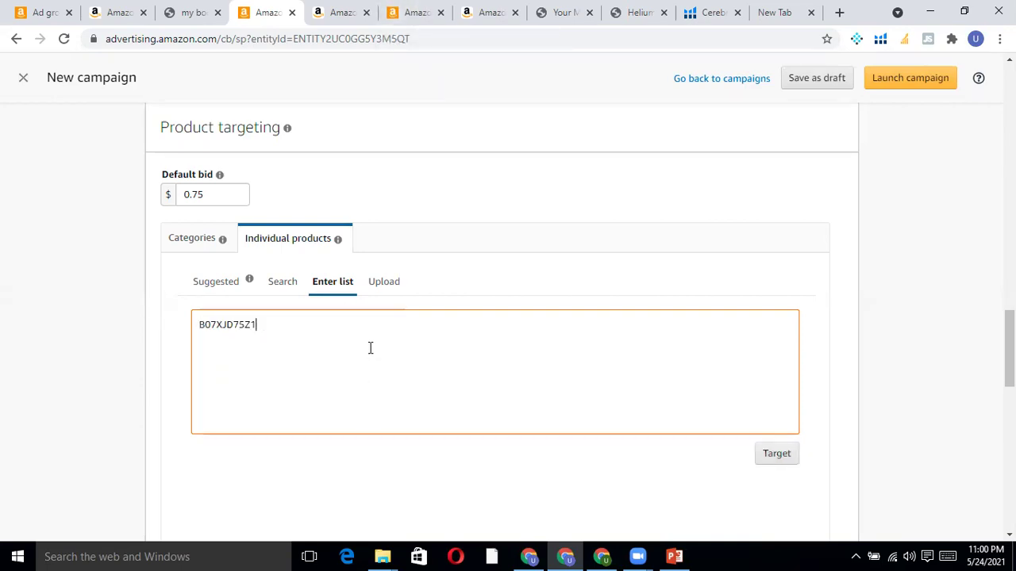
# Return to the "troy tshirts" search results and open the Troy Lee Designs Official Mens Yamaha L4 T-shirt in a new tab.
pyautogui.click(476, 11)
pyautogui.click(18, 40)
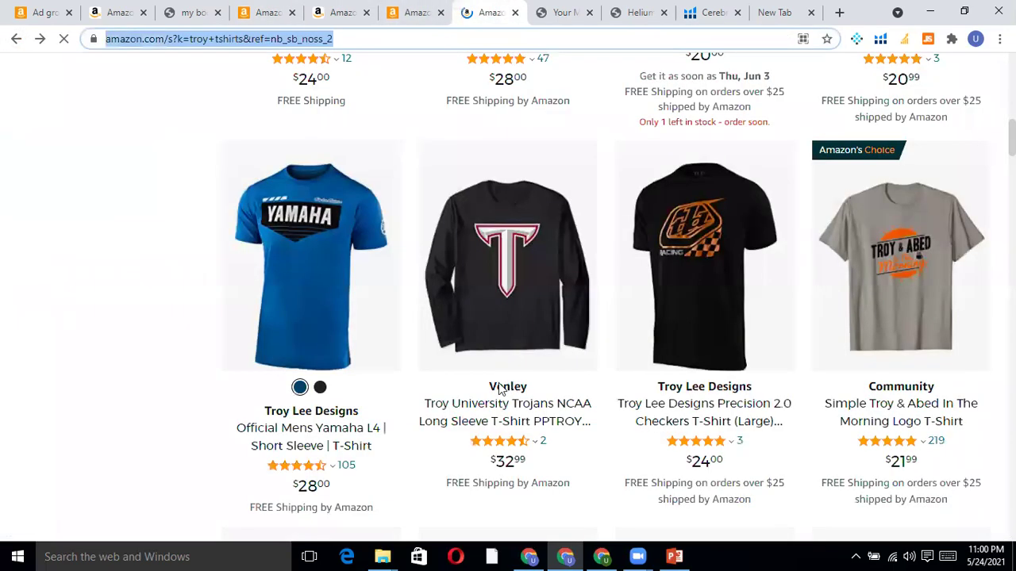
pyautogui.rightClick(370, 302)
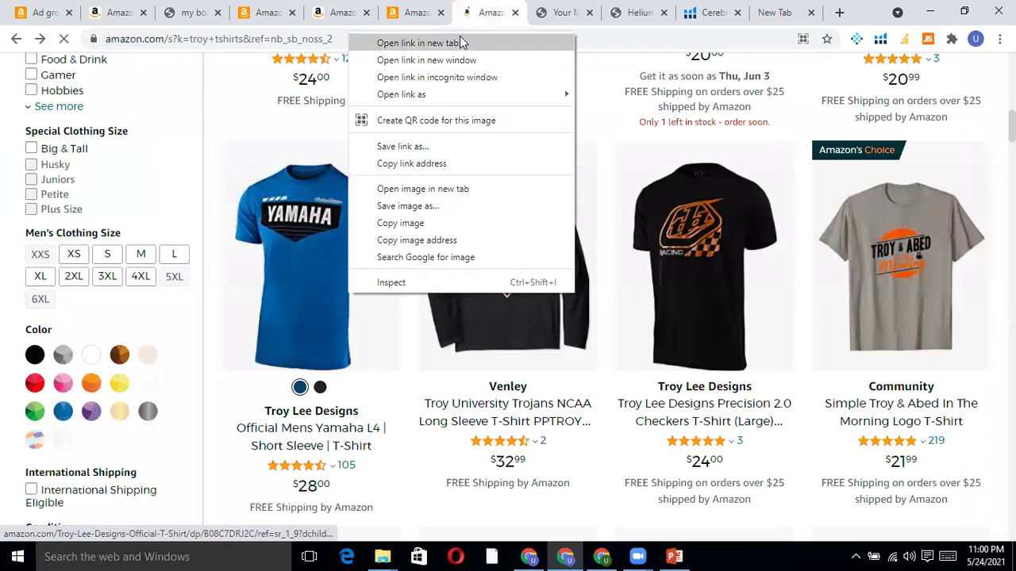
pyautogui.click(460, 39)
# Open the Venley Troy University long-sleeve, Troy Lee Designs Youth Precision 2.0 and Sport Your Gear NCAA Retro T-shirts in new tabs.
pyautogui.scroll(3, 560, 247)
pyautogui.scroll(1, 570, 289)
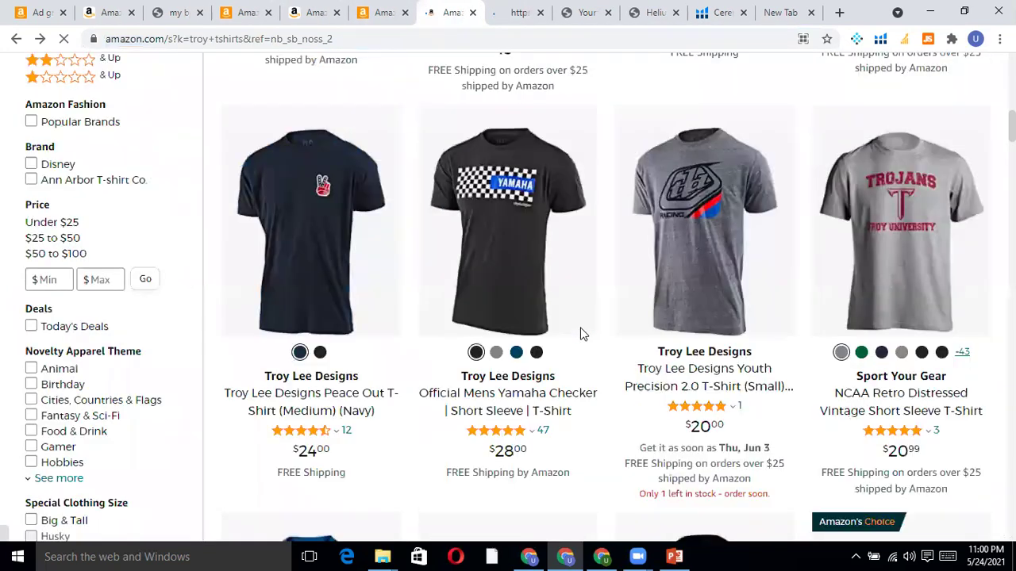
pyautogui.rightClick(543, 272)
pyautogui.click(588, 282)
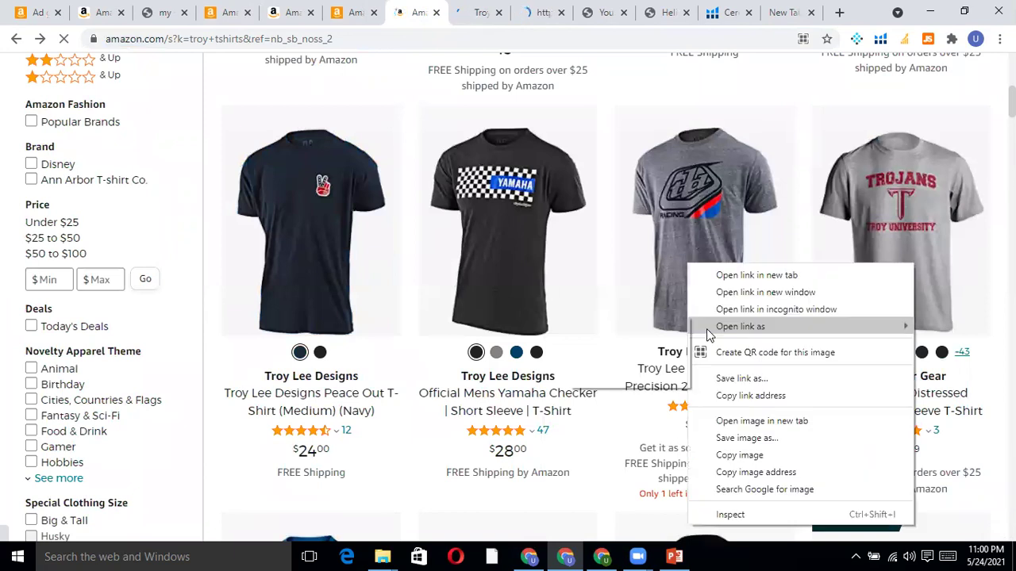
pyautogui.rightClick(690, 264)
pyautogui.click(726, 276)
pyautogui.rightClick(885, 291)
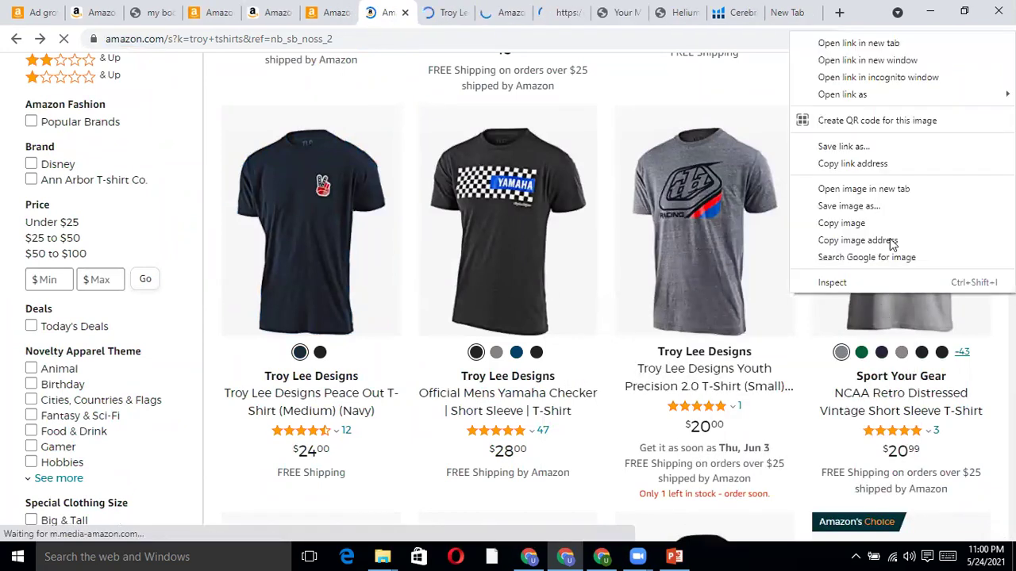
pyautogui.click(891, 39)
# Copy ASIN B07XJD75Z1 from the Venley shirt's page address and add it on a new line in the campaign's individual products list.
pyautogui.click(471, 12)
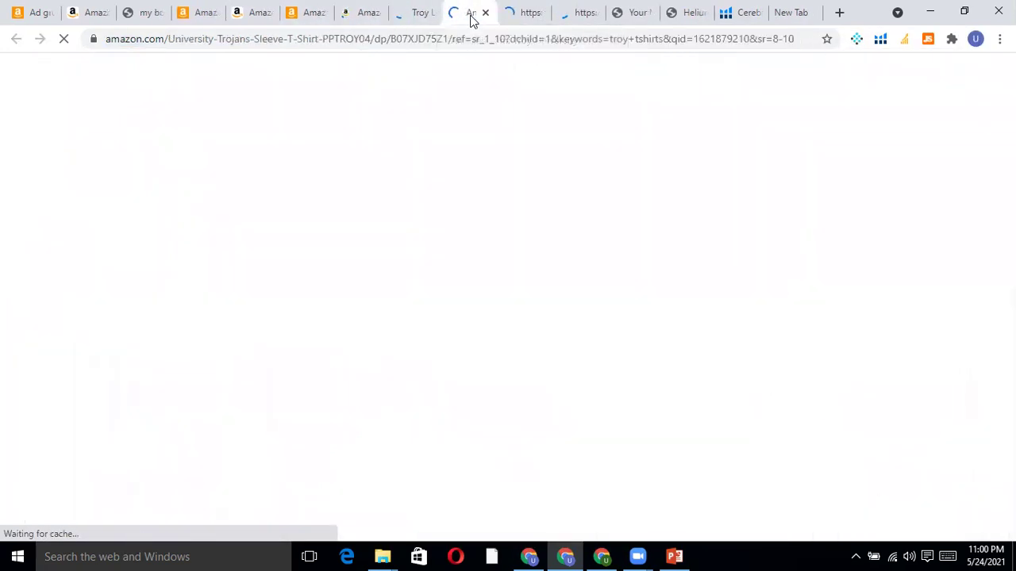
pyautogui.click(415, 39)
pyautogui.doubleClick(472, 41)
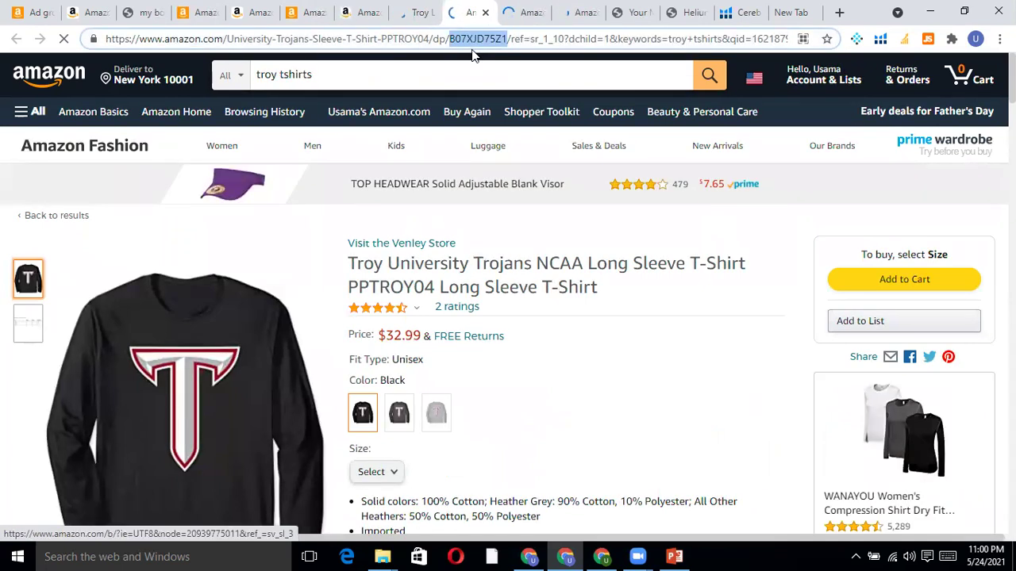
pyautogui.click(306, 12)
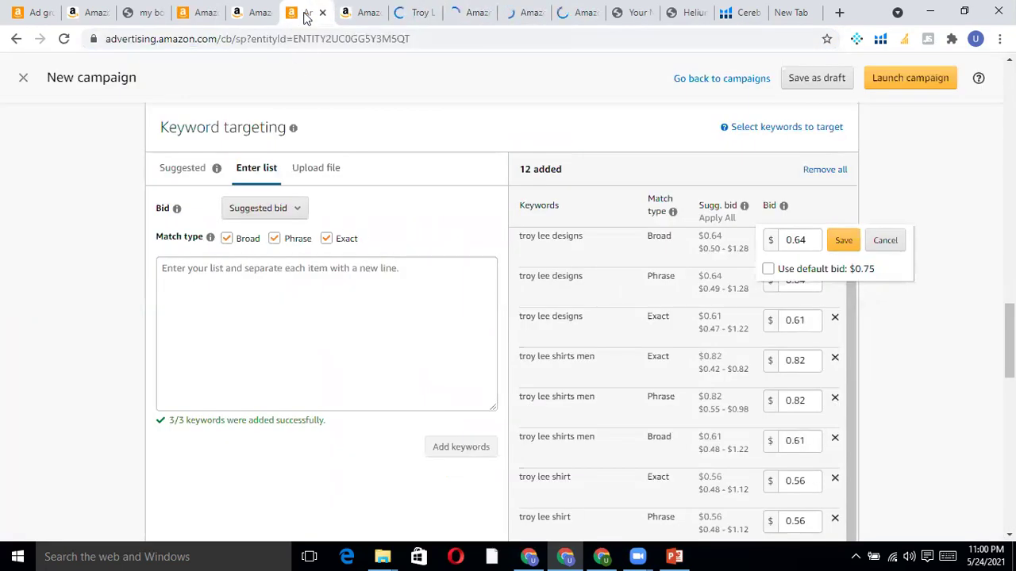
pyautogui.click(198, 12)
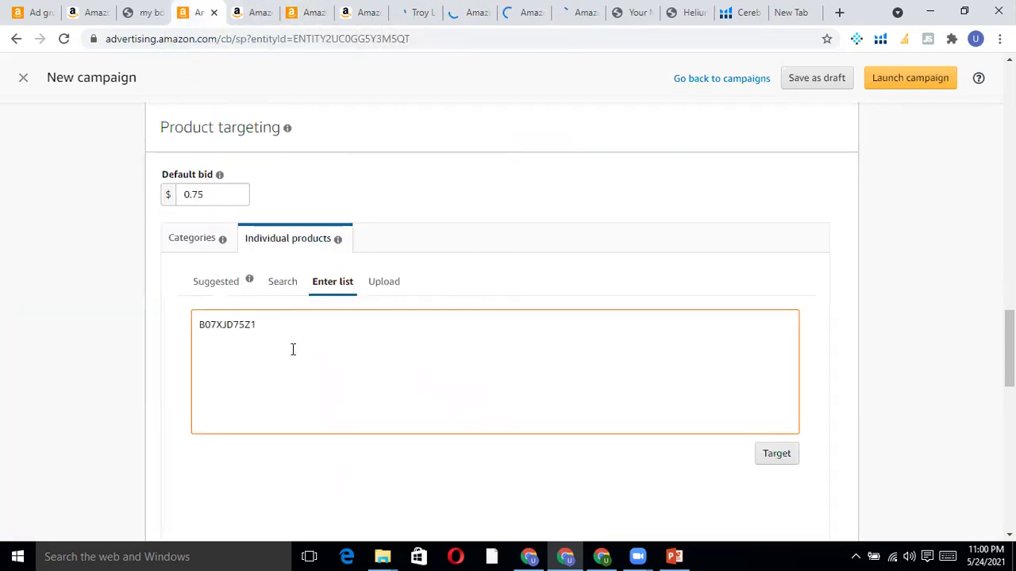
pyautogui.press('Return')
pyautogui.hotkey('ctrl', 'v')
# Copy ASIN B08C7DRJ2C from the Yamaha L4 T-shirt's page address and add it on a new line in the individual products list.
pyautogui.click(520, 11)
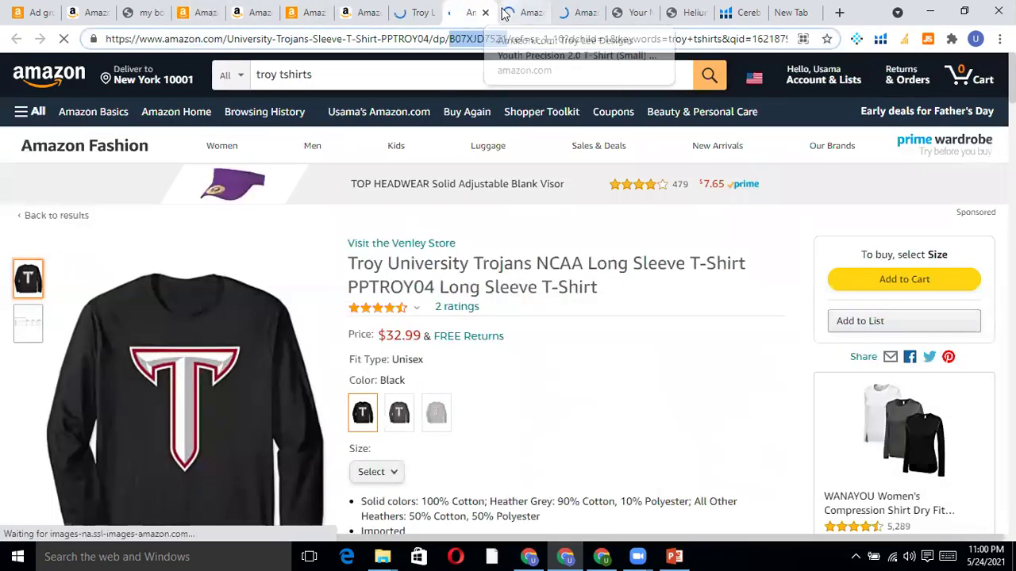
pyautogui.click(413, 9)
pyautogui.doubleClick(426, 38)
pyautogui.hotkey('ctrl', 'c')
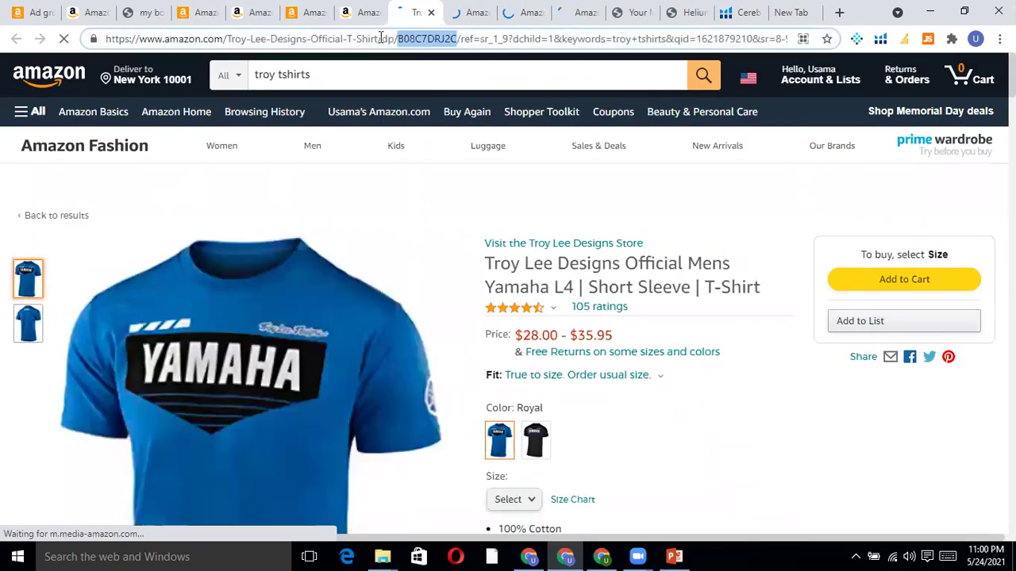
pyautogui.click(198, 12)
pyautogui.press('Return')
pyautogui.hotkey('ctrl', 'v')
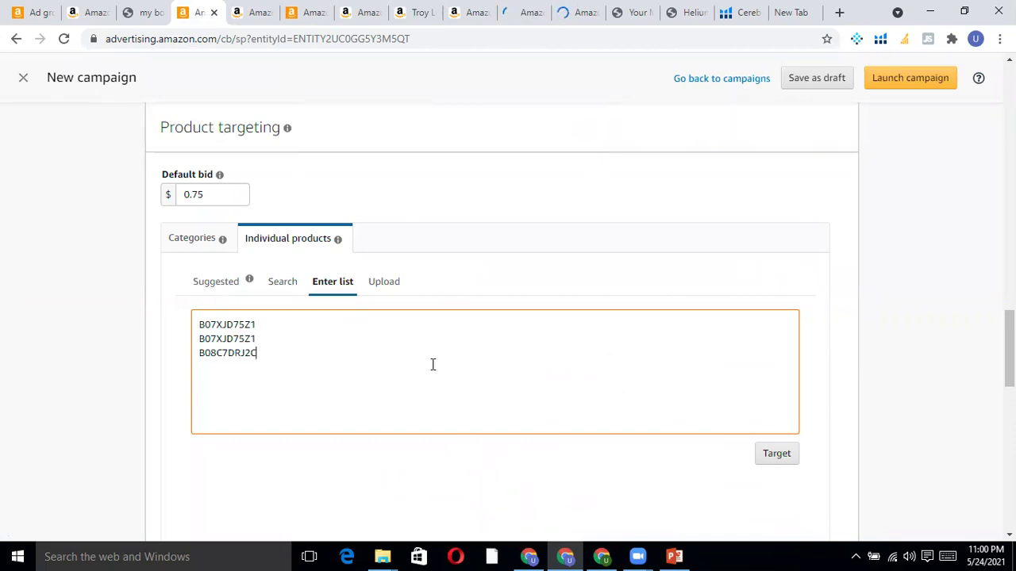
# Target the ASINs entered in the list and check the targeted products with their suggested bids.
pyautogui.click(768, 456)
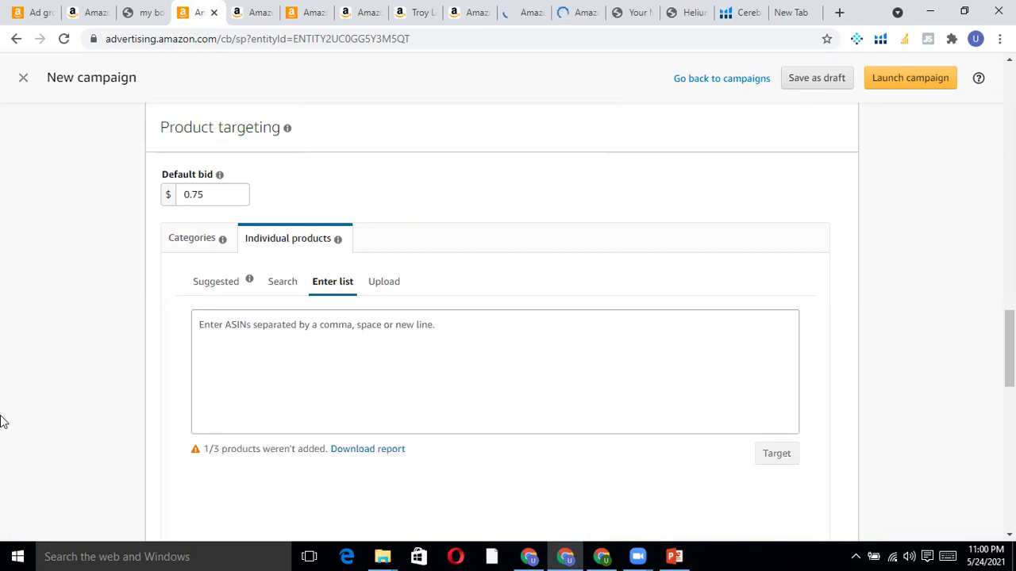
pyautogui.scroll(-5, 50, 374)
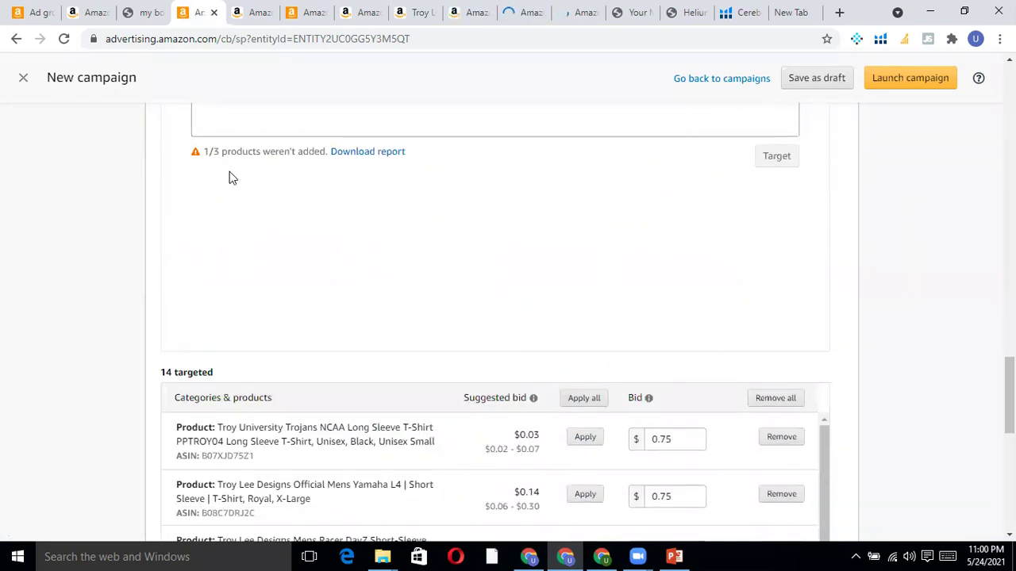
pyautogui.scroll(-2, 265, 283)
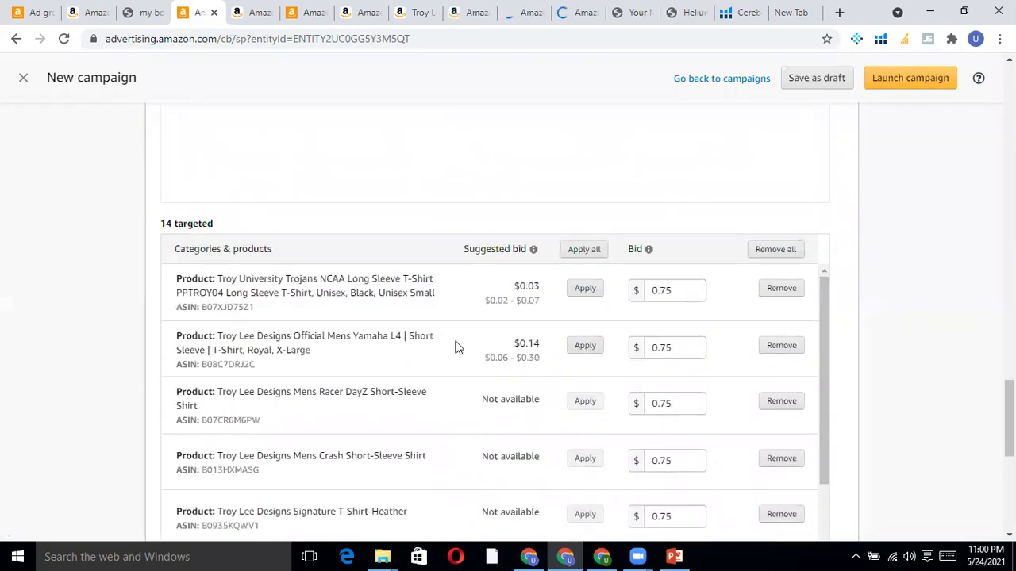
pyautogui.scroll(2, 445, 362)
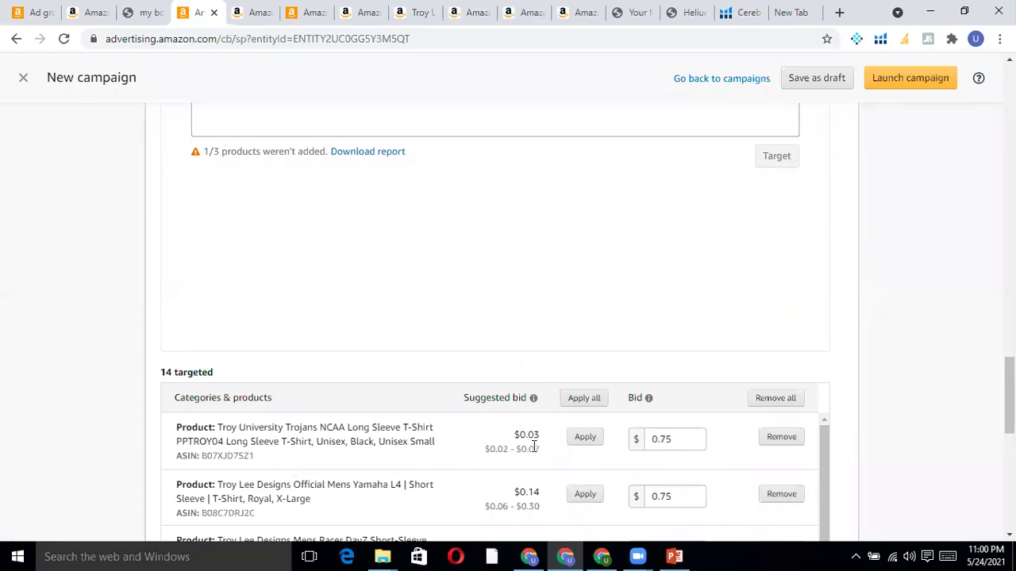
# Set the bid for the targeted Troy University Trojans long-sleeve T-shirt to $0.03.
pyautogui.click(676, 445)
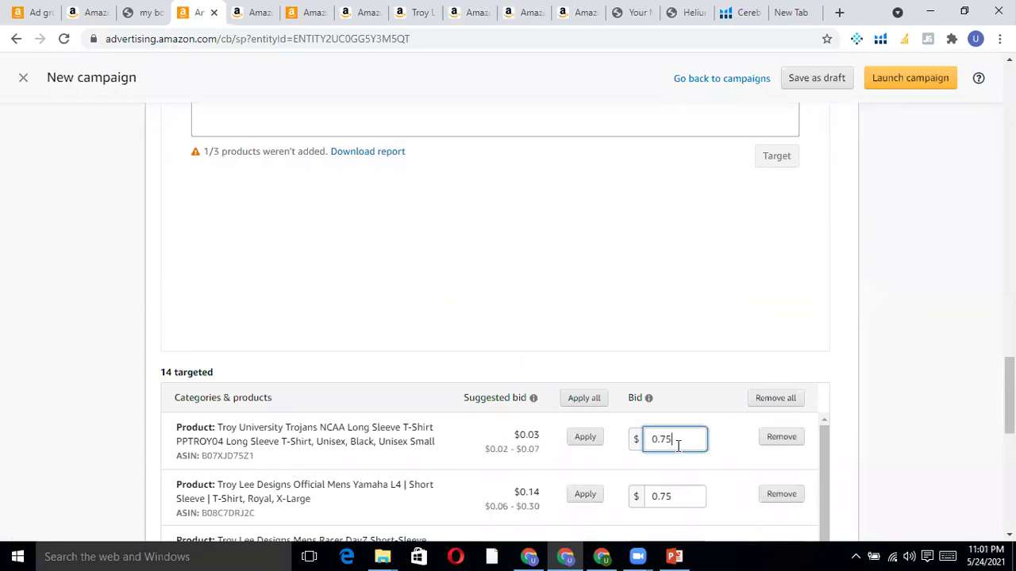
pyautogui.press('BackSpace')
pyautogui.press('BackSpace')
pyautogui.write('03')
pyautogui.click(588, 438)
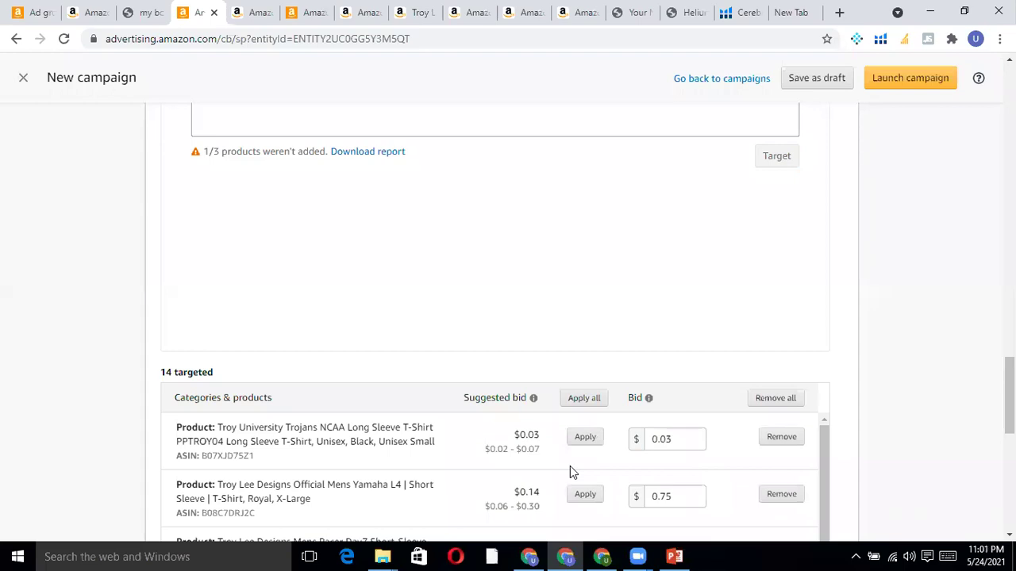
# Look over the ASIN-targeting campaign's bidding strategy, ad group name and advertised product.
pyautogui.click(669, 556)
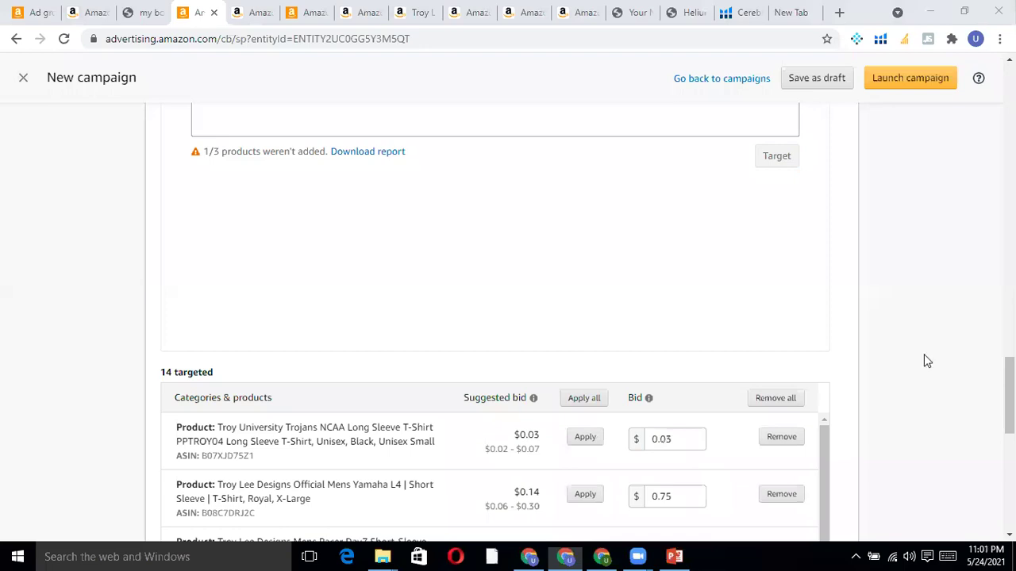
pyautogui.click(107, 300)
pyautogui.scroll(9, 106, 300)
pyautogui.scroll(8, 109, 303)
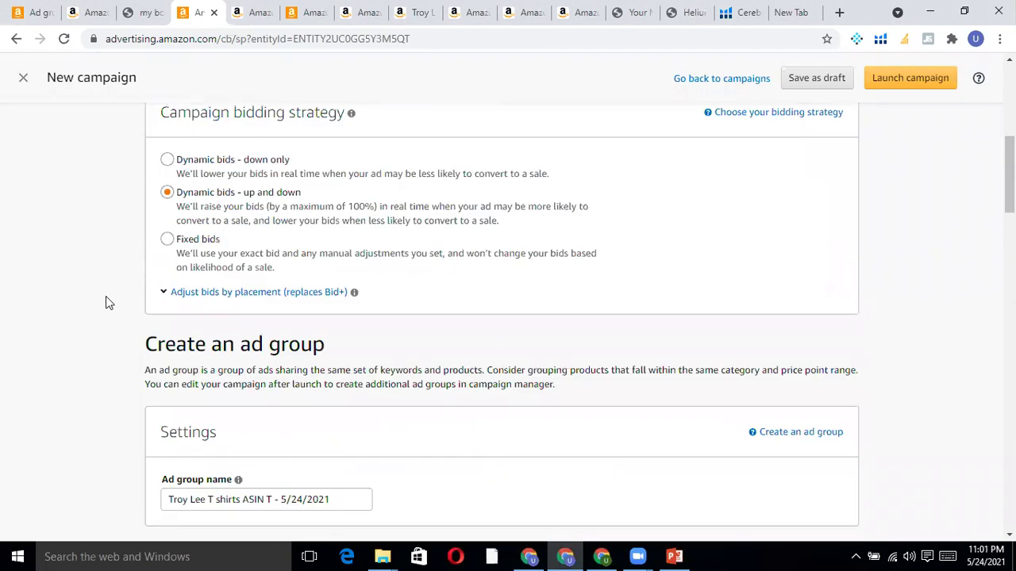
pyautogui.scroll(-2, 462, 291)
pyautogui.scroll(-1, 512, 349)
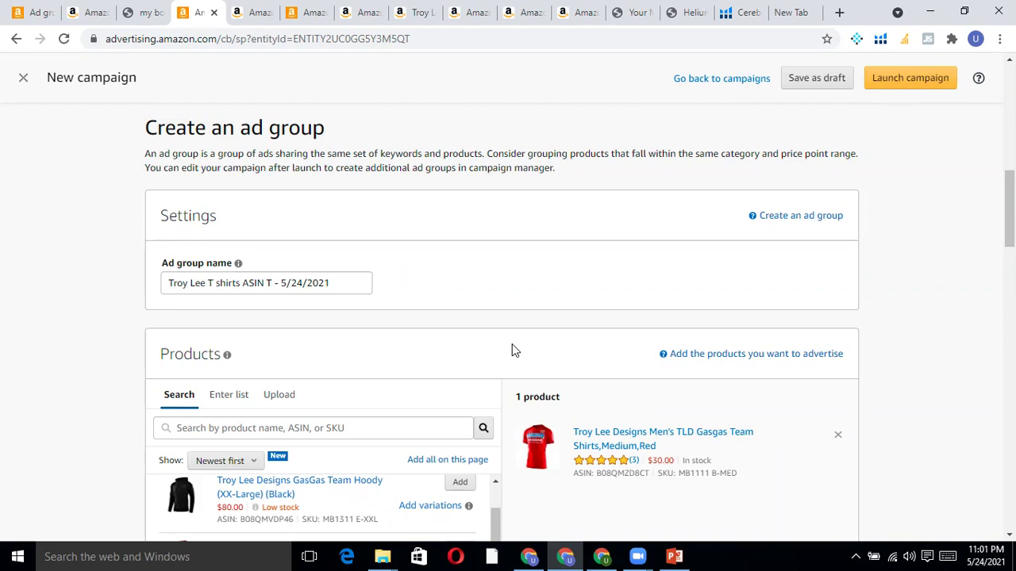
# Switch to the manual keyword campaign and review its added keywords, advertised product, portfolio, budget and targeting settings.
pyautogui.click(301, 12)
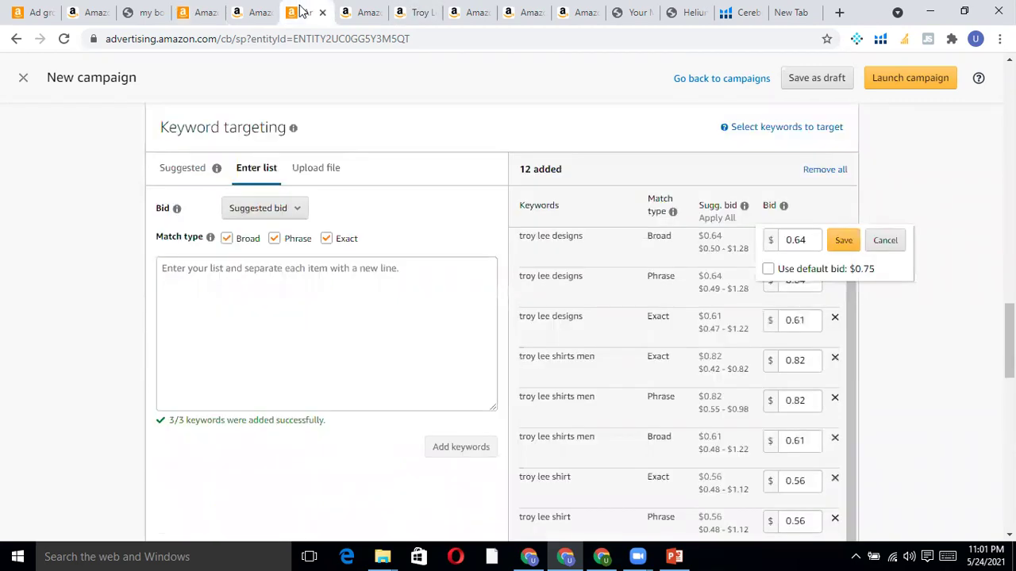
pyautogui.click(302, 273)
pyautogui.scroll(3, 4, 341)
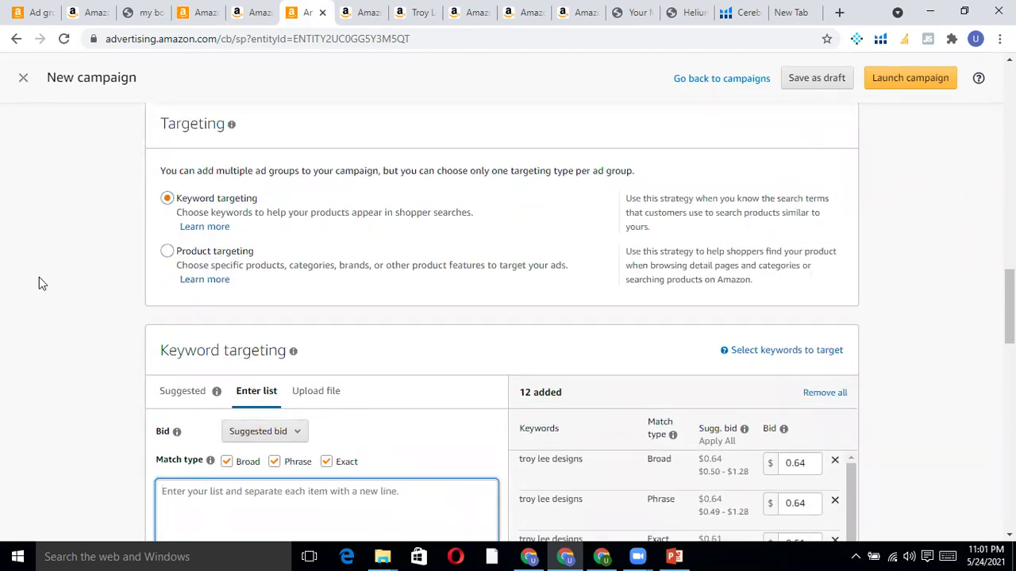
pyautogui.scroll(-2, 39, 281)
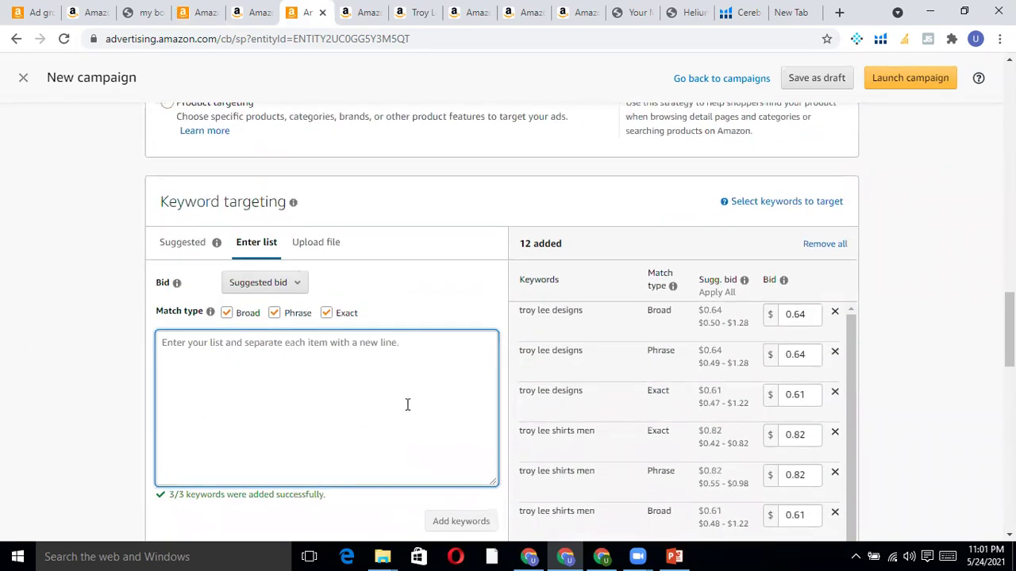
pyautogui.scroll(-8, 91, 390)
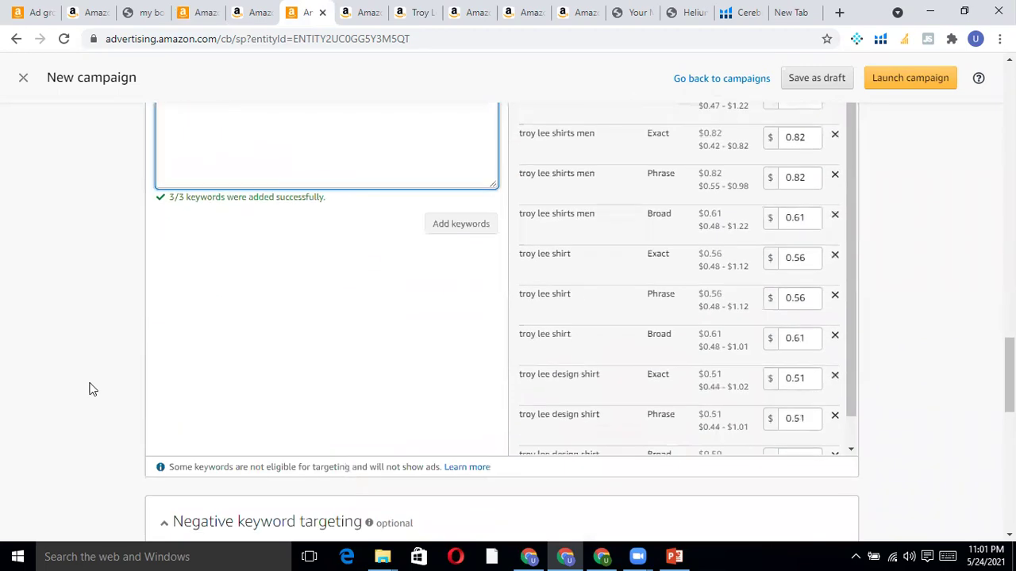
pyautogui.scroll(4, 90, 389)
pyautogui.scroll(10, 272, 408)
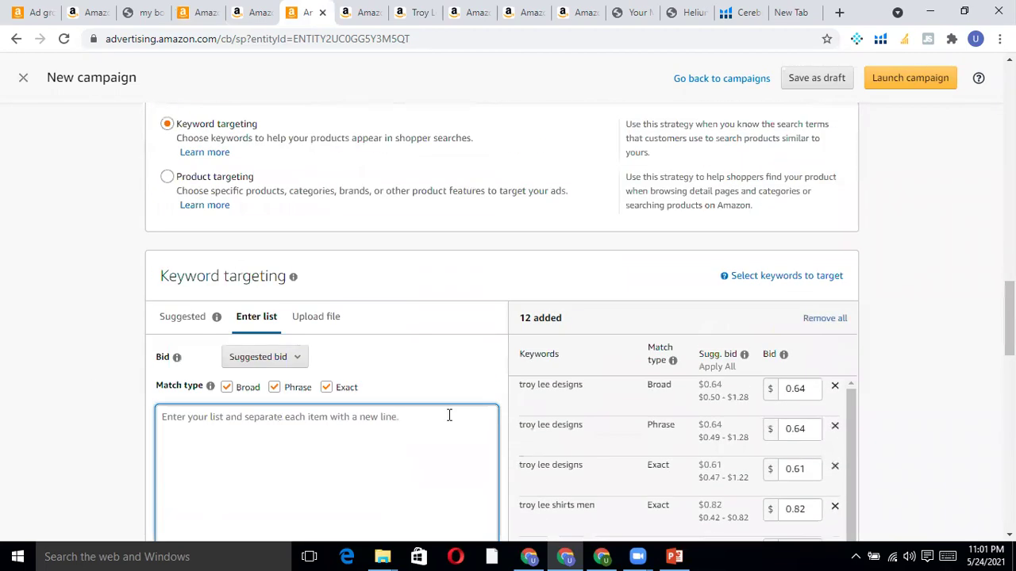
pyautogui.scroll(8, 570, 428)
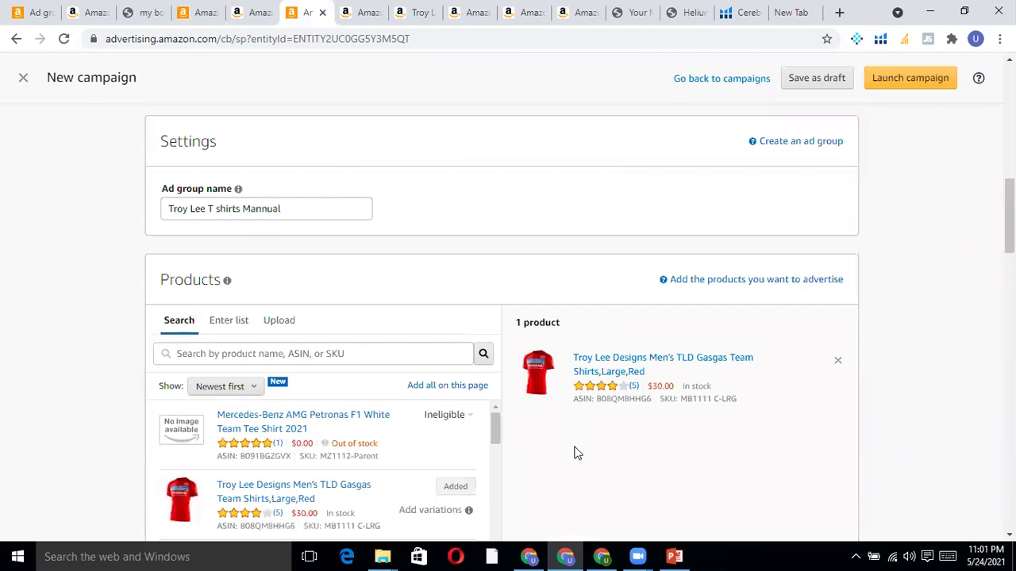
pyautogui.scroll(-5, 315, 386)
pyautogui.click(446, 415)
pyautogui.scroll(9, 279, 336)
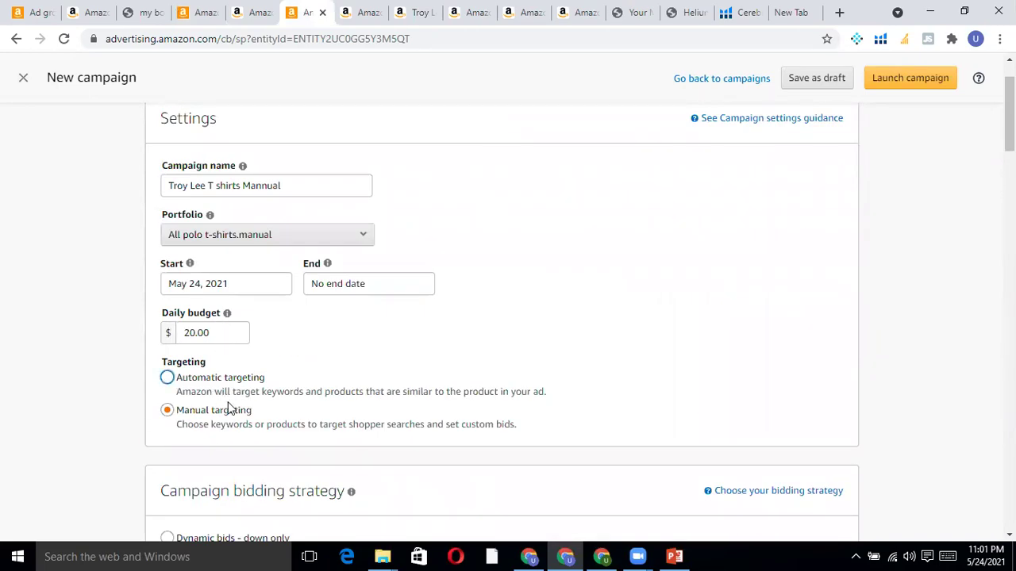
# Examine the suggested keywords and bids in the keyword campaign, and check the Helium 10 Cerebro keyword list before returning.
pyautogui.scroll(-10, 226, 407)
pyautogui.scroll(-3, 239, 412)
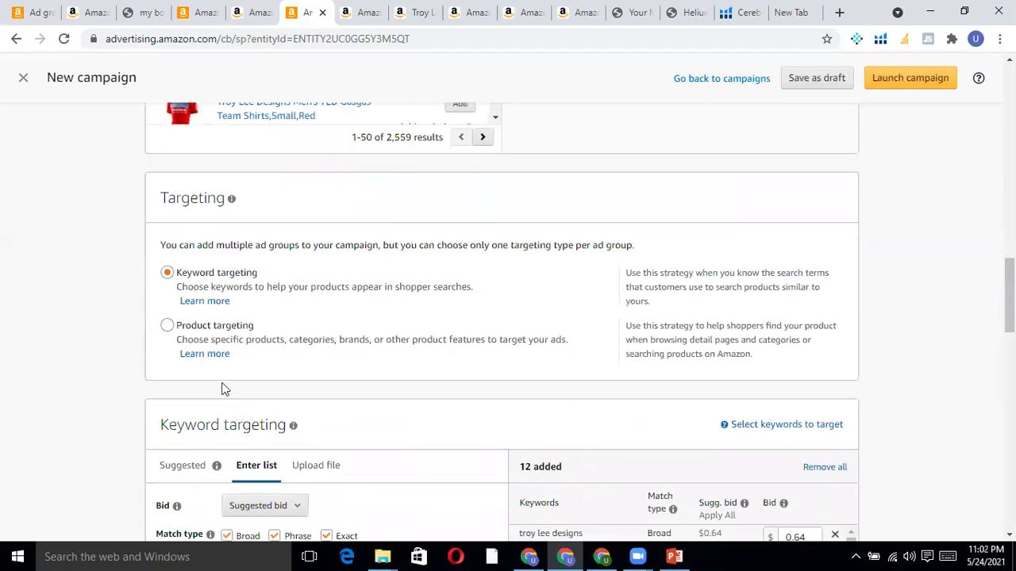
pyautogui.moveTo(254, 286); pyautogui.dragTo(176, 285)
pyautogui.scroll(-4, 546, 287)
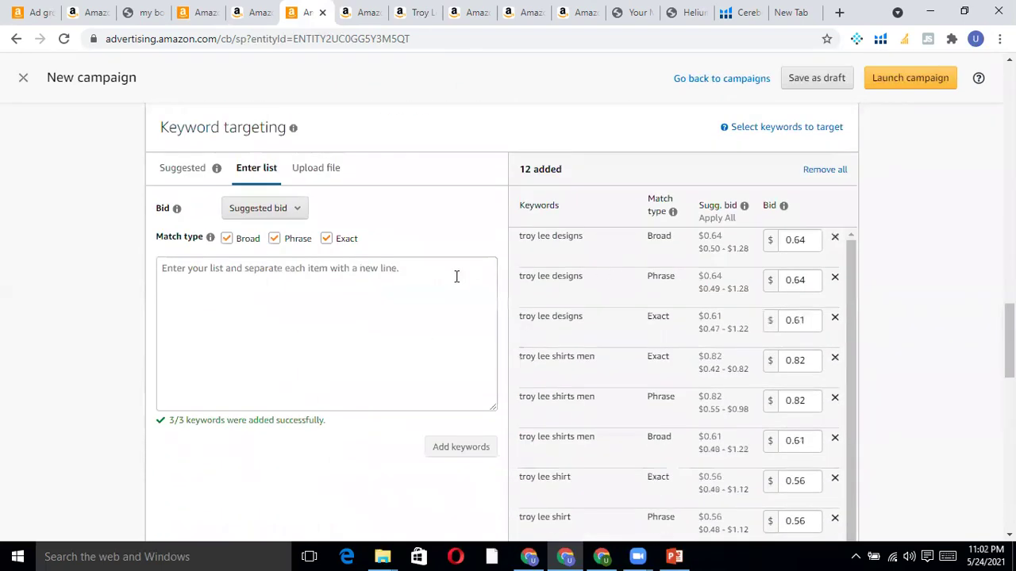
pyautogui.scroll(2, 476, 279)
pyautogui.click(279, 474)
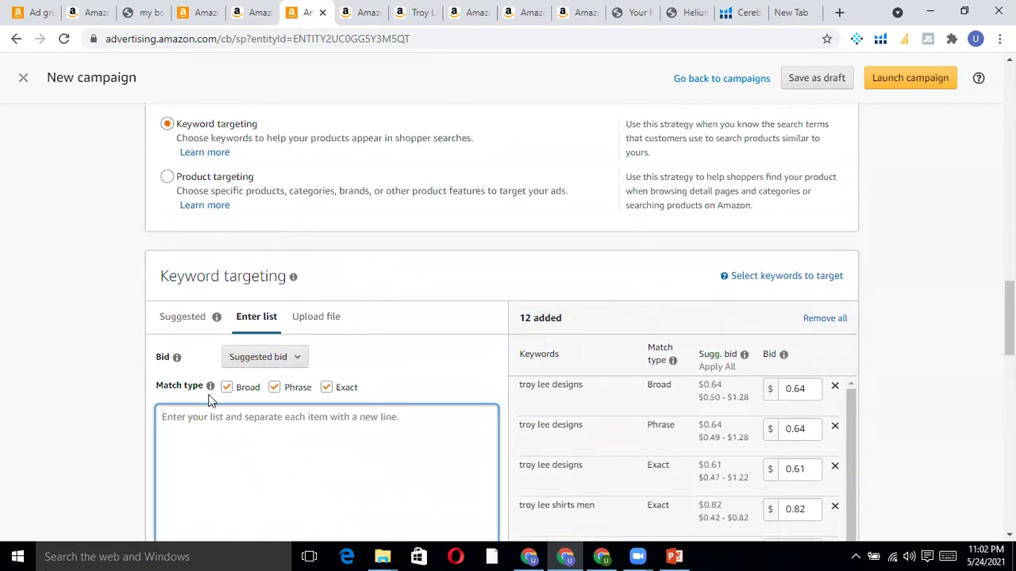
pyautogui.click(198, 318)
pyautogui.scroll(-3, 43, 423)
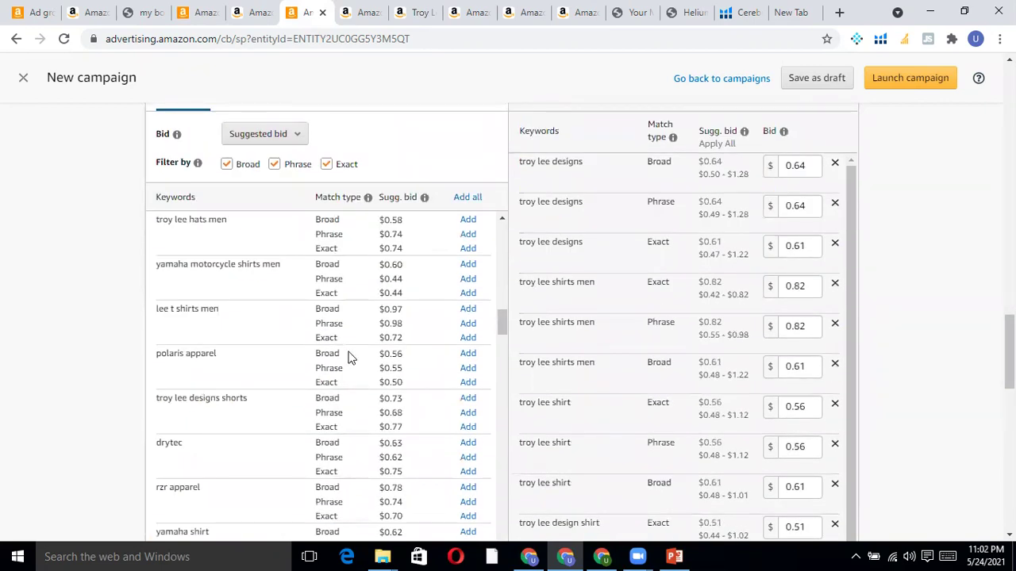
pyautogui.click(738, 12)
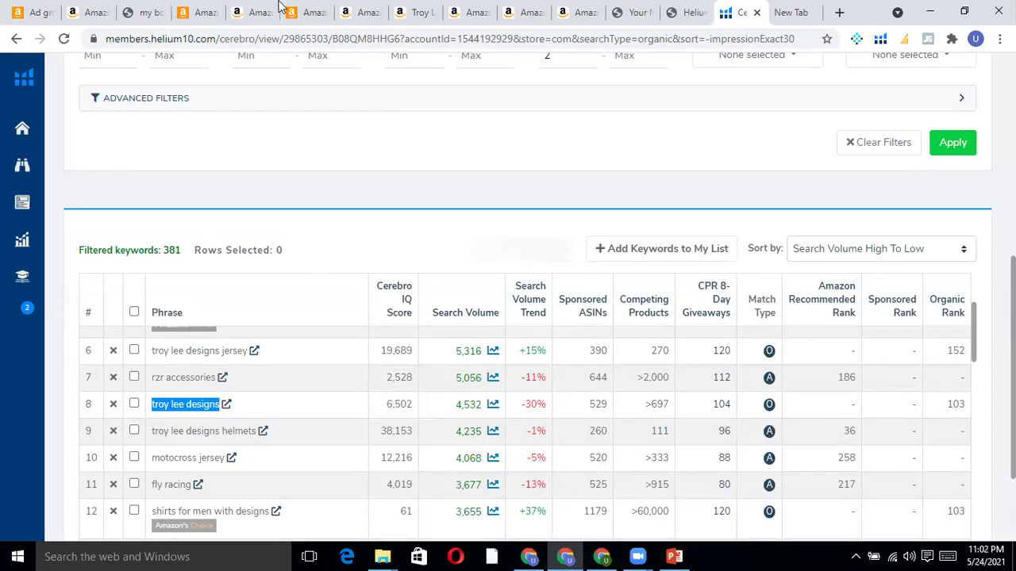
pyautogui.click(306, 12)
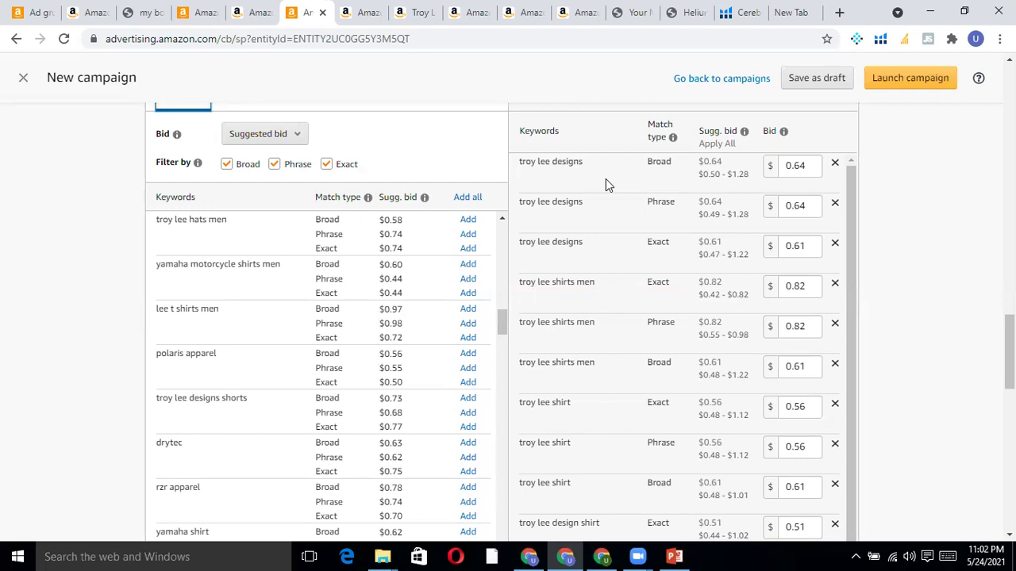
# Set the bids for the broad, phrase and exact match keyword "troy lee designs" to $2.00 each.
pyautogui.doubleClick(816, 168)
pyautogui.write('2.00')
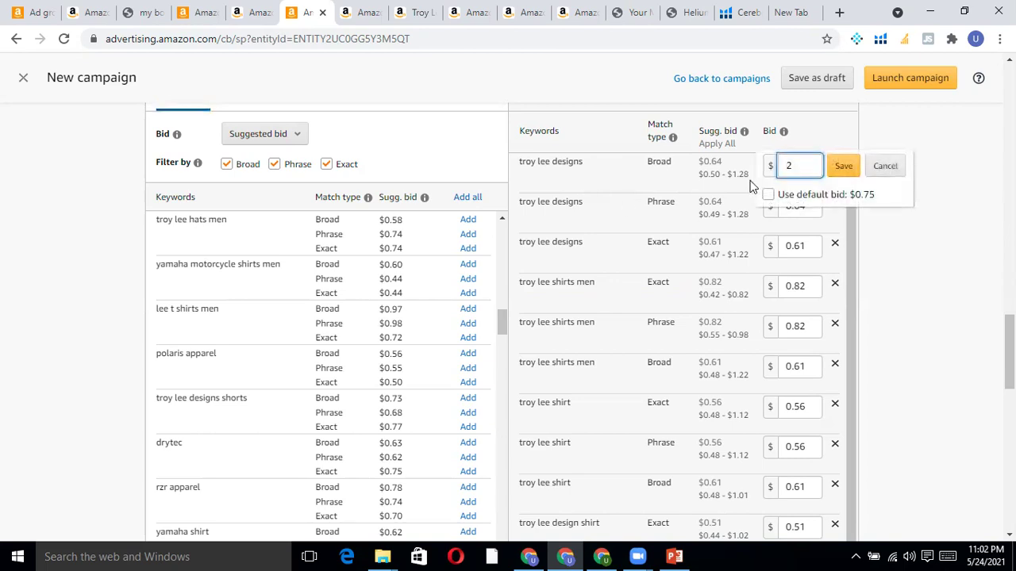
pyautogui.click(816, 212)
pyautogui.doubleClick(816, 208)
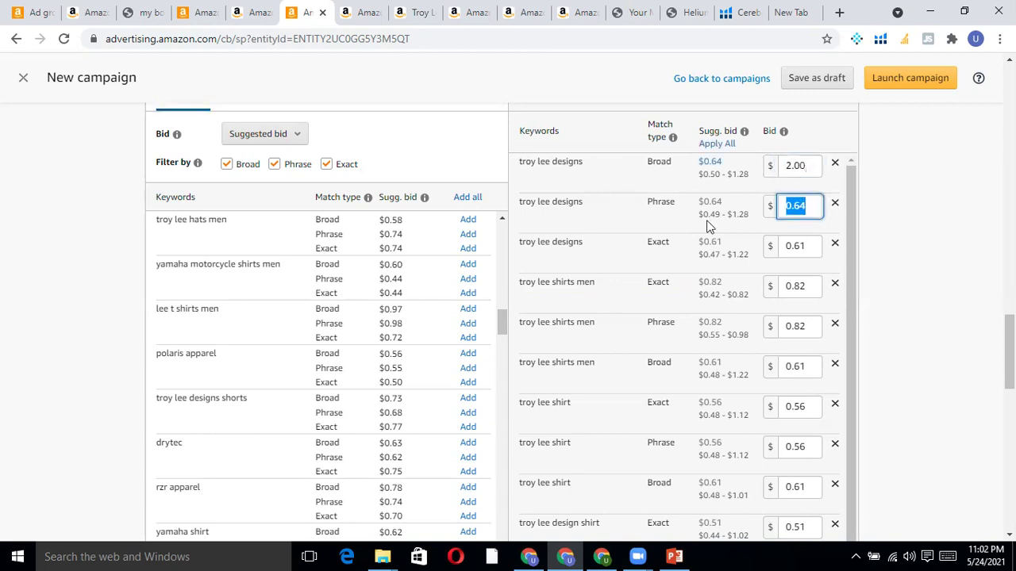
pyautogui.write('2.00')
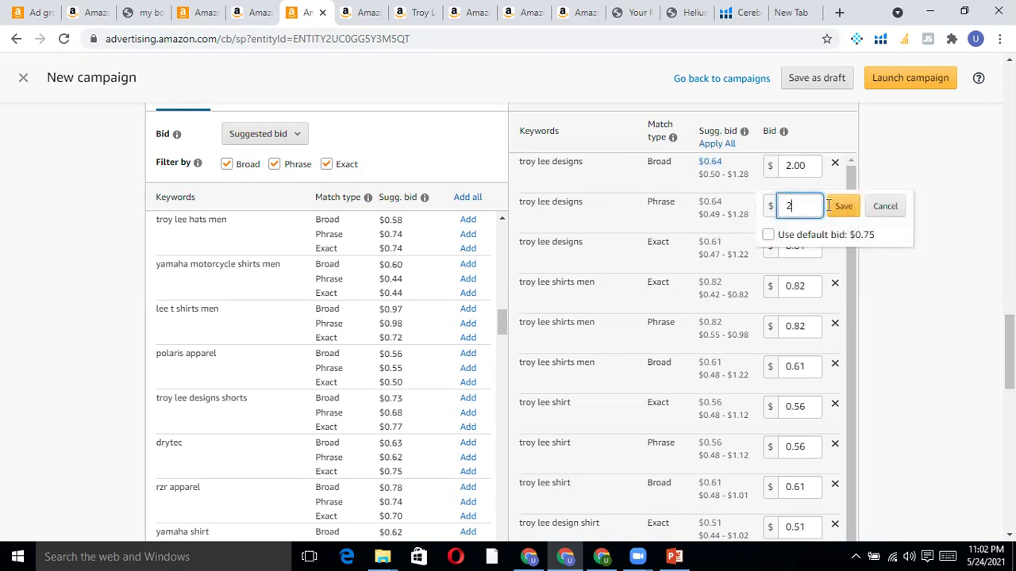
pyautogui.click(843, 206)
pyautogui.doubleClick(796, 246)
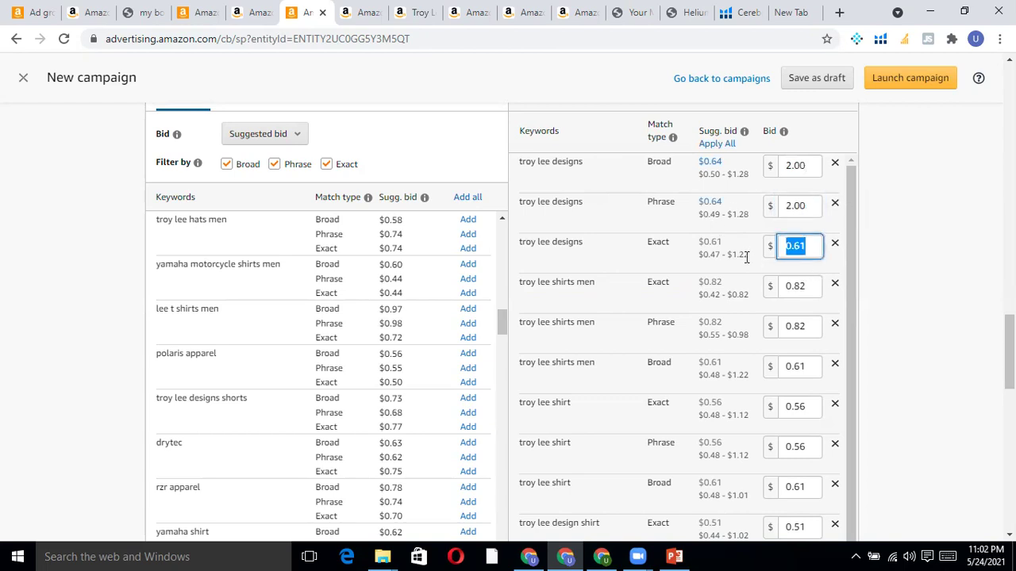
pyautogui.write('2.00')
pyautogui.press('Return')
# Switch the campaign's targeting from manual to automatic in the campaign settings.
pyautogui.scroll(8, 90, 339)
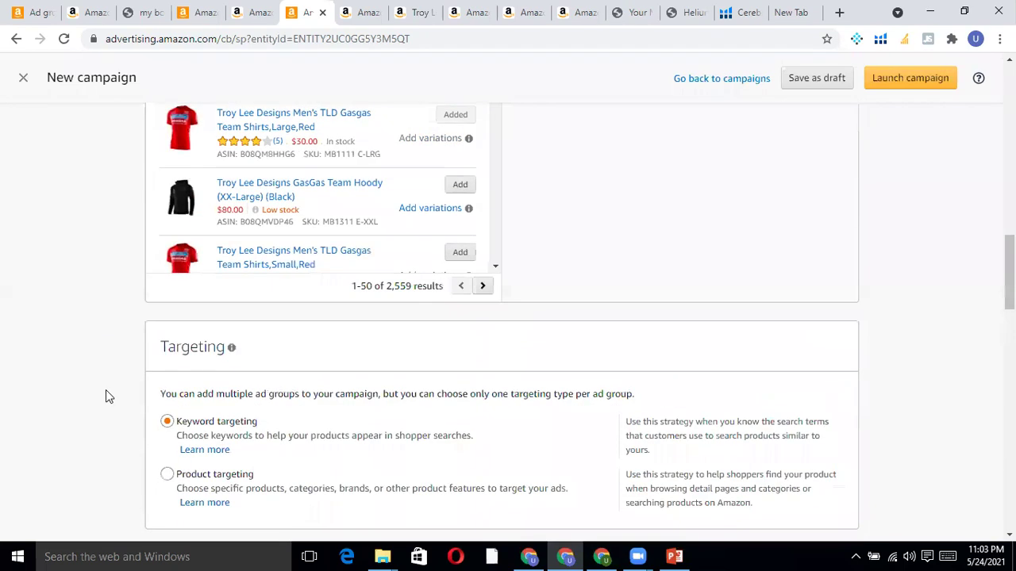
pyautogui.scroll(15, 109, 395)
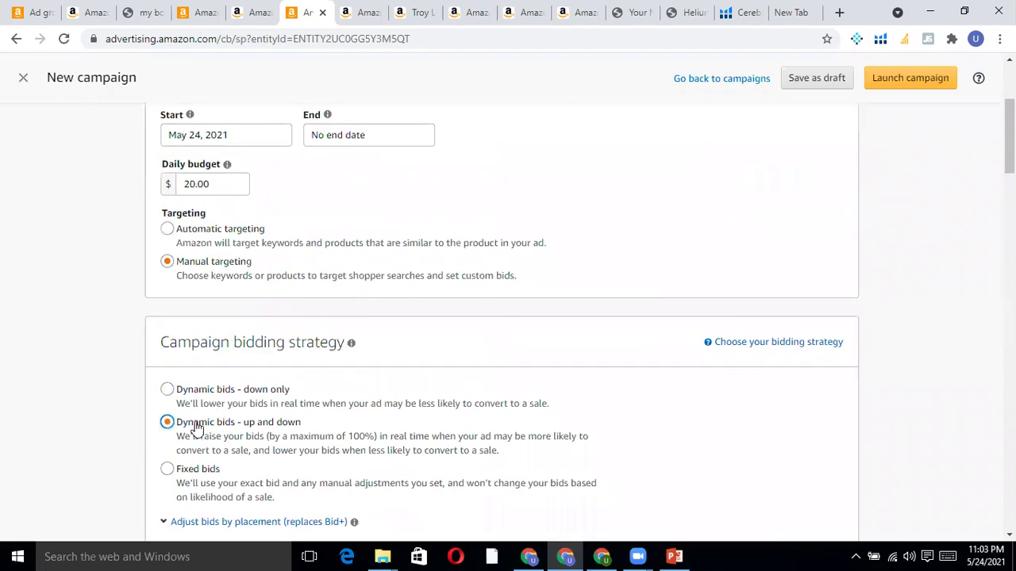
pyautogui.scroll(2, 194, 365)
pyautogui.click(200, 378)
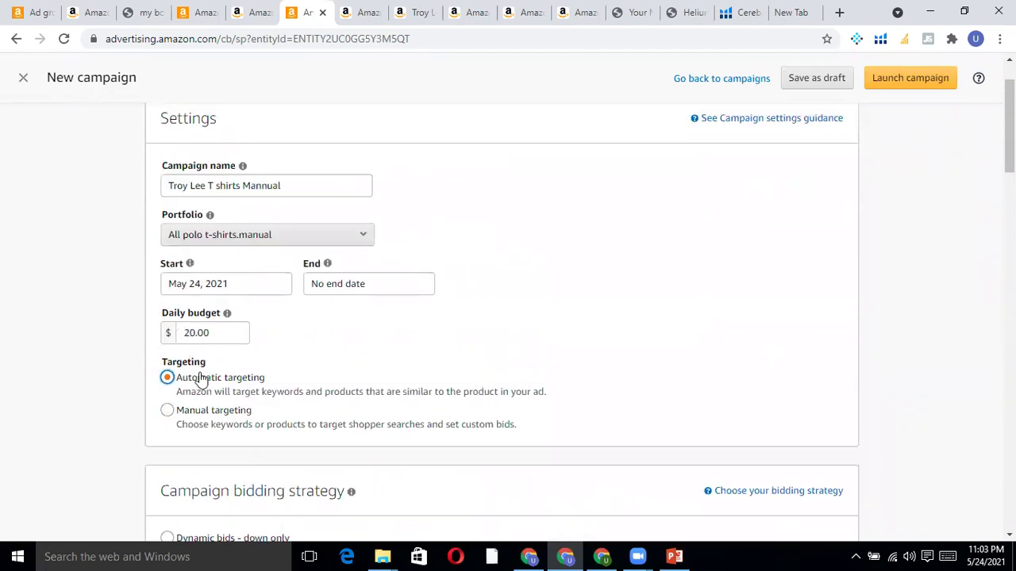
# Rename the campaign as "Troy Lee T shirts AUTO".
pyautogui.click(288, 189)
pyautogui.press('BackSpace')
pyautogui.press('BackSpace')
pyautogui.press('BackSpace')
pyautogui.press('BackSpace')
pyautogui.press('BackSpace')
pyautogui.press('BackSpace')
pyautogui.press('BackSpace')
pyautogui.write('AUTO')
# Replace the ending of the ad group name with "AUTO".
pyautogui.scroll(-9, 288, 254)
pyautogui.scroll(-3, 285, 262)
pyautogui.scroll(3, 283, 220)
pyautogui.click(291, 290)
pyautogui.press('BackSpace')
pyautogui.press('BackSpace')
pyautogui.press('BackSpace')
pyautogui.press('BackSpace')
pyautogui.press('BackSpace')
pyautogui.press('BackSpace')
pyautogui.press('BackSpace')
pyautogui.write('AUTO')
# Check the advertised product and set automatic targeting to use bids by targeting group instead of a default bid.
pyautogui.scroll(-3, 290, 293)
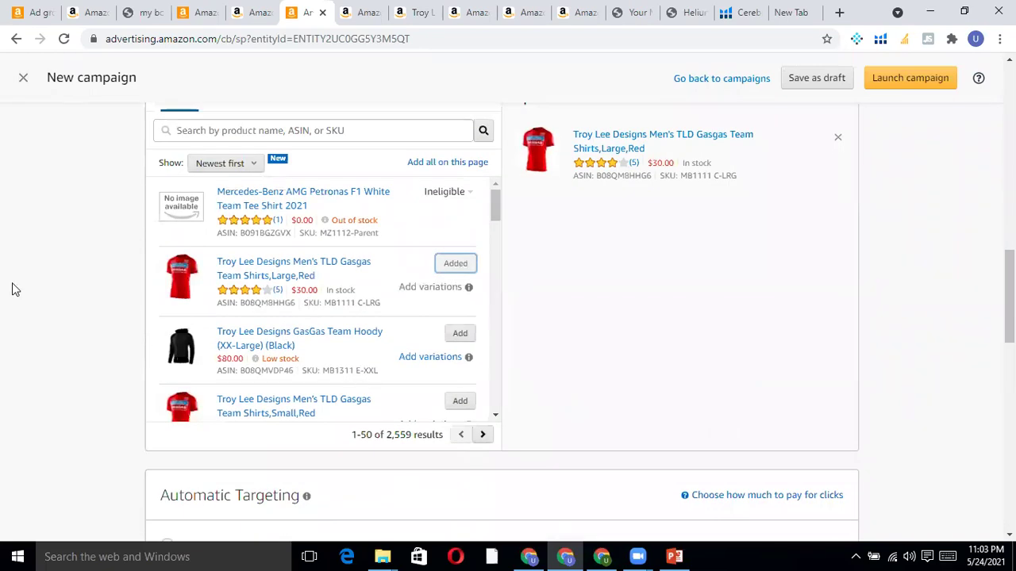
pyautogui.scroll(1, 11, 289)
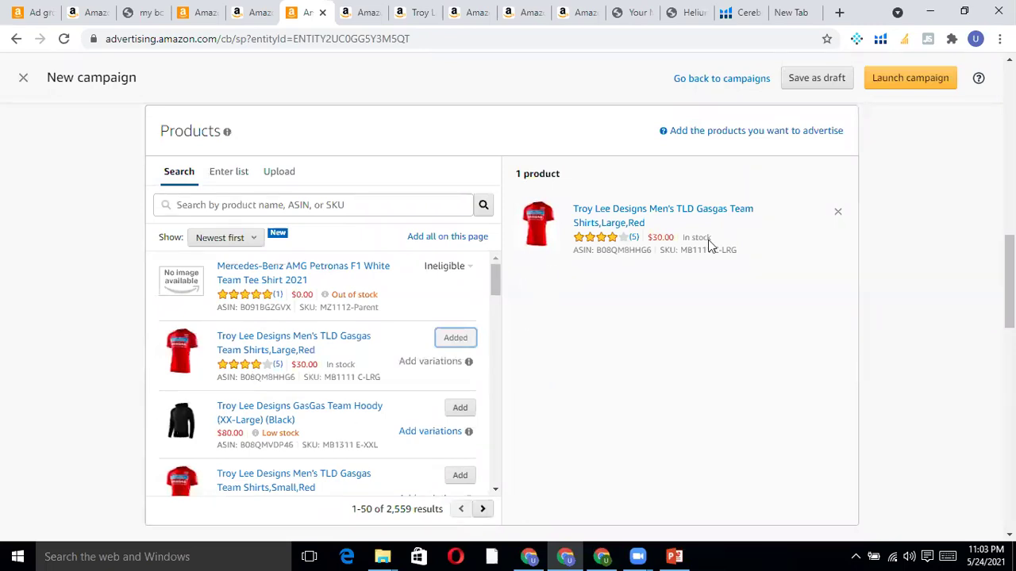
pyautogui.scroll(4, 468, 374)
pyautogui.scroll(-6, 468, 373)
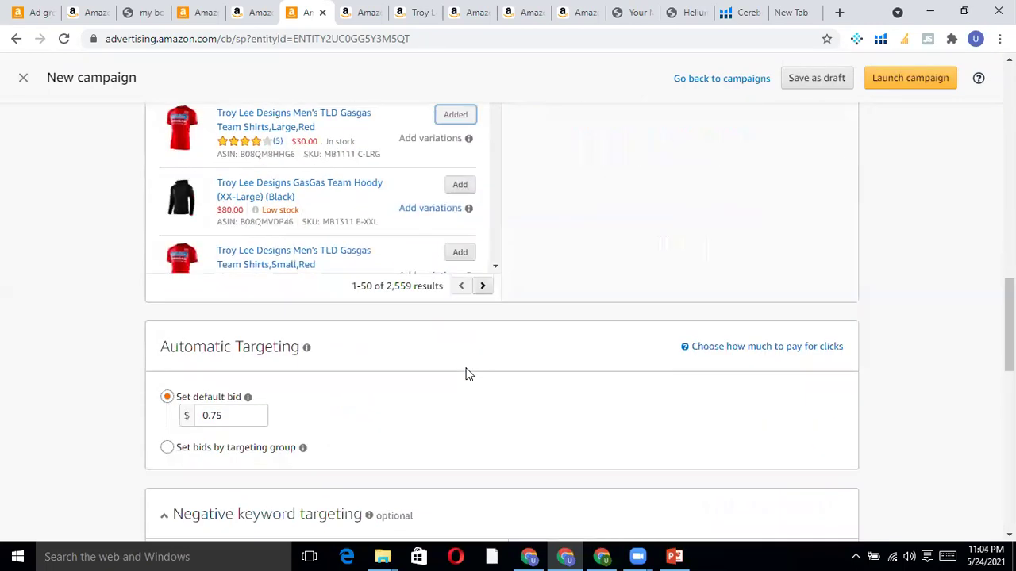
pyautogui.scroll(-2, 468, 374)
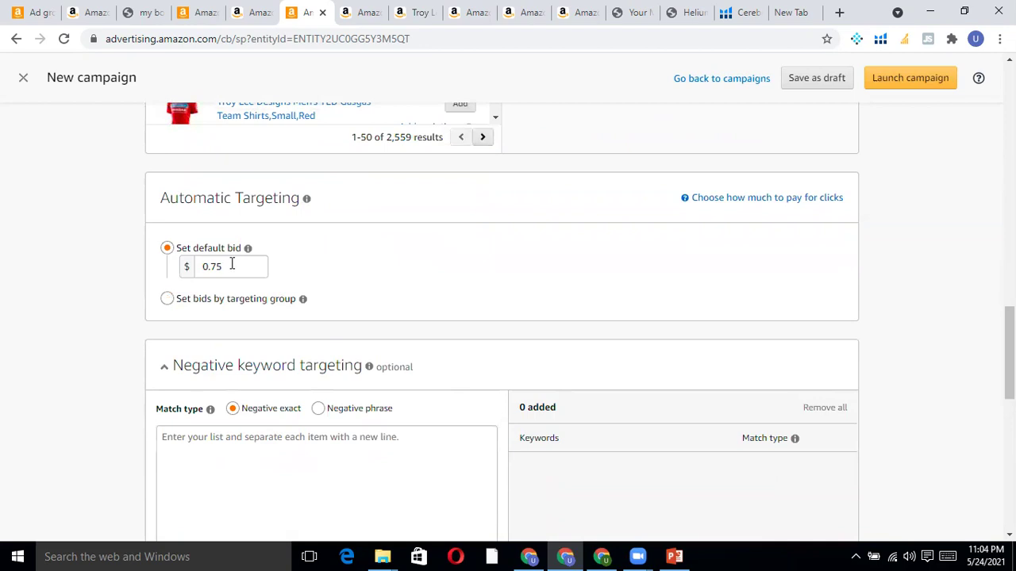
pyautogui.moveTo(232, 265); pyautogui.dragTo(177, 276)
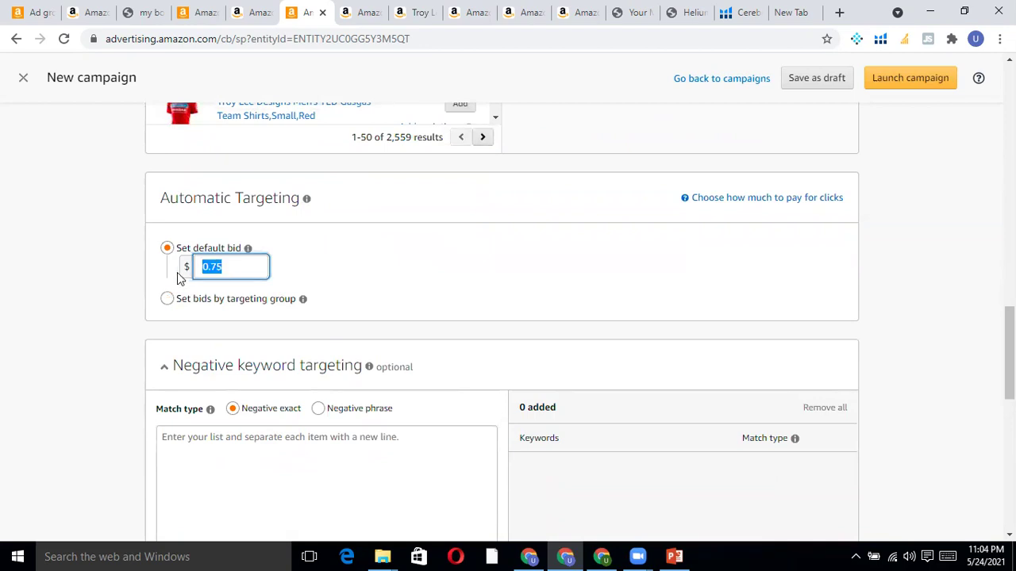
pyautogui.click(238, 270)
pyautogui.click(226, 307)
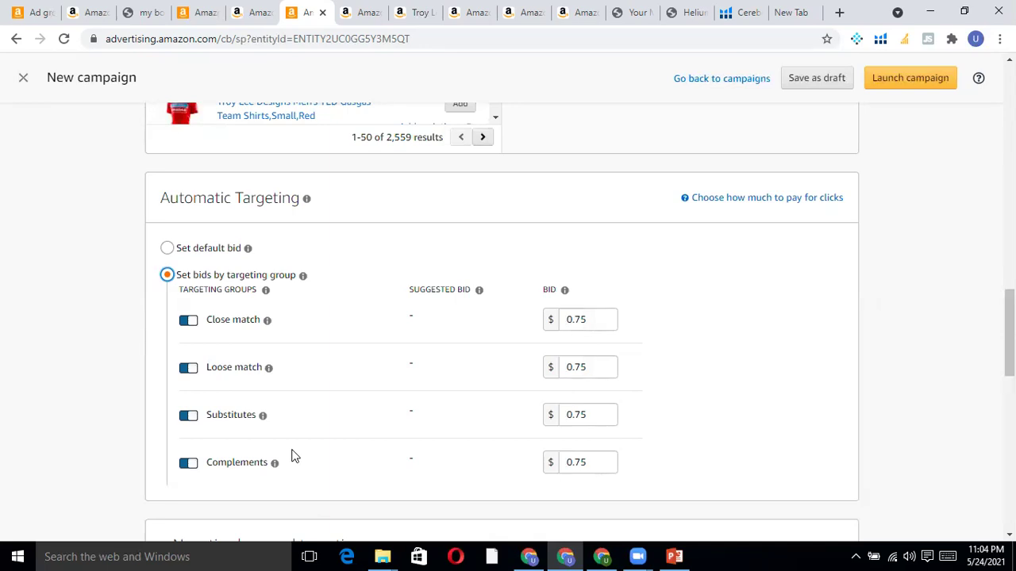
# Read the explanations of the Close match, Loose match, Substitutes and Complements targeting groups.
pyautogui.click(269, 369)
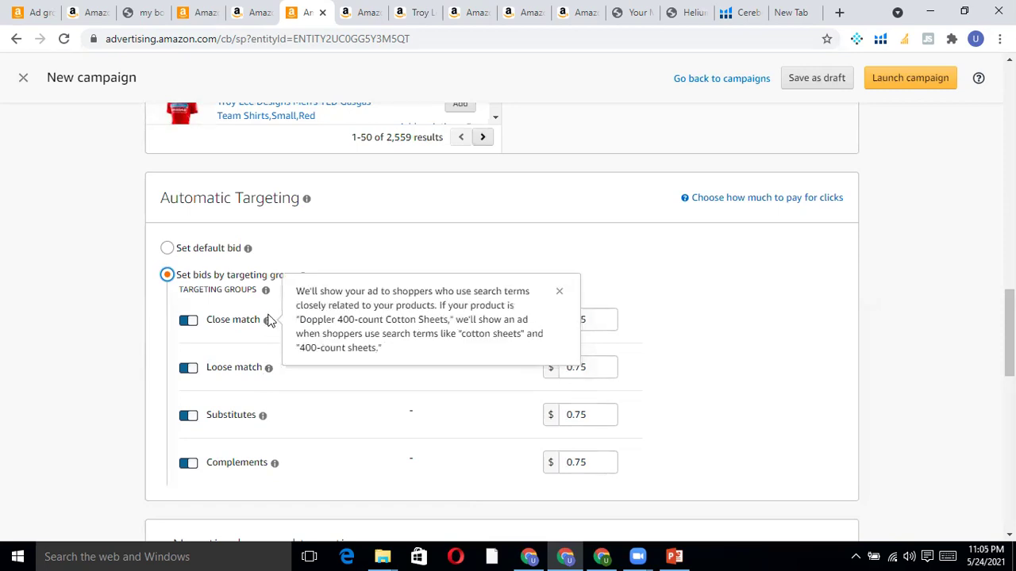
pyautogui.moveTo(268, 325)
pyautogui.moveTo(263, 419)
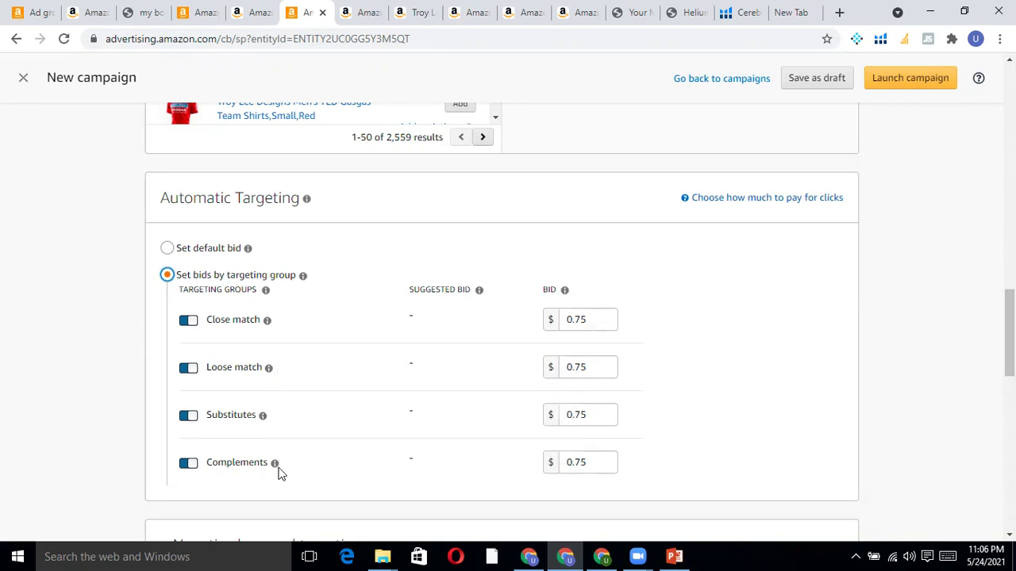
pyautogui.moveTo(275, 468)
# Turn off the Complements targeting group and set the Close match bid to $2.00.
pyautogui.click(189, 463)
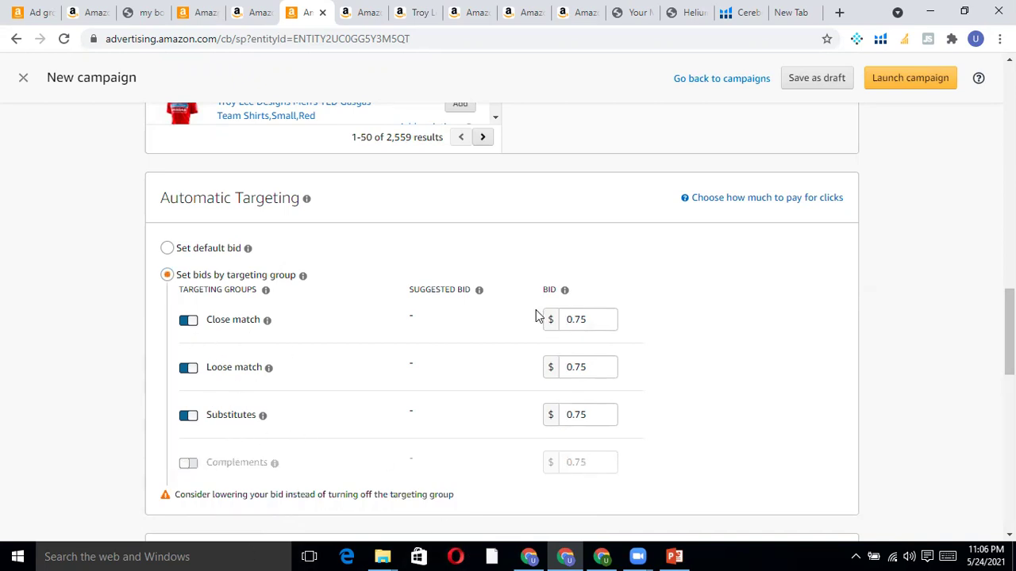
pyautogui.click(592, 322)
pyautogui.press('BackSpace')
pyautogui.press('BackSpace')
pyautogui.press('BackSpace')
pyautogui.press('BackSpace')
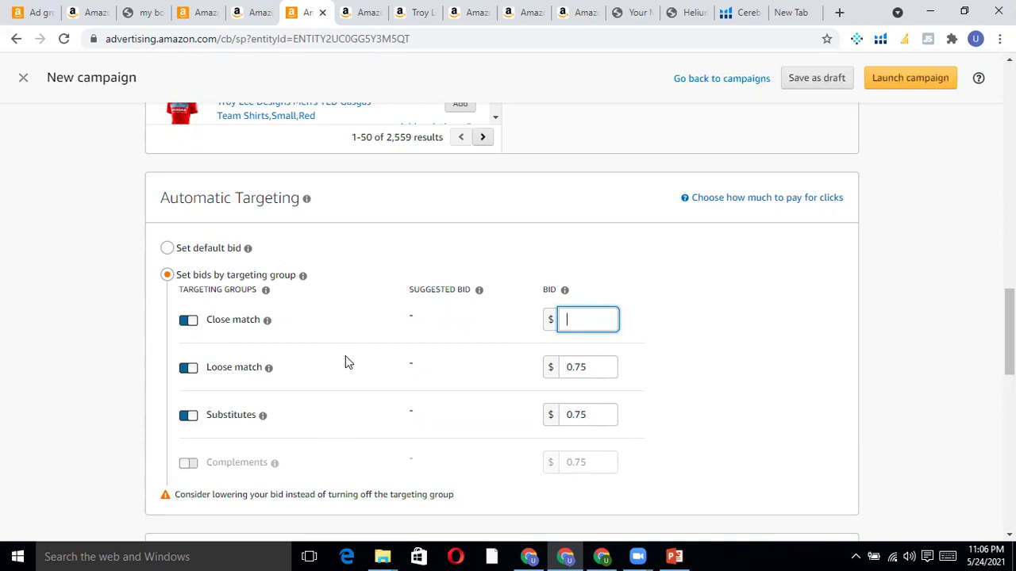
pyautogui.write('2')
pyautogui.click(605, 400)
# Set the Loose match bid to $1.50 and the Substitutes bid to $1.80.
pyautogui.doubleClick(573, 368)
pyautogui.write('00')
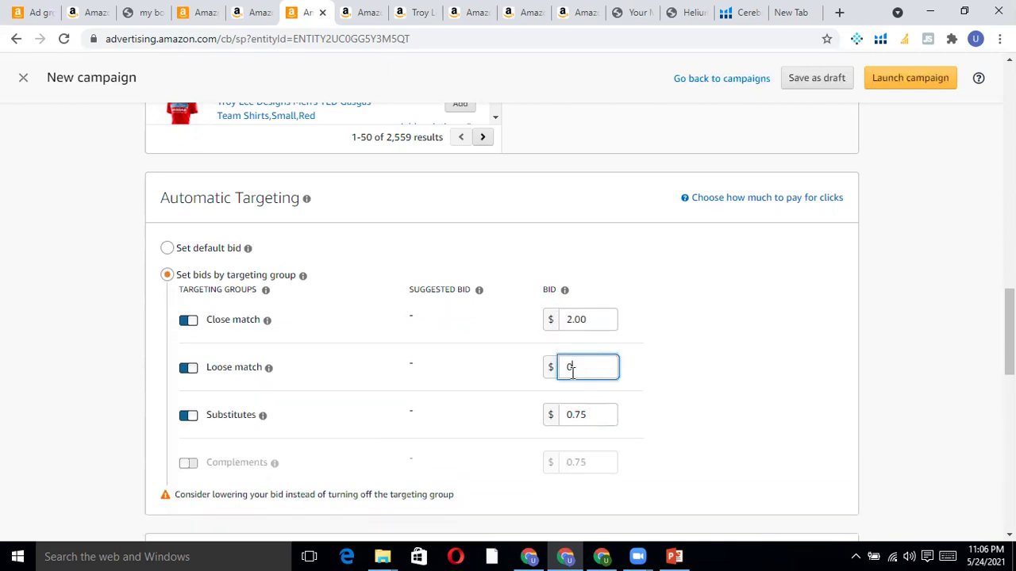
pyautogui.write('1')
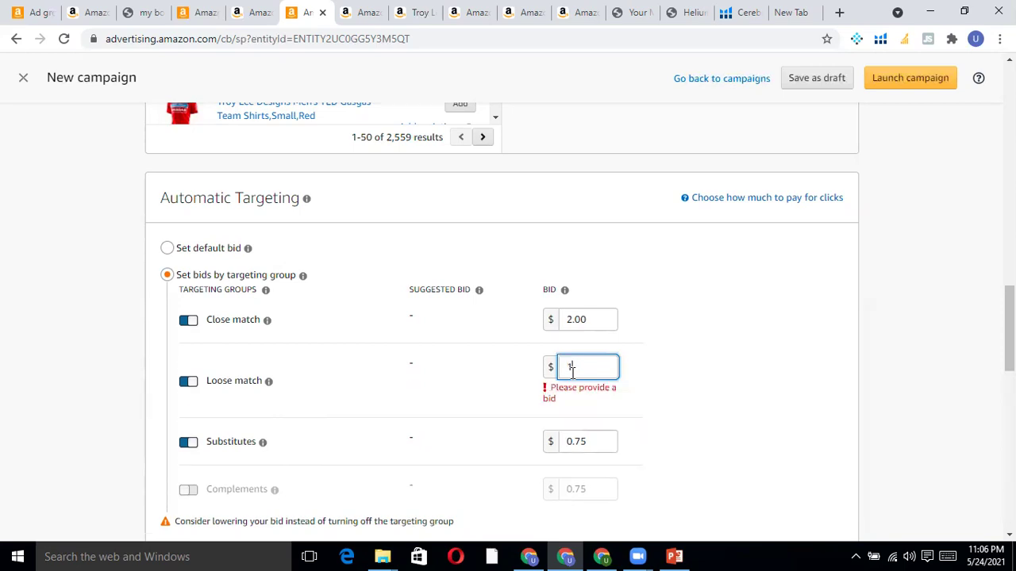
pyautogui.write('.5')
pyautogui.doubleClick(591, 414)
pyautogui.press('BackSpace')
pyautogui.write('1.8')
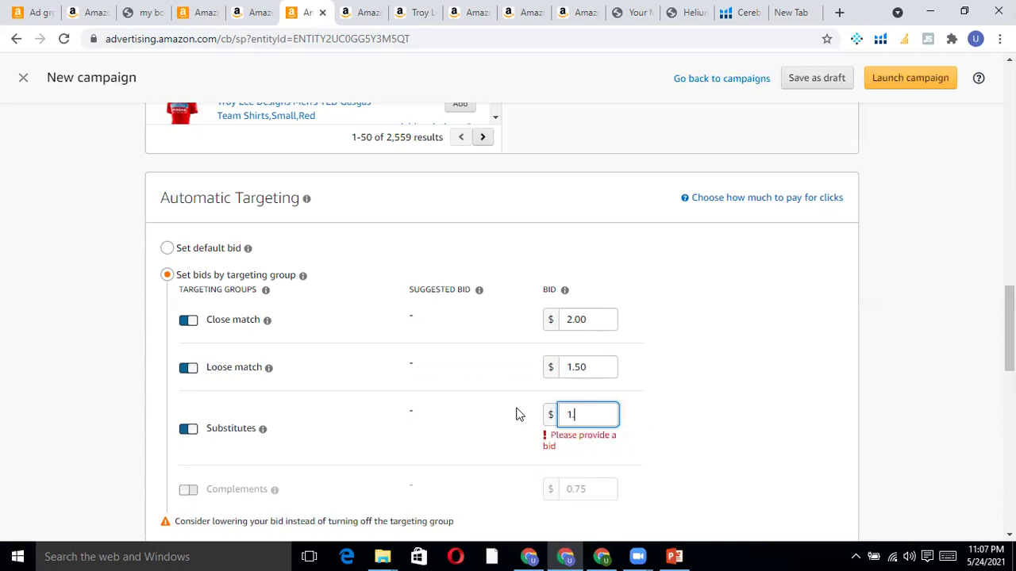